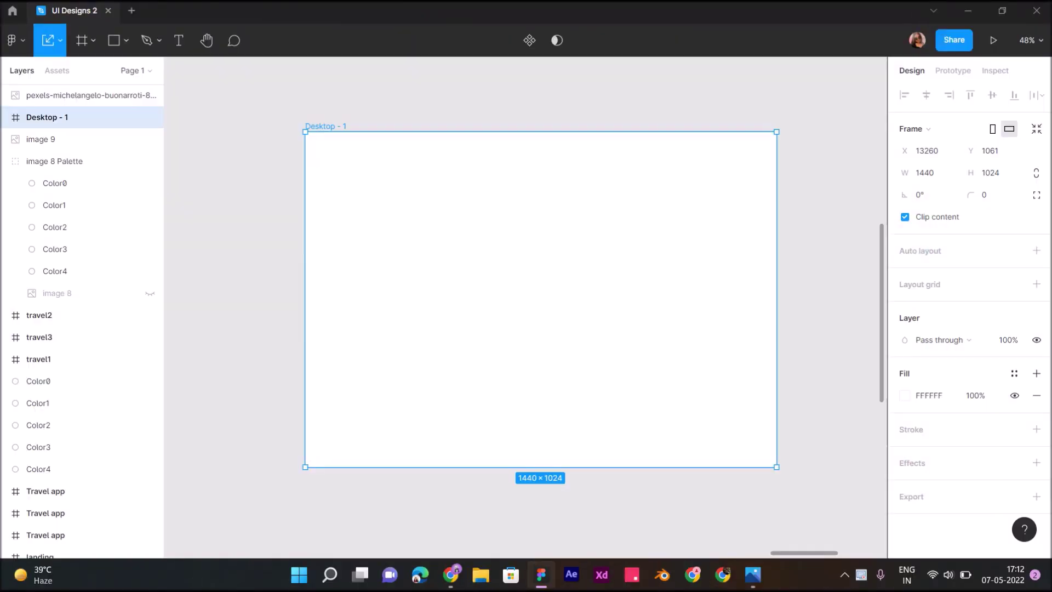
# Replace the Desktop - 1 frame's white fill with #2F2639, eyedropped from the dark palette circle
pyautogui.click(905, 395)
pyautogui.click(743, 405)
pyautogui.hscroll(3, 794, 131)
pyautogui.hscroll(2, 822, 124)
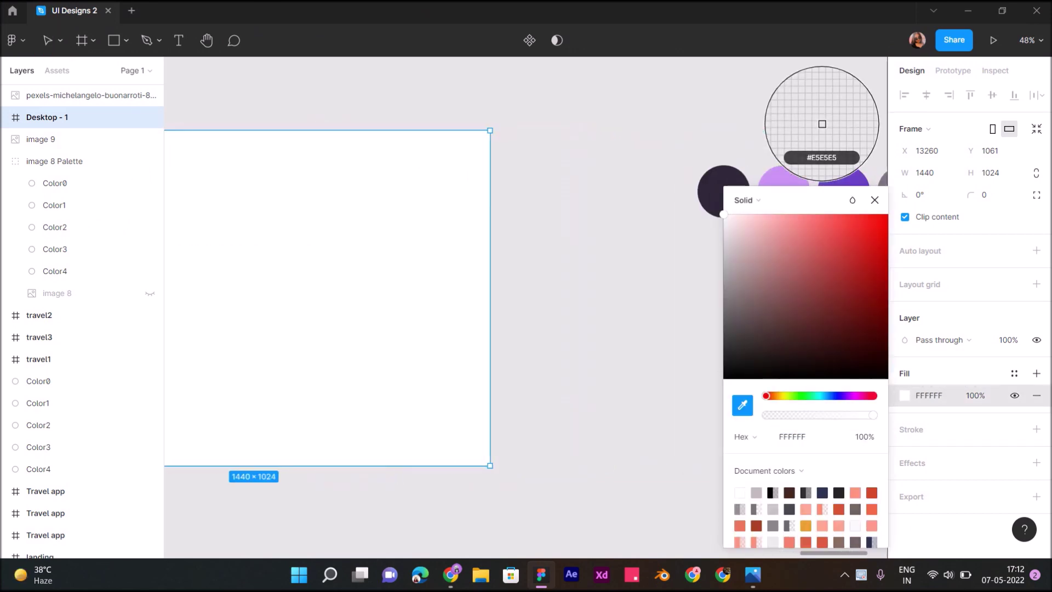
pyautogui.click(713, 180)
pyautogui.hscroll(-2, 603, 274)
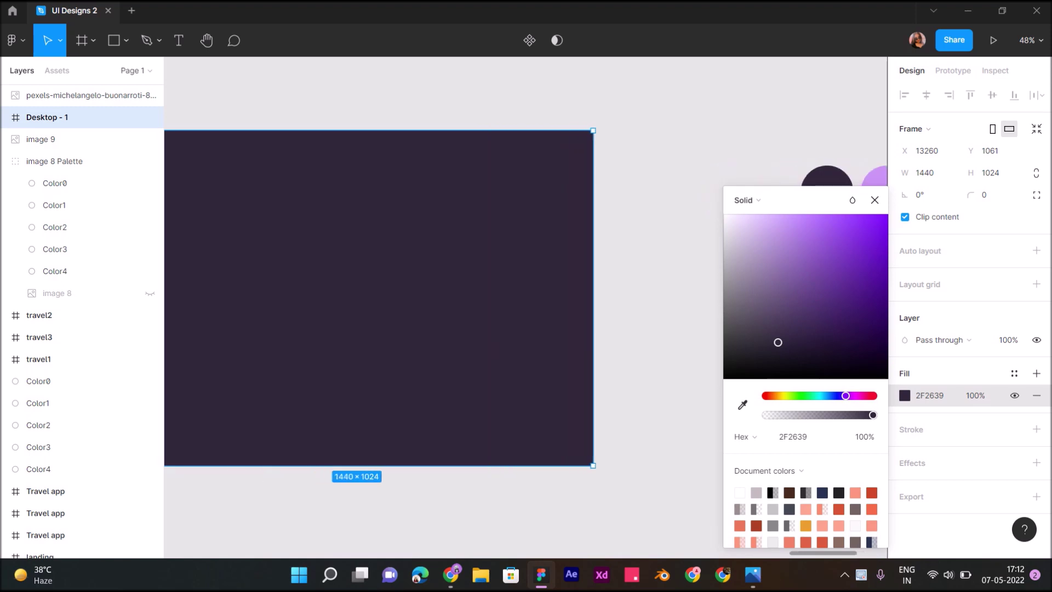
pyautogui.hscroll(-2, 483, 296)
pyautogui.hscroll(-3, 482, 296)
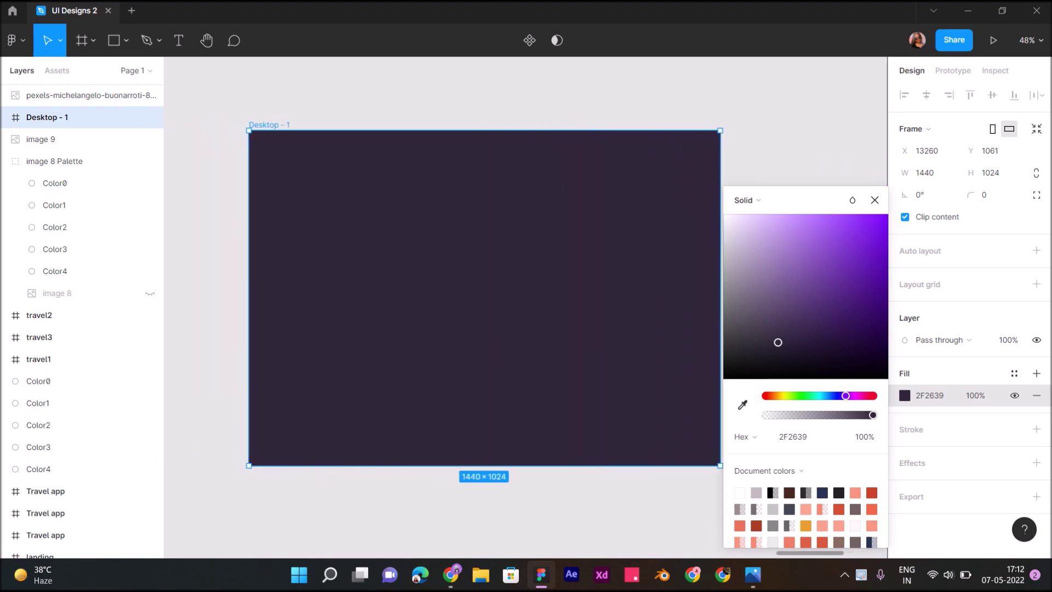
pyautogui.press('Escape')
pyautogui.press('Escape')
pyautogui.hscroll(-1, 523, 299)
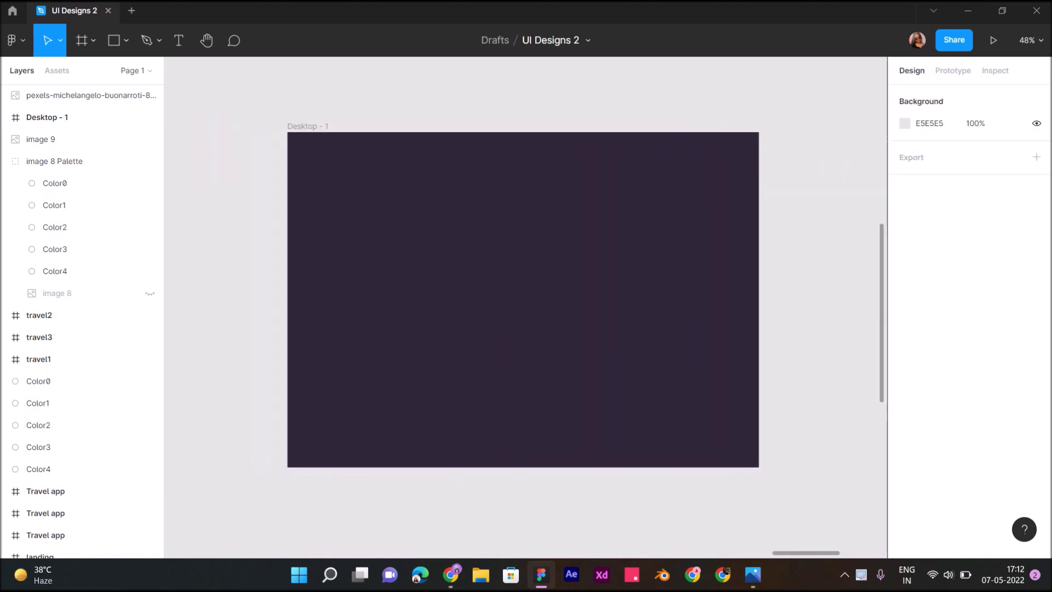
pyautogui.click(523, 299)
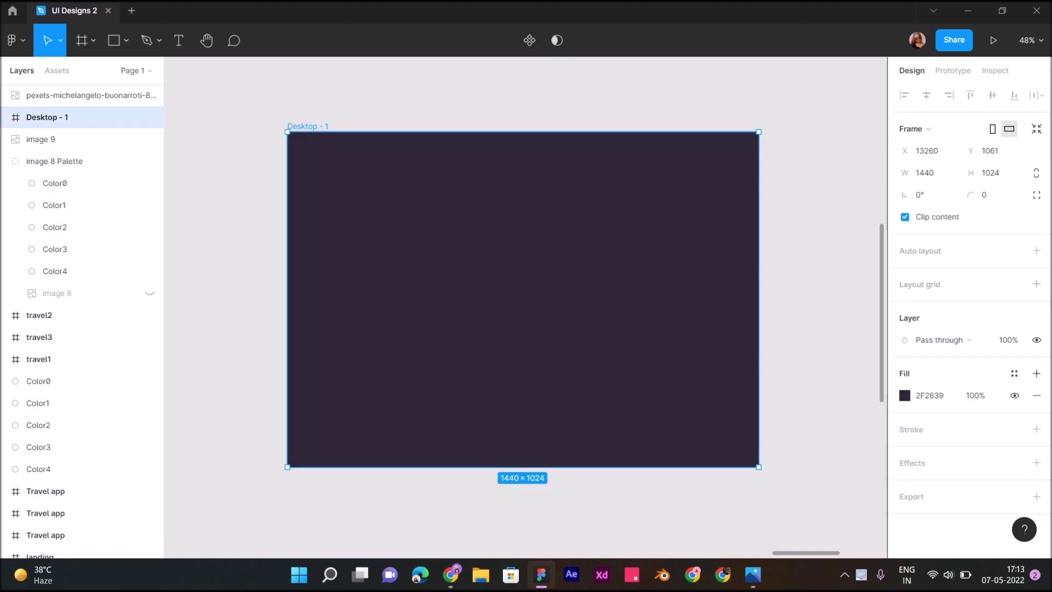
# Add a Columns layout grid to Desktop - 1 with count 12, margin 40, gutter 20
pyautogui.click(1037, 284)
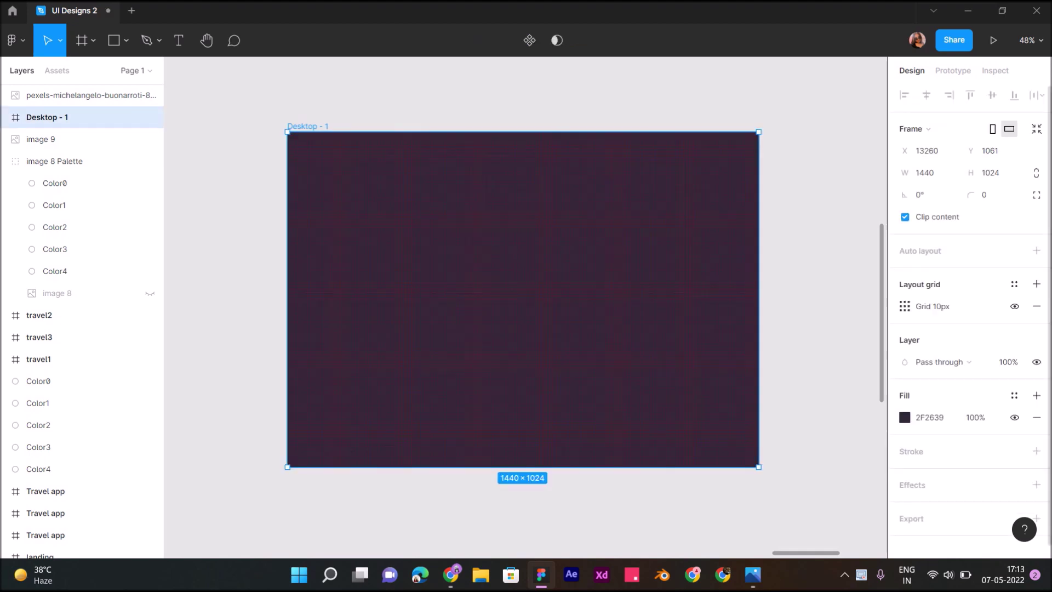
pyautogui.click(905, 306)
pyautogui.click(761, 308)
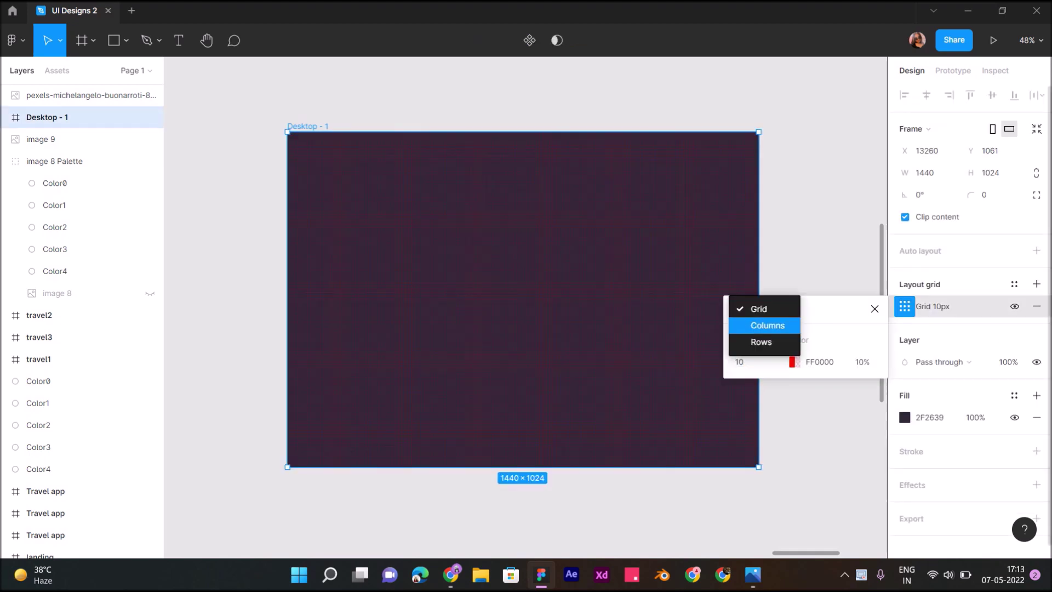
pyautogui.click(768, 325)
pyautogui.write('12')
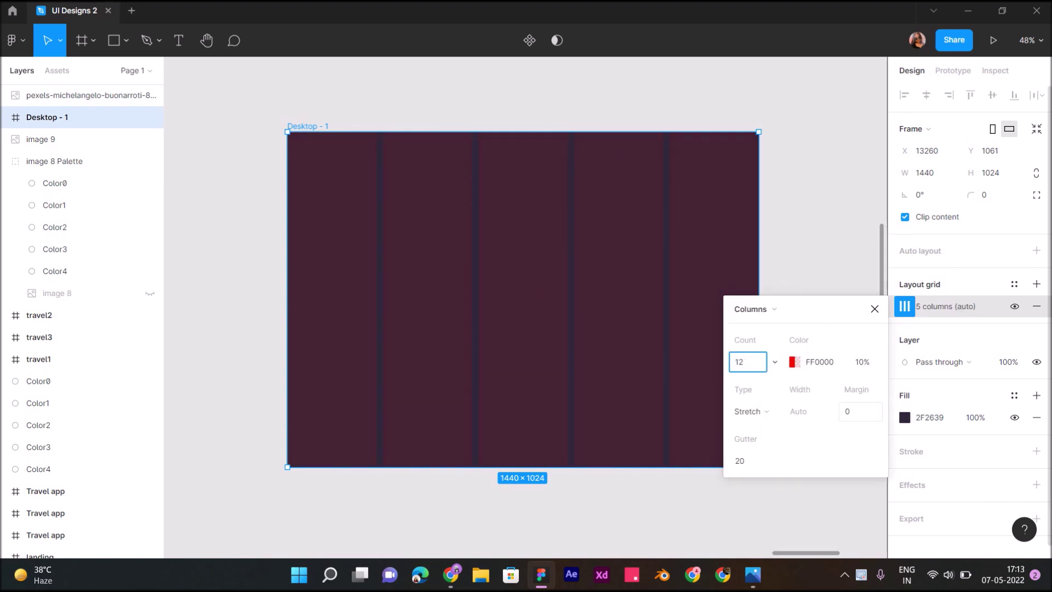
pyautogui.press('Tab')
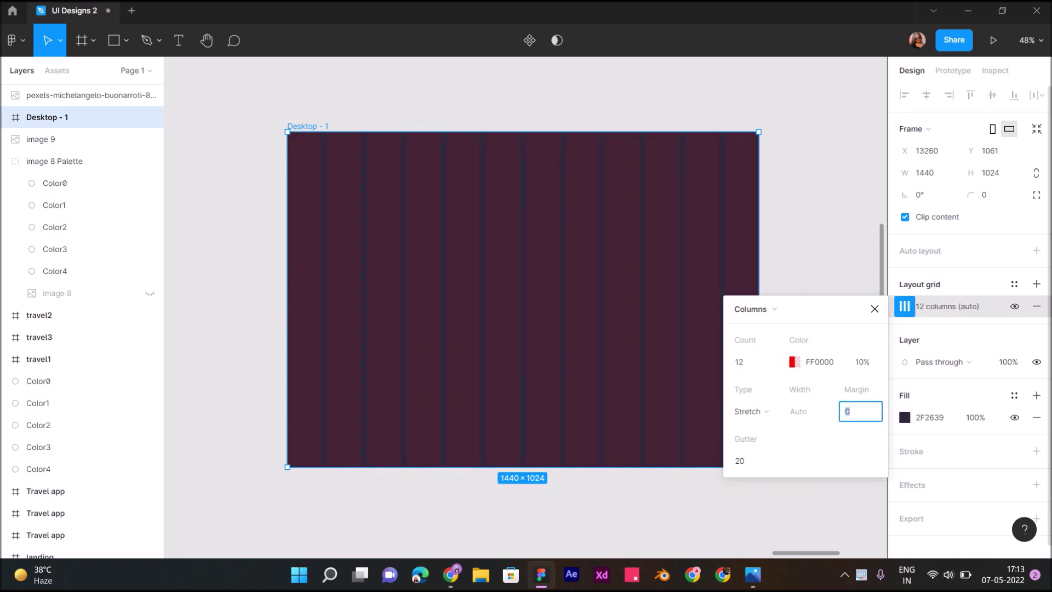
pyautogui.write('40')
pyautogui.press('Return')
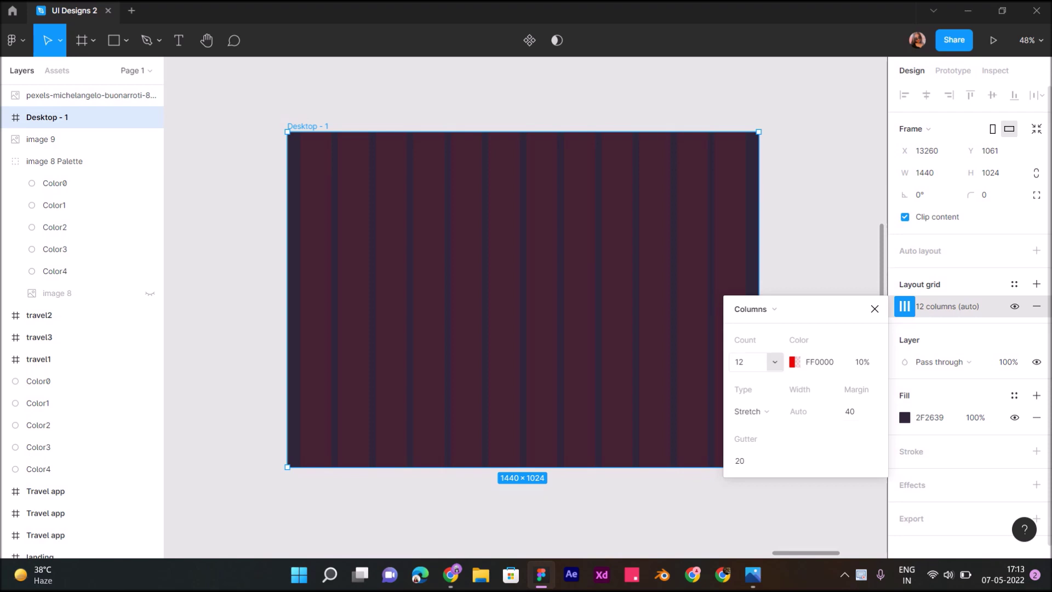
pyautogui.press('Escape')
pyautogui.scroll(2, 570, 252)
pyautogui.hscroll(-2, 526, 313)
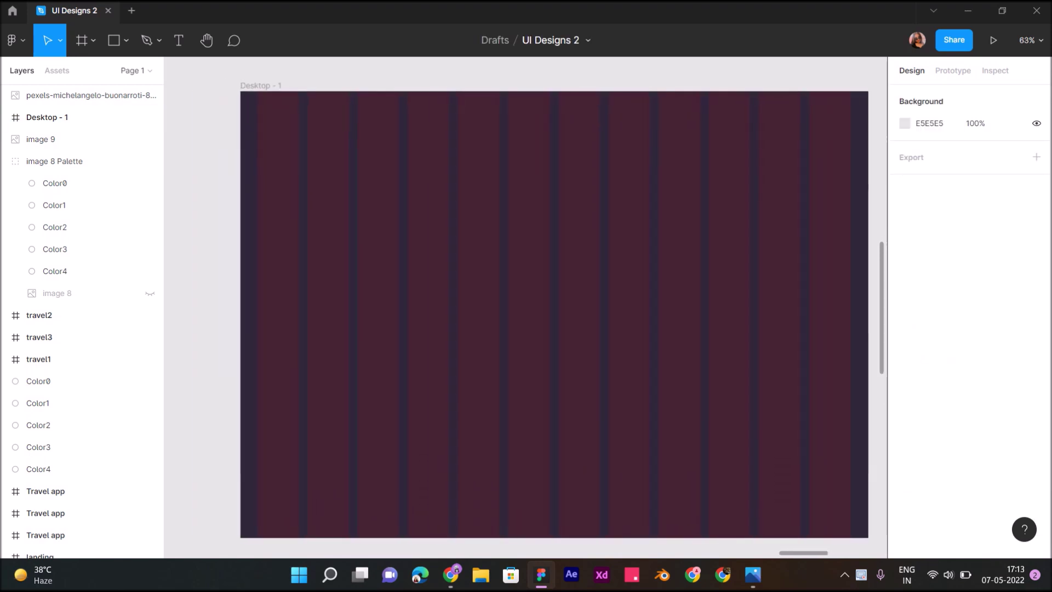
pyautogui.press('t')
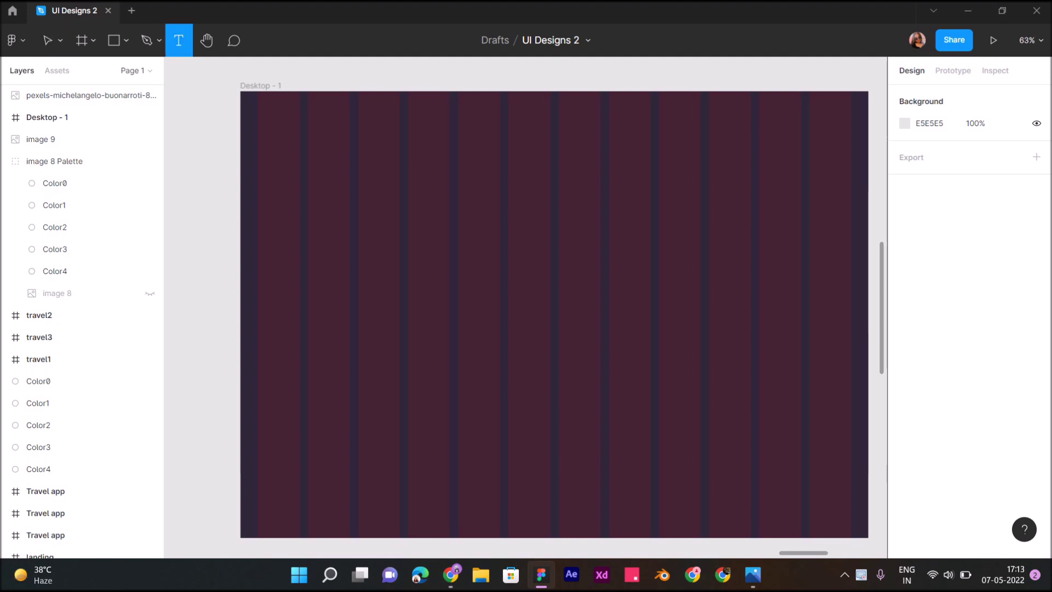
# Type the logo text 'TheMetaWorld' at the frame's top-left corner
pyautogui.click(262, 126)
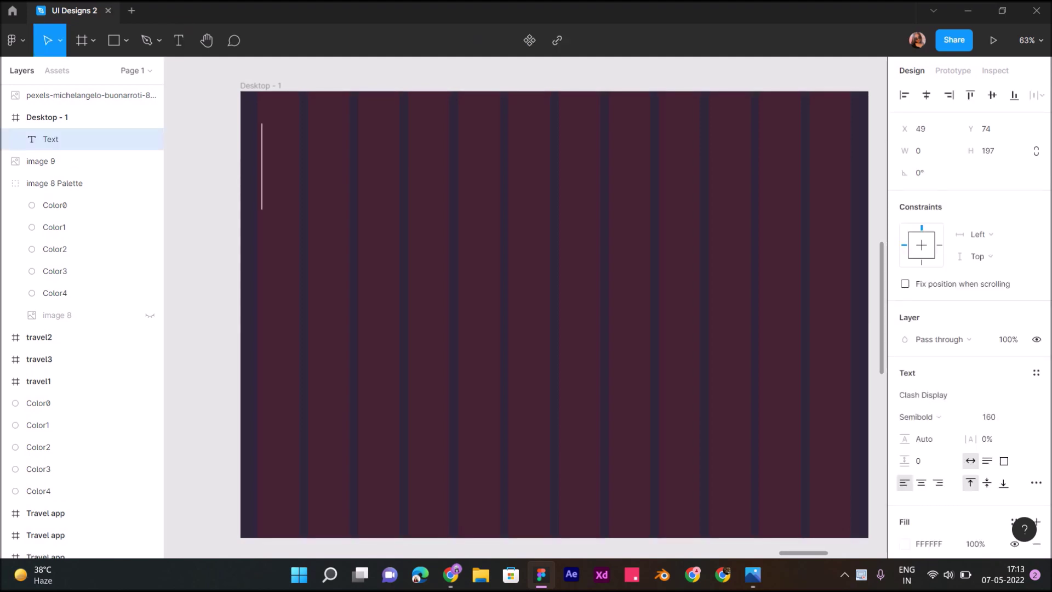
pyautogui.write('T')
pyautogui.press('Escape')
pyautogui.write('he')
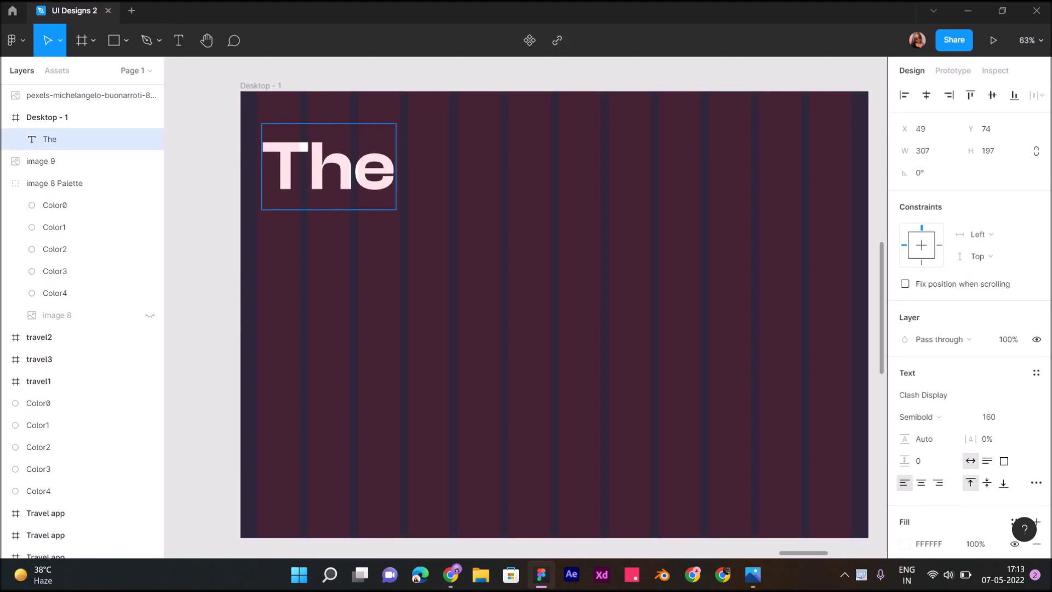
pyautogui.write('Meta')
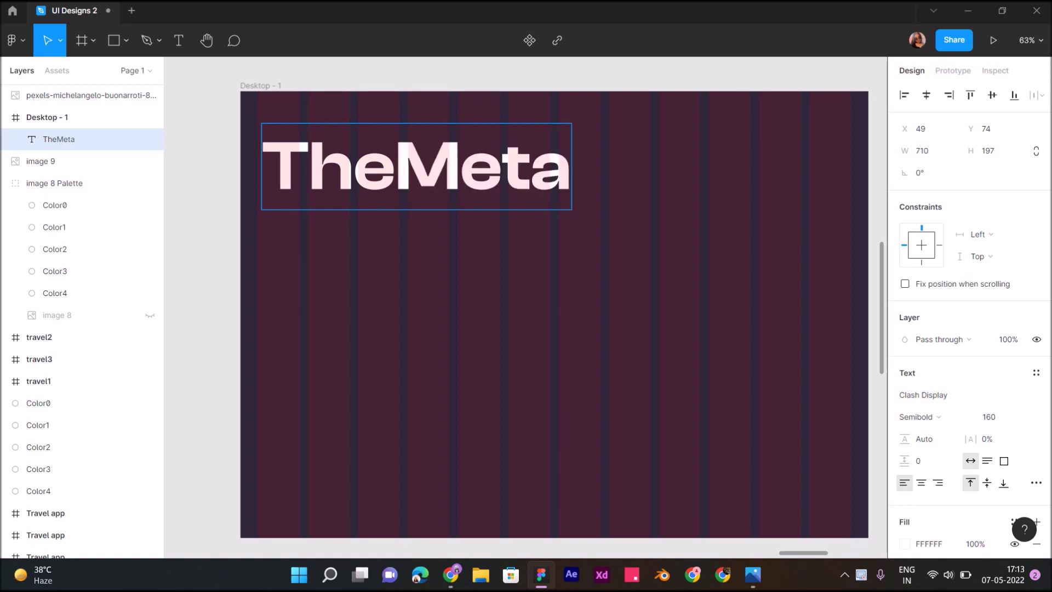
pyautogui.write('W')
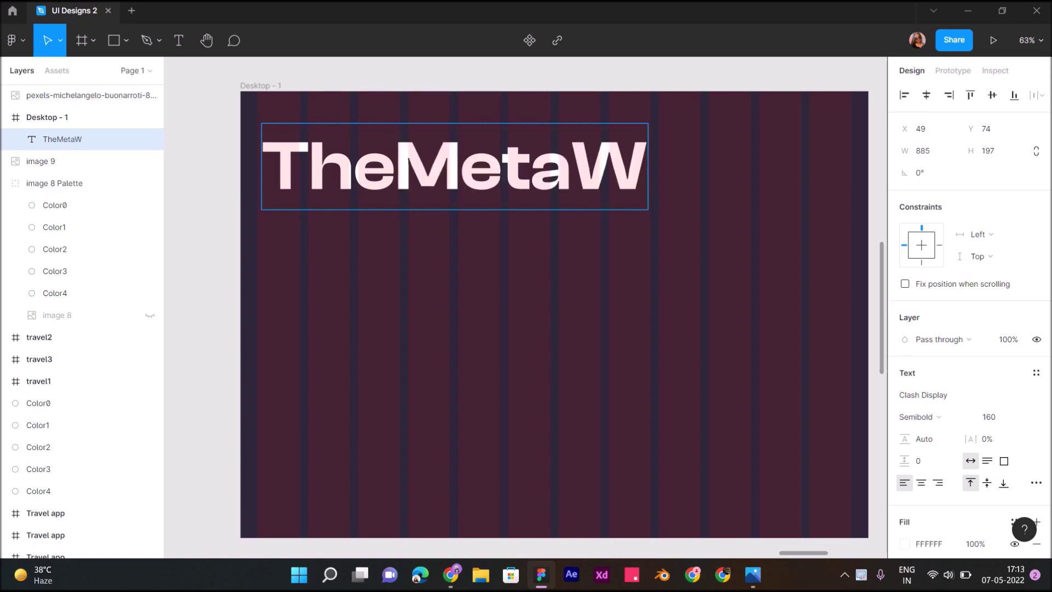
pyautogui.write('orld')
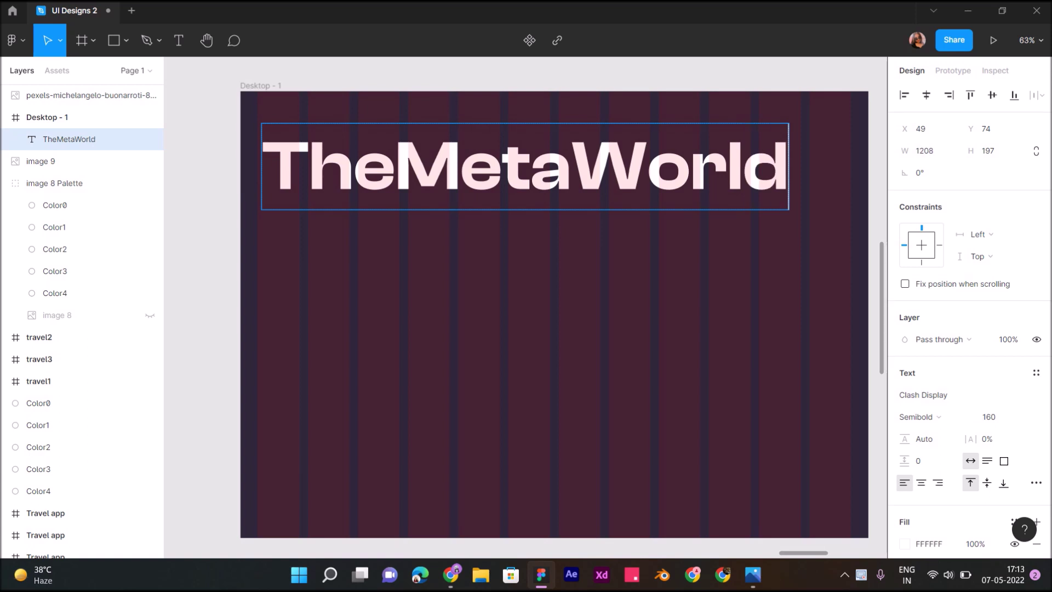
pyautogui.press('Escape')
# Set the logo text to size 36 and move it onto the 40 margin
pyautogui.click(990, 417)
pyautogui.write('40')
pyautogui.press('Return')
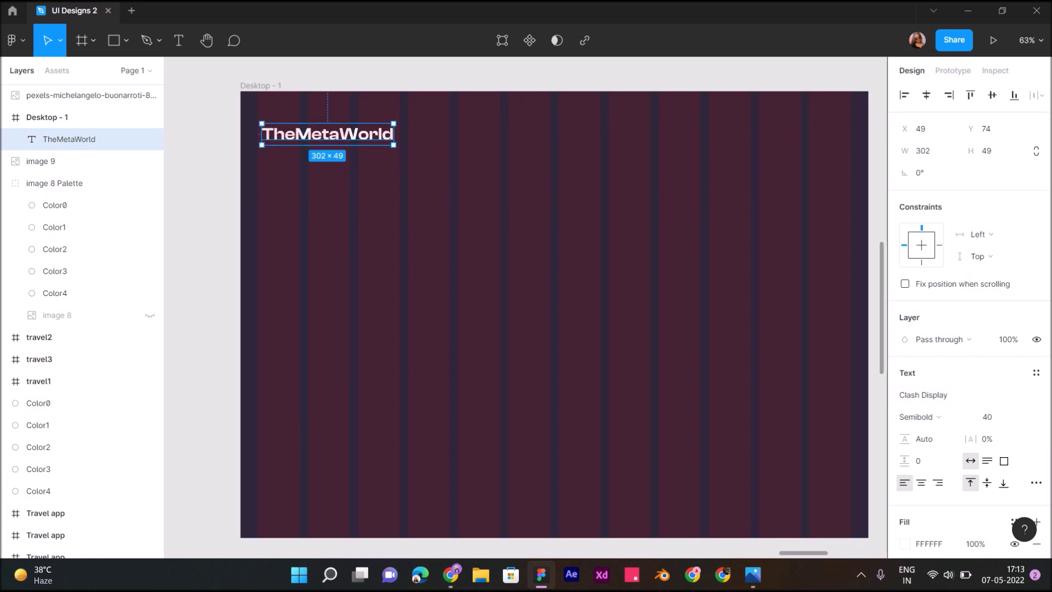
pyautogui.click(991, 417)
pyautogui.write('30')
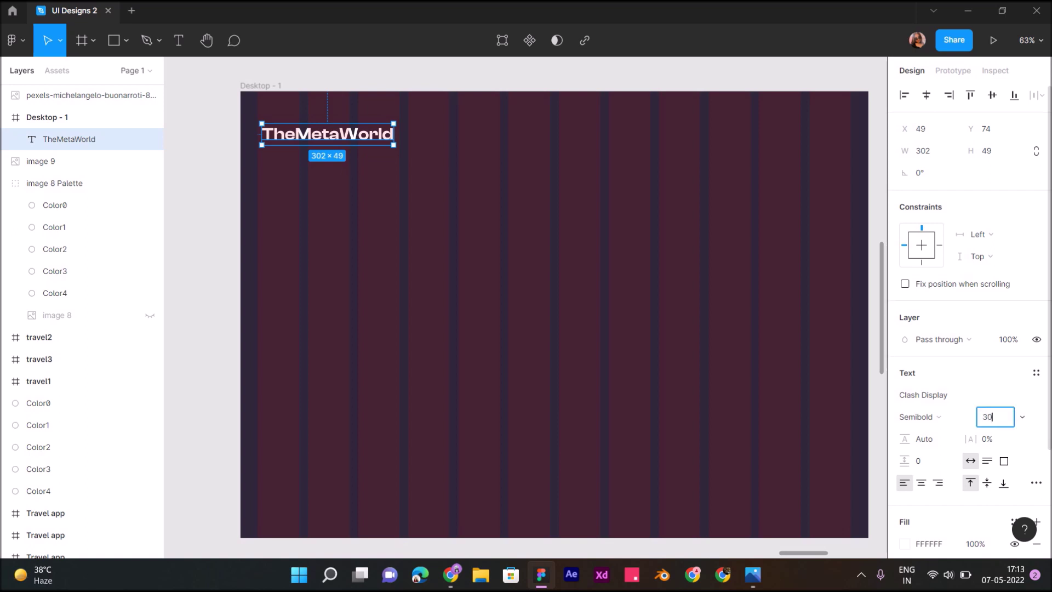
pyautogui.press('Return')
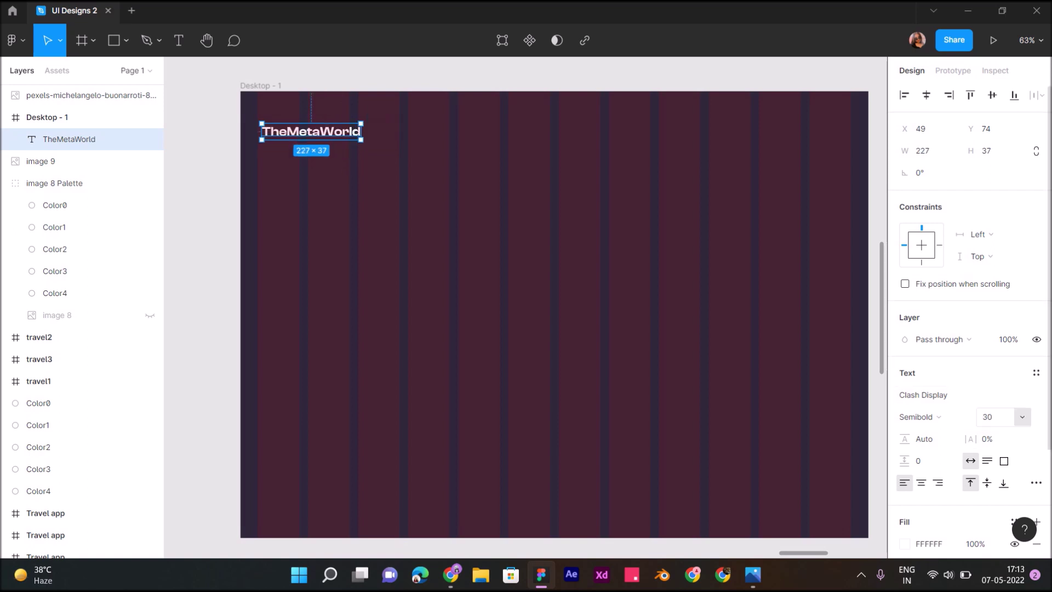
pyautogui.click(991, 417)
pyautogui.write('36')
pyautogui.press('Return')
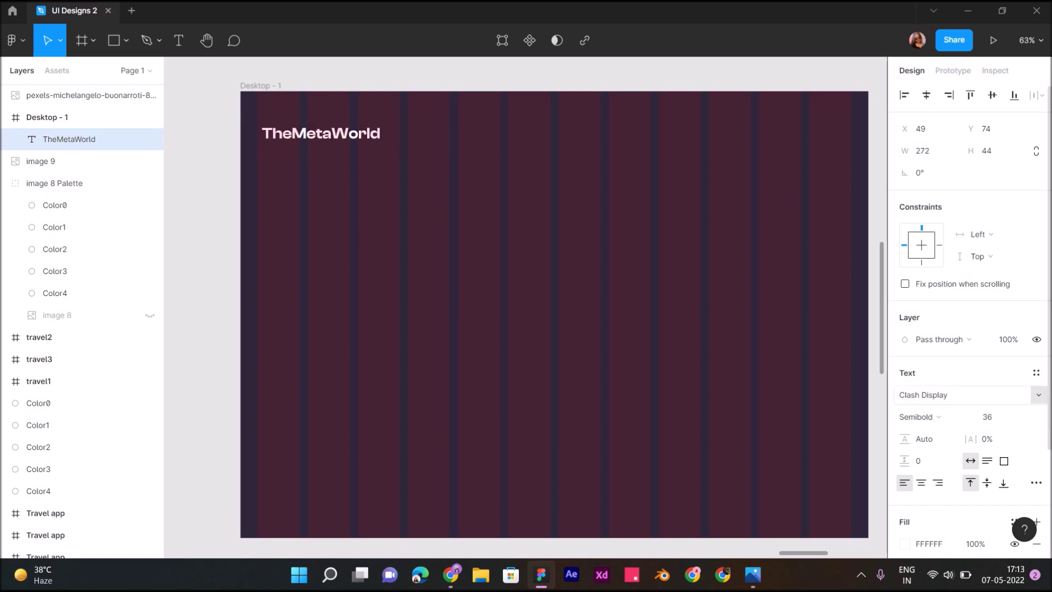
pyautogui.moveTo(321, 133); pyautogui.dragTo(317, 135)
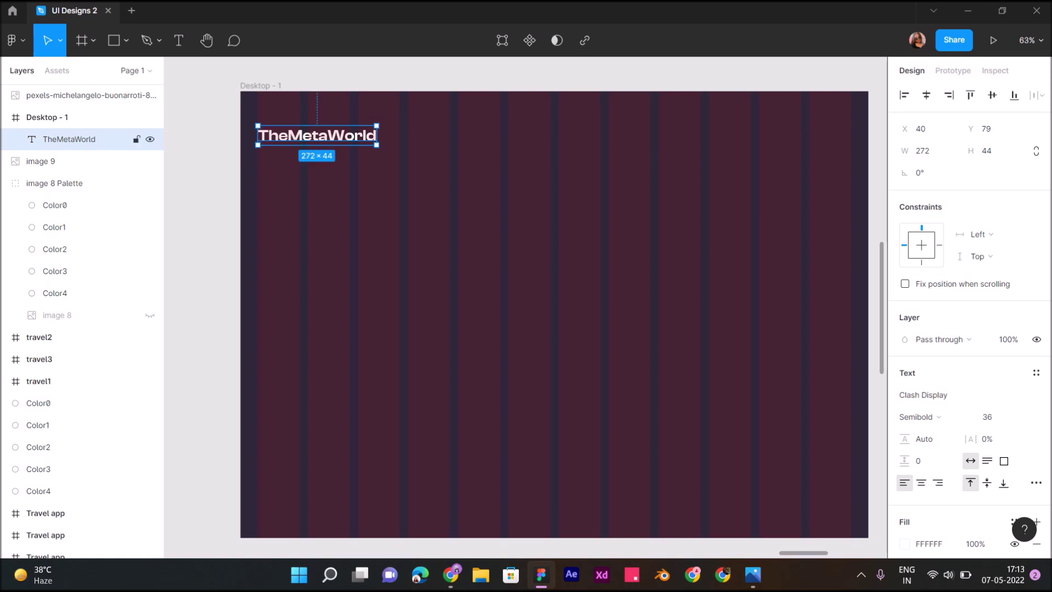
pyautogui.press('Escape')
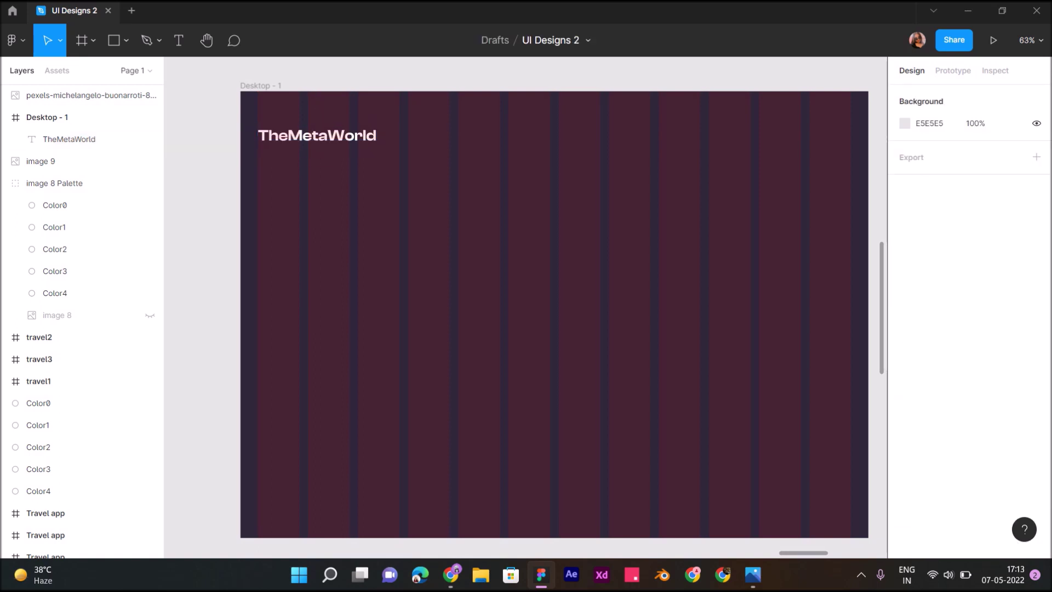
# Make the TheMetaWorld logo text Medium weight
pyautogui.click(82, 139)
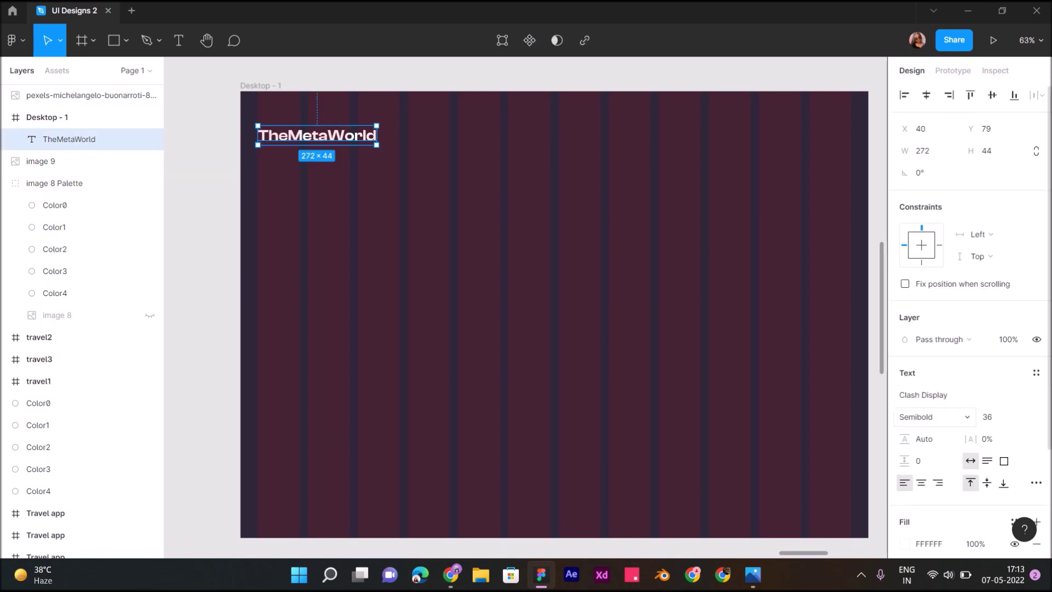
pyautogui.click(919, 417)
pyautogui.click(932, 400)
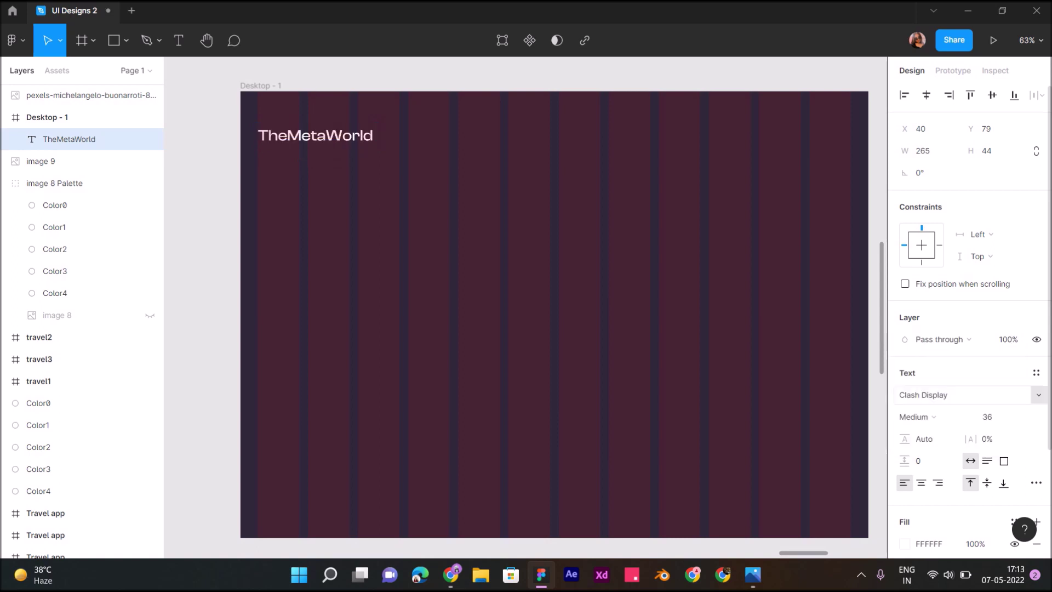
pyautogui.press('Escape')
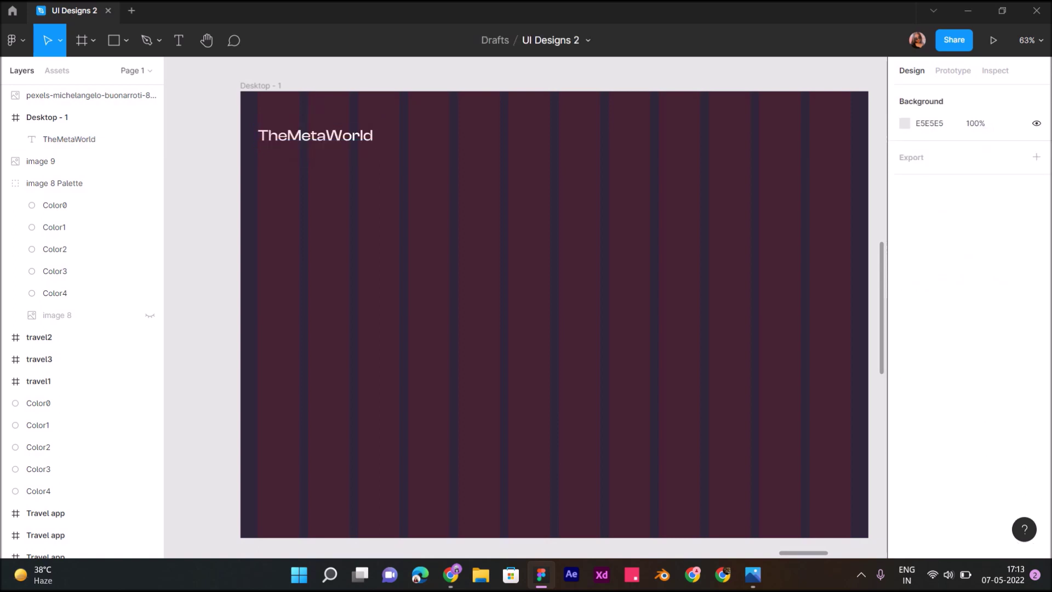
pyautogui.click(179, 40)
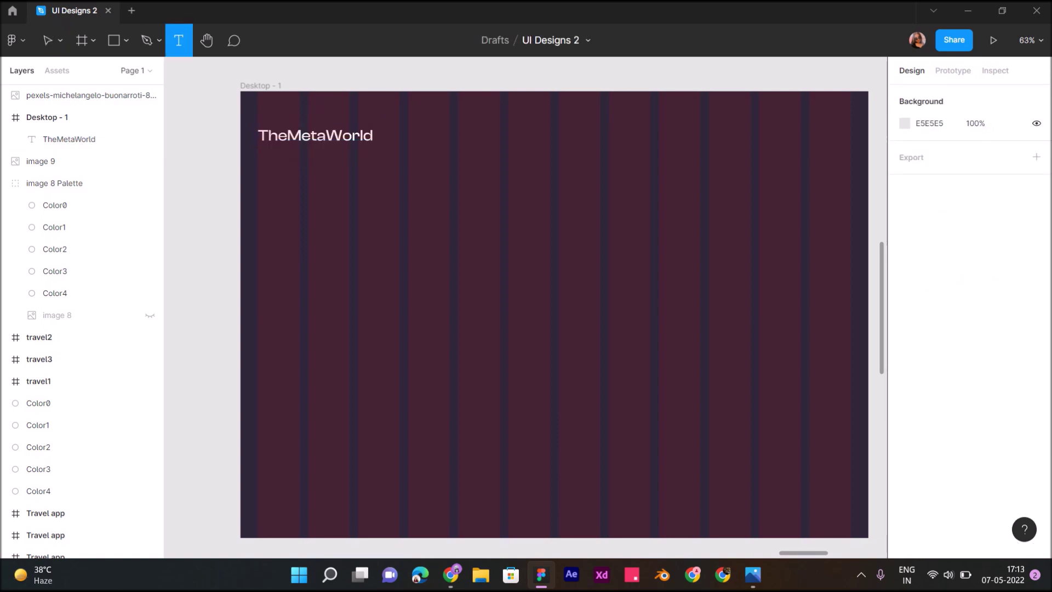
# Add the 'Unleash the world of Metaverse' headline at size 80, wrapped onto two lines
pyautogui.click(268, 197)
pyautogui.write('Unleash the world of')
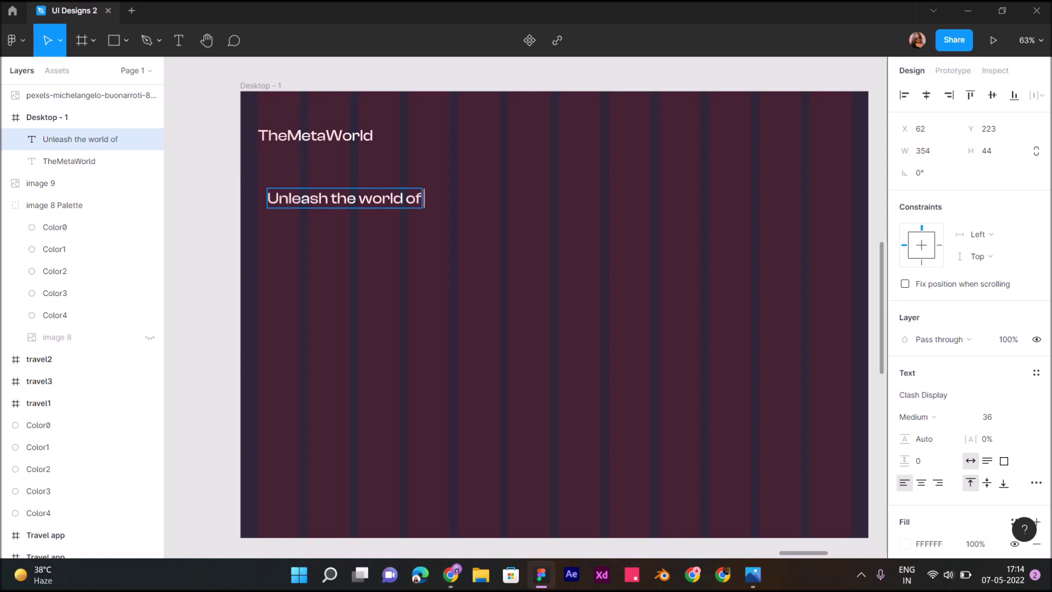
pyautogui.write(' Metaverse')
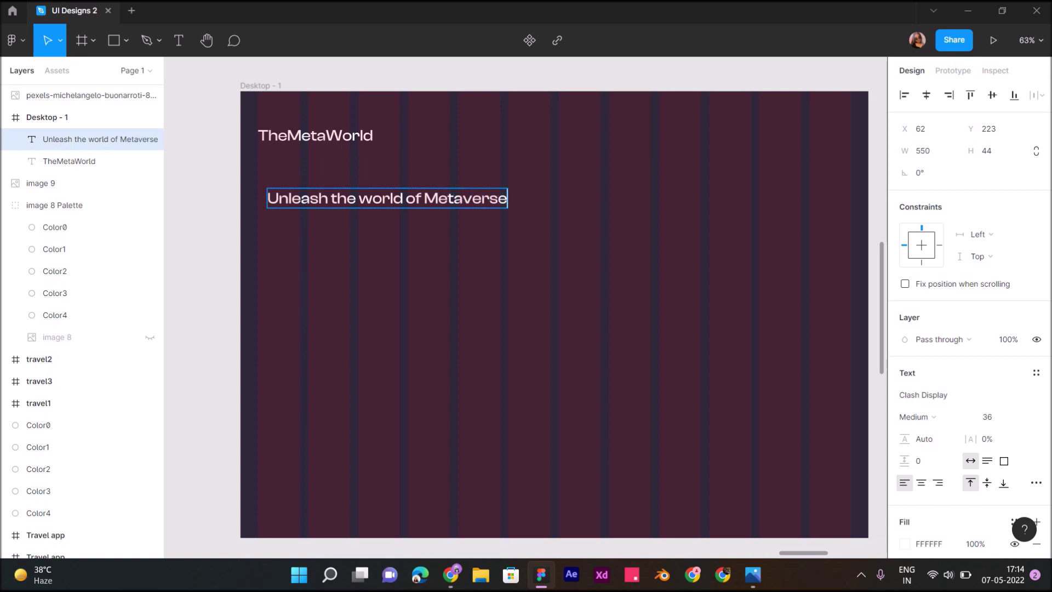
pyautogui.press('Escape')
pyautogui.click(987, 417)
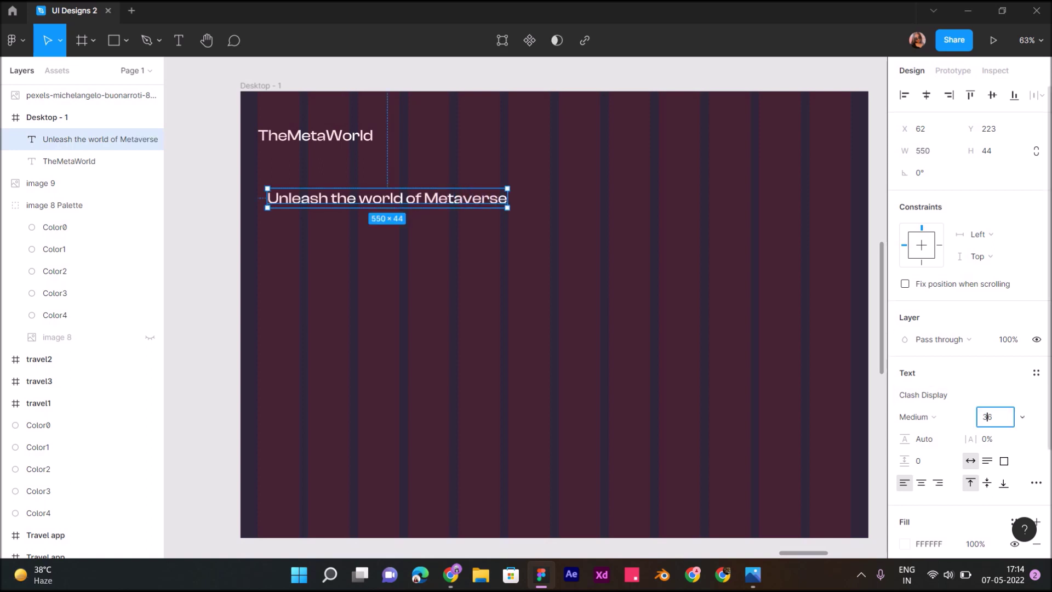
pyautogui.write('80')
pyautogui.press('Return')
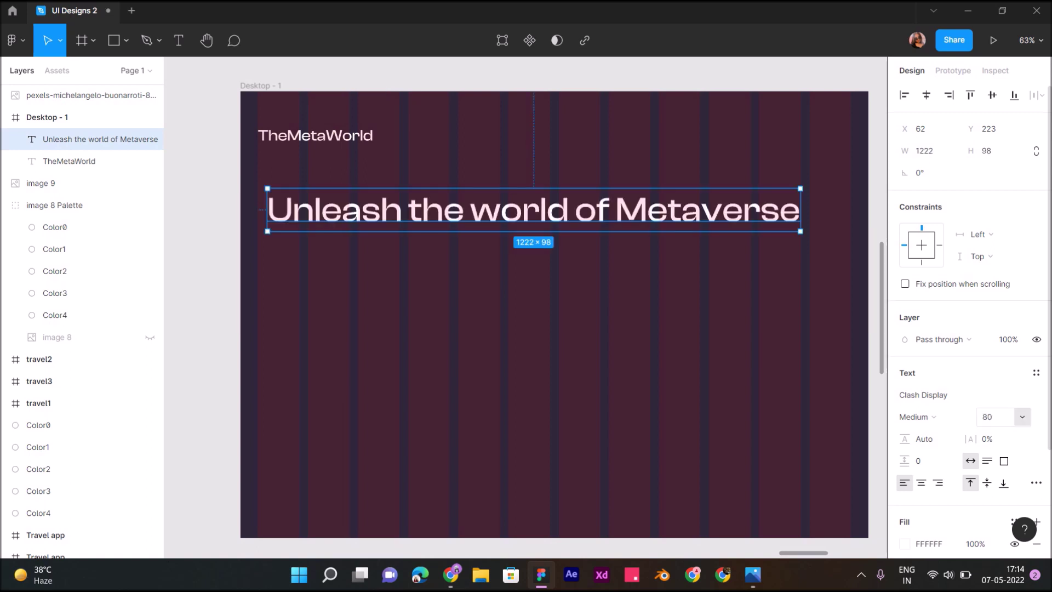
pyautogui.moveTo(801, 210); pyautogui.dragTo(576, 210)
# Enlarge the headline to 90 and align it and TheMetaWorld at X 81
pyautogui.click(993, 417)
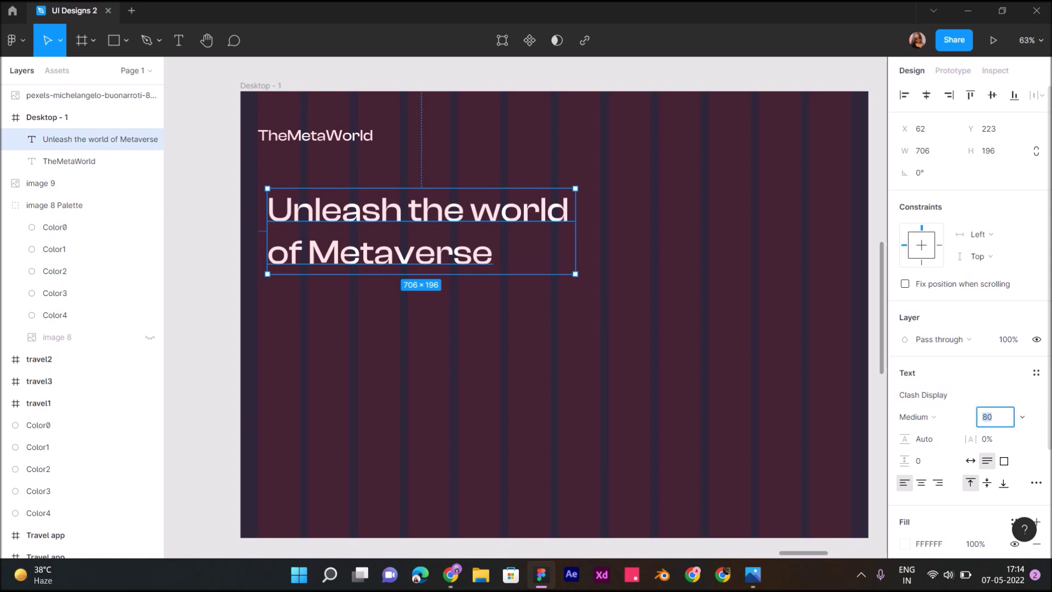
pyautogui.write('80')
pyautogui.press('Return')
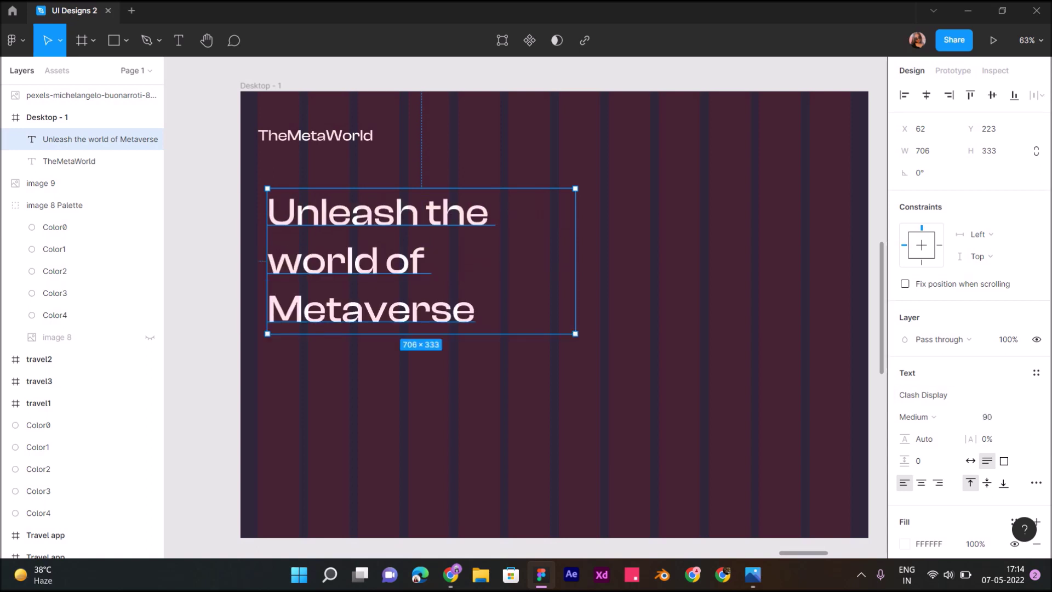
pyautogui.moveTo(575, 260)
pyautogui.mouseDown()
pyautogui.moveTo(622, 261)
pyautogui.moveTo(612, 261)
pyautogui.mouseUp()
pyautogui.moveTo(384, 236); pyautogui.dragTo(375, 236)
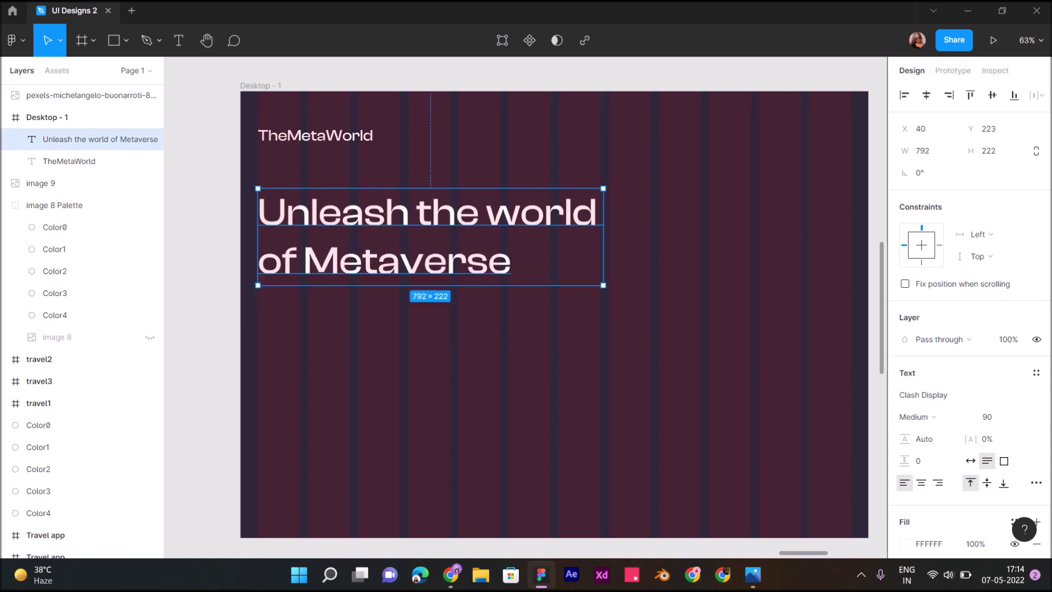
pyautogui.click(69, 161)
pyautogui.moveTo(315, 135); pyautogui.dragTo(334, 137)
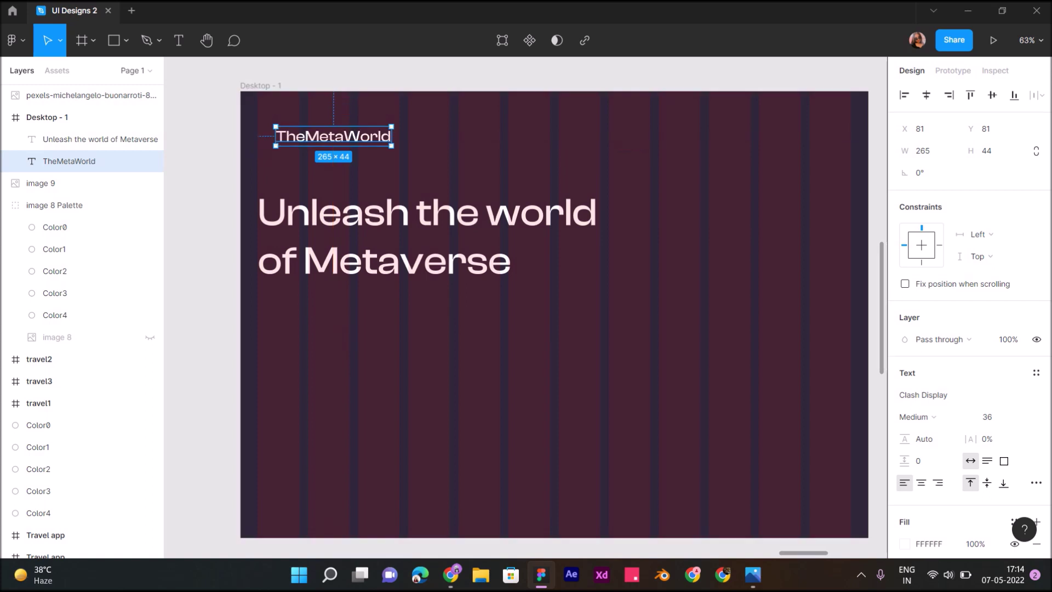
pyautogui.click(98, 139)
pyautogui.moveTo(383, 241); pyautogui.dragTo(402, 240)
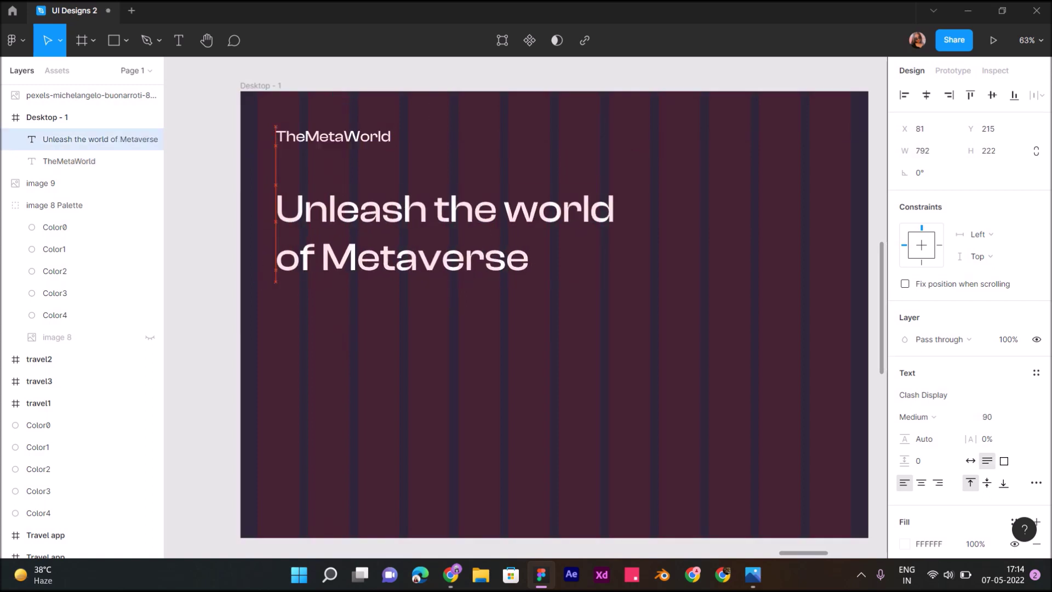
pyautogui.moveTo(402, 240); pyautogui.dragTo(401, 240)
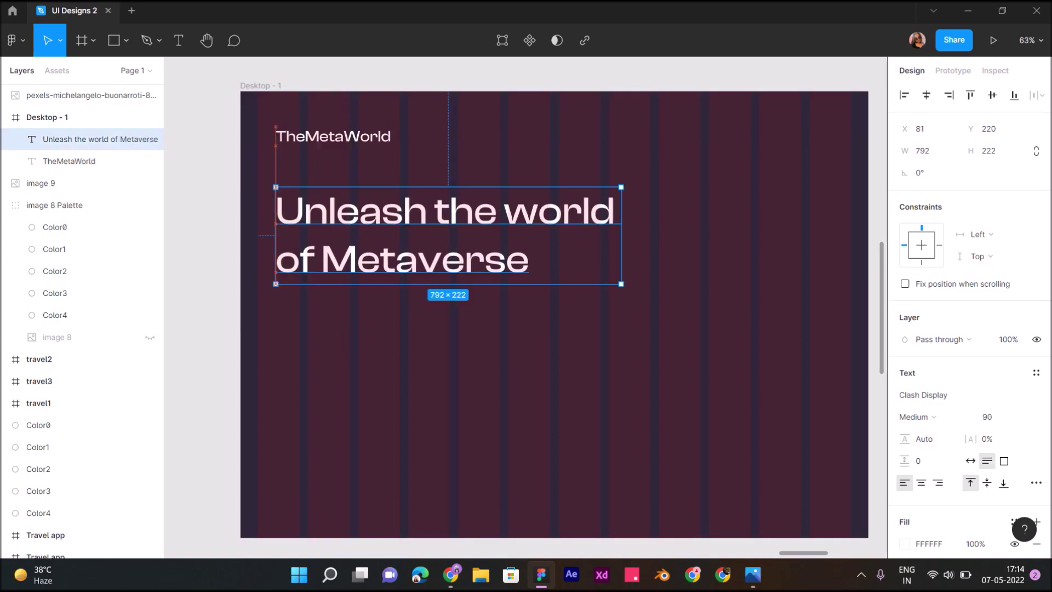
# Set the headline to size 82 in a 732-wide box and widen the Desktop - 1 frame
pyautogui.click(987, 417)
pyautogui.write('2')
pyautogui.press('Return')
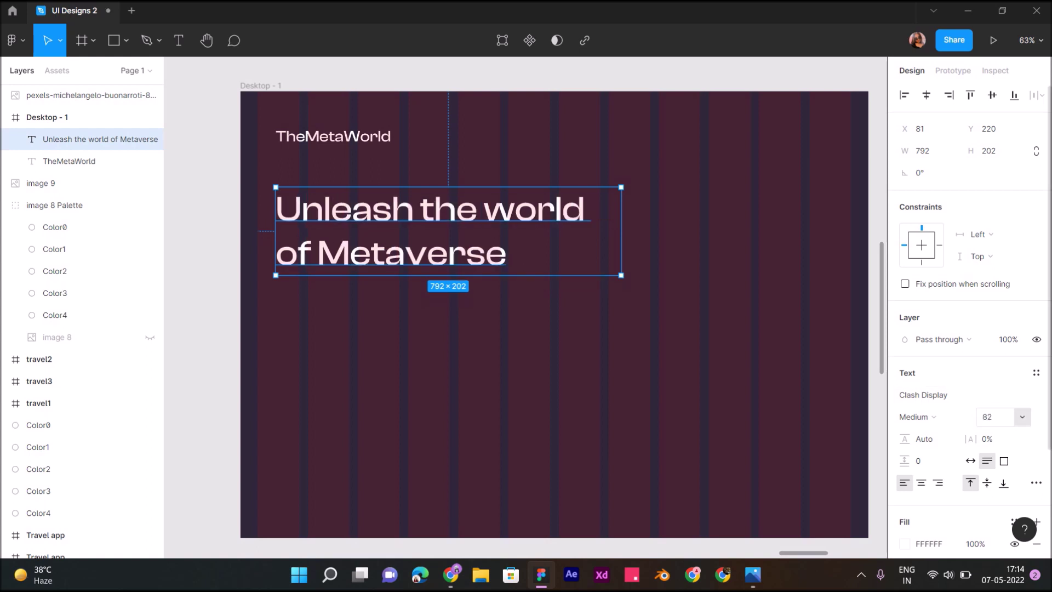
pyautogui.moveTo(621, 230); pyautogui.dragTo(595, 230)
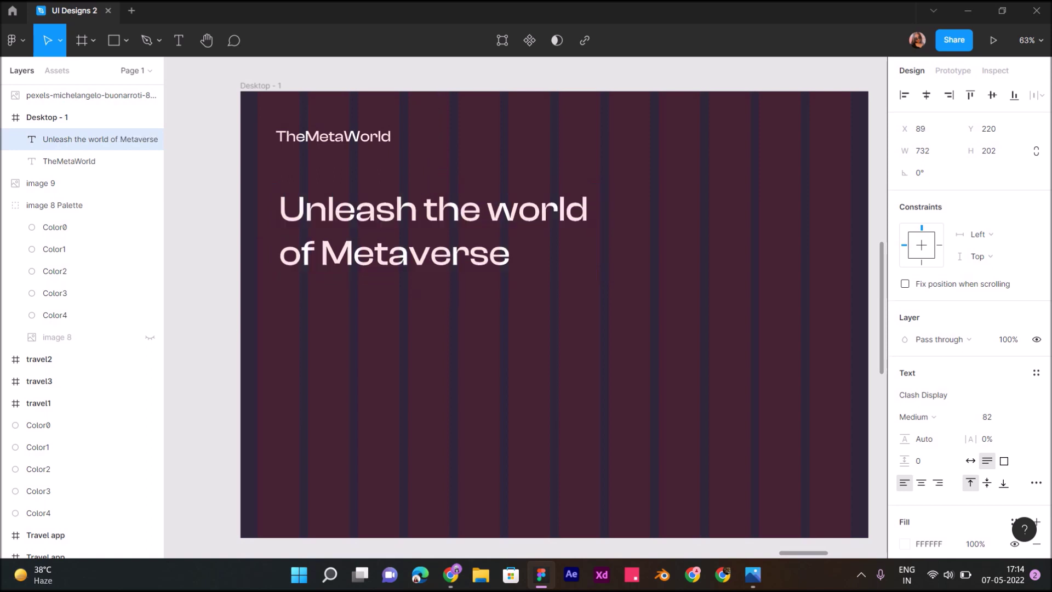
pyautogui.press('Escape')
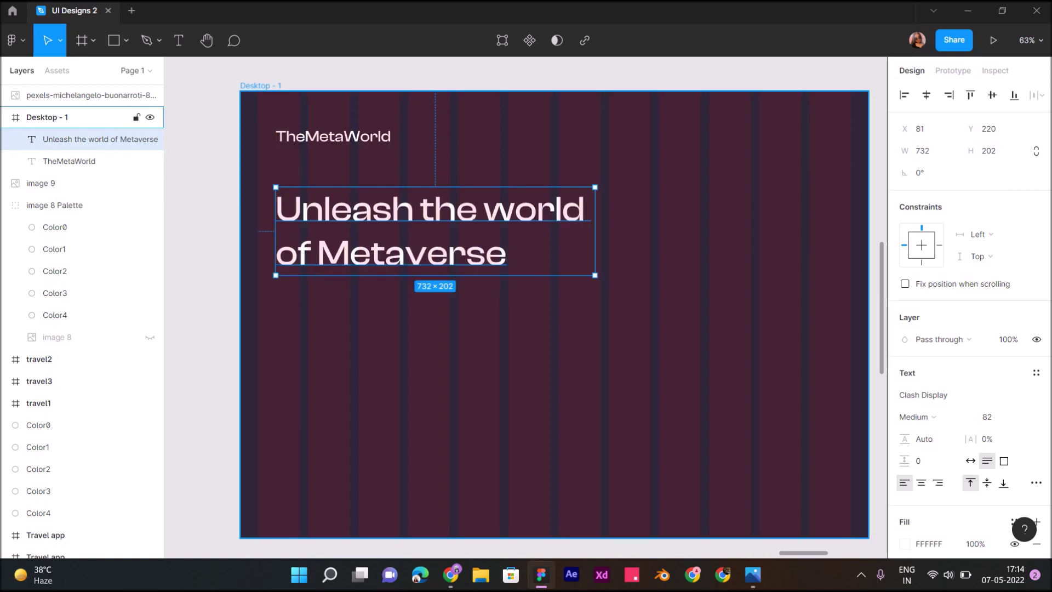
pyautogui.hscroll(2, 336, 231)
pyautogui.moveTo(769, 312); pyautogui.dragTo(827, 312)
pyautogui.press('Escape')
pyautogui.hscroll(-2, 336, 231)
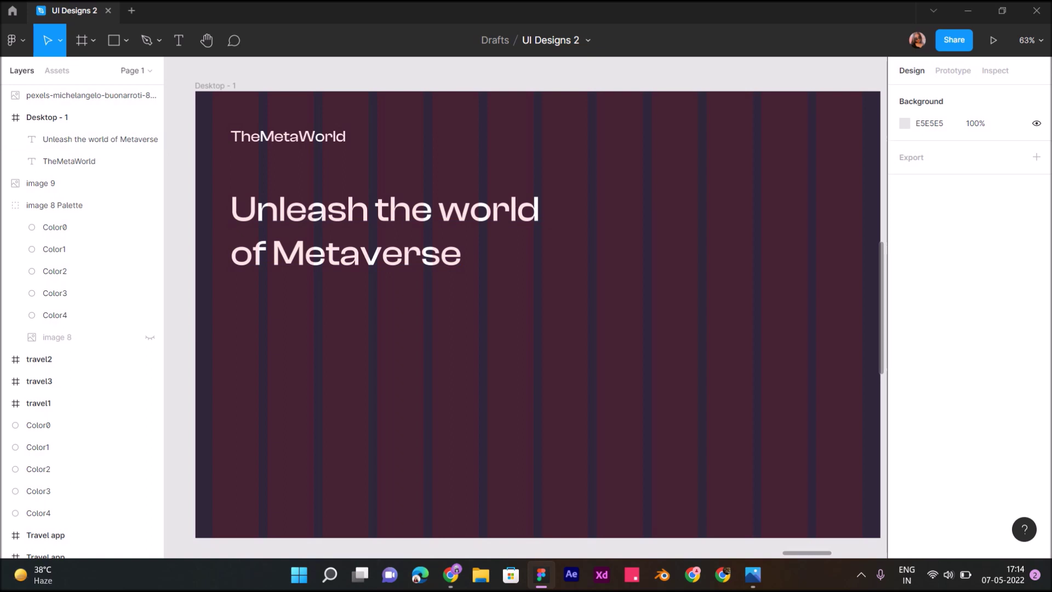
pyautogui.hscroll(2, 526, 313)
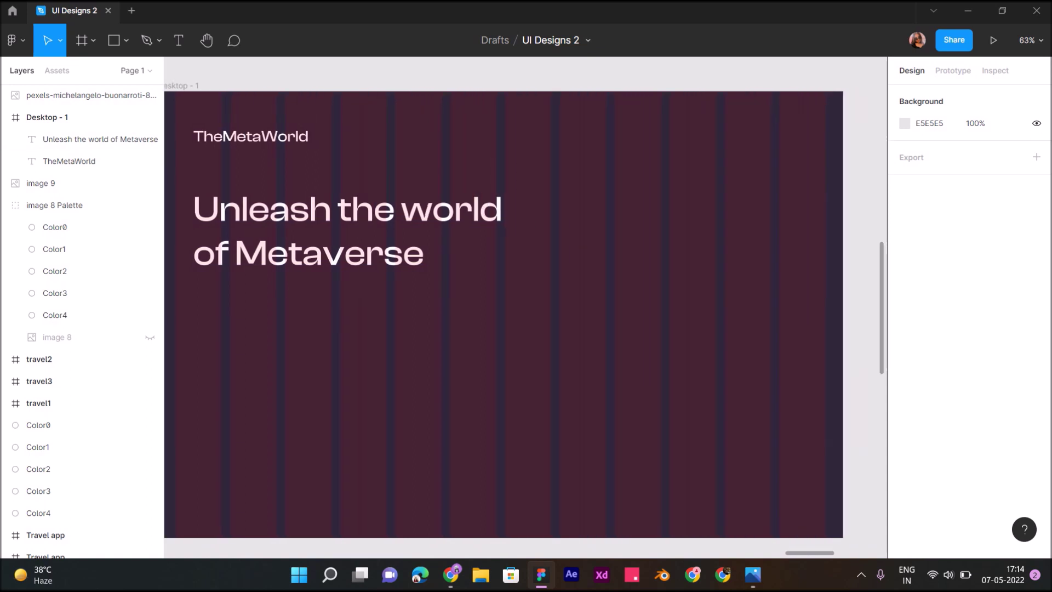
# Draw a 593×741 frame right of the headline with a white fill
pyautogui.press('f')
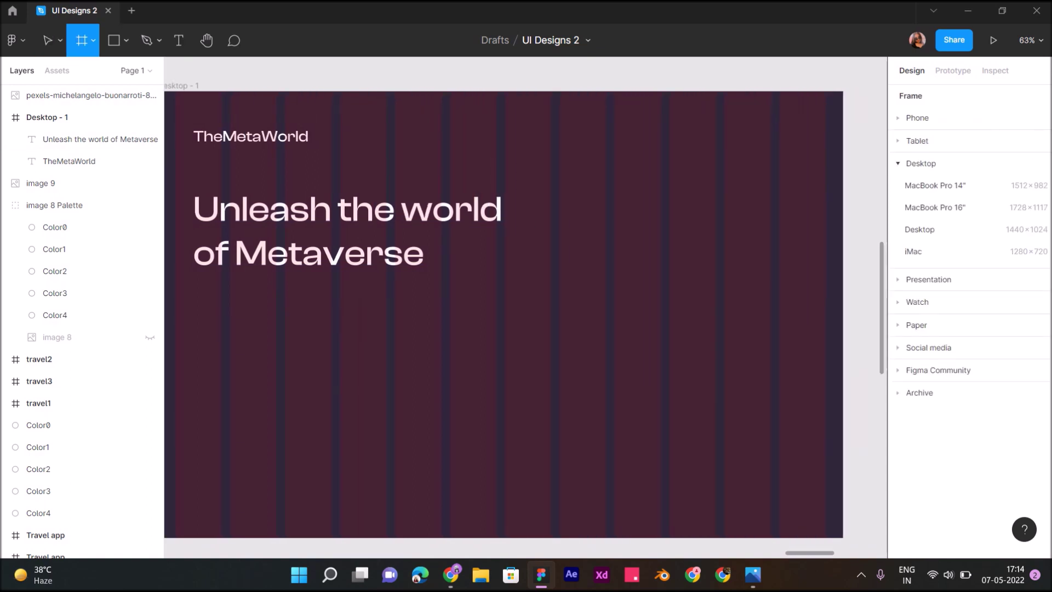
pyautogui.moveTo(560, 170); pyautogui.dragTo(800, 469)
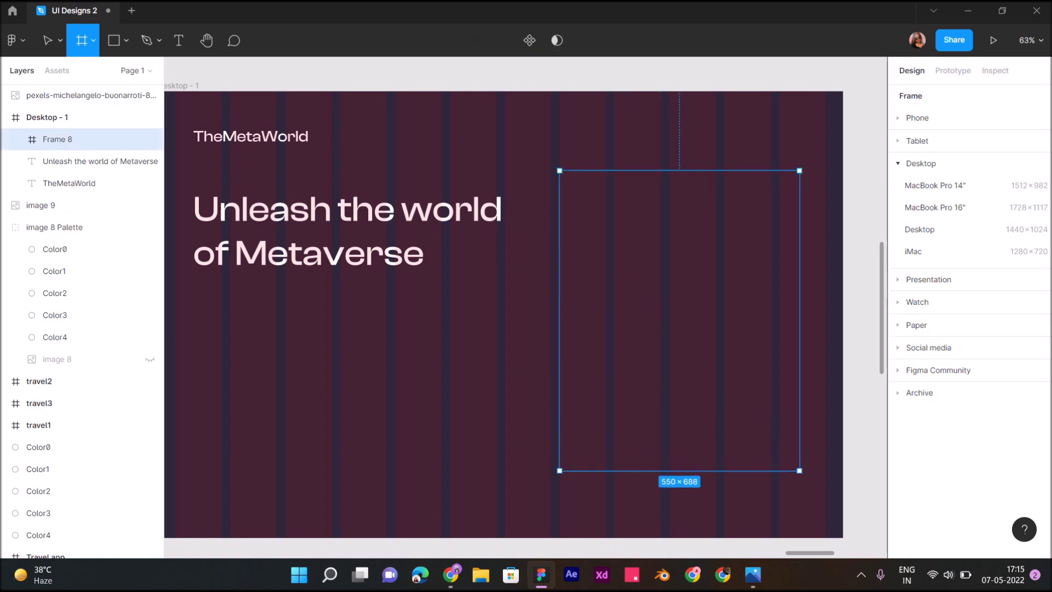
pyautogui.moveTo(800, 469); pyautogui.dragTo(799, 471)
pyautogui.moveTo(560, 320); pyautogui.dragTo(541, 321)
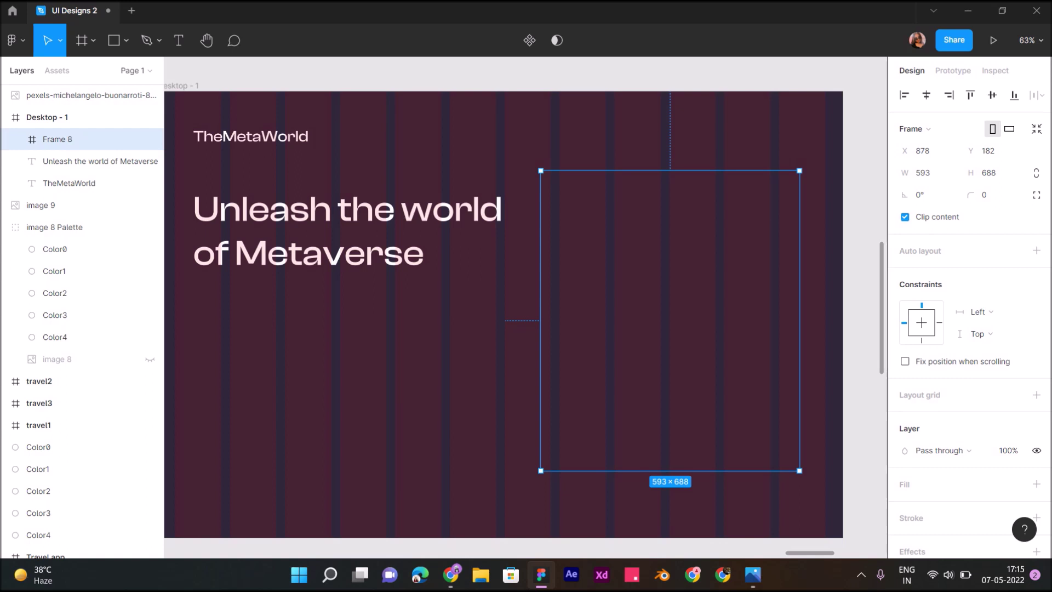
pyautogui.moveTo(670, 470); pyautogui.dragTo(670, 494)
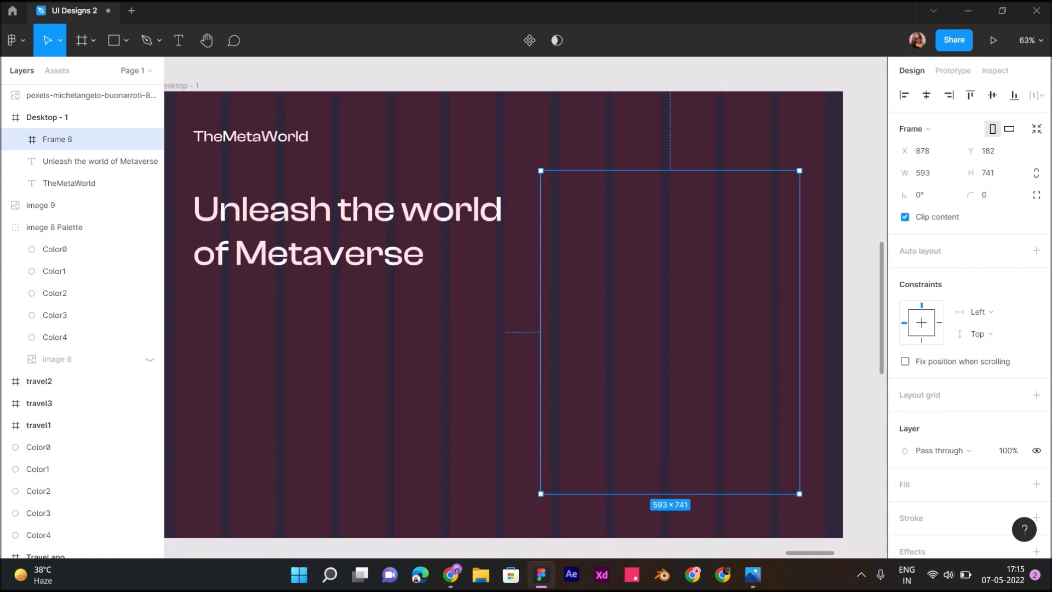
pyautogui.click(1037, 484)
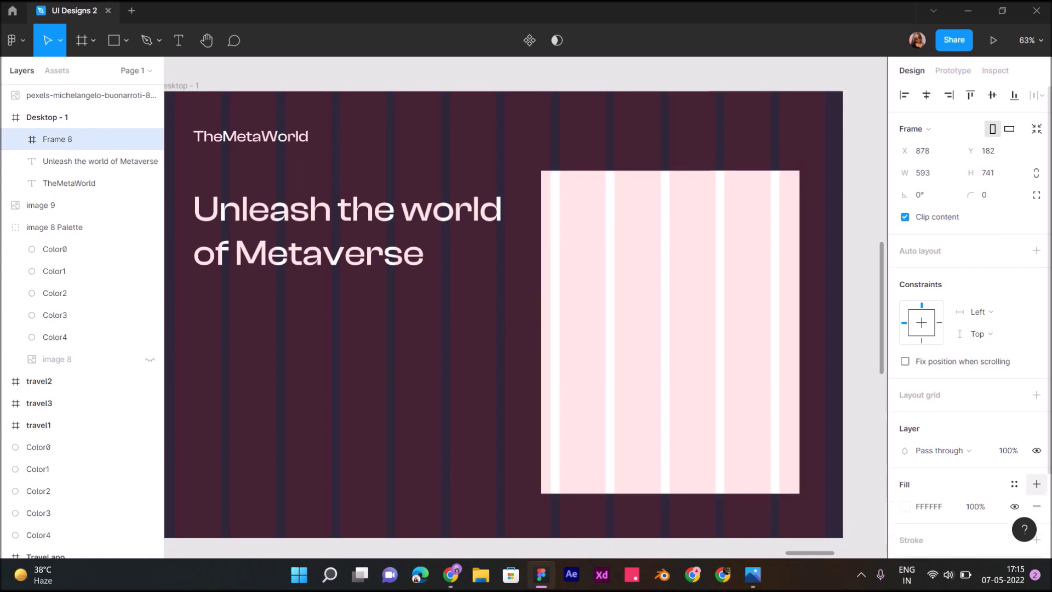
# Raise the new frame's corner radius step by step to 309
pyautogui.moveTo(971, 194); pyautogui.dragTo(521, 160)
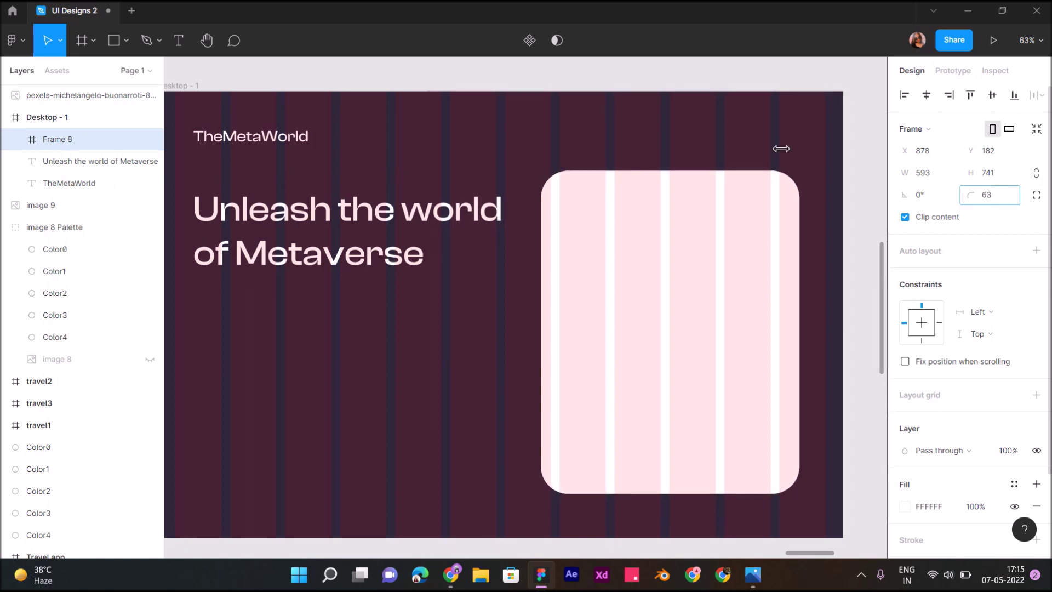
pyautogui.moveTo(522, 160)
pyautogui.mouseDown()
pyautogui.moveTo(29, 157)
pyautogui.moveTo(704, 116)
pyautogui.moveTo(28, 253)
pyautogui.moveTo(604, 282)
pyautogui.mouseUp()
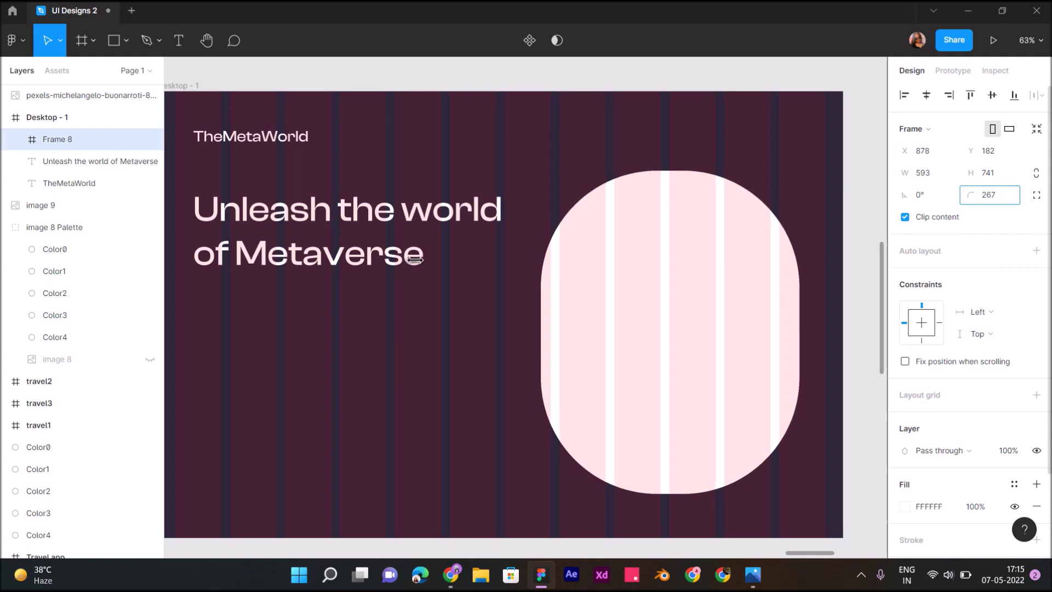
pyautogui.write('200')
pyautogui.press('Return')
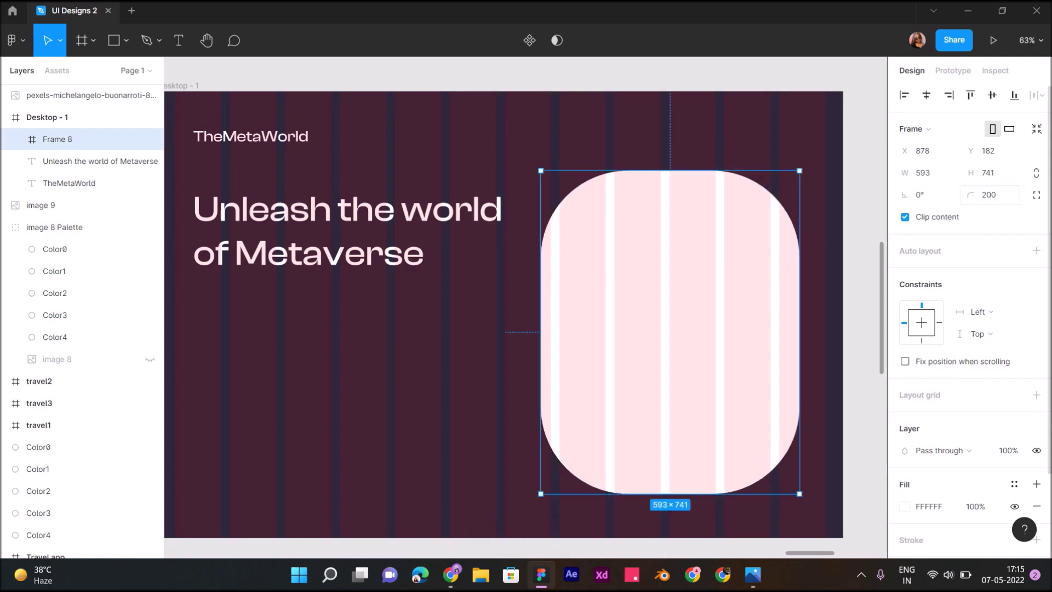
pyautogui.moveTo(970, 194)
pyautogui.mouseDown()
pyautogui.moveTo(104, 180)
pyautogui.moveTo(234, 176)
pyautogui.mouseUp()
pyautogui.scroll(5, 709, 205)
pyautogui.scroll(2, 714, 202)
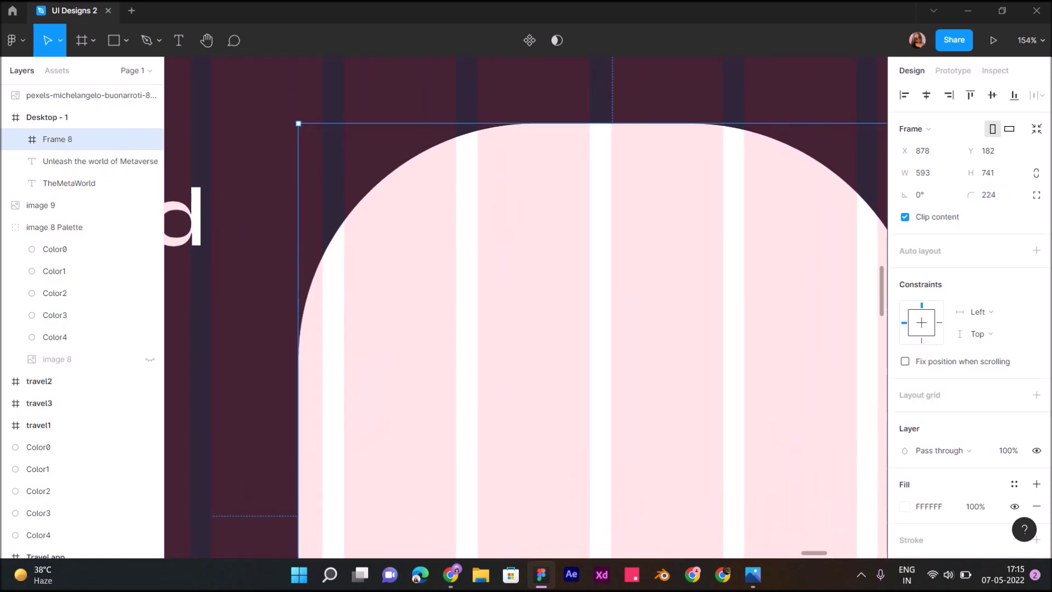
pyautogui.scroll(1, 707, 219)
pyautogui.scroll(-2, 707, 230)
pyautogui.scroll(-2, 707, 230)
pyautogui.moveTo(970, 195); pyautogui.dragTo(467, 228)
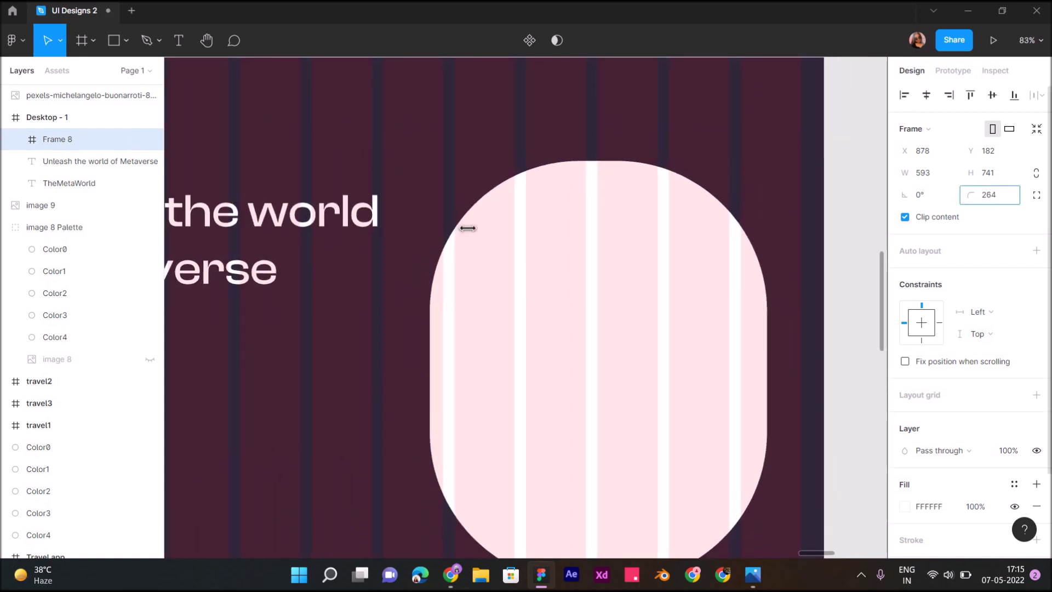
pyautogui.moveTo(468, 228)
pyautogui.mouseDown()
pyautogui.moveTo(103, 185)
pyautogui.moveTo(184, 199)
pyautogui.mouseUp()
pyautogui.moveTo(971, 195); pyautogui.dragTo(131, 200)
pyautogui.moveTo(971, 194); pyautogui.dragTo(56, 204)
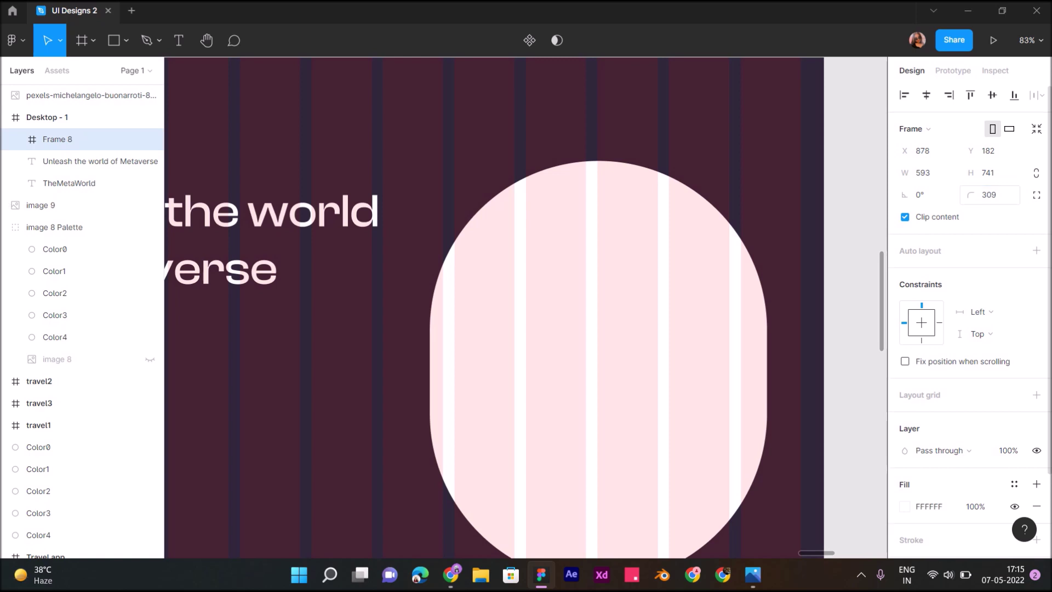
# Set the frame's corner smoothing to 100%
pyautogui.click(1037, 194)
pyautogui.click(1036, 216)
pyautogui.moveTo(738, 250); pyautogui.dragTo(837, 250)
pyautogui.click(854, 329)
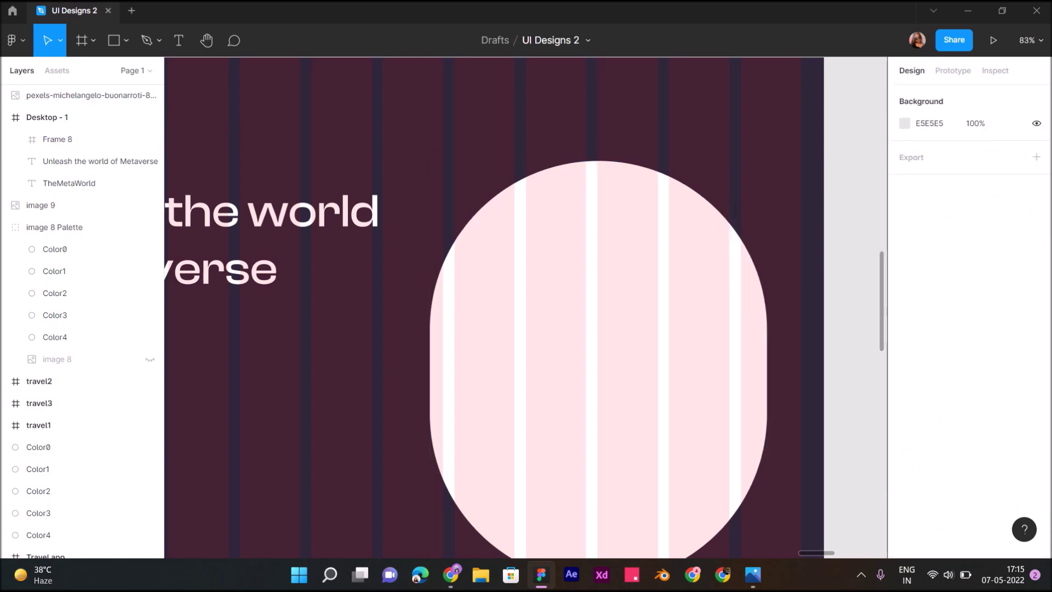
pyautogui.keyDown('ctrl'); pyautogui.scroll(-3, 769, 100); pyautogui.keyUp('ctrl')
pyautogui.click(57, 139)
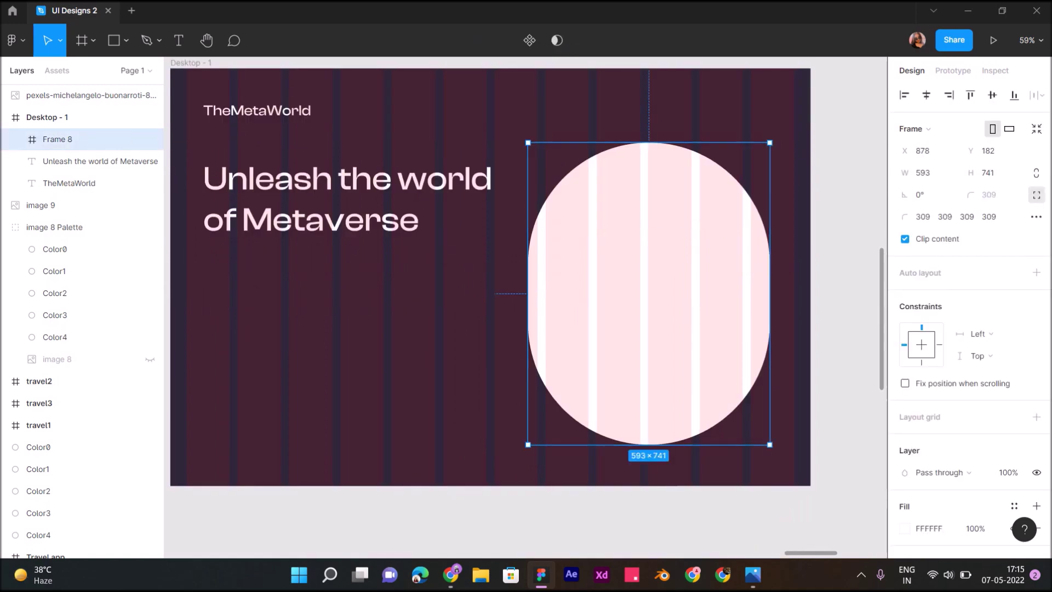
pyautogui.press('Escape')
pyautogui.keyDown('ctrl'); pyautogui.scroll(-3, 549, 220); pyautogui.keyUp('ctrl')
pyautogui.scroll(-2, 549, 219)
pyautogui.click(82, 95)
# Put the pexels VR photo inside Frame 8 and scale it to the oval's 741 height
pyautogui.moveTo(370, 523); pyautogui.dragTo(600, 189)
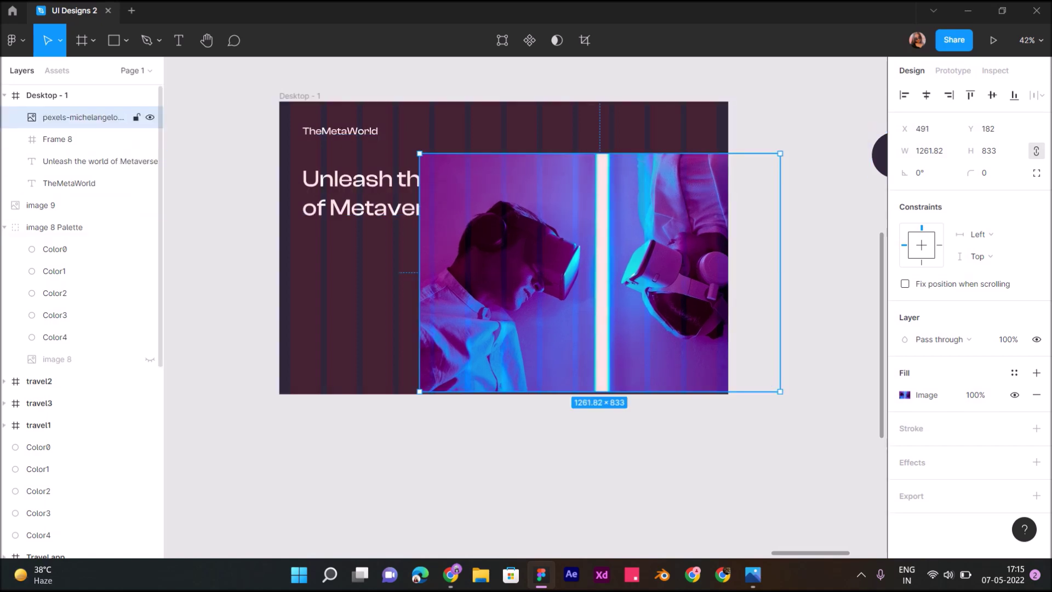
pyautogui.moveTo(82, 117); pyautogui.dragTo(82, 141)
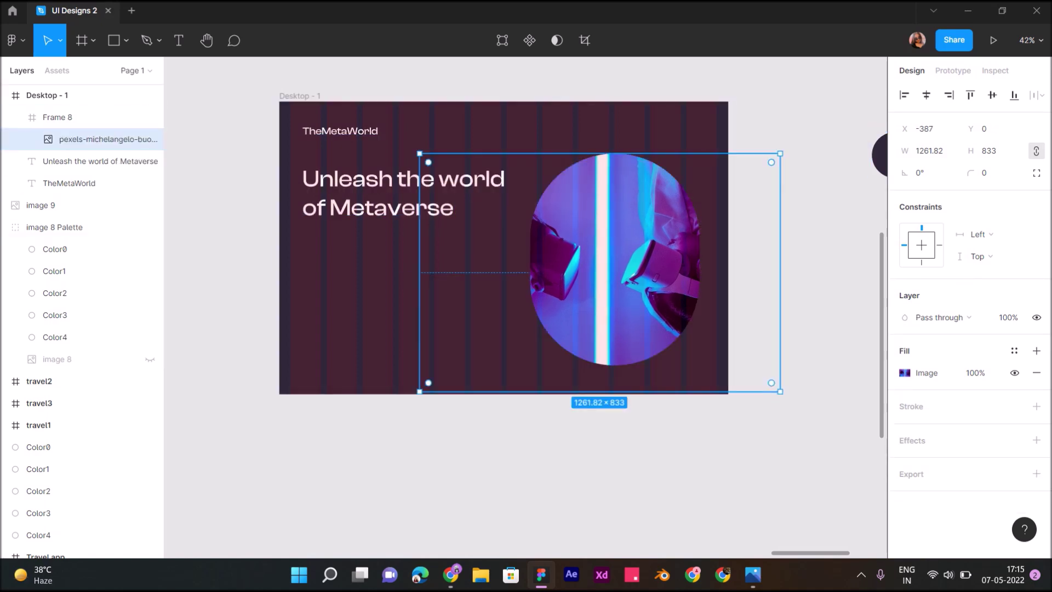
pyautogui.press('k')
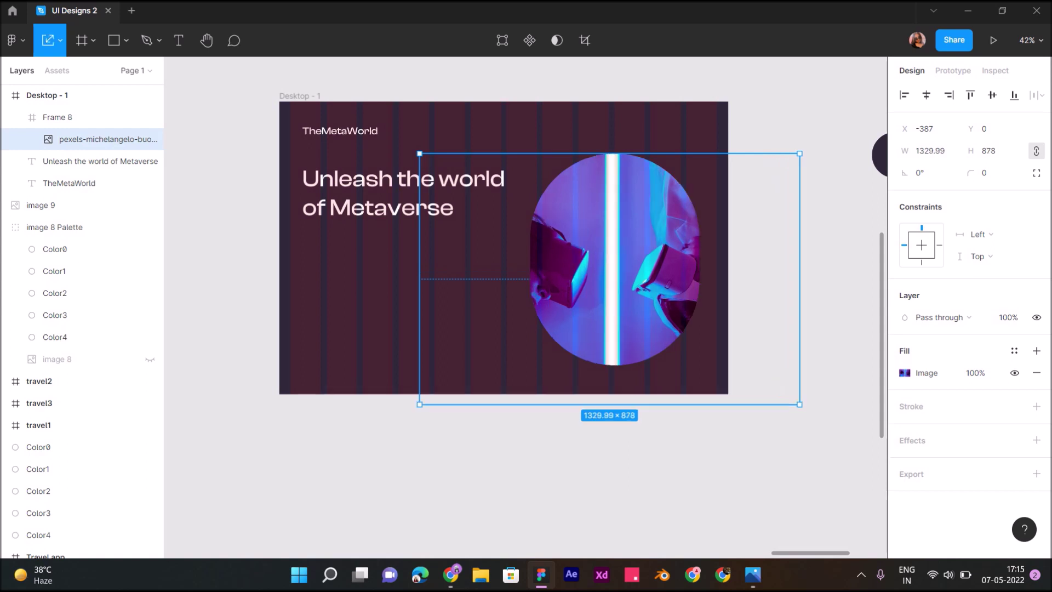
pyautogui.moveTo(781, 391); pyautogui.dragTo(729, 358)
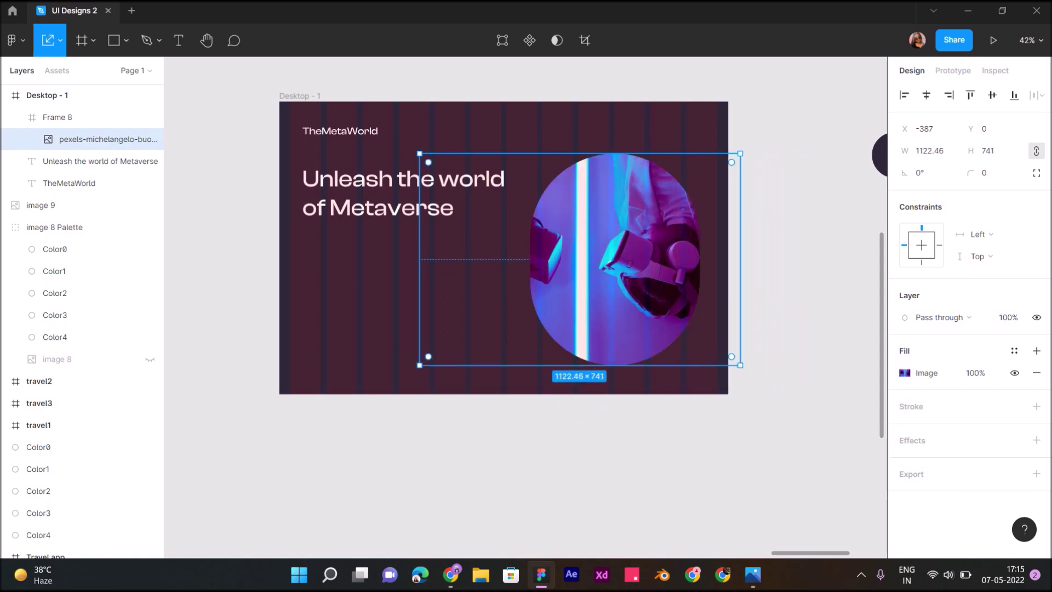
pyautogui.moveTo(420, 154)
pyautogui.mouseDown()
pyautogui.moveTo(497, 178)
pyautogui.moveTo(470, 154)
pyautogui.mouseUp()
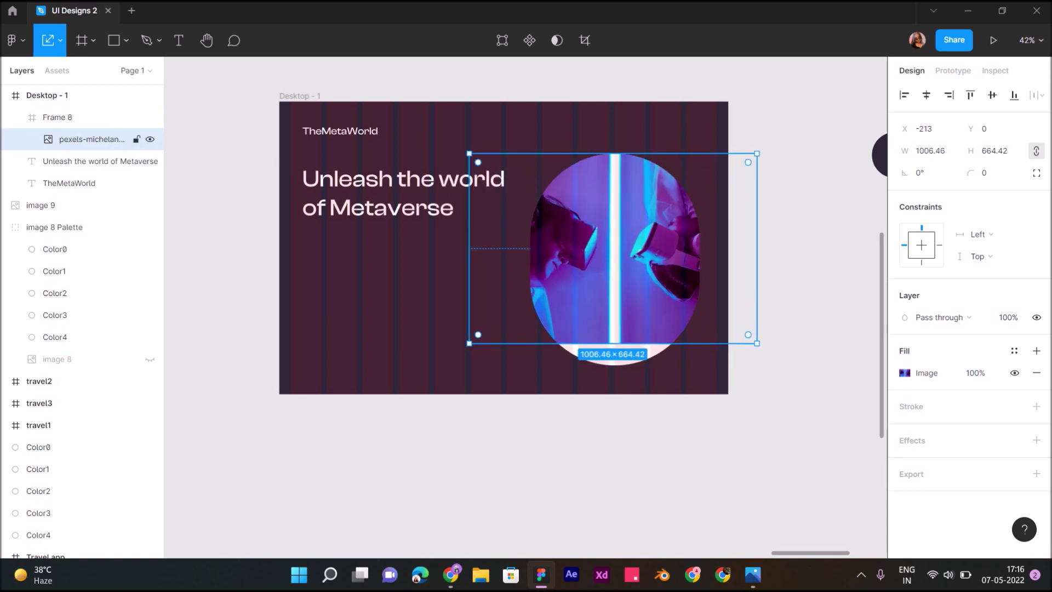
pyautogui.moveTo(757, 343); pyautogui.dragTo(790, 365)
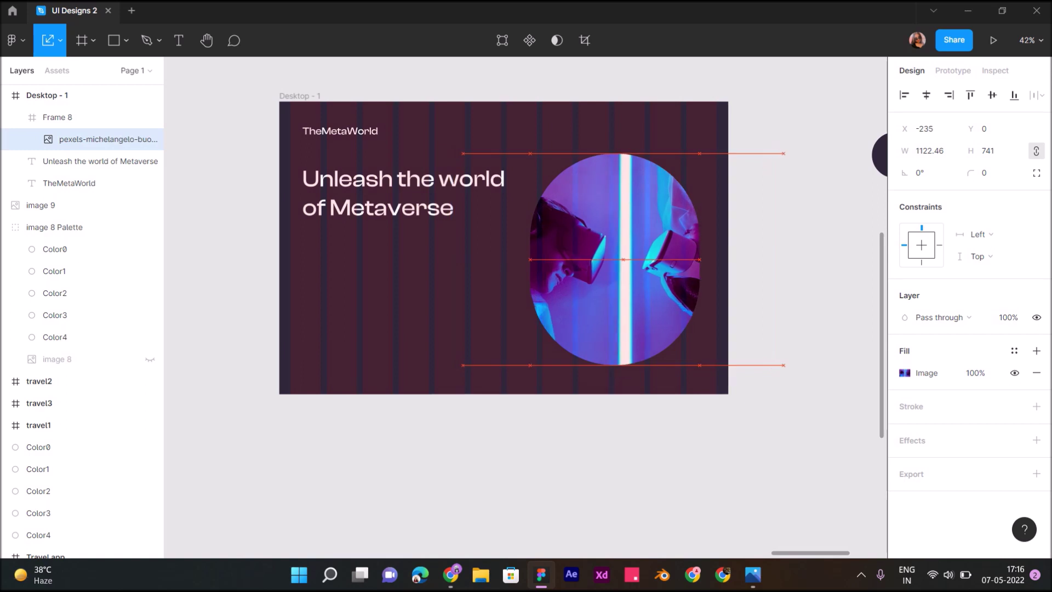
pyautogui.press('Right')
pyautogui.press('Right')
pyautogui.press('Right')
pyautogui.press('Right')
pyautogui.press('Right')
pyautogui.press('Right')
pyautogui.press('Right')
pyautogui.press('Right')
pyautogui.press('Right')
pyautogui.press('Right')
pyautogui.press('Right')
pyautogui.press('Right')
pyautogui.press('Right')
pyautogui.press('Right')
pyautogui.press('Right')
pyautogui.press('Right')
pyautogui.press('Right')
pyautogui.press('Right')
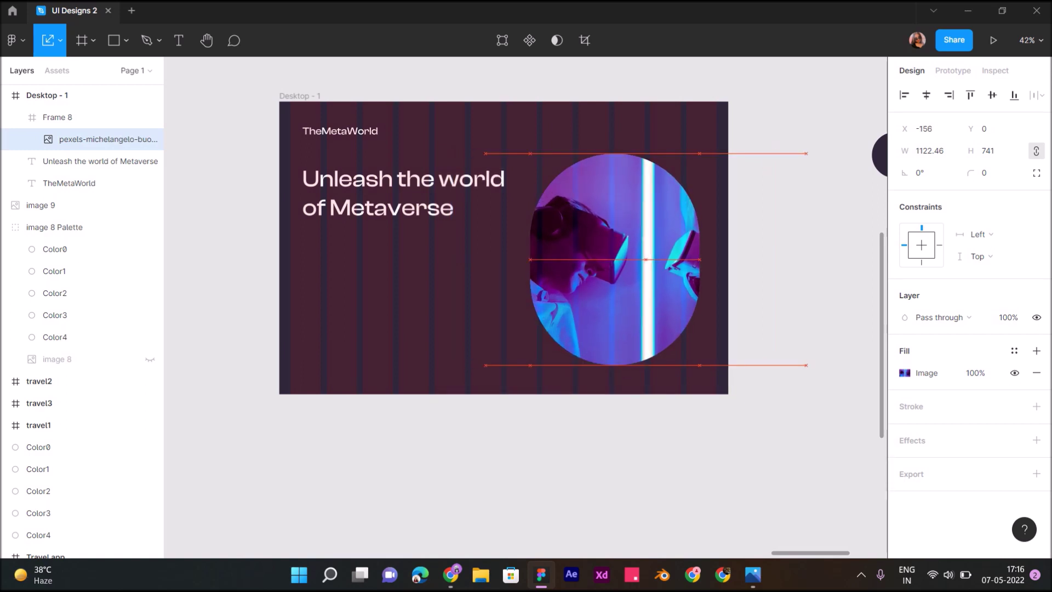
pyautogui.press('Escape')
pyautogui.hscroll(-1, 507, 248)
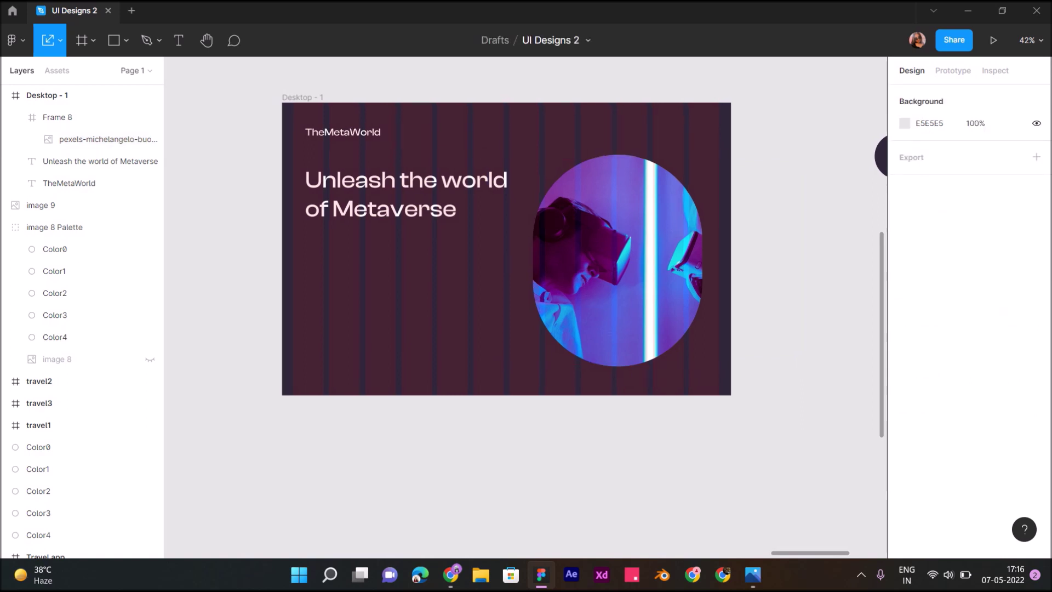
pyautogui.click(47, 95)
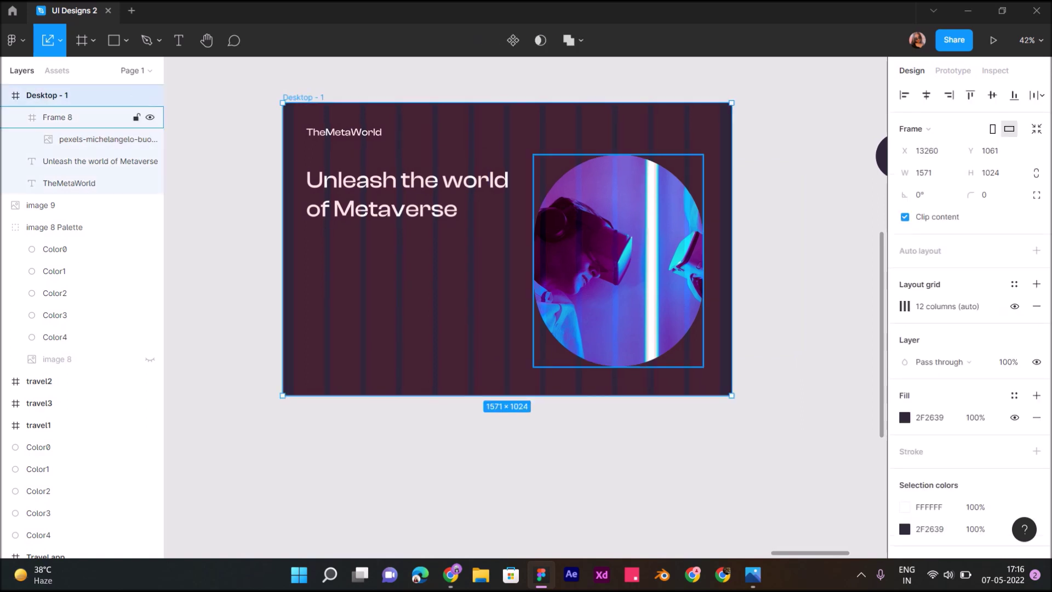
# Fill the oval Frame 8 with light purple #C891F1 eyedropped from the palette
pyautogui.click(58, 117)
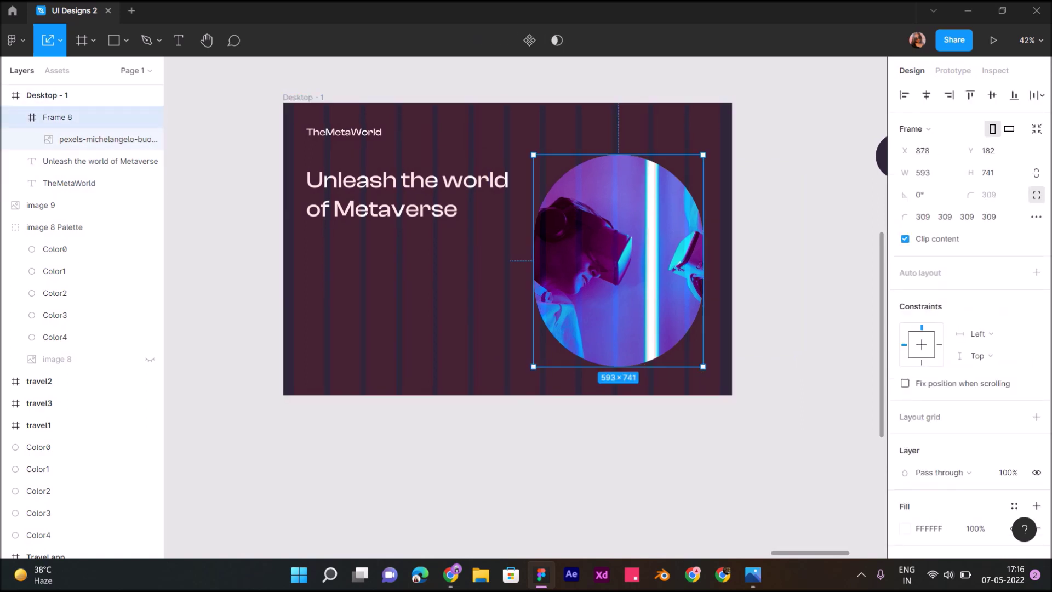
pyautogui.press('Escape')
pyautogui.press('Escape')
pyautogui.click(58, 117)
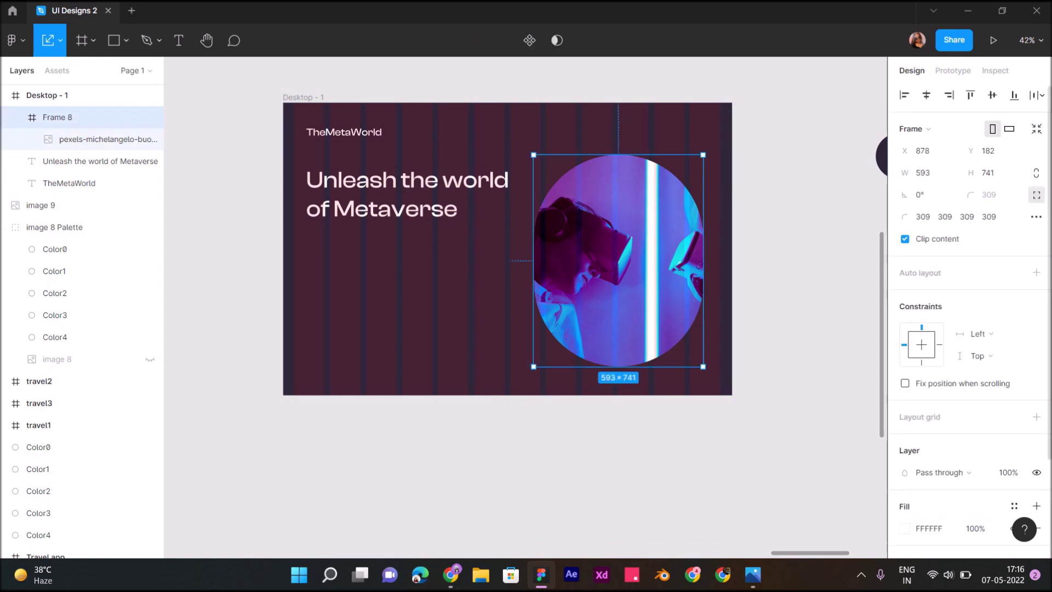
pyautogui.click(905, 528)
pyautogui.click(743, 405)
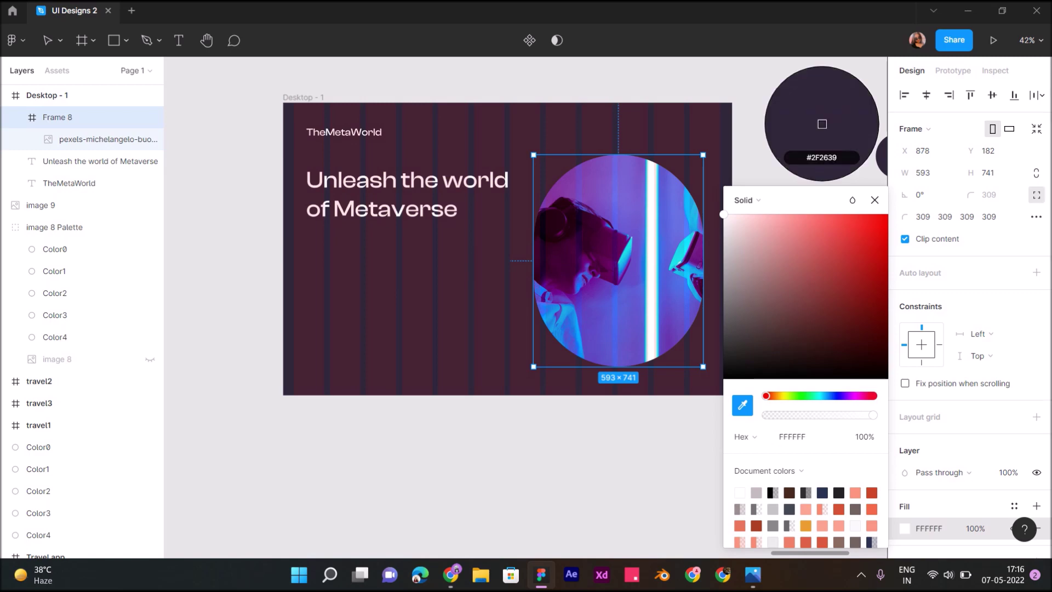
pyautogui.hscroll(4, 822, 124)
pyautogui.click(753, 156)
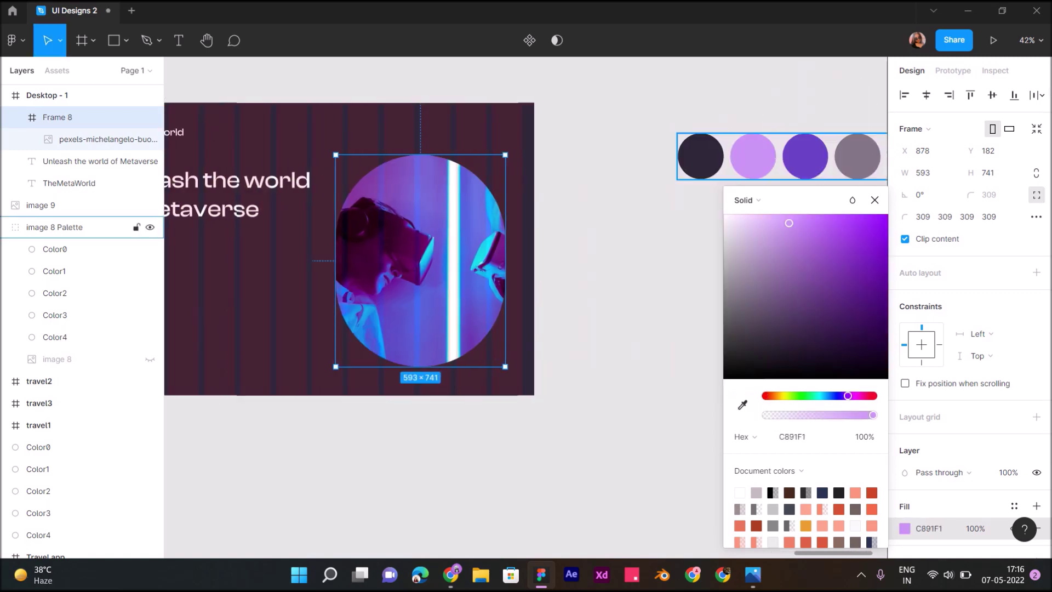
# Set the VR photo's opacity to 80%
pyautogui.click(104, 139)
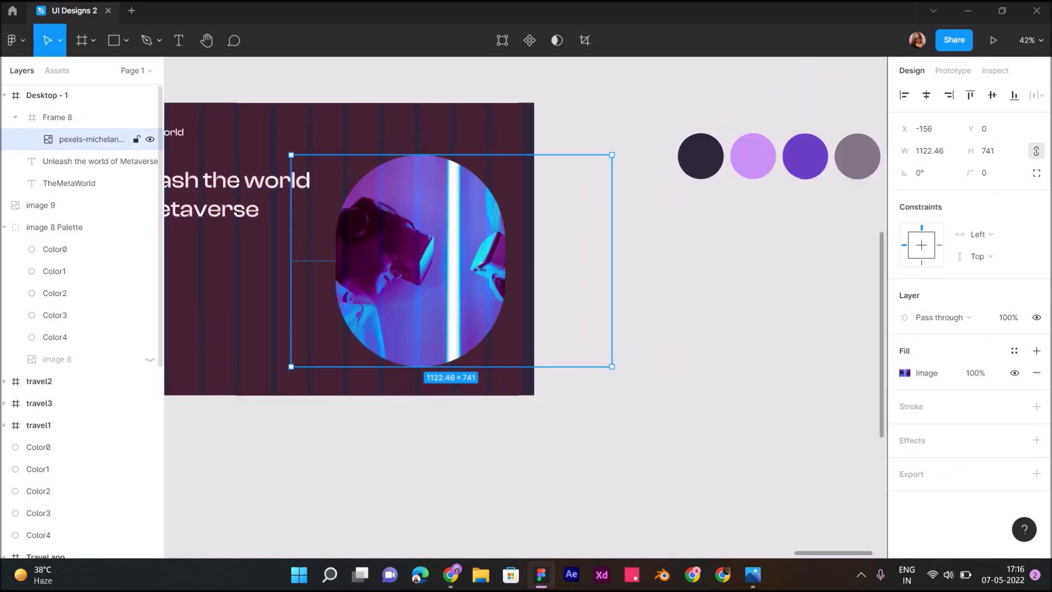
pyautogui.click(976, 373)
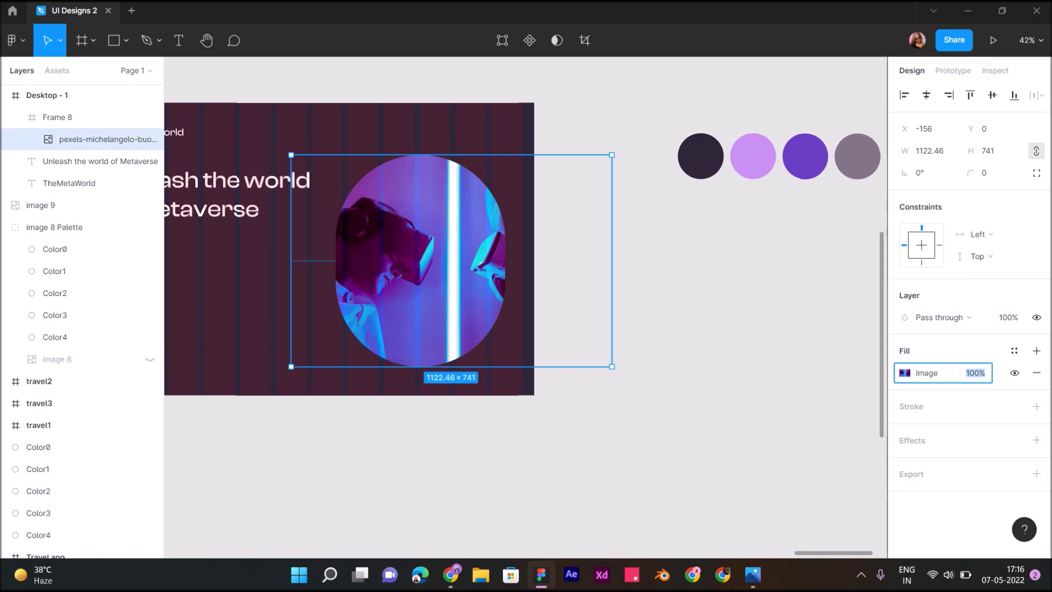
pyautogui.write('50')
pyautogui.press('Return')
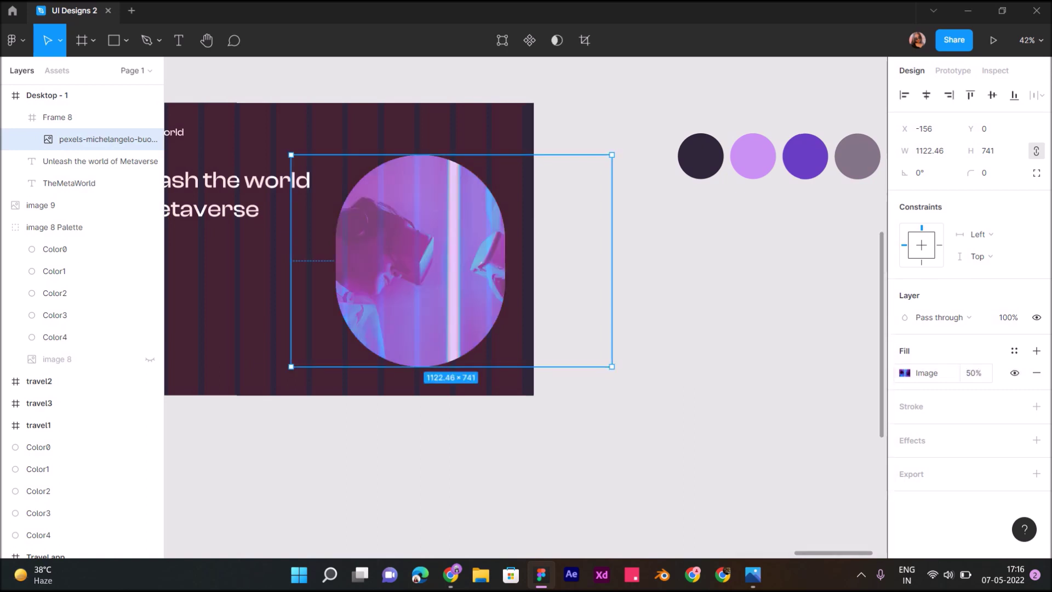
pyautogui.click(975, 373)
pyautogui.write('80')
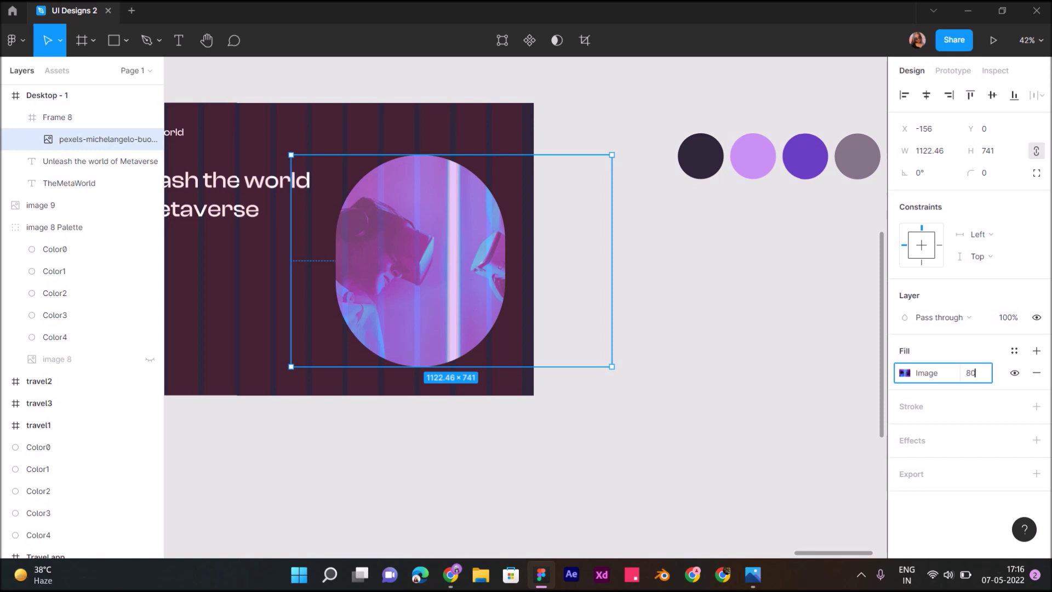
pyautogui.press('Return')
# Hide the Desktop - 1 frame's 12-column layout grid
pyautogui.hscroll(-4, 439, 247)
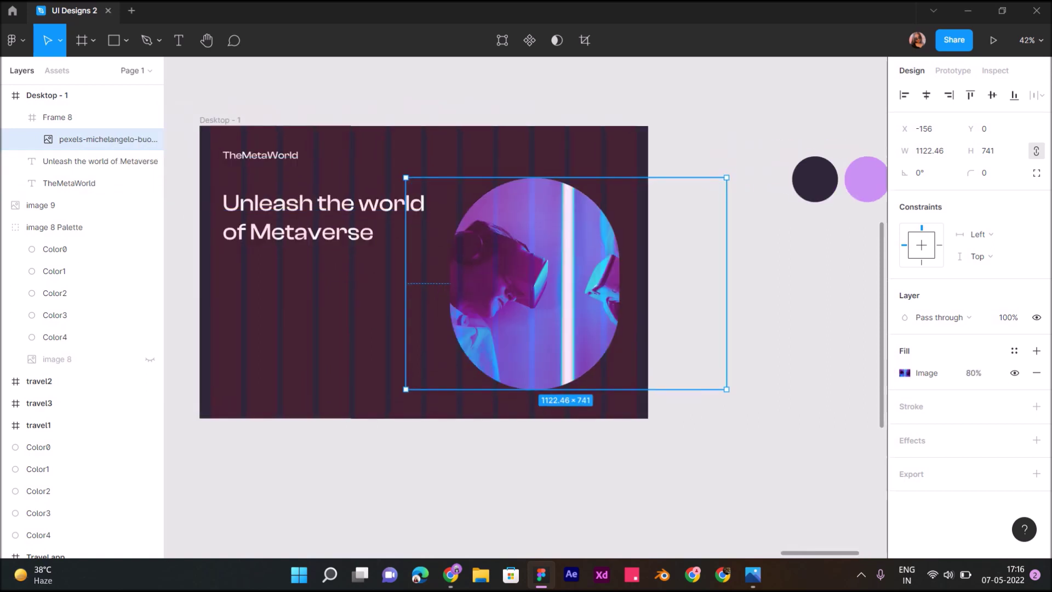
pyautogui.click(66, 95)
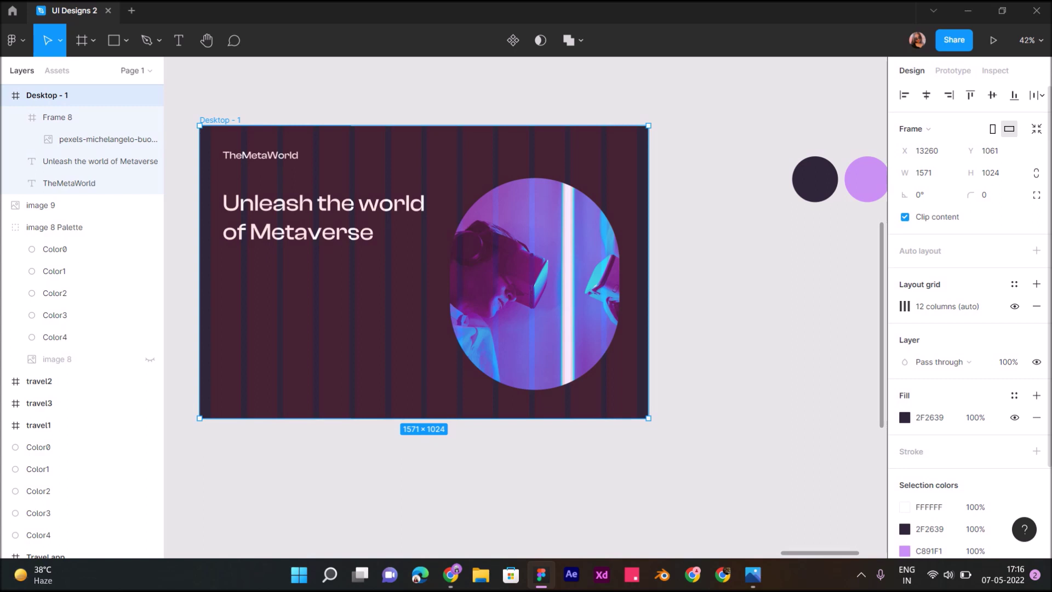
pyautogui.click(1014, 306)
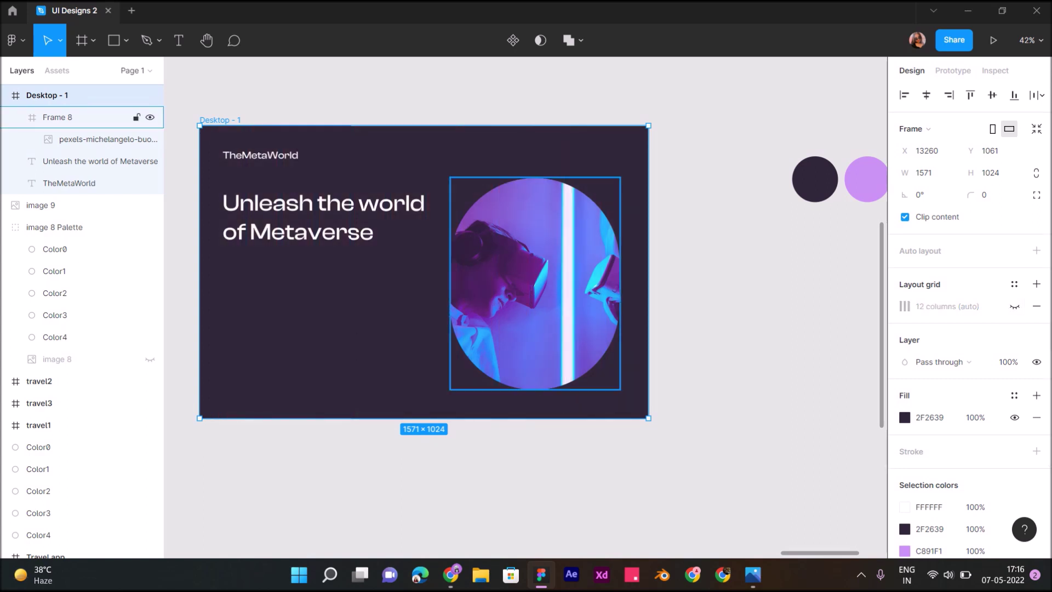
pyautogui.click(57, 117)
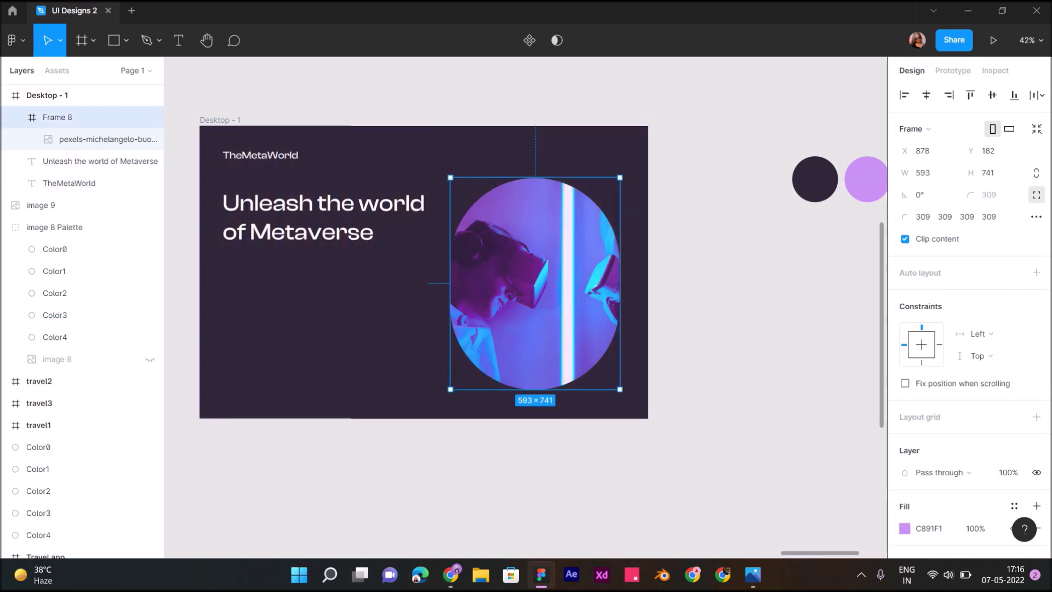
pyautogui.hscroll(-5, 543, 290)
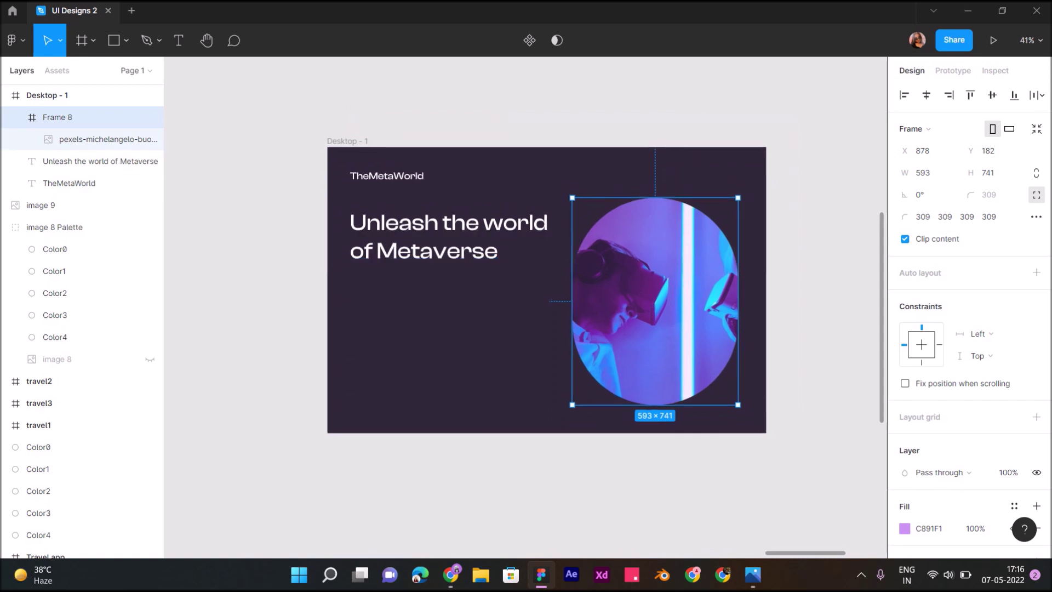
pyautogui.press('Escape')
# Draw a 561×561 circle and move it into Desktop - 1's top-left corner
pyautogui.click(126, 40)
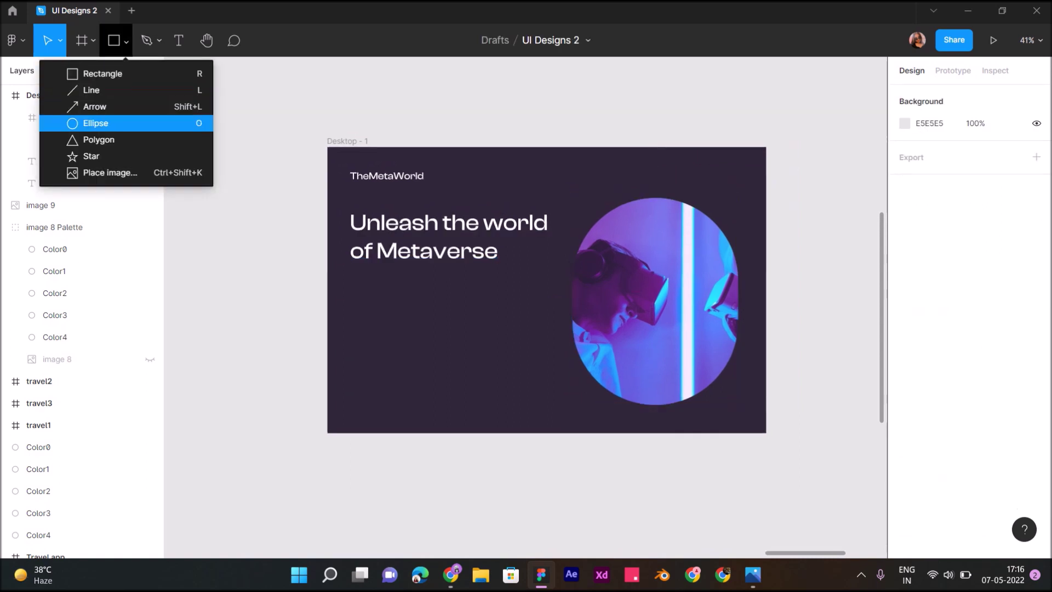
pyautogui.click(96, 122)
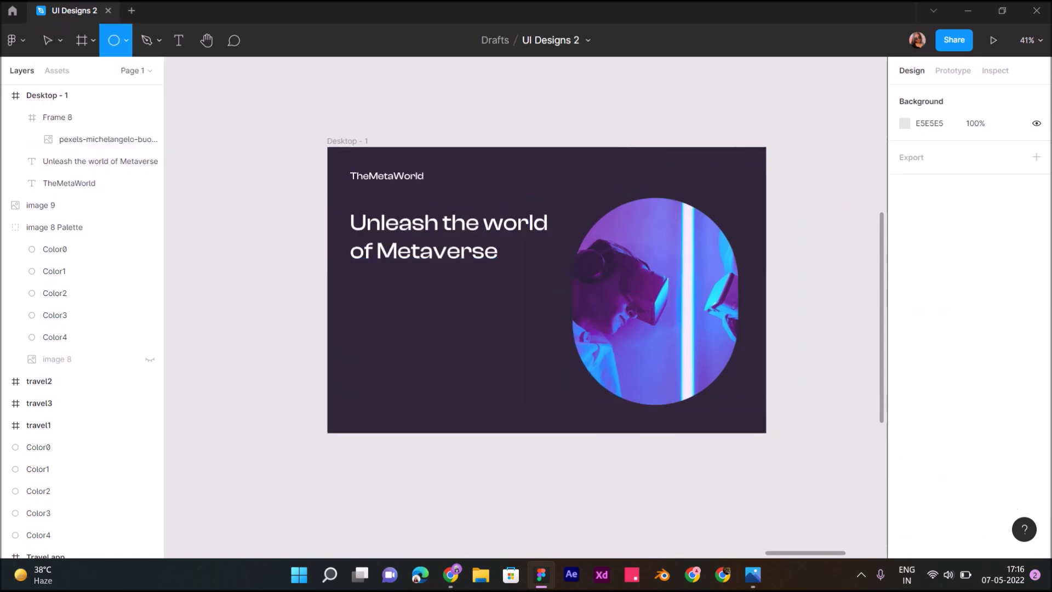
pyautogui.moveTo(345, 138); pyautogui.dragTo(502, 294)
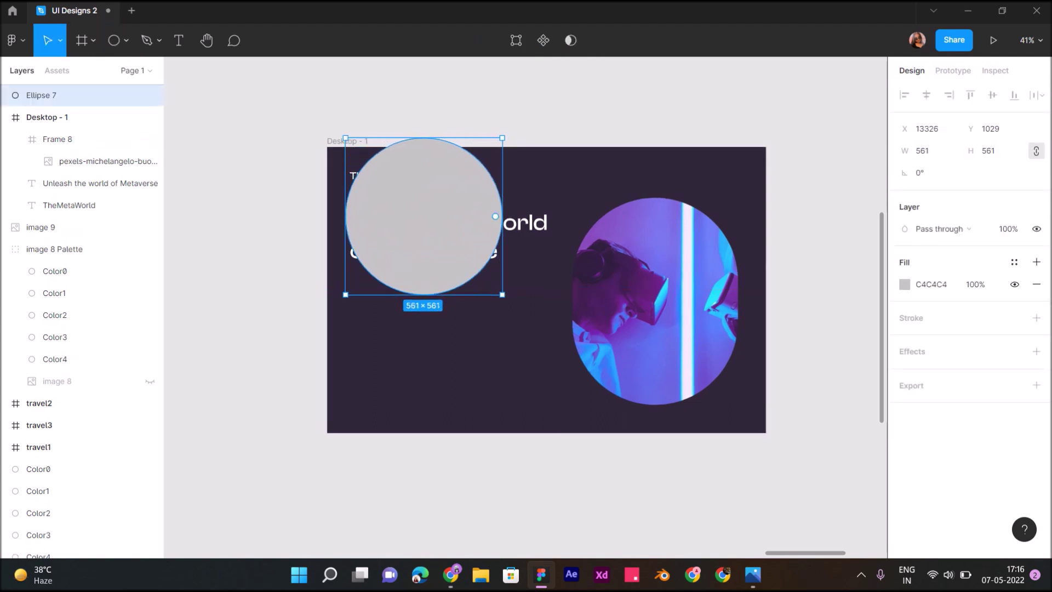
pyautogui.moveTo(424, 216); pyautogui.dragTo(379, 197)
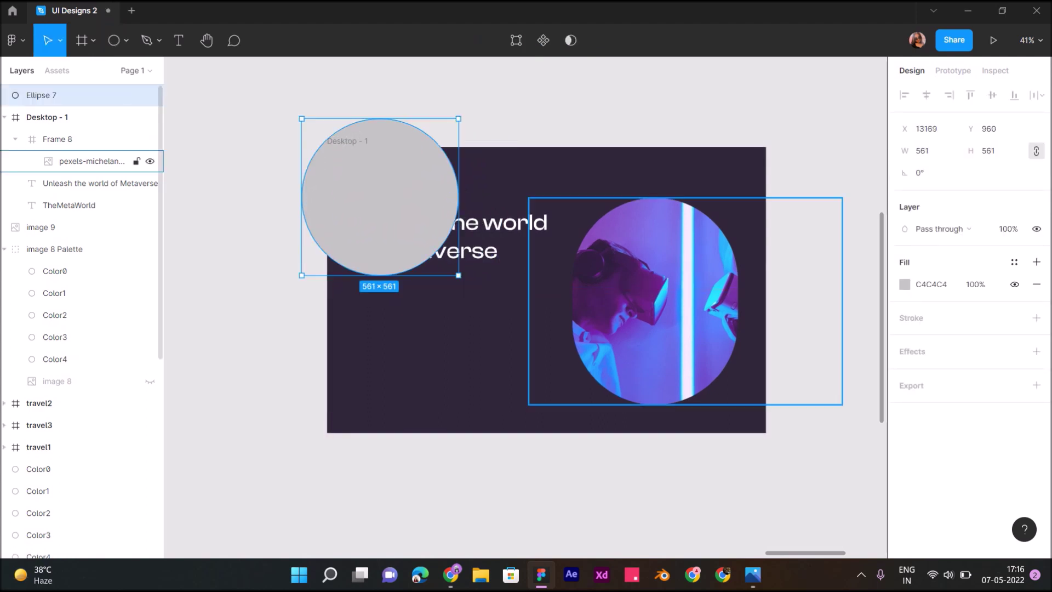
pyautogui.moveTo(380, 197); pyautogui.dragTo(380, 197)
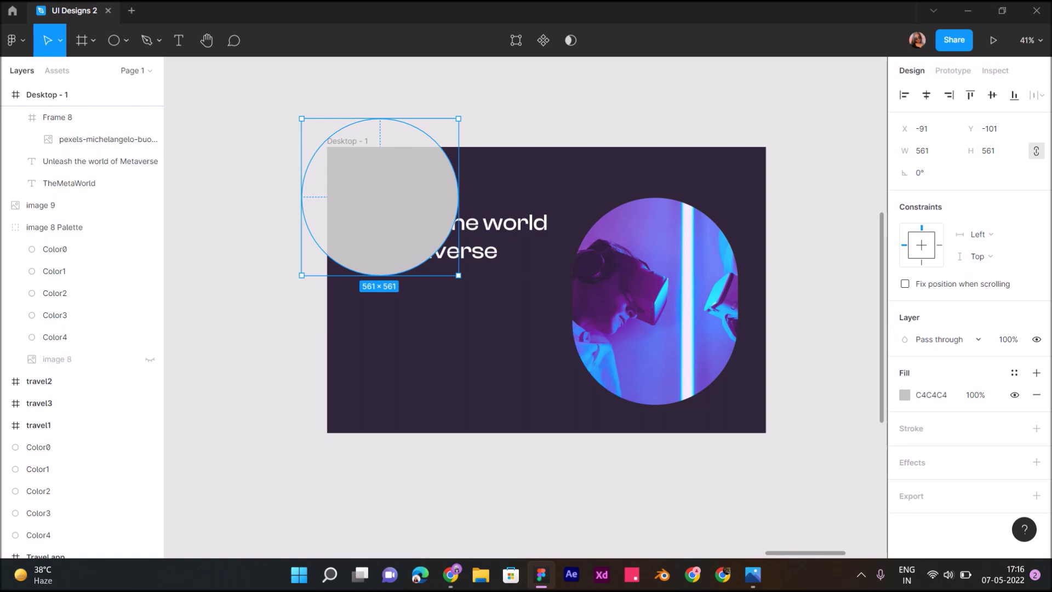
# Fill the circle with light purple C891F1 and place Ellipse 7 behind the headline
pyautogui.click(904, 395)
pyautogui.click(743, 405)
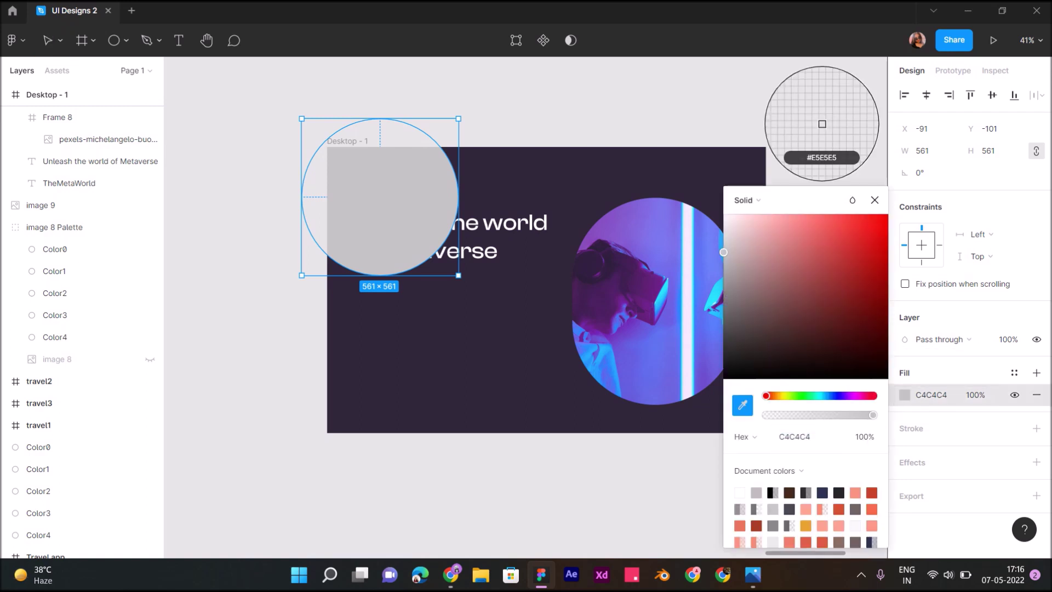
pyautogui.hscroll(5, 822, 124)
pyautogui.hscroll(2, 822, 124)
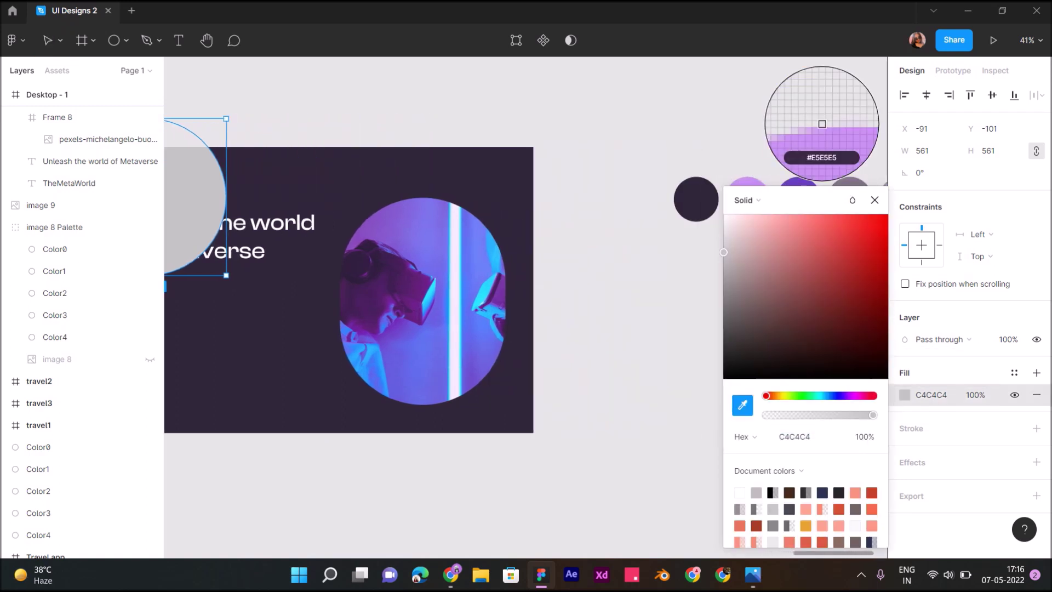
pyautogui.click(748, 182)
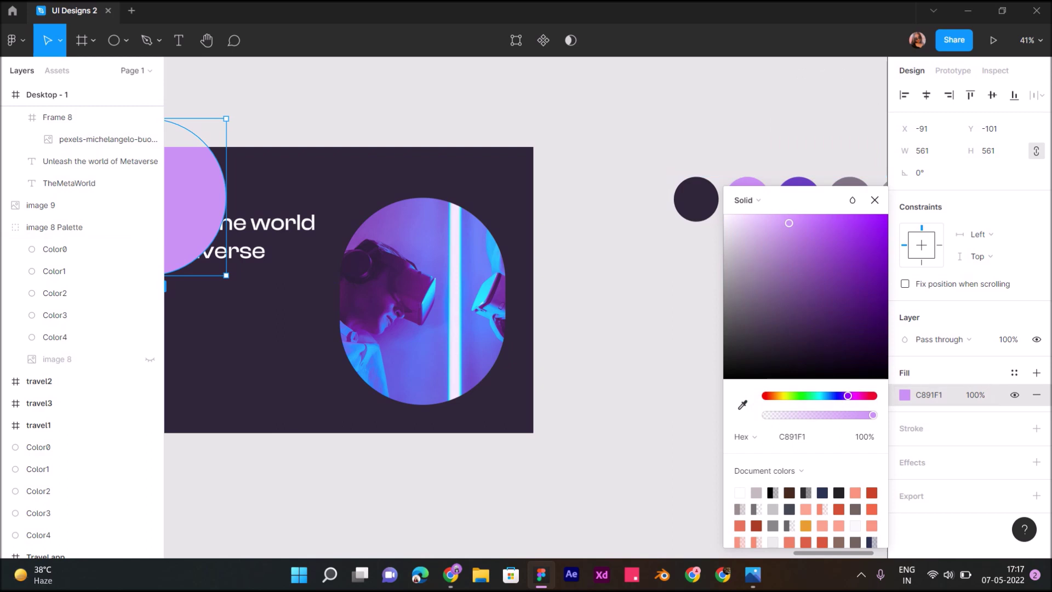
pyautogui.hscroll(-3, 403, 274)
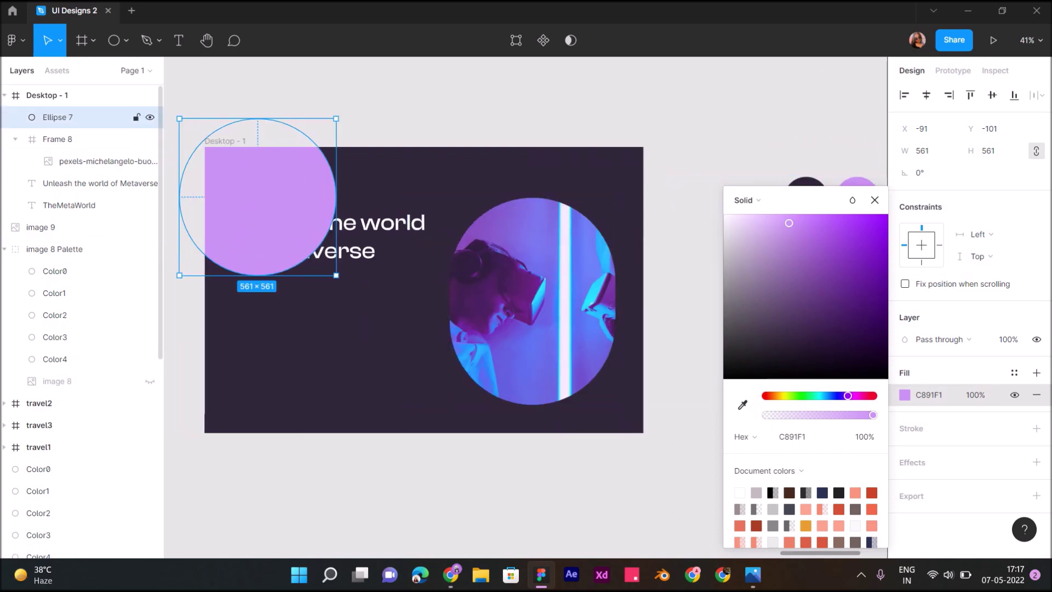
pyautogui.moveTo(58, 117); pyautogui.dragTo(58, 216)
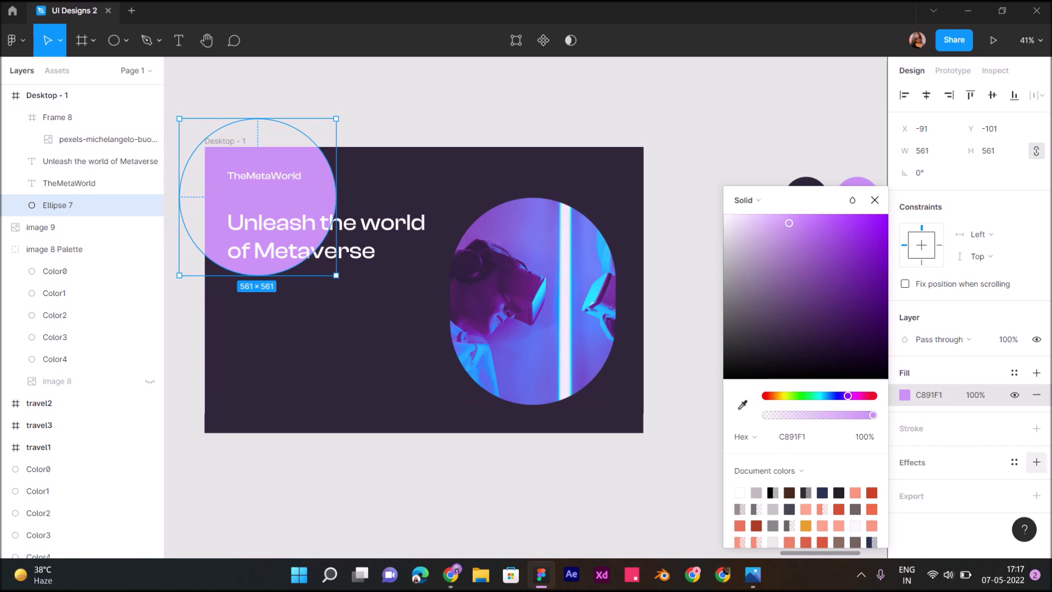
# Add a Layer blur of 300 to the circle
pyautogui.click(1036, 462)
pyautogui.click(948, 484)
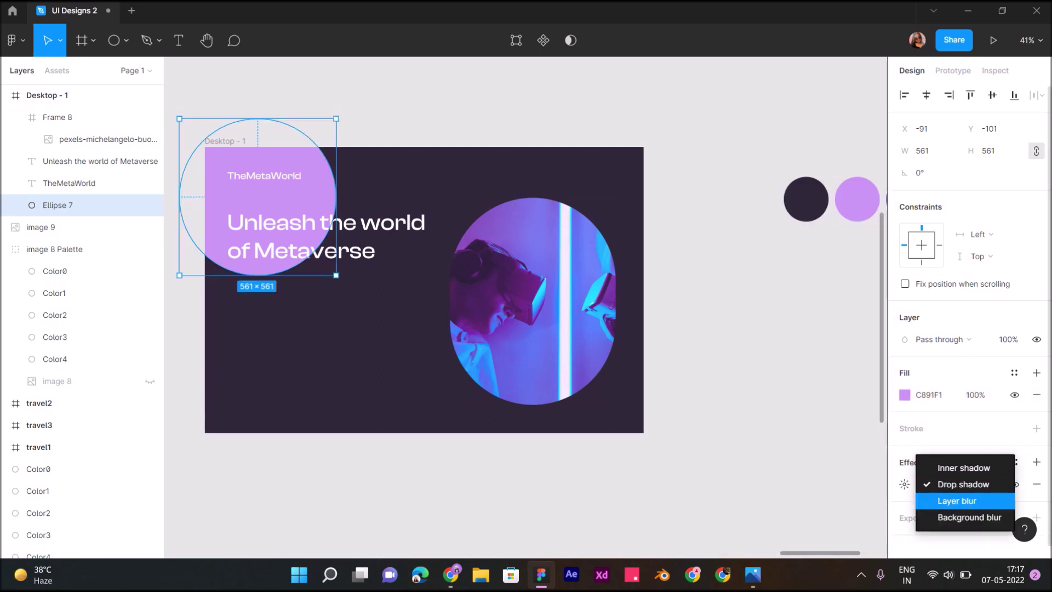
pyautogui.click(957, 500)
pyautogui.click(905, 484)
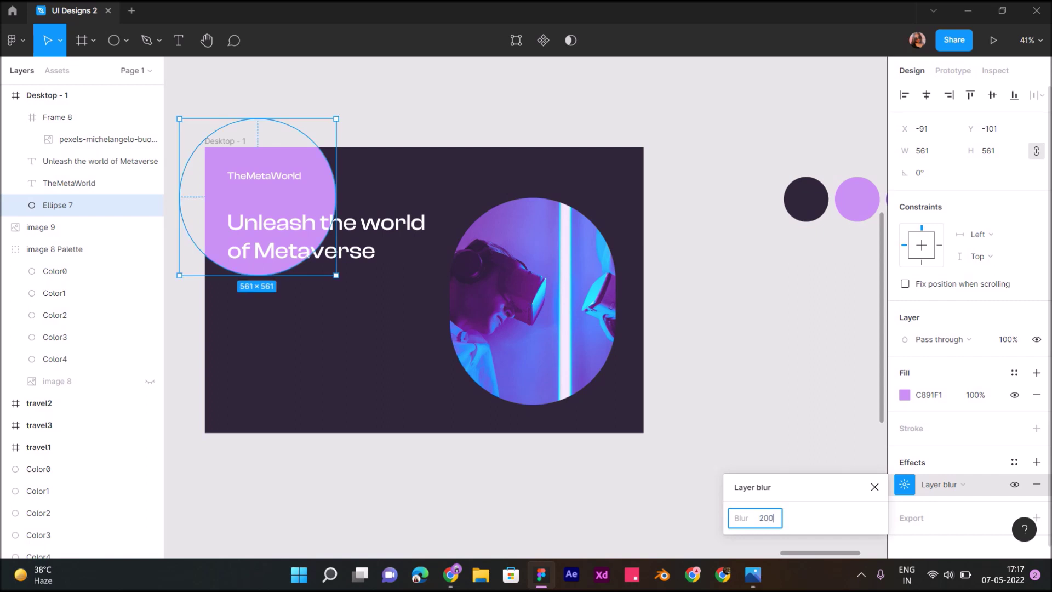
pyautogui.press('Return')
pyautogui.click(766, 518)
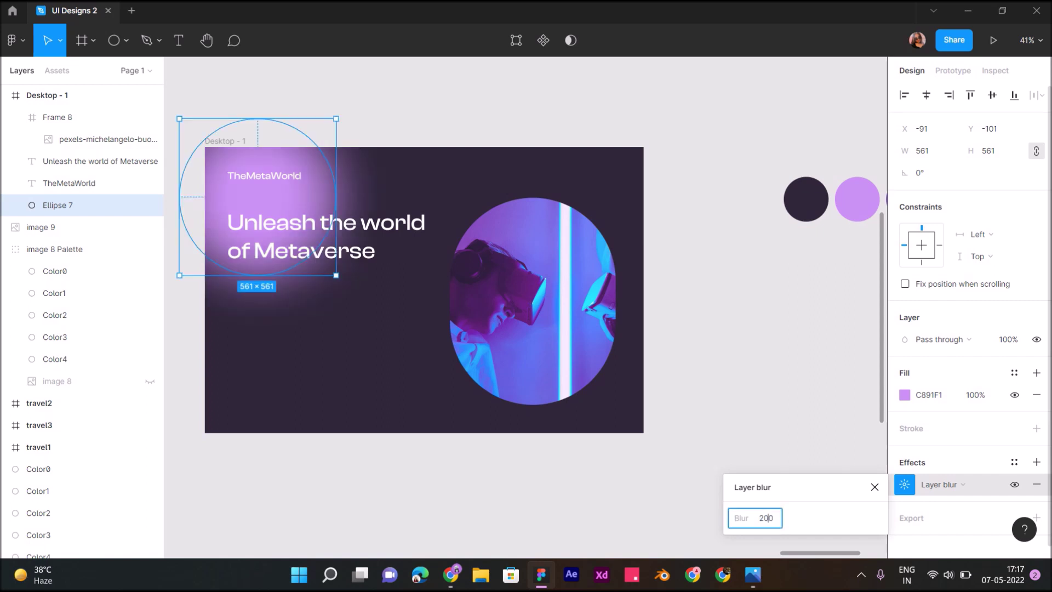
pyautogui.write('3')
pyautogui.press('Return')
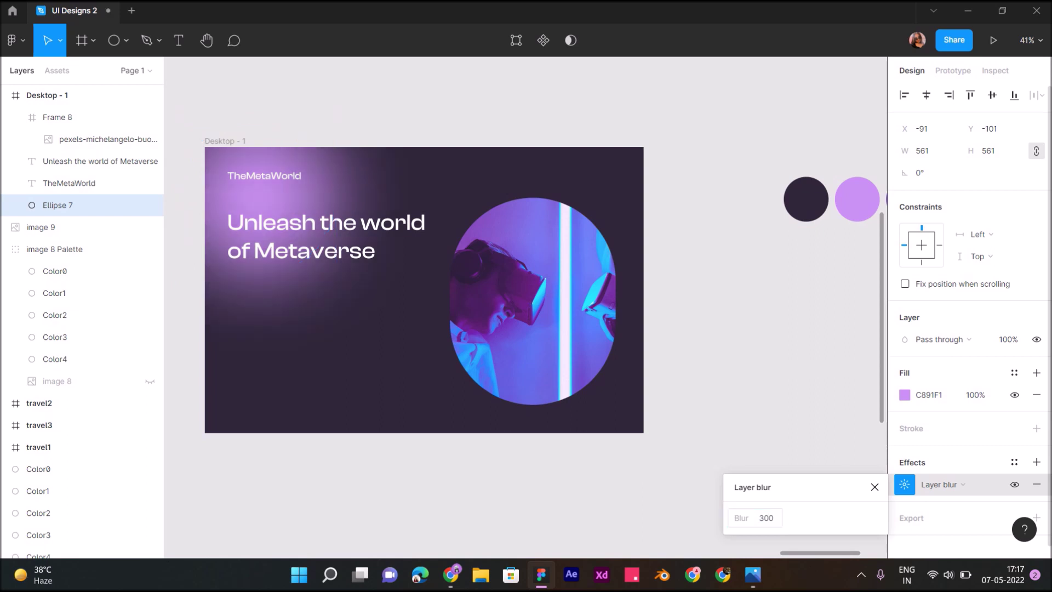
# Set the glow to 50% opacity, raise its blur further, and scale it to 671×671
pyautogui.click(975, 395)
pyautogui.write('50')
pyautogui.press('Return')
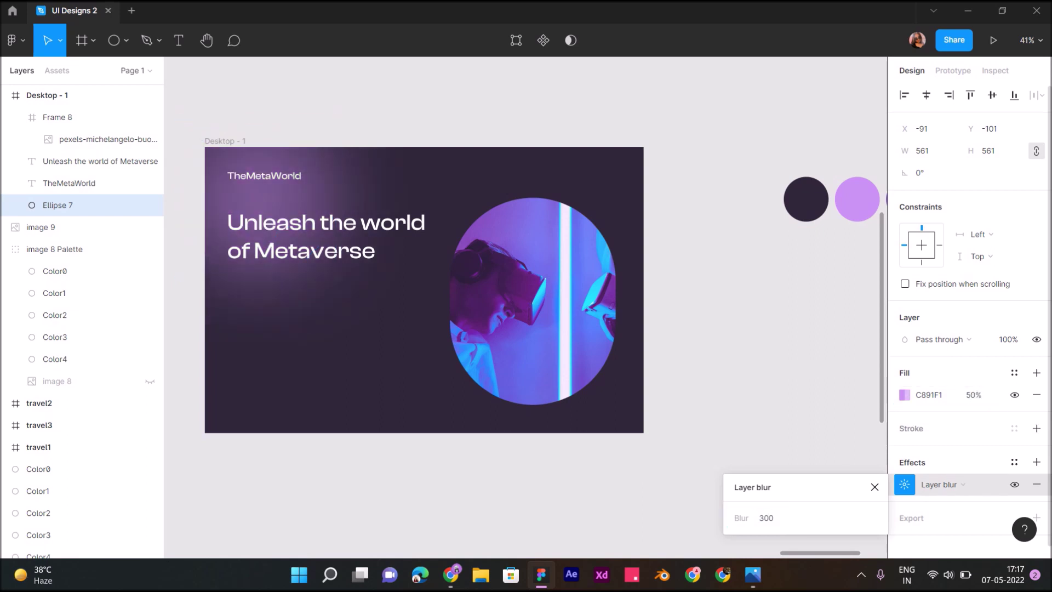
pyautogui.moveTo(742, 518)
pyautogui.mouseDown()
pyautogui.moveTo(332, 496)
pyautogui.moveTo(520, 507)
pyautogui.mouseUp()
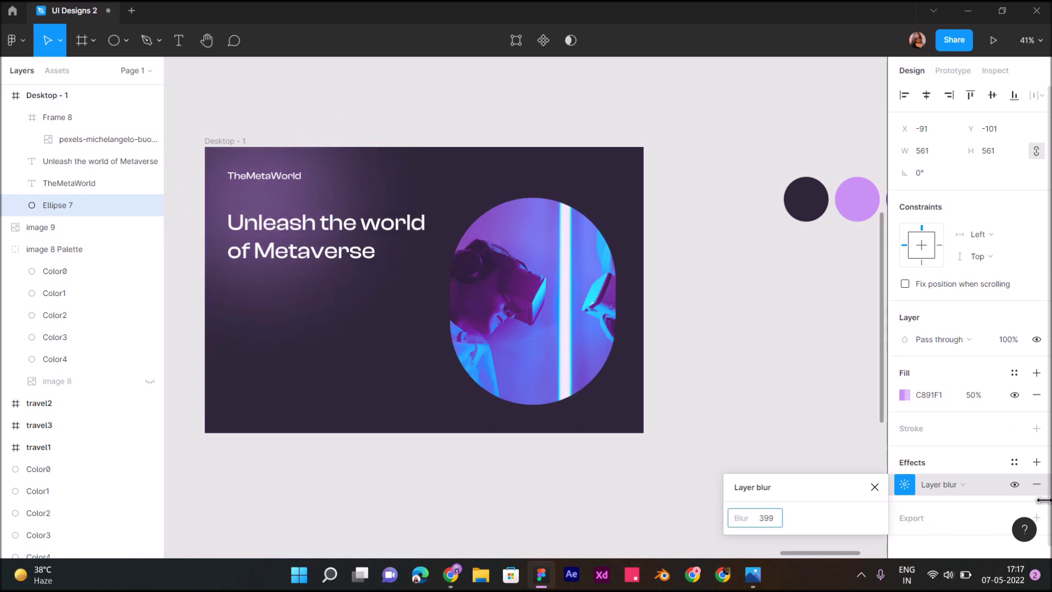
pyautogui.moveTo(520, 507); pyautogui.dragTo(553, 507)
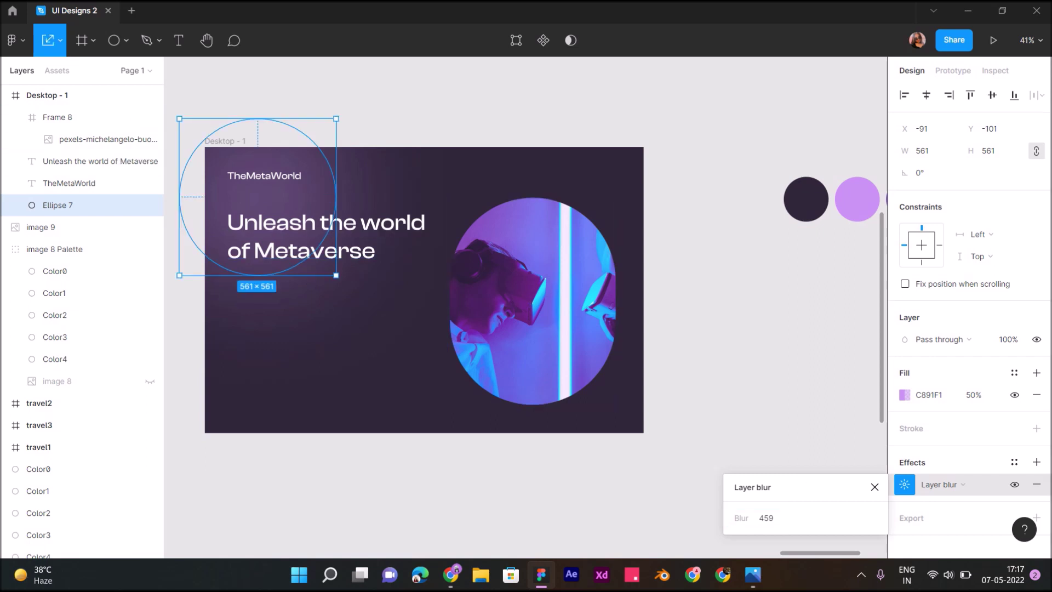
pyautogui.moveTo(258, 275)
pyautogui.mouseDown()
pyautogui.moveTo(258, 306)
pyautogui.moveTo(263, 276)
pyautogui.mouseUp()
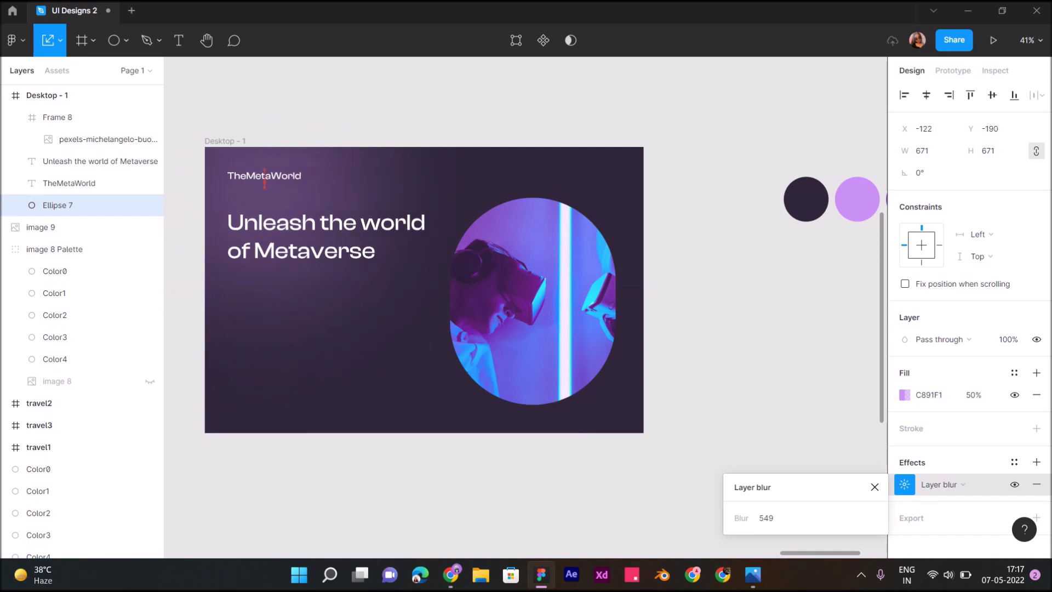
pyautogui.press('Escape')
pyautogui.hscroll(-5, 542, 285)
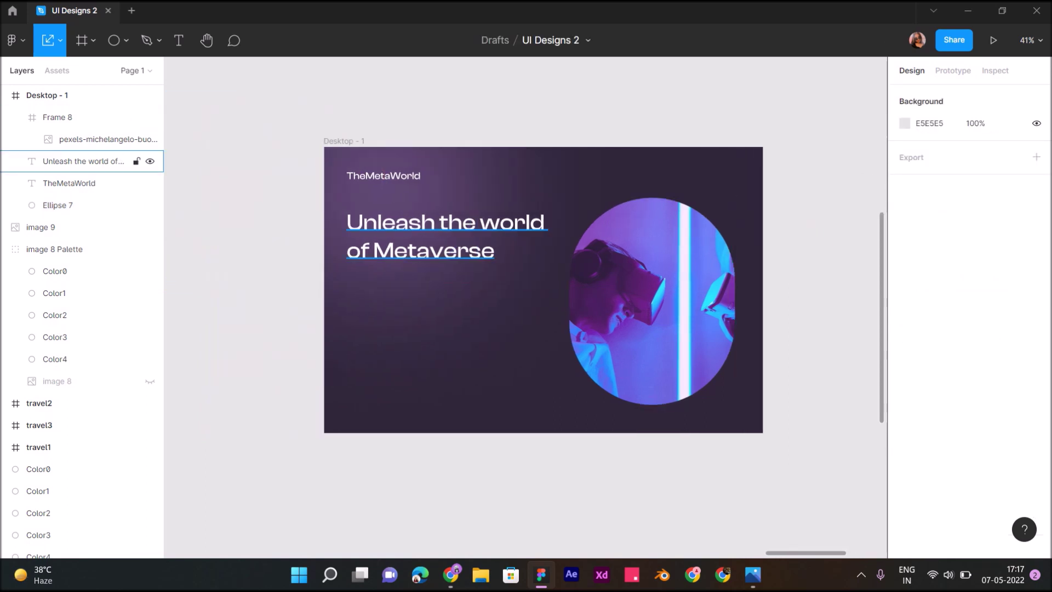
# Nudge the Unleash the world of Metaverse heading and photo frame down together
pyautogui.click(82, 161)
pyautogui.keyDown('shift'); pyautogui.click(57, 117); pyautogui.keyUp('shift')
pyautogui.press('Down')
pyautogui.press('Down')
pyautogui.press('Down')
pyautogui.press('Down')
pyautogui.press('Down')
pyautogui.press('Down')
pyautogui.press('Down')
pyautogui.press('Down')
pyautogui.press('Down')
pyautogui.press('Down')
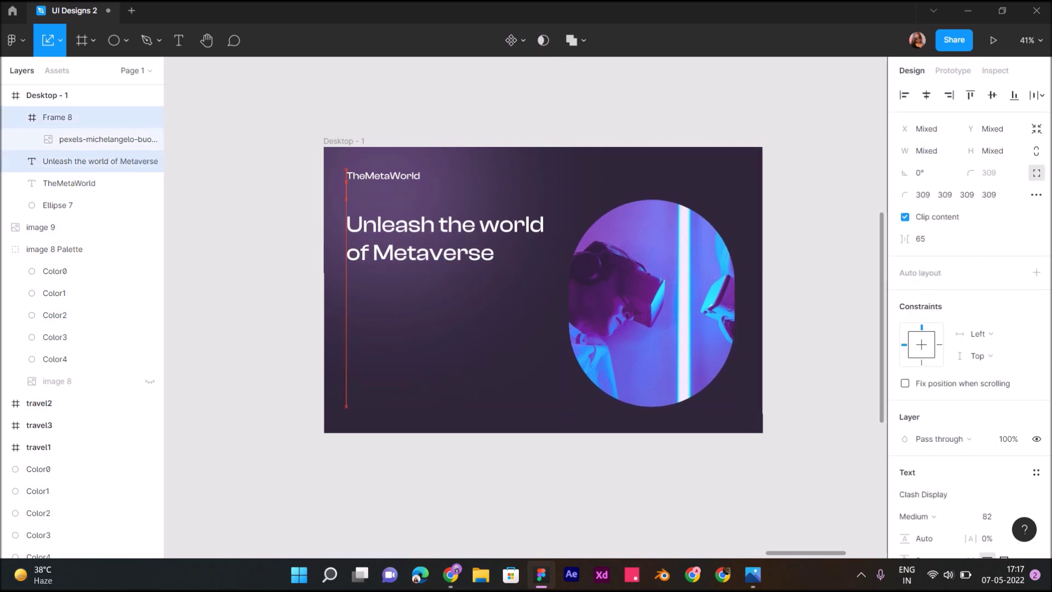
pyautogui.press('Escape')
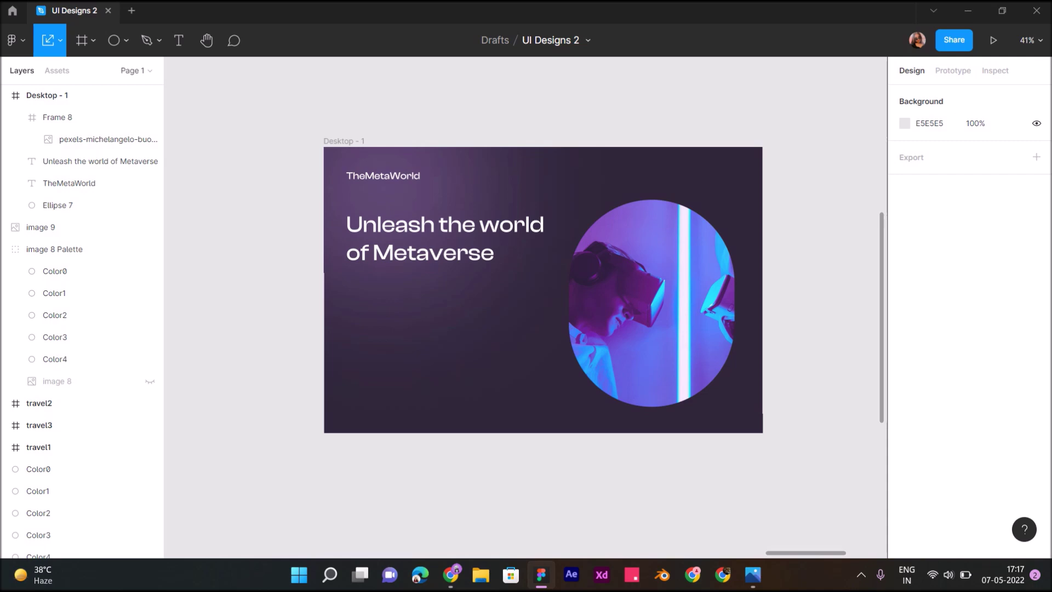
pyautogui.scroll(2, 639, 115)
pyautogui.scroll(2, 639, 115)
pyautogui.scroll(2, 639, 115)
pyautogui.scroll(1, 639, 115)
pyautogui.scroll(2, 527, 307)
pyautogui.scroll(1, 526, 307)
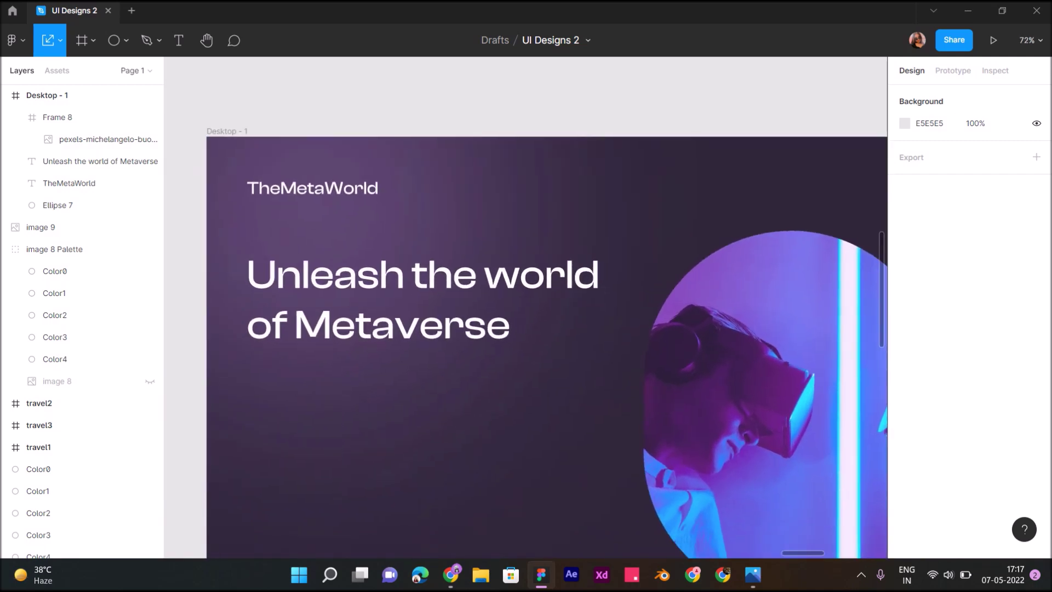
pyautogui.scroll(2, 526, 307)
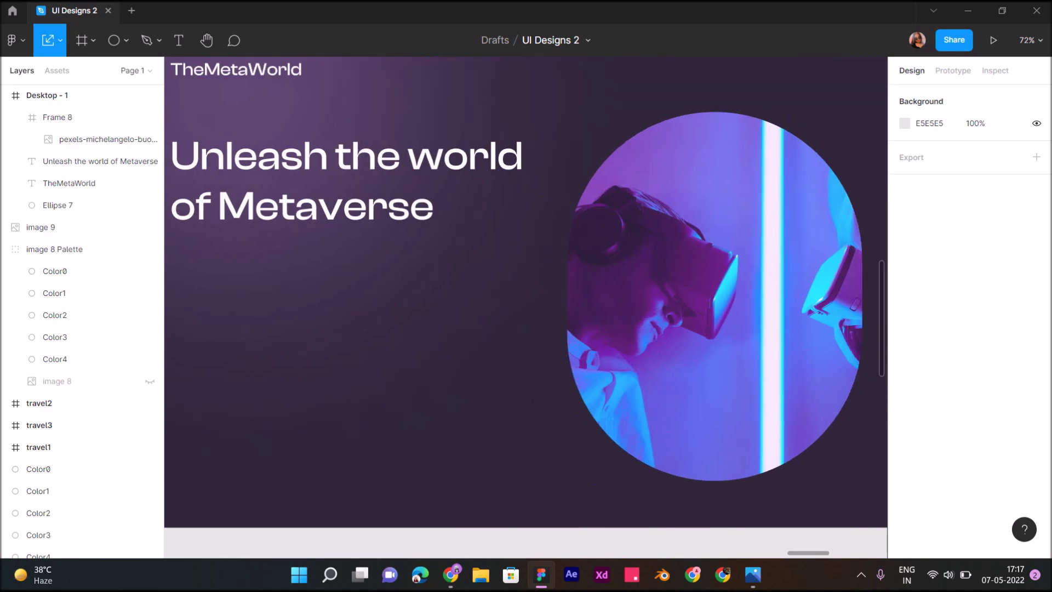
pyautogui.hscroll(3, 526, 292)
# Add a drop shadow to the oval photo frame with a Y offset of 50
pyautogui.click(88, 117)
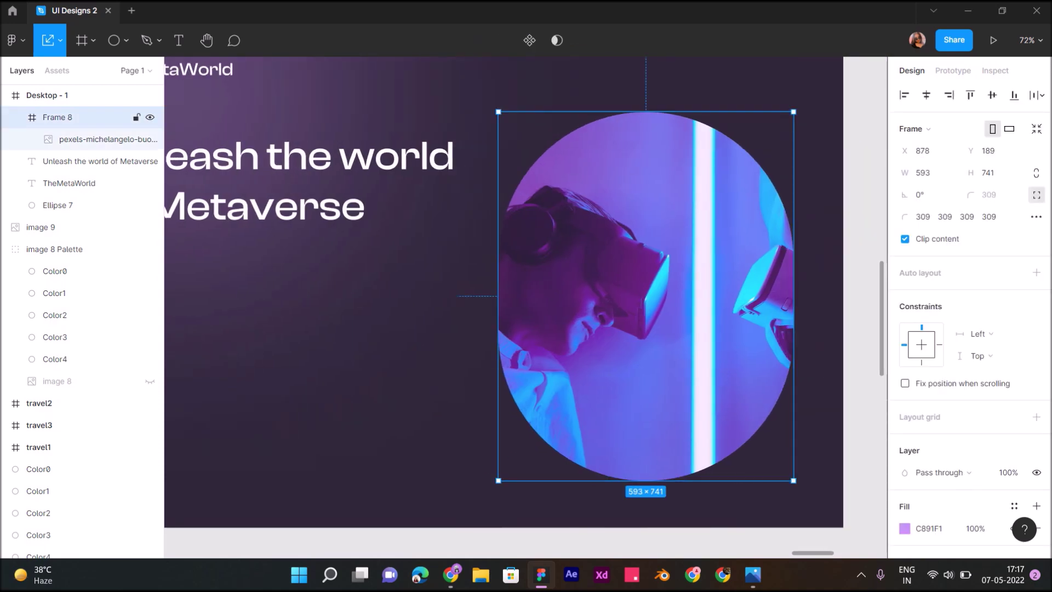
pyautogui.scroll(-3, 970, 307)
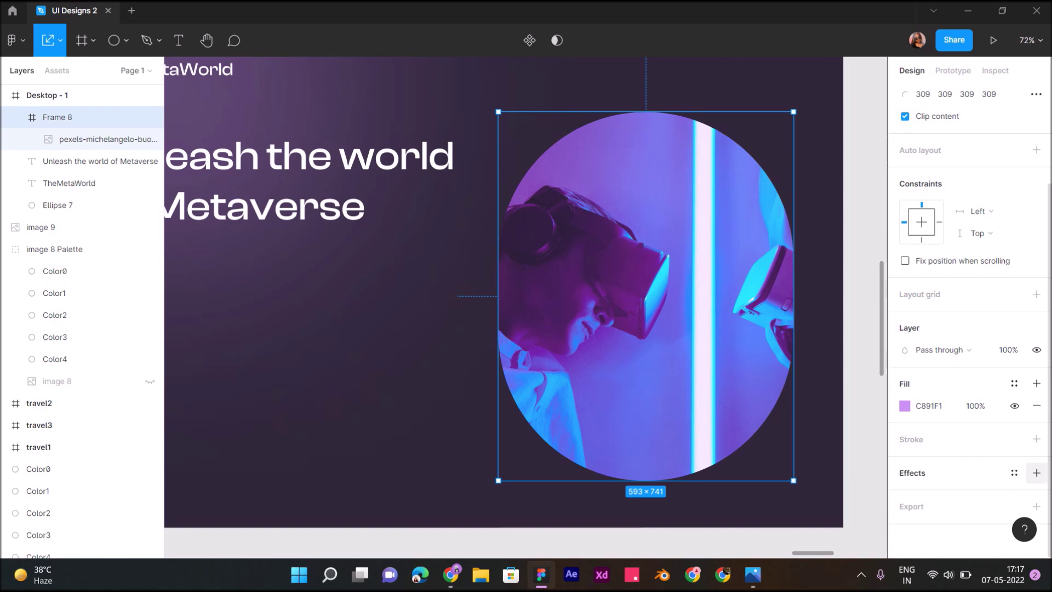
pyautogui.click(1036, 472)
pyautogui.click(905, 494)
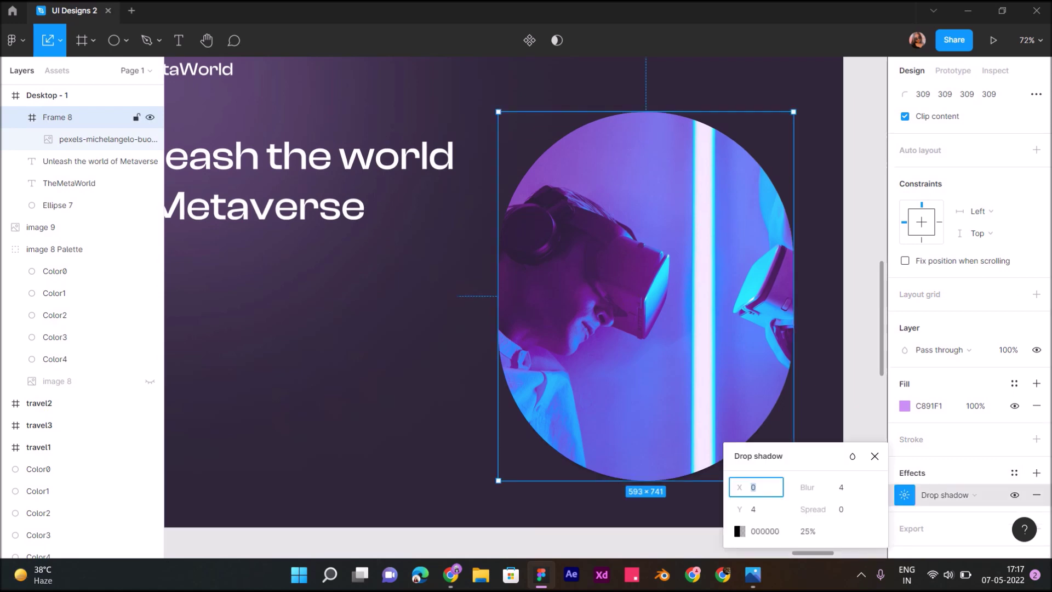
pyautogui.press('Tab')
pyautogui.write('30')
pyautogui.press('Return')
pyautogui.click(757, 509)
pyautogui.press('Return')
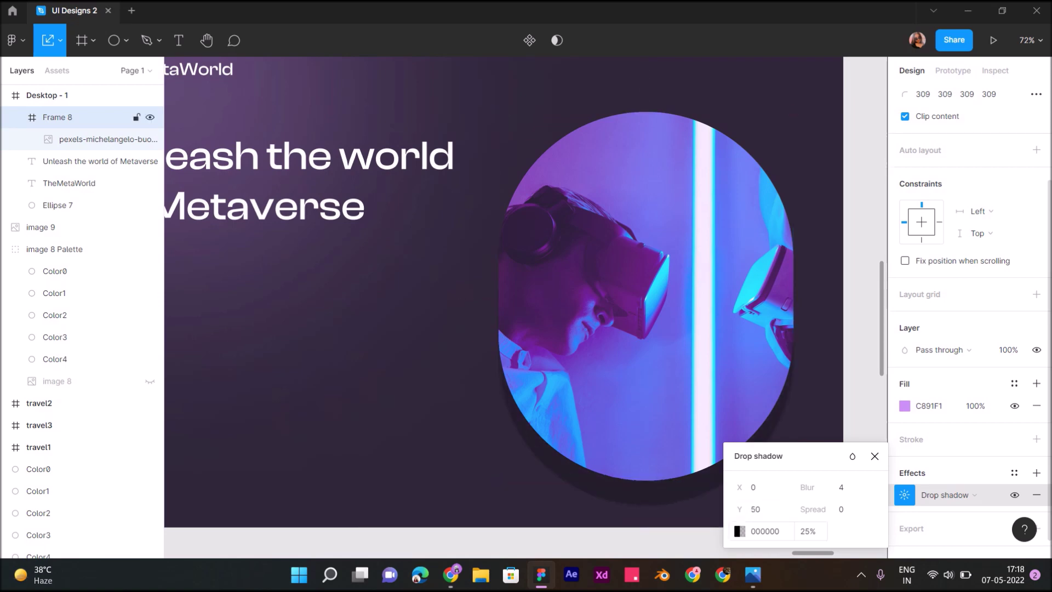
# Set the shadow colour to 874CB9 at 30% opacity with blur 70
pyautogui.click(739, 531)
pyautogui.click(578, 405)
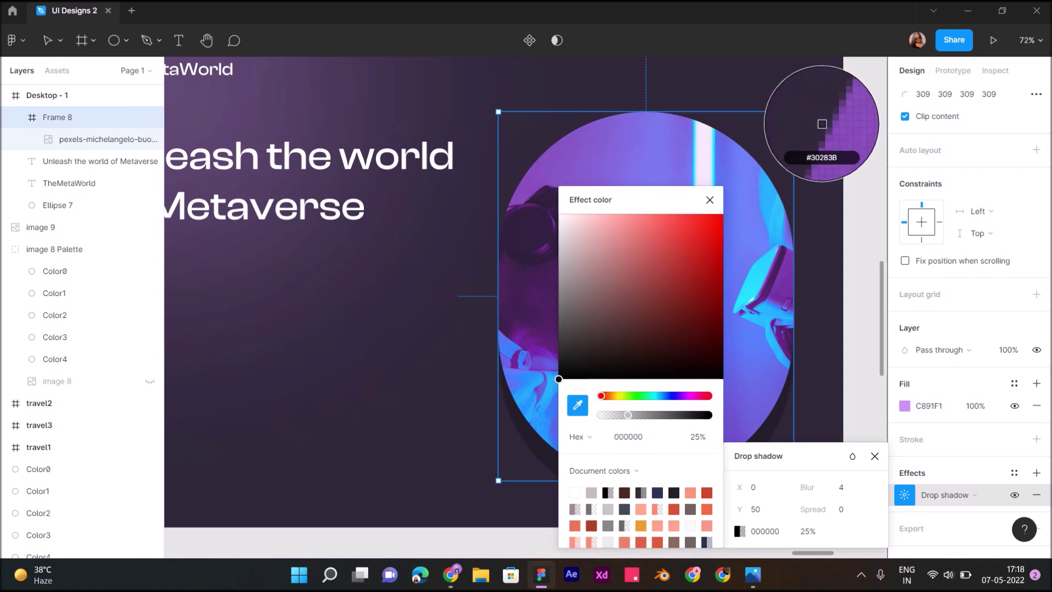
pyautogui.click(822, 124)
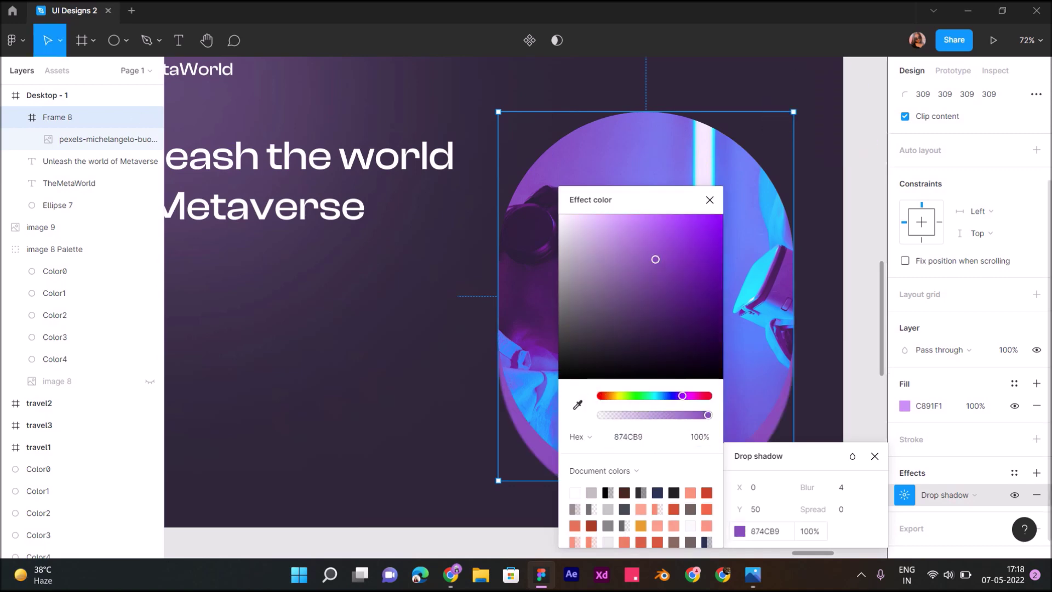
pyautogui.click(810, 531)
pyautogui.write('3')
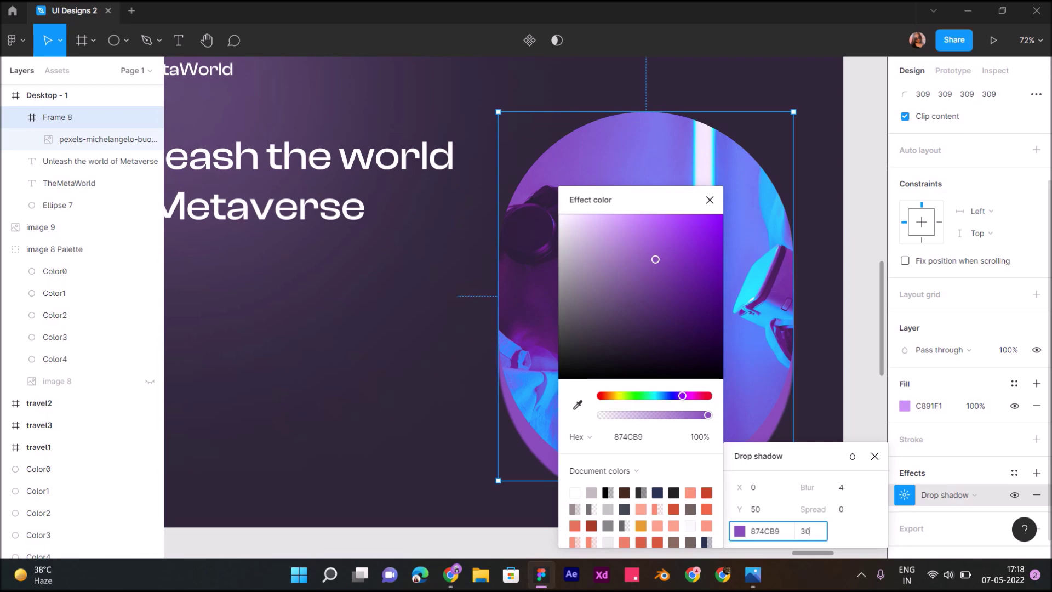
pyautogui.press('Tab')
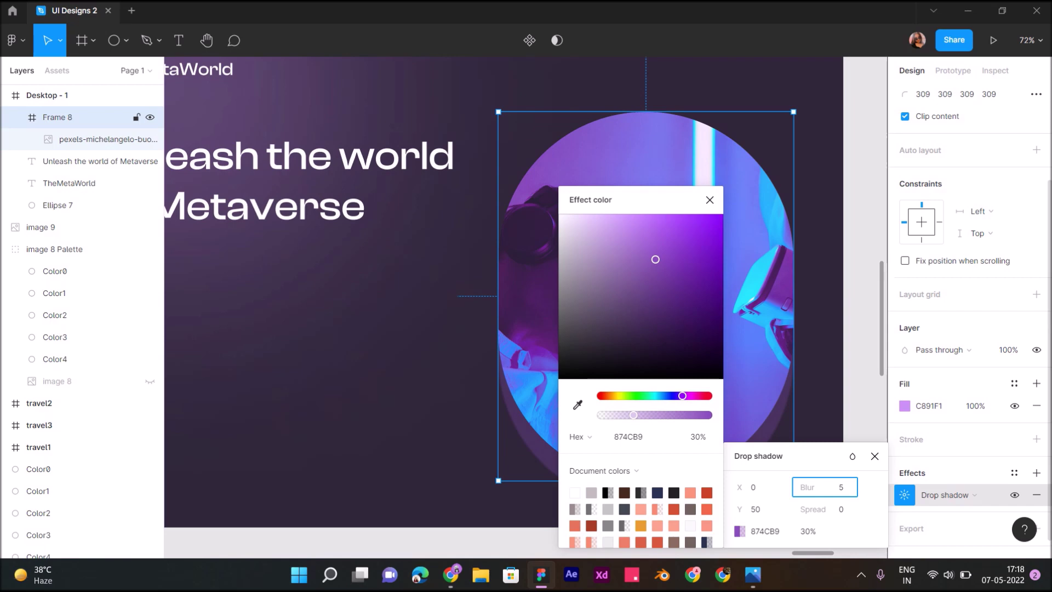
pyautogui.write('70')
pyautogui.press('Return')
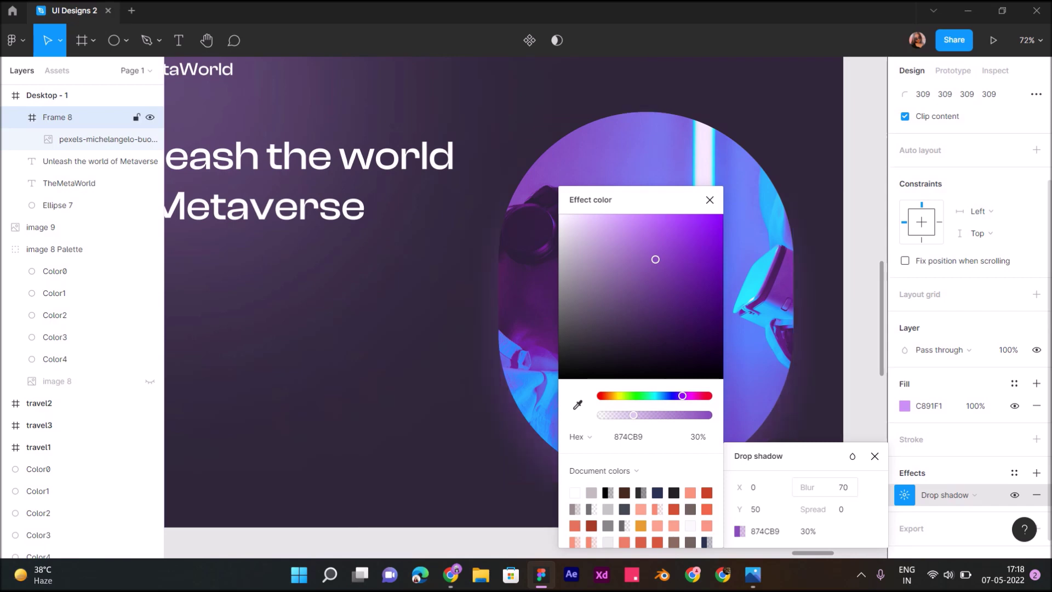
pyautogui.scroll(-3, 510, 365)
pyautogui.scroll(3, 510, 366)
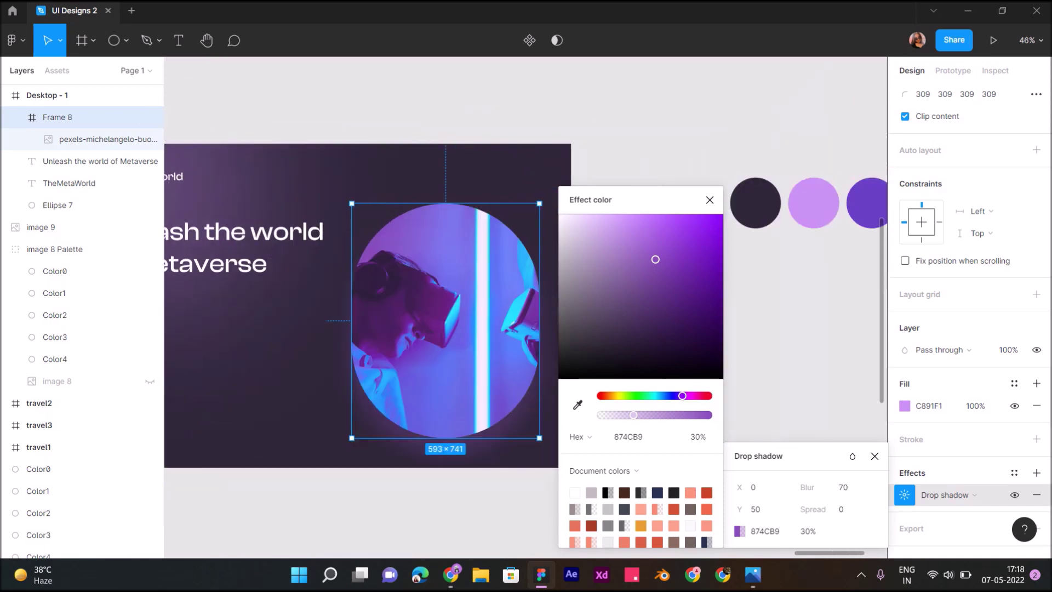
pyautogui.scroll(-3, 510, 366)
pyautogui.press('Escape')
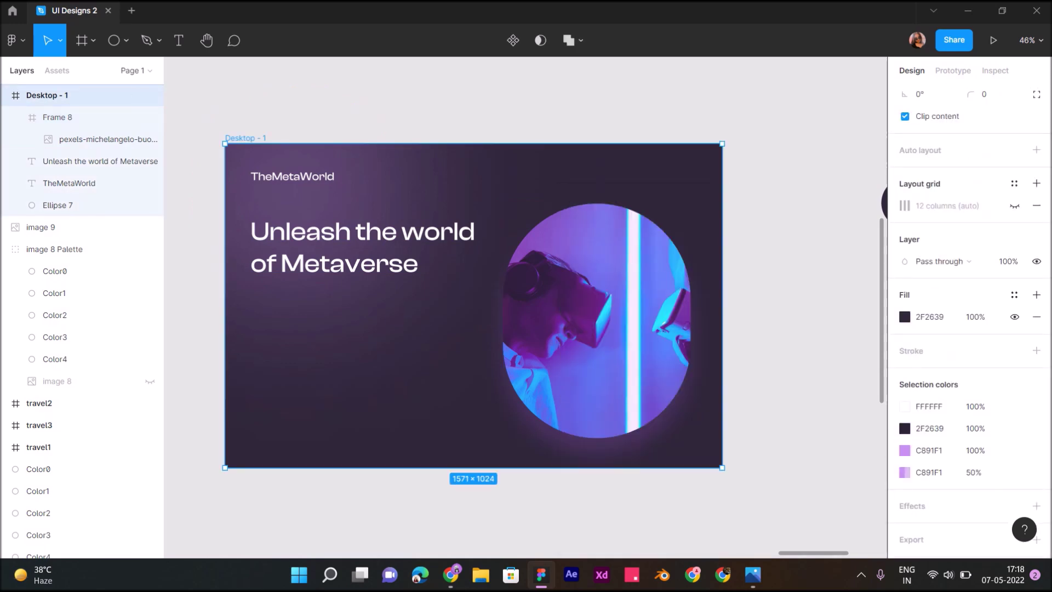
# Shift the pexels photo right inside Frame 8 to centre the headset wearer
pyautogui.click(61, 118)
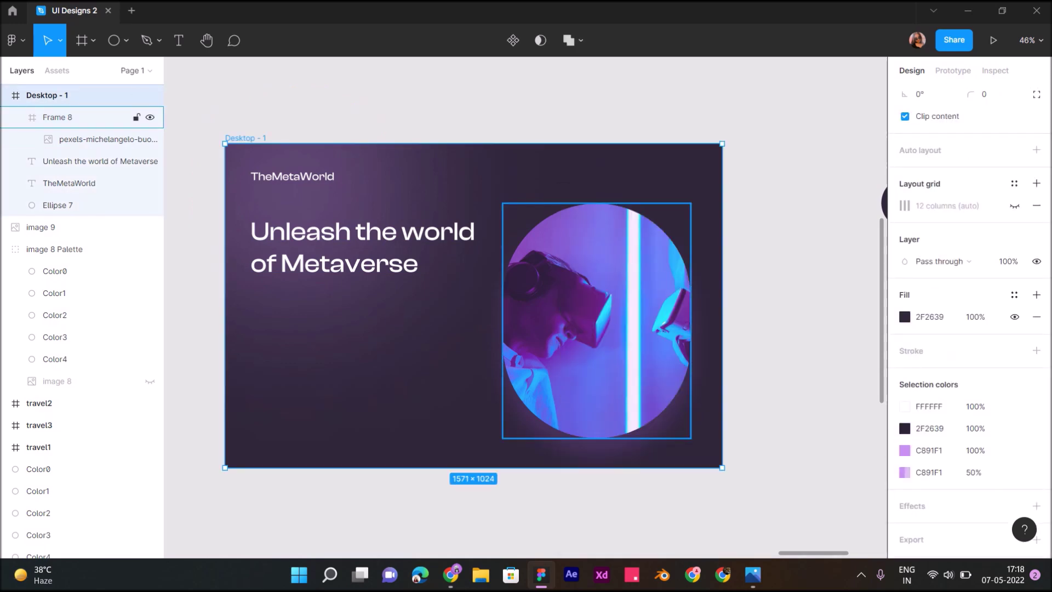
pyautogui.hscroll(-2, 526, 307)
pyautogui.hscroll(-2, 526, 307)
pyautogui.hscroll(1, 526, 307)
pyautogui.hscroll(1, 526, 307)
pyautogui.click(104, 139)
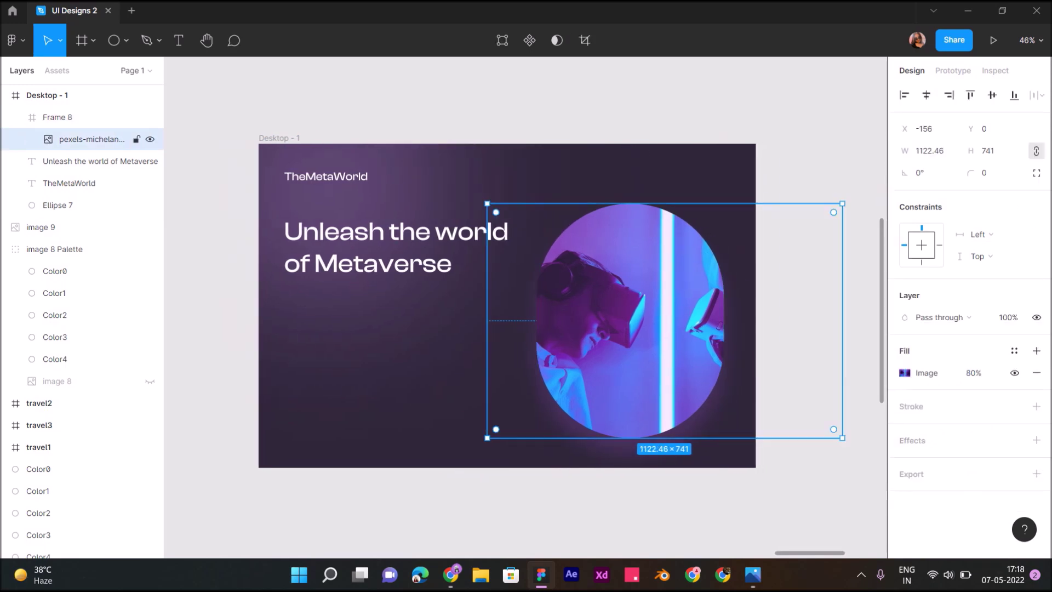
pyautogui.hotkey('shift', 'Right')
pyautogui.hotkey('shift', 'Right')
pyautogui.hotkey('shift', 'Right')
pyautogui.press('Right')
pyautogui.press('Right')
pyautogui.press('Right')
pyautogui.press('Right')
pyautogui.press('Right')
pyautogui.press('Right')
pyautogui.press('Right')
pyautogui.press('Right')
pyautogui.press('Right')
pyautogui.press('Right')
pyautogui.press('Right')
pyautogui.press('Right')
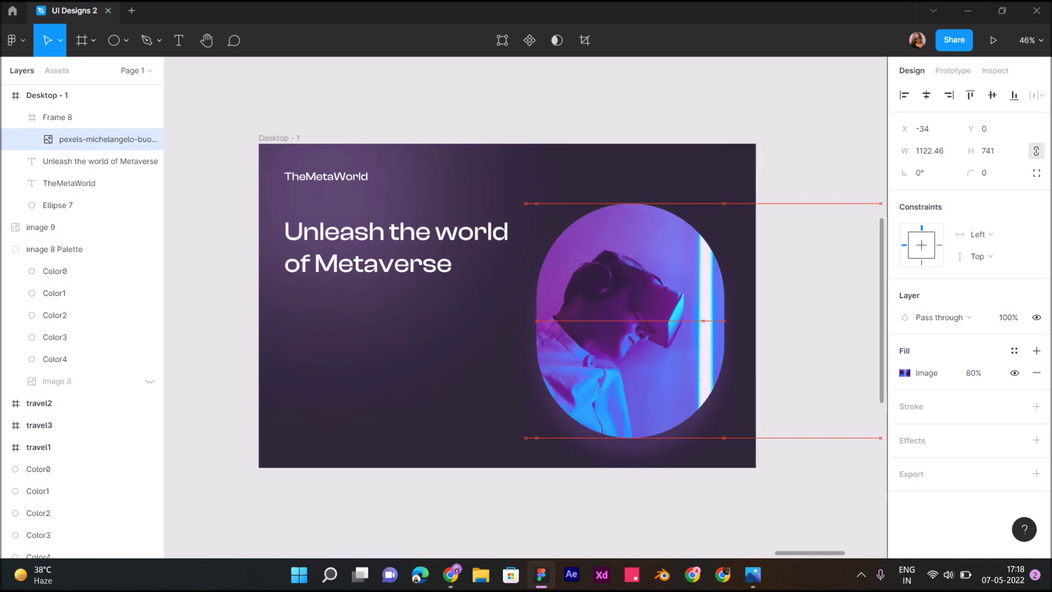
pyautogui.press('Escape')
pyautogui.hscroll(-1, 527, 307)
pyautogui.hscroll(-1, 526, 307)
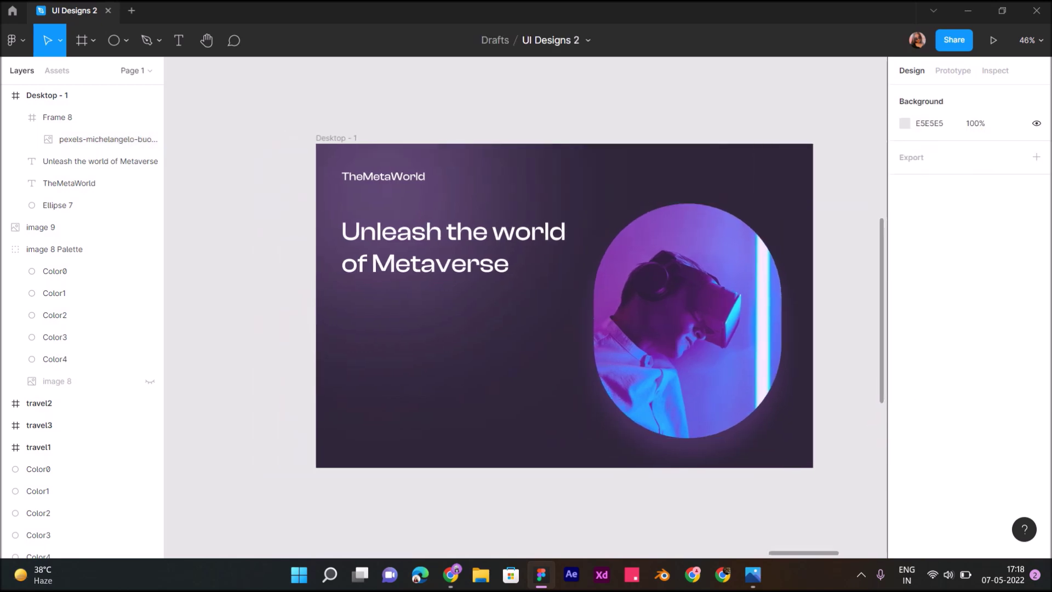
pyautogui.hscroll(-2, 564, 307)
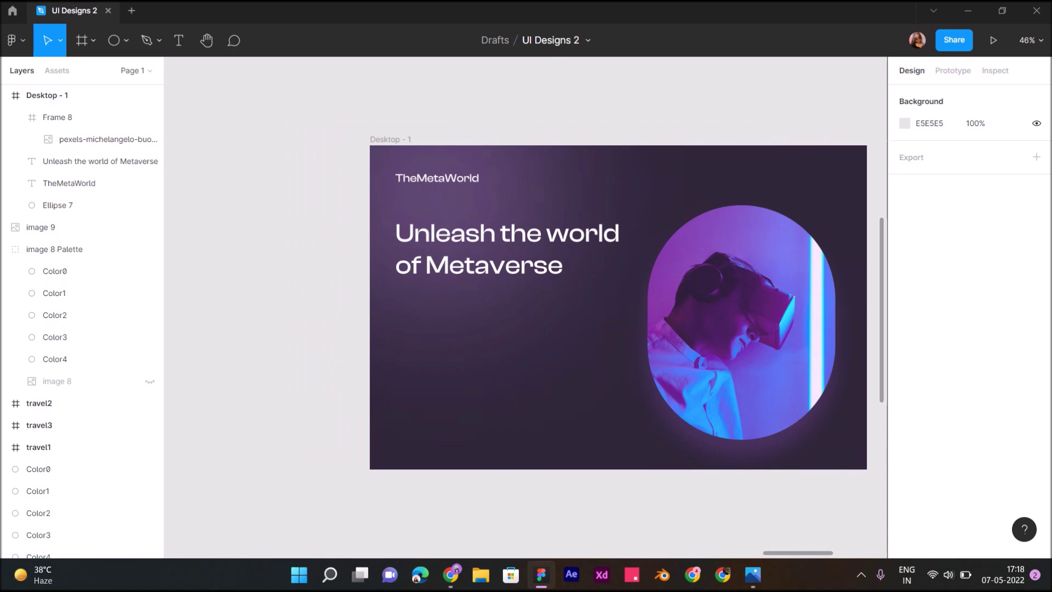
pyautogui.scroll(3, 456, 267)
pyautogui.scroll(1, 456, 267)
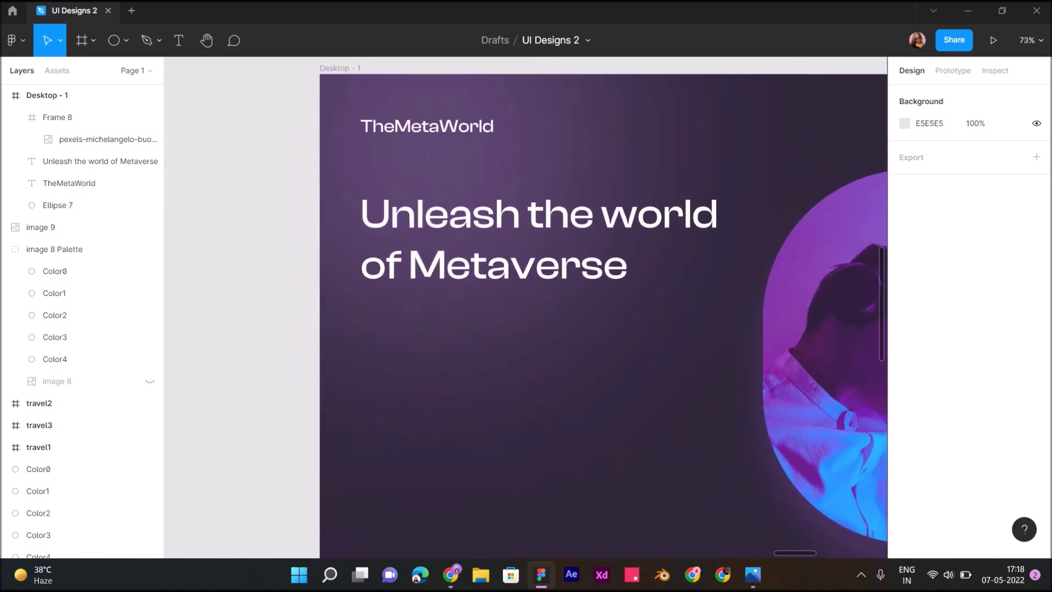
# Switch the button rectangle's fill to a linear gradient
pyautogui.click(150, 381)
pyautogui.click(150, 381)
pyautogui.scroll(-2, 373, 354)
pyautogui.scroll(-1, 373, 353)
pyautogui.scroll(3, 372, 347)
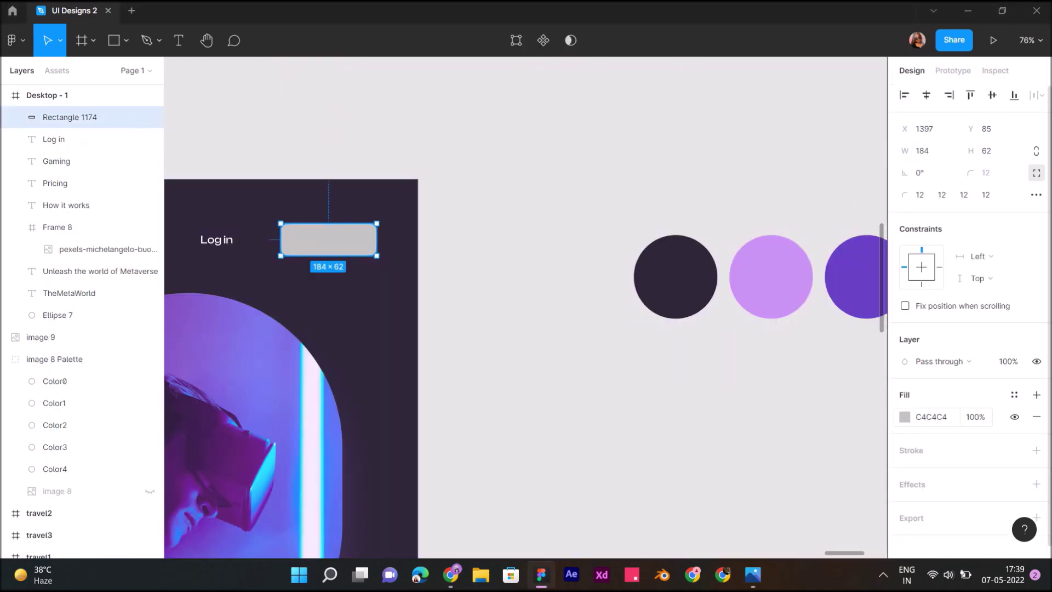
pyautogui.click(905, 417)
pyautogui.click(760, 200)
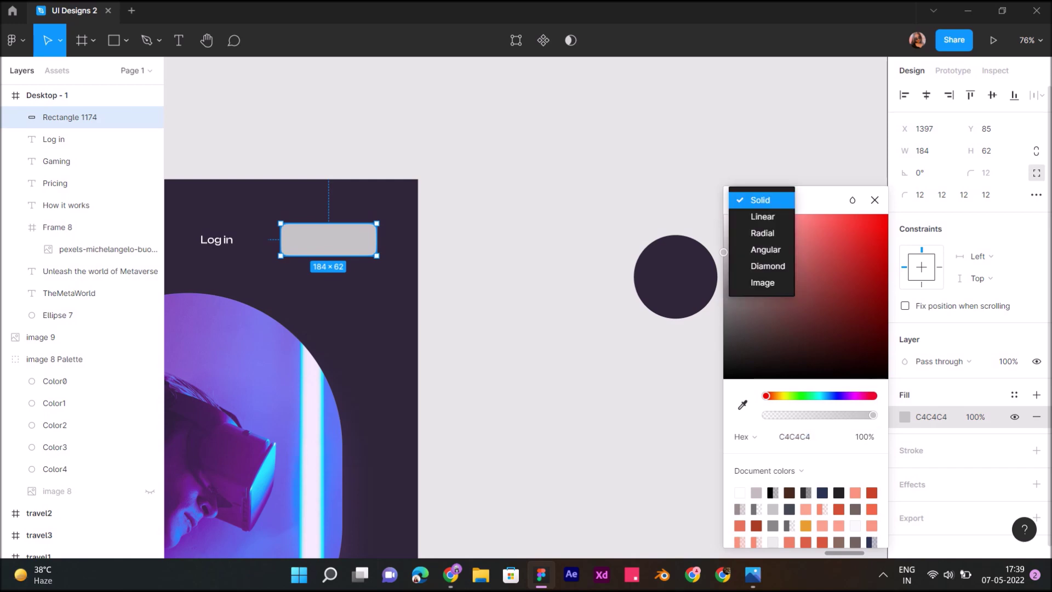
pyautogui.click(762, 216)
# Set the gradient stops from light purple to 7669DE and extend it down the button
pyautogui.click(743, 405)
pyautogui.hscroll(3, 822, 124)
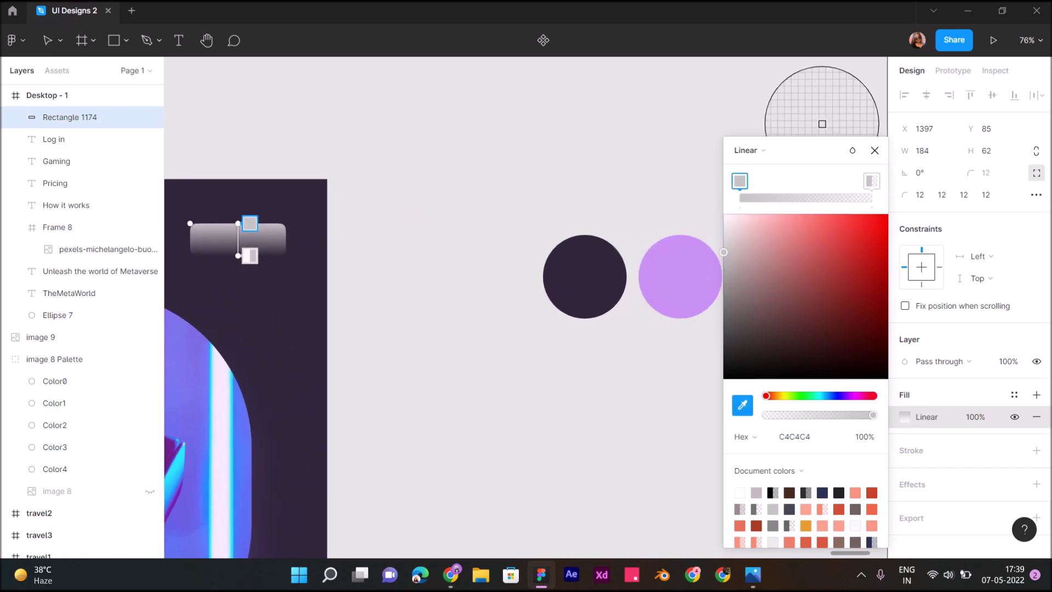
pyautogui.click(680, 276)
pyautogui.hscroll(-3, 526, 307)
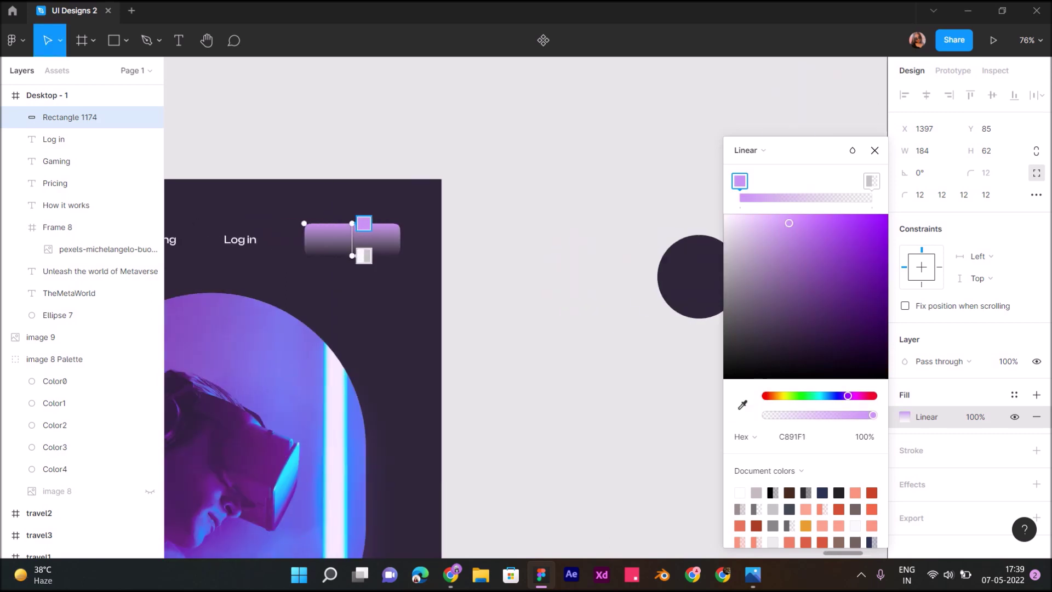
pyautogui.click(363, 256)
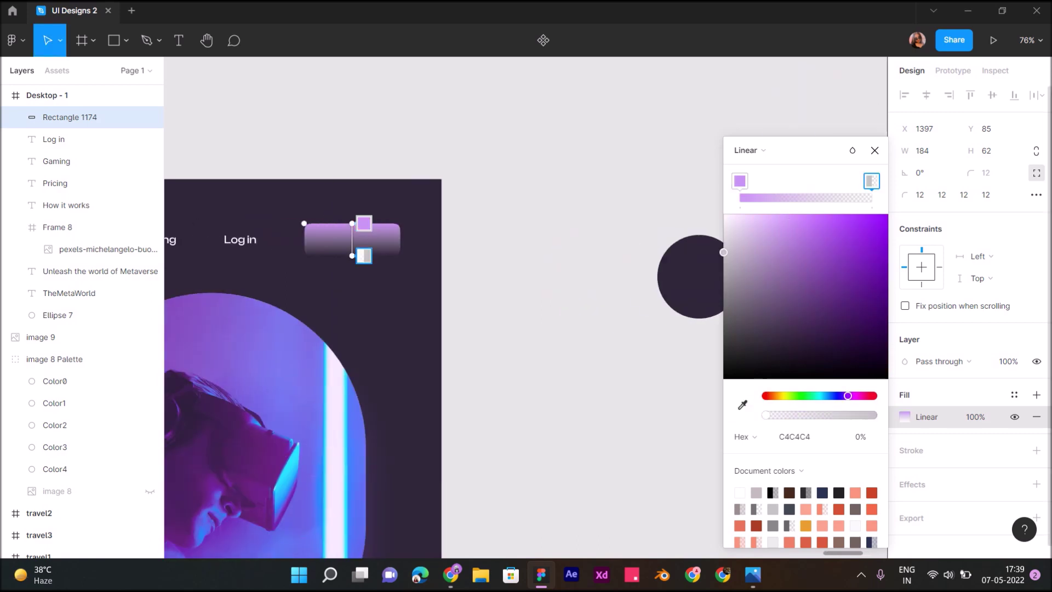
pyautogui.click(742, 405)
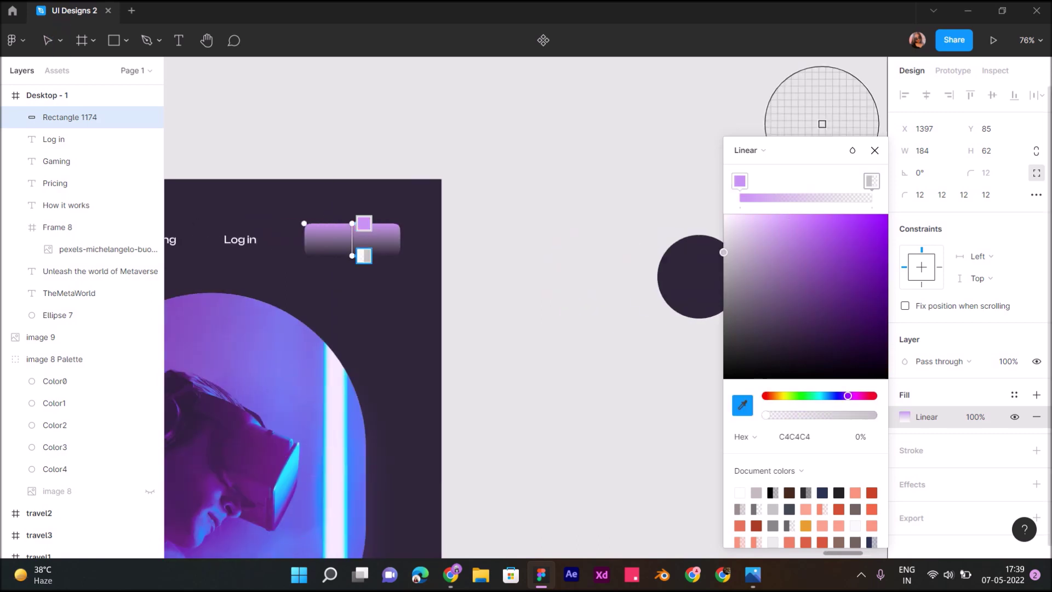
pyautogui.click(822, 123)
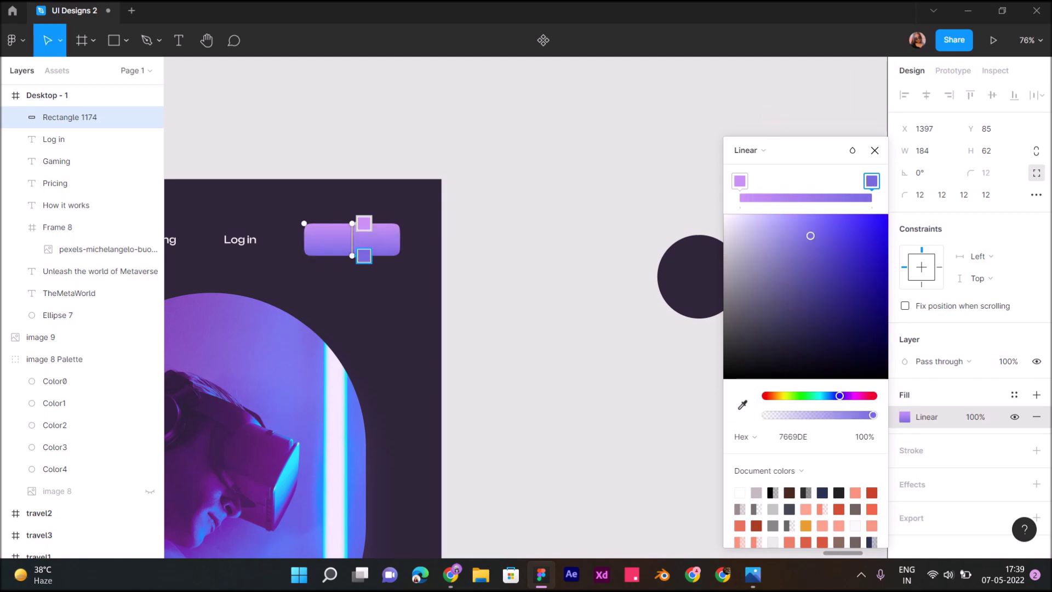
pyautogui.hscroll(-1, 444, 367)
pyautogui.hscroll(-3, 444, 367)
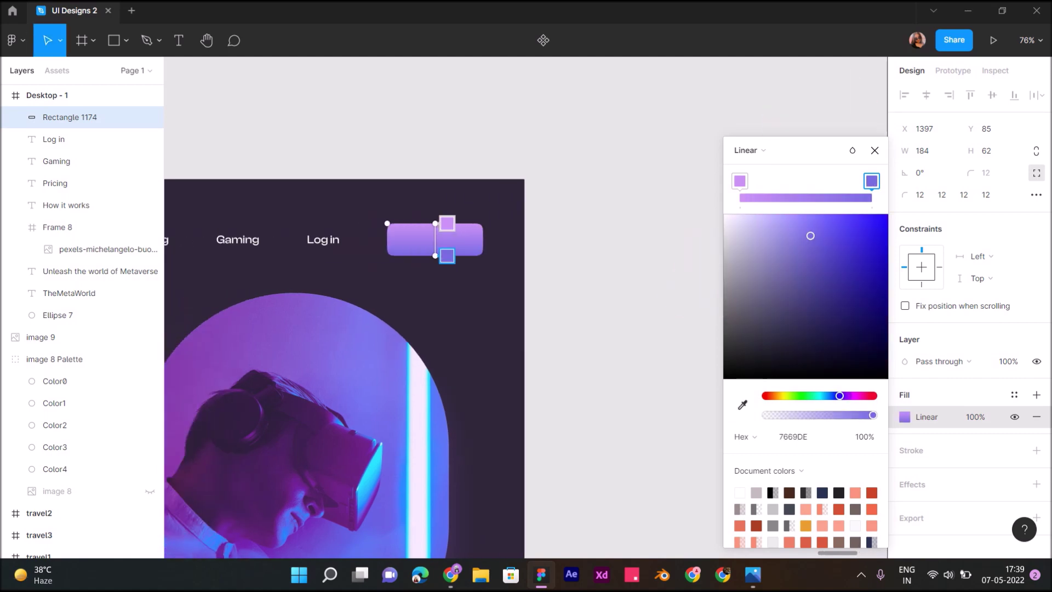
pyautogui.moveTo(435, 256); pyautogui.dragTo(435, 268)
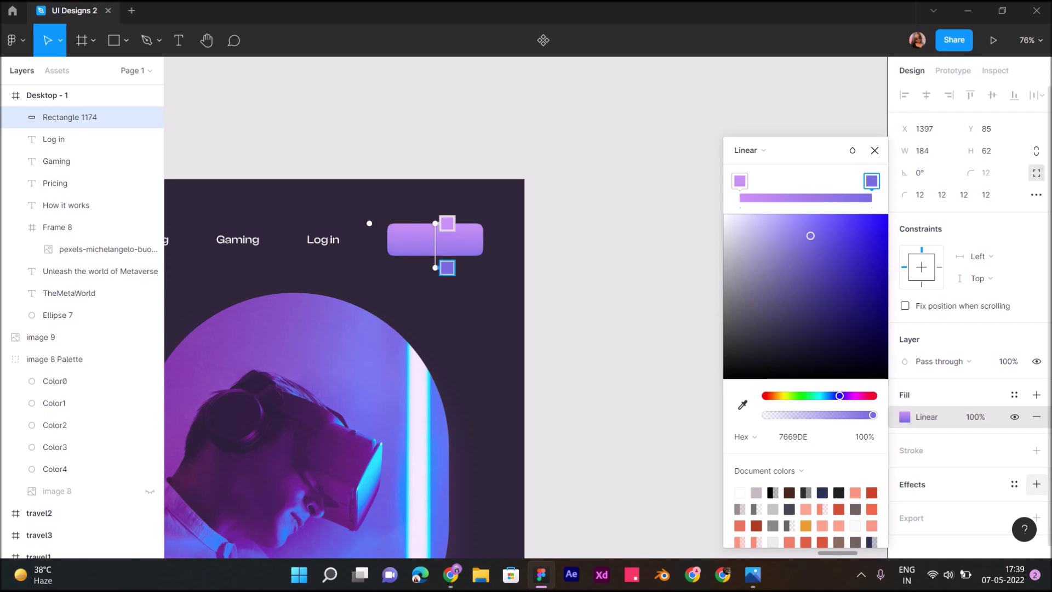
pyautogui.click(1036, 484)
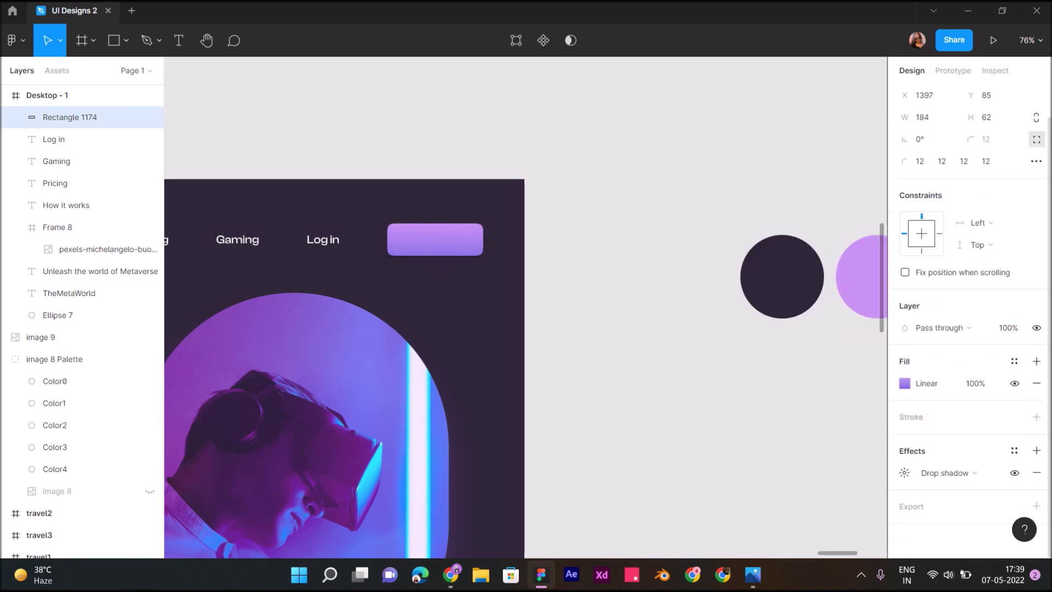
# Set the button shadow's Y offset to 30 and its colour to BF8DEF
pyautogui.click(905, 472)
pyautogui.press('Tab')
pyautogui.write('2')
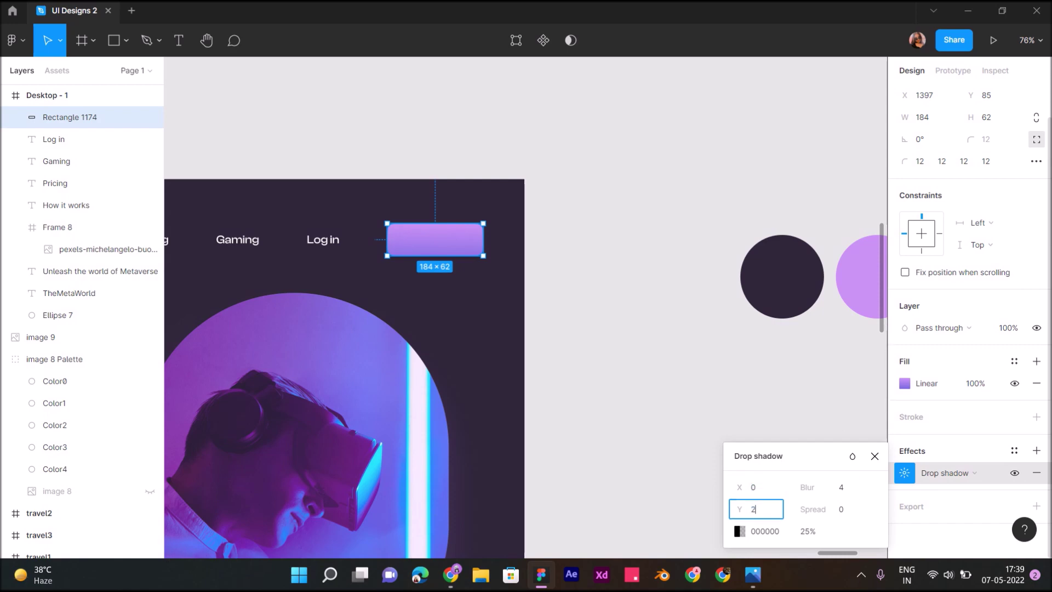
pyautogui.press('Return')
pyautogui.click(759, 509)
pyautogui.write('30')
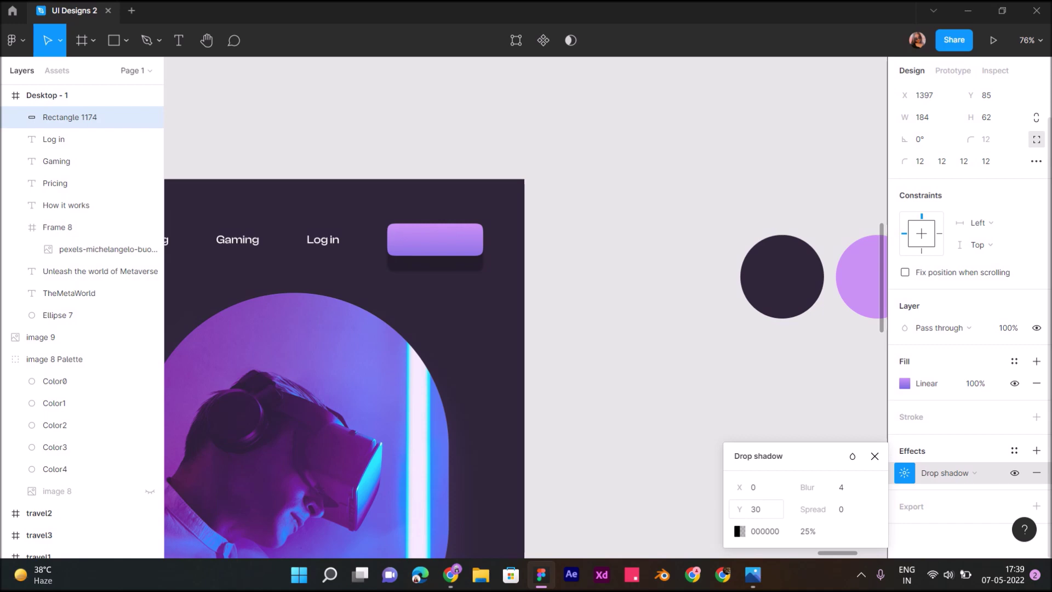
pyautogui.click(740, 531)
pyautogui.click(577, 405)
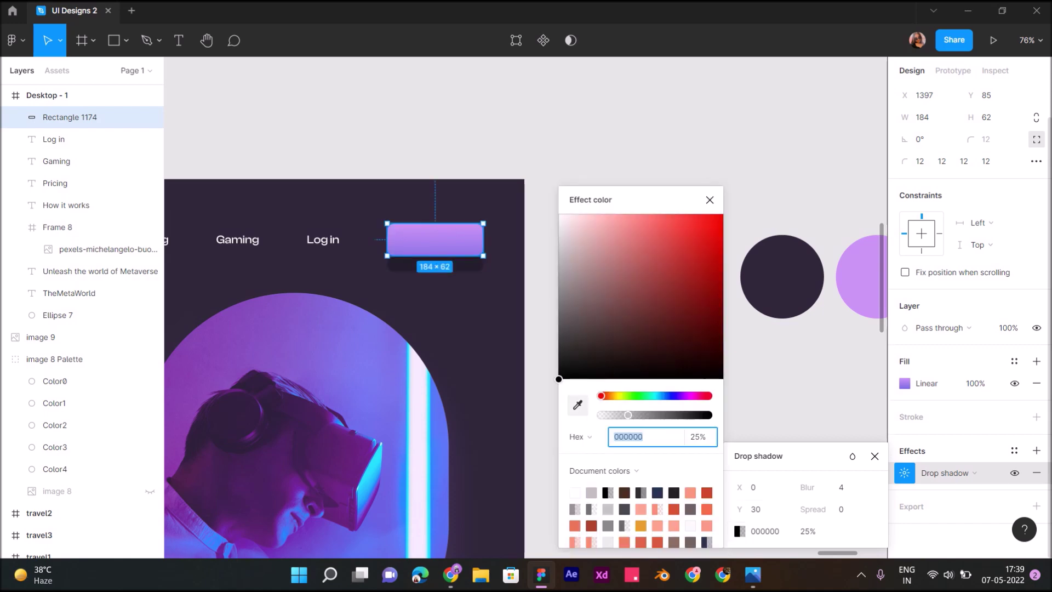
pyautogui.click(857, 276)
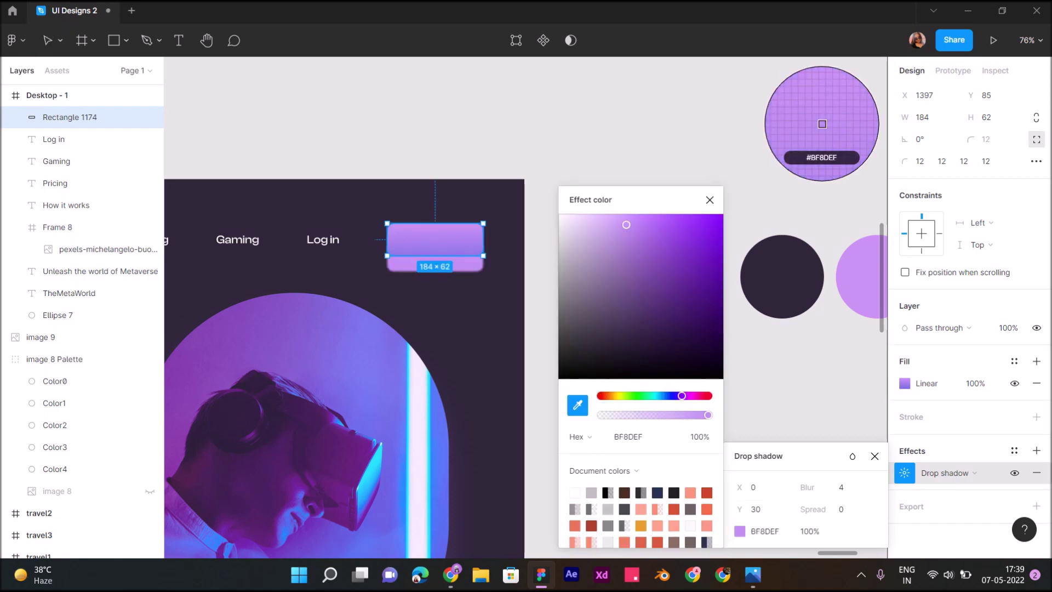
# Give the button shadow 30% opacity and a blur of 60
pyautogui.click(810, 531)
pyautogui.write('30')
pyautogui.press('Return')
pyautogui.click(836, 487)
pyautogui.write('60')
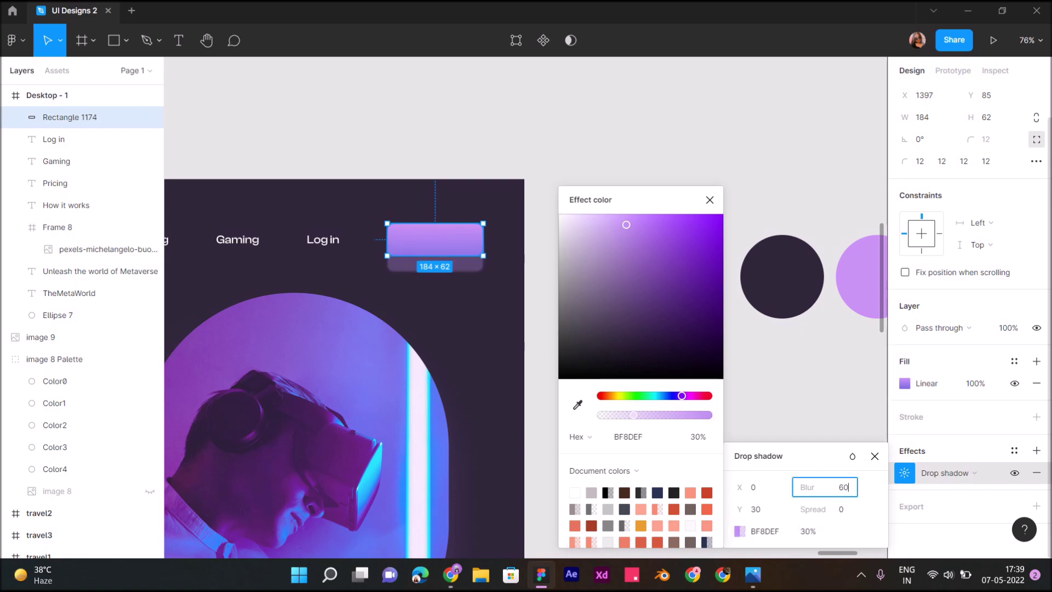
pyautogui.press('Return')
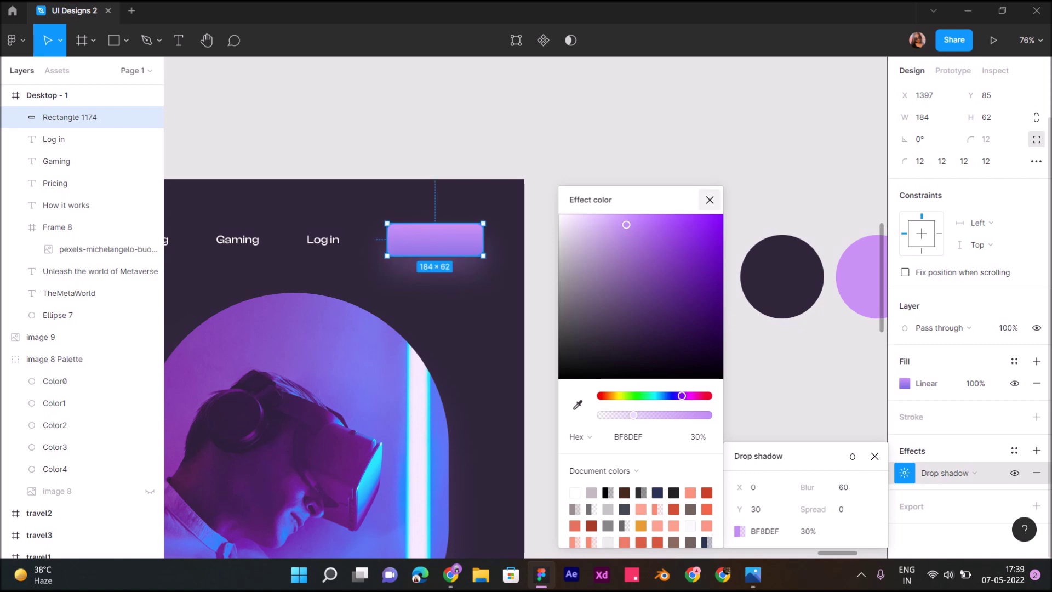
pyautogui.click(709, 199)
pyautogui.press('Escape')
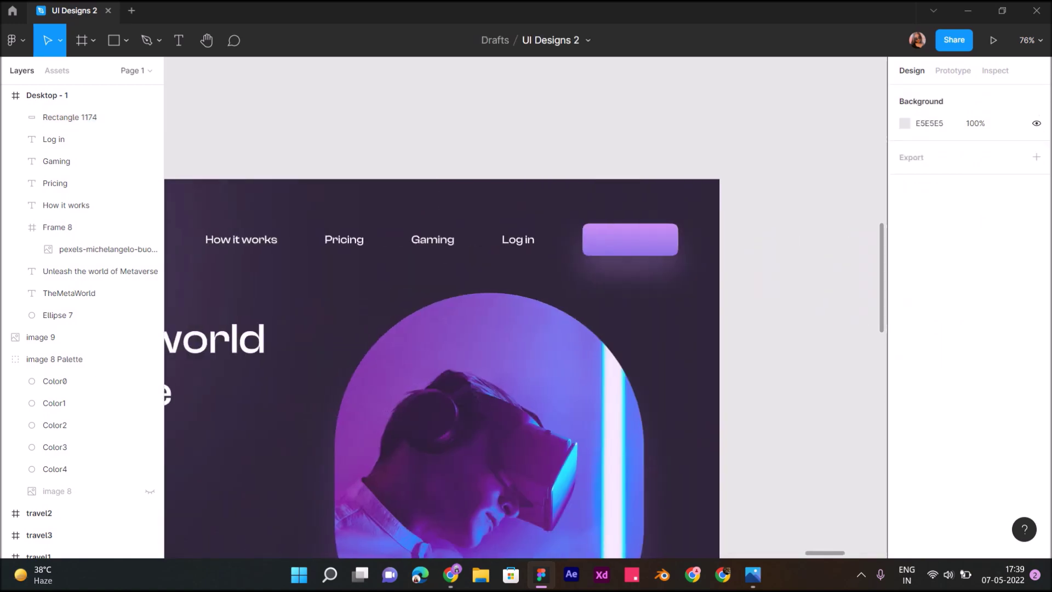
# Duplicate the Log in text onto the purple button
pyautogui.scroll(-3, 439, 367)
pyautogui.scroll(2, 639, 230)
pyautogui.scroll(3, 639, 230)
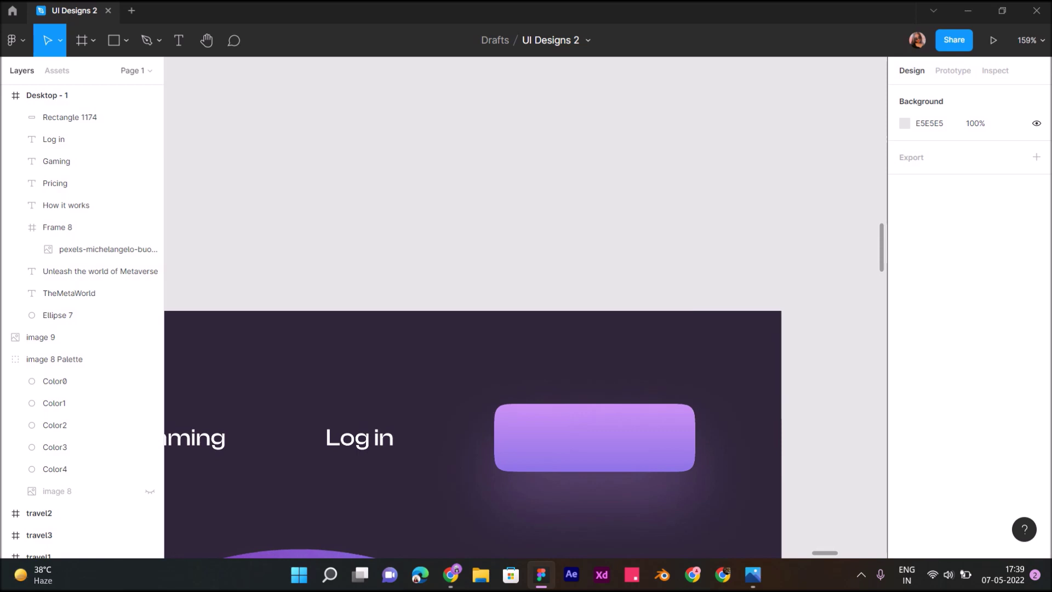
pyautogui.scroll(2, 639, 230)
pyautogui.click(54, 139)
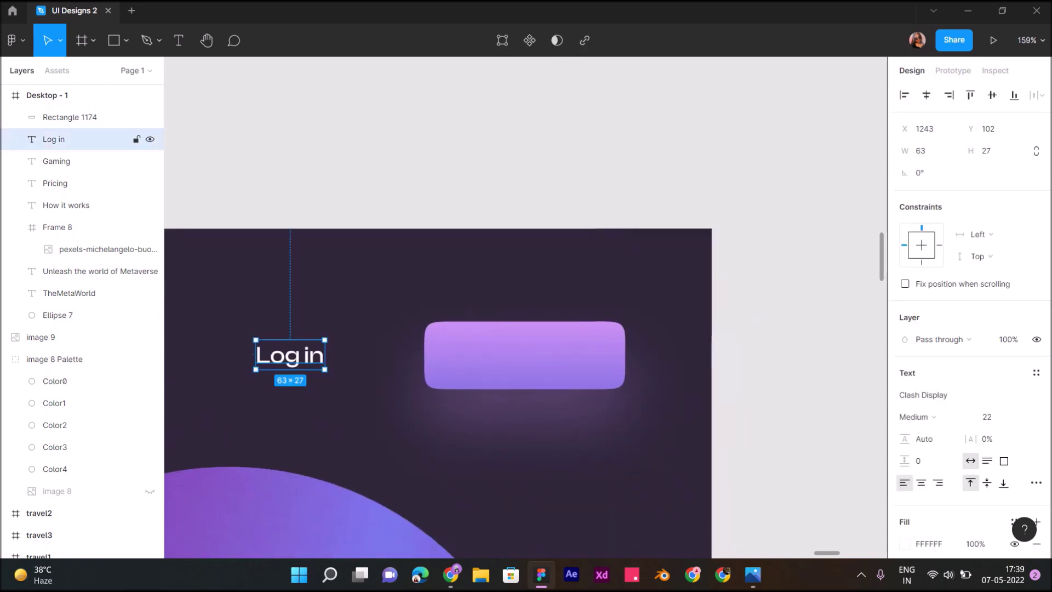
pyautogui.moveTo(289, 355); pyautogui.dragTo(523, 356)
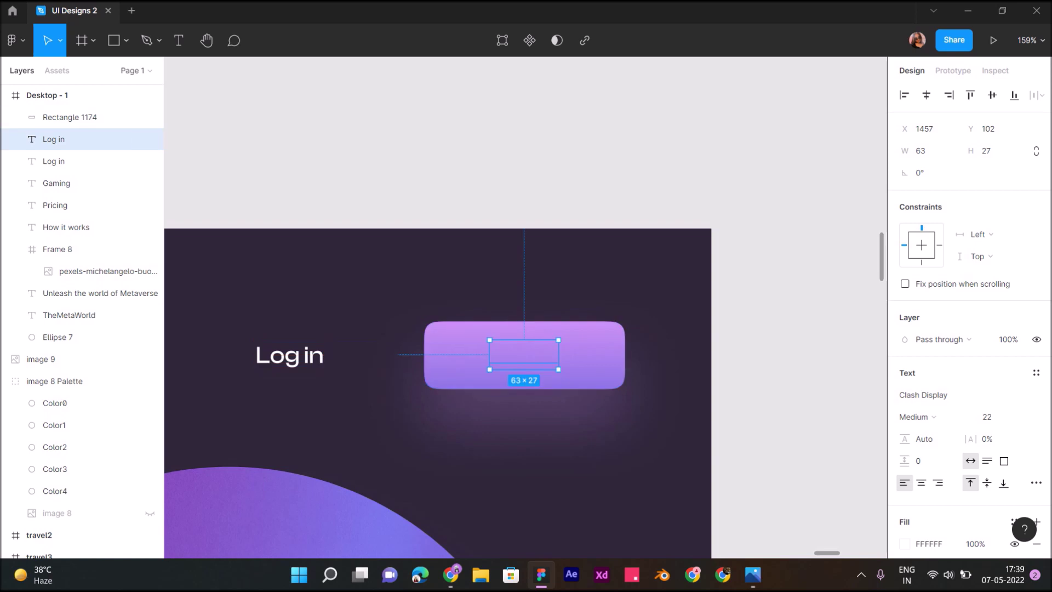
pyautogui.moveTo(134, 139); pyautogui.dragTo(110, 107)
# Change the copied label to 'Sign up' and align it with Log in
pyautogui.press('Return')
pyautogui.press('BackSpace')
pyautogui.write('Sign up')
pyautogui.press('Escape')
pyautogui.moveTo(526, 355); pyautogui.dragTo(519, 355)
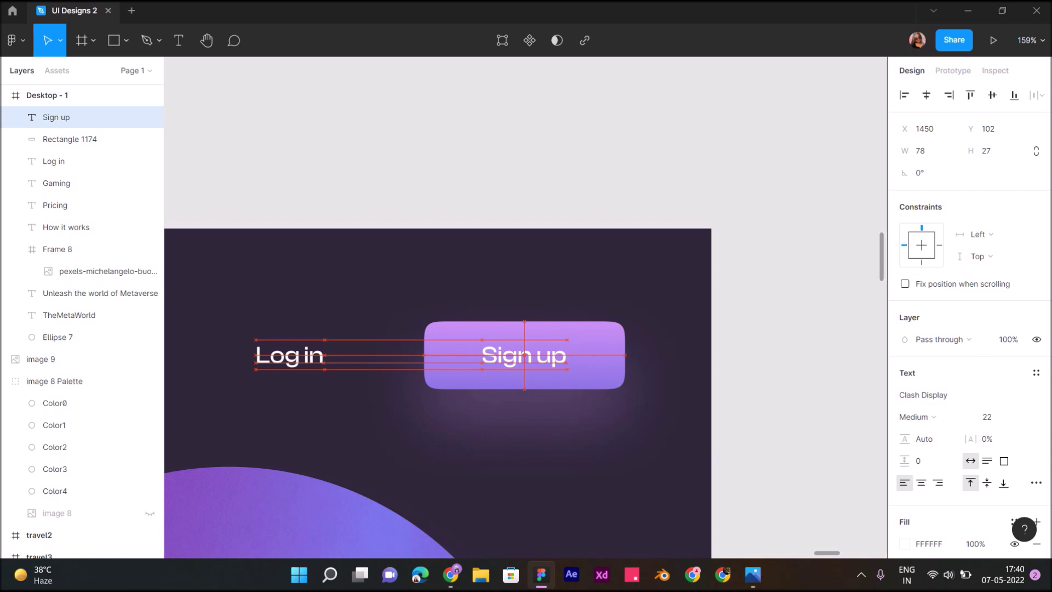
pyautogui.press('Escape')
pyautogui.scroll(-5, 733, 363)
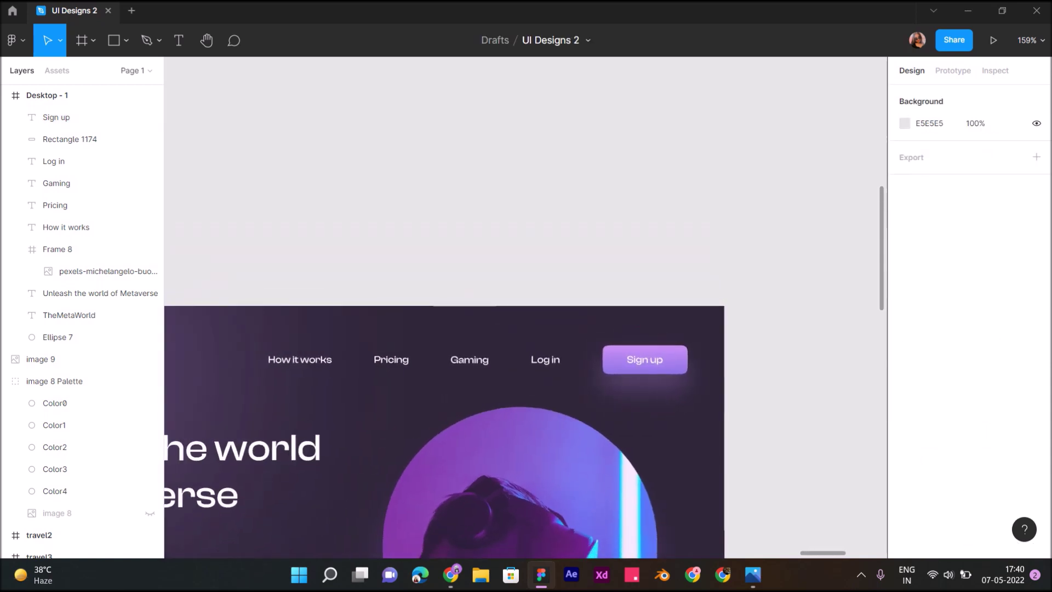
# Set Ellipse 7's fill opacity to 30% and place a copy lower right behind the photo
pyautogui.scroll(-3, 548, 329)
pyautogui.scroll(-5, 548, 329)
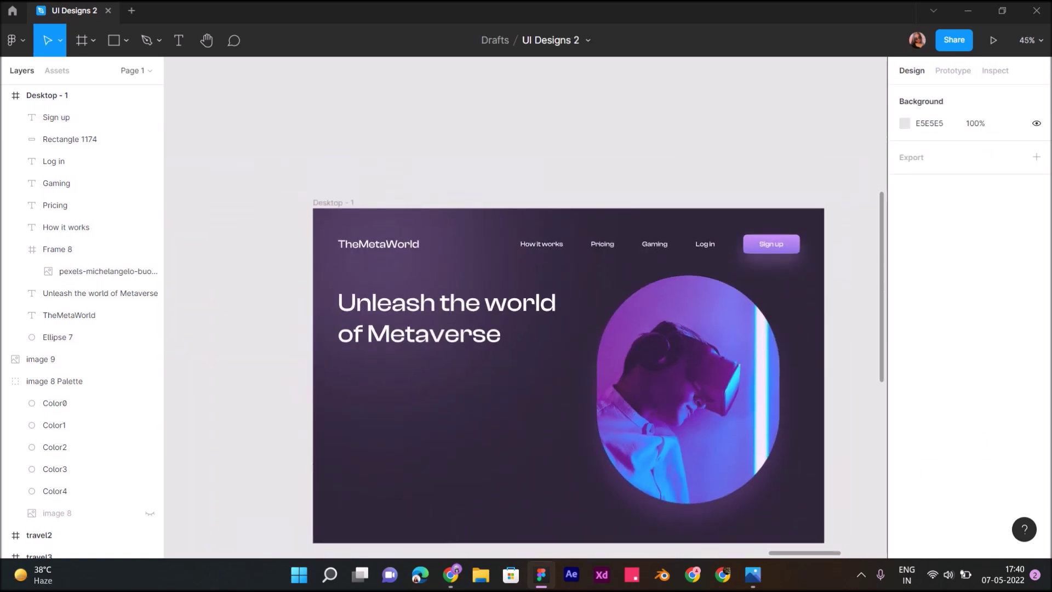
pyautogui.click(65, 337)
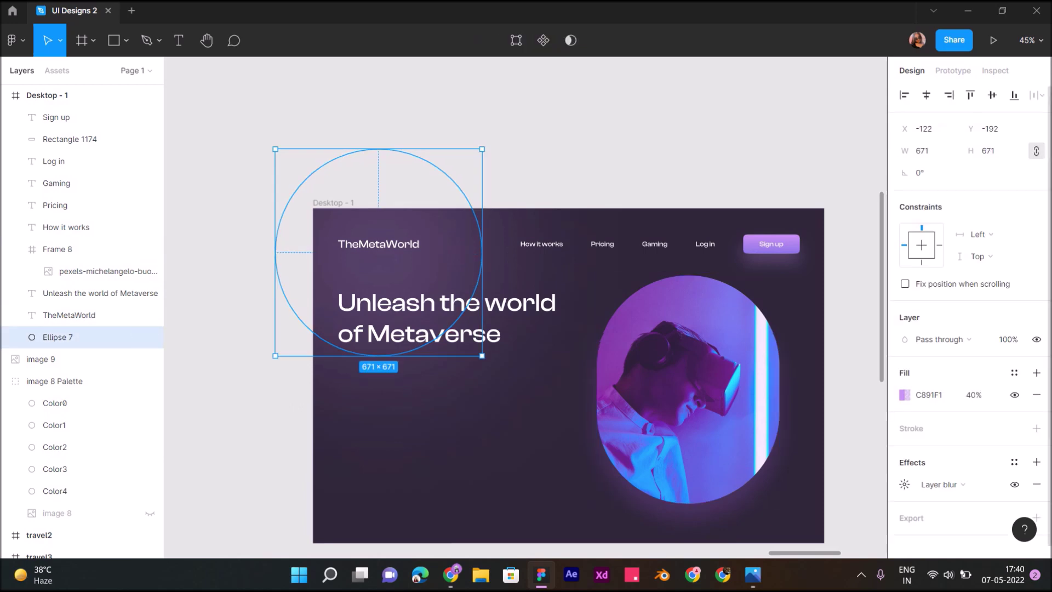
pyautogui.click(973, 395)
pyautogui.write('30')
pyautogui.press('Return')
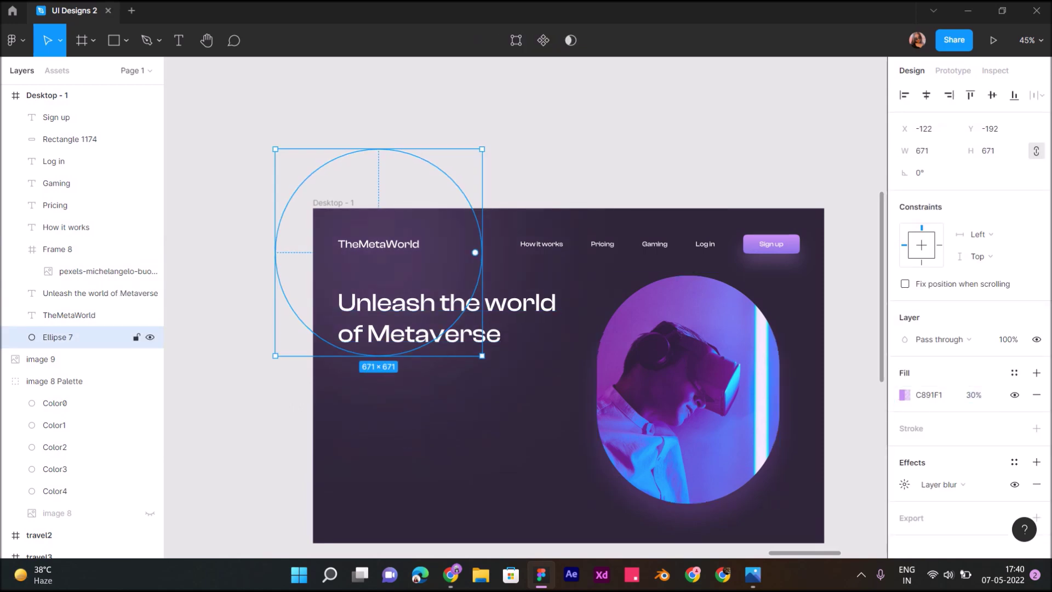
pyautogui.moveTo(378, 252)
pyautogui.mouseDown()
pyautogui.moveTo(733, 469)
pyautogui.moveTo(748, 493)
pyautogui.mouseUp()
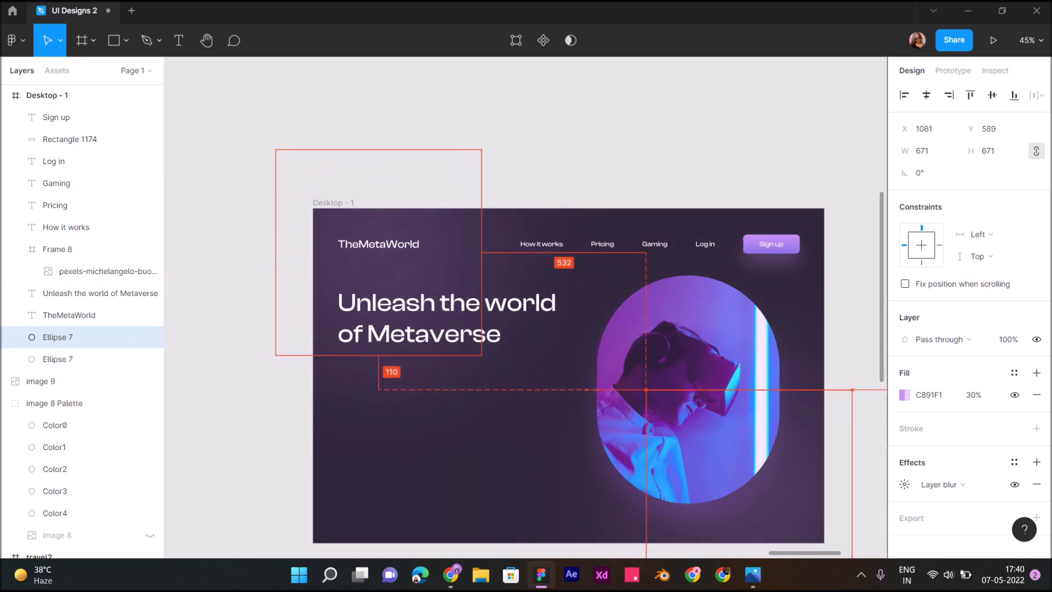
pyautogui.press('Escape')
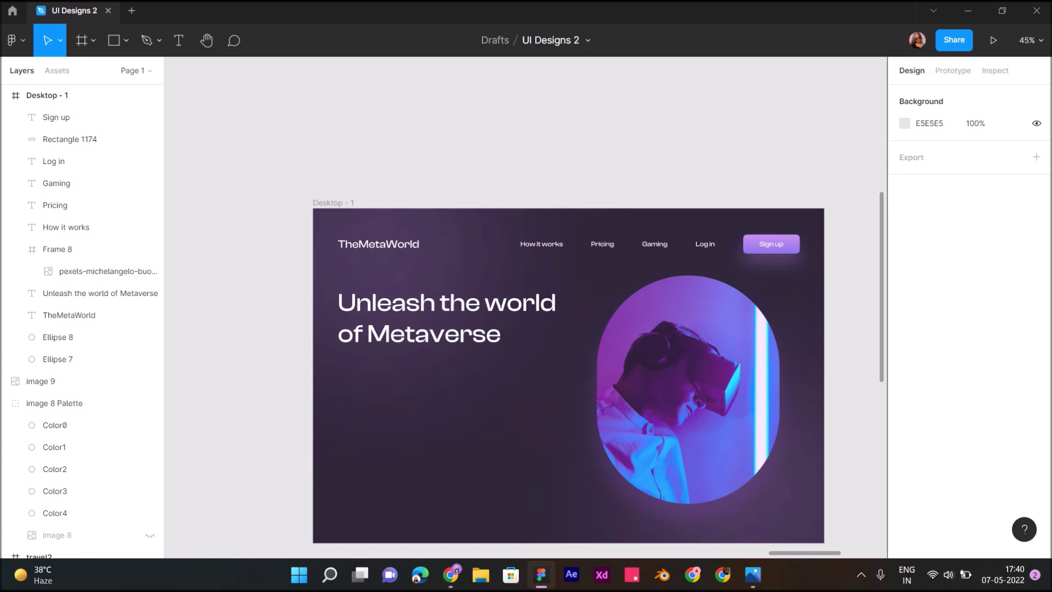
# Make the 'Unleash the world of Metaverse' headline Semibold
pyautogui.click(100, 293)
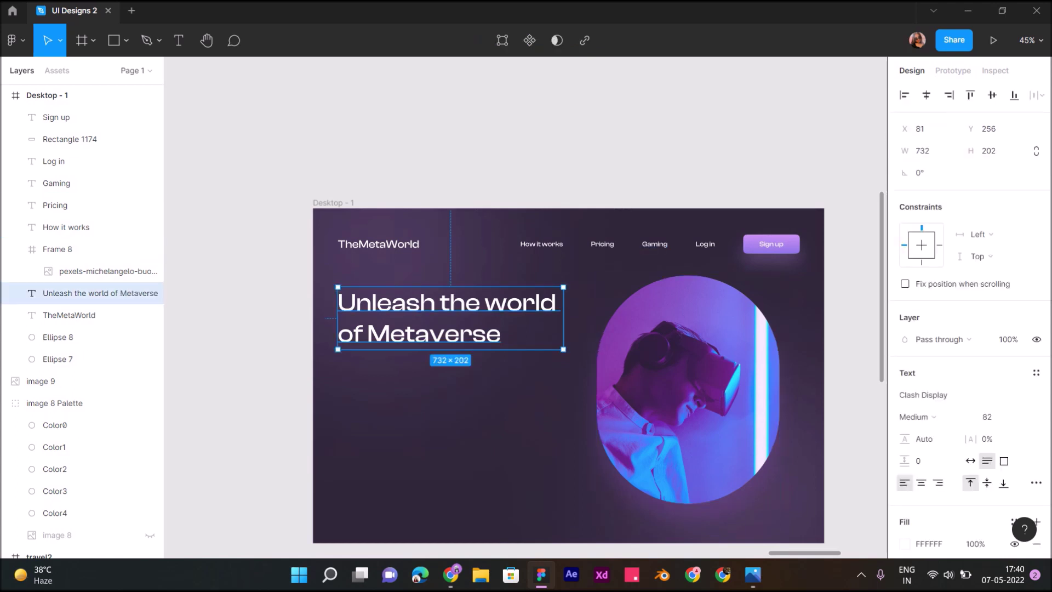
pyautogui.click(934, 417)
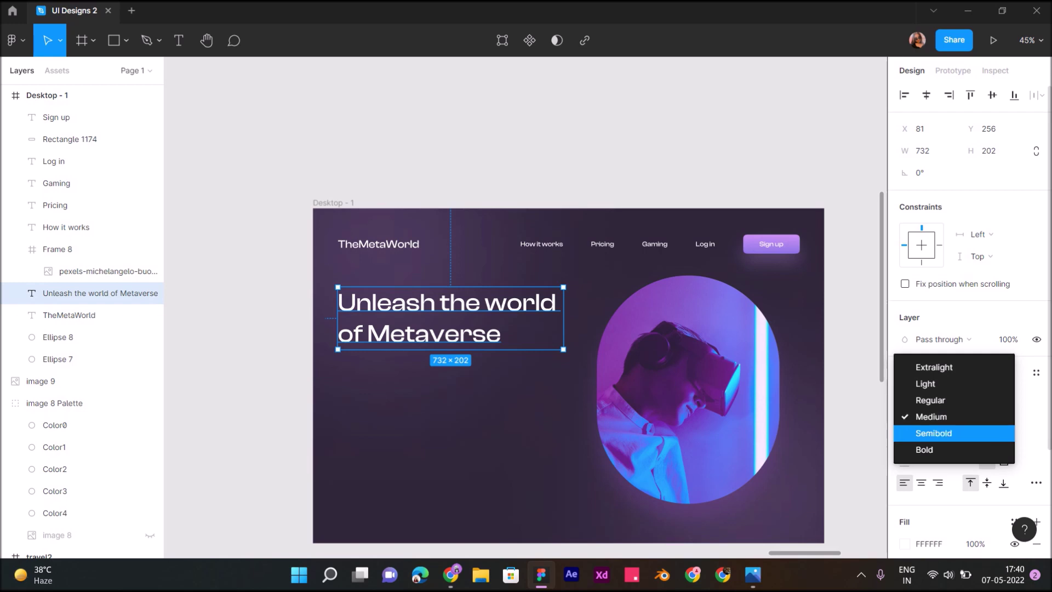
pyautogui.click(933, 433)
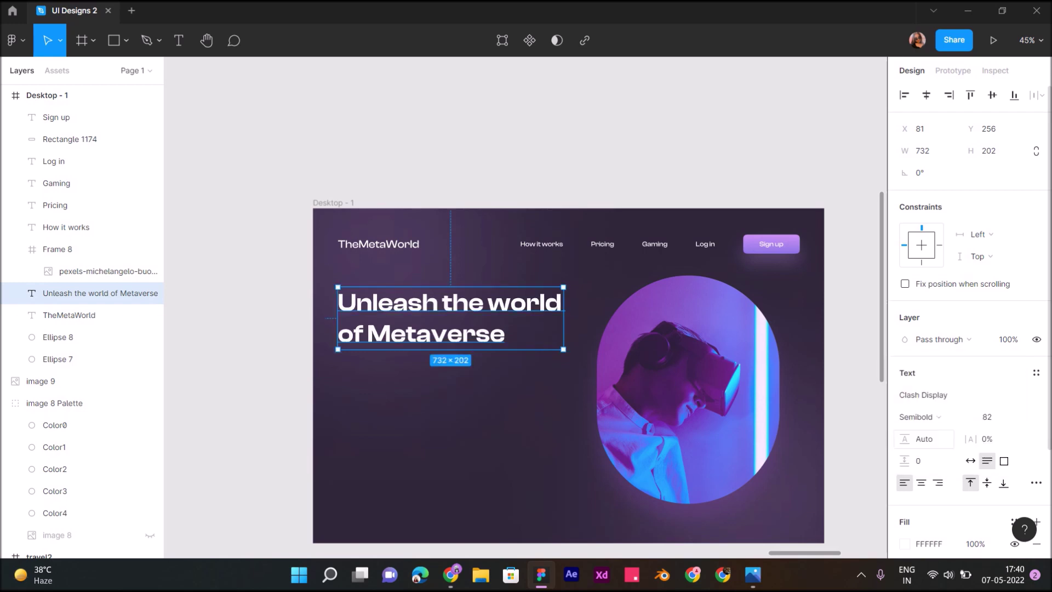
pyautogui.moveTo(563, 318)
pyautogui.mouseDown()
pyautogui.moveTo(551, 335)
pyautogui.moveTo(567, 318)
pyautogui.mouseUp()
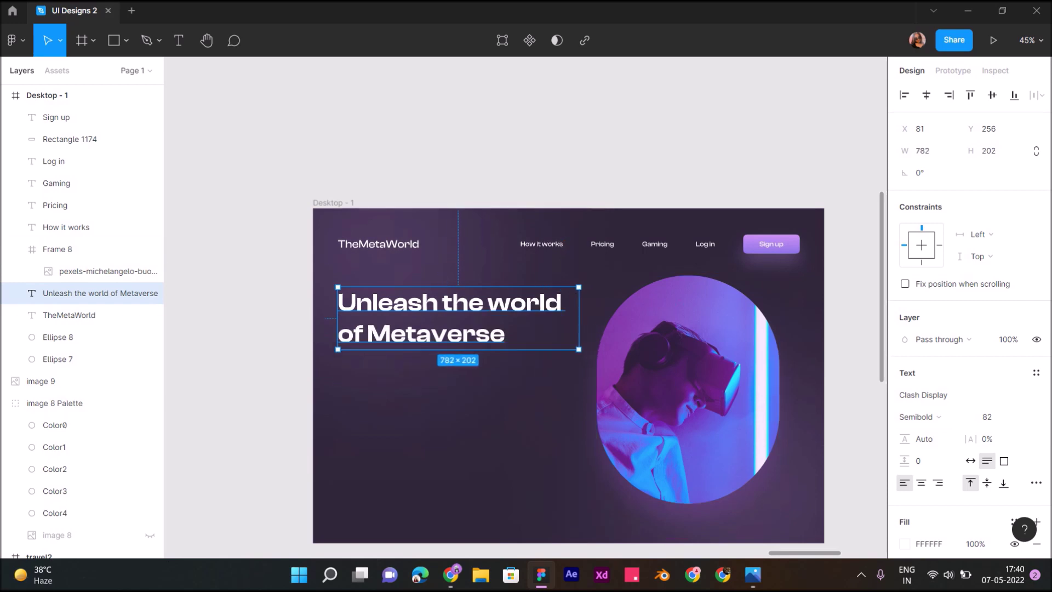
# Set the headline to size 90 and widen its box so it wraps onto two lines
pyautogui.click(987, 416)
pyautogui.write('100')
pyautogui.press('Return')
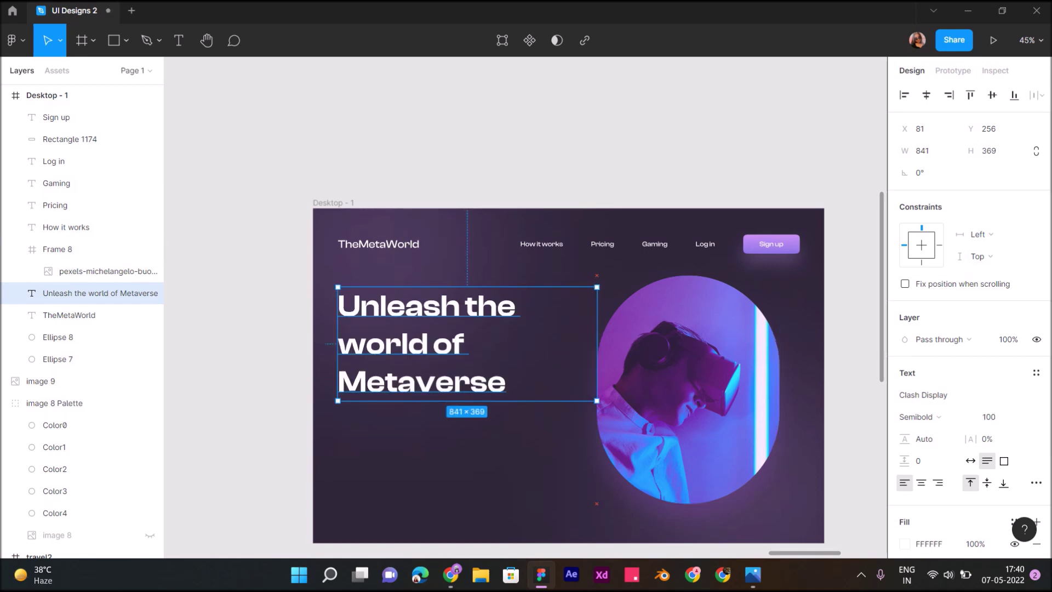
pyautogui.moveTo(568, 318); pyautogui.dragTo(614, 243)
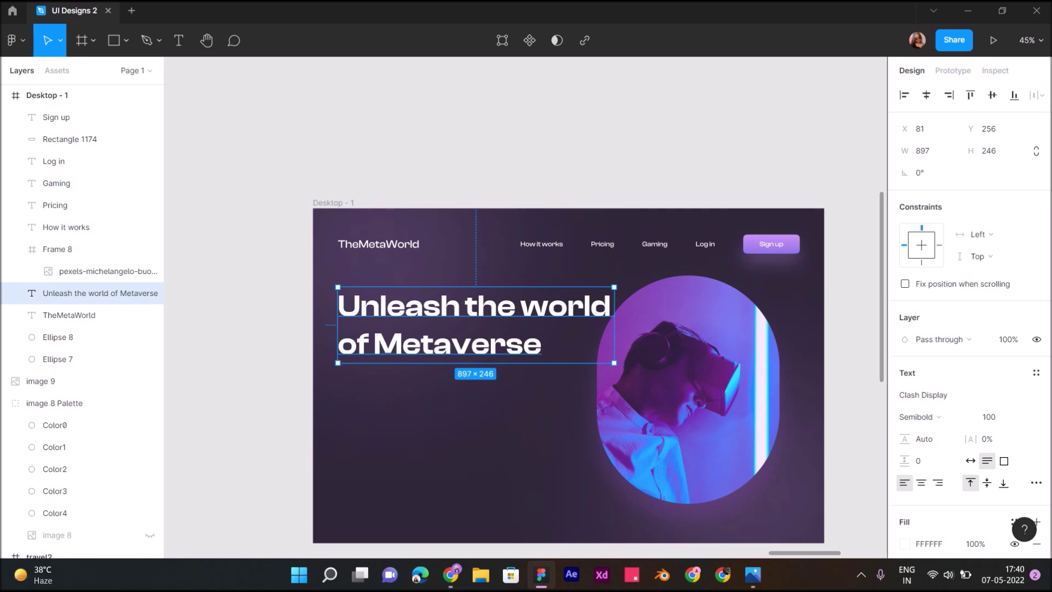
pyautogui.click(986, 416)
pyautogui.write('90')
pyautogui.press('Return')
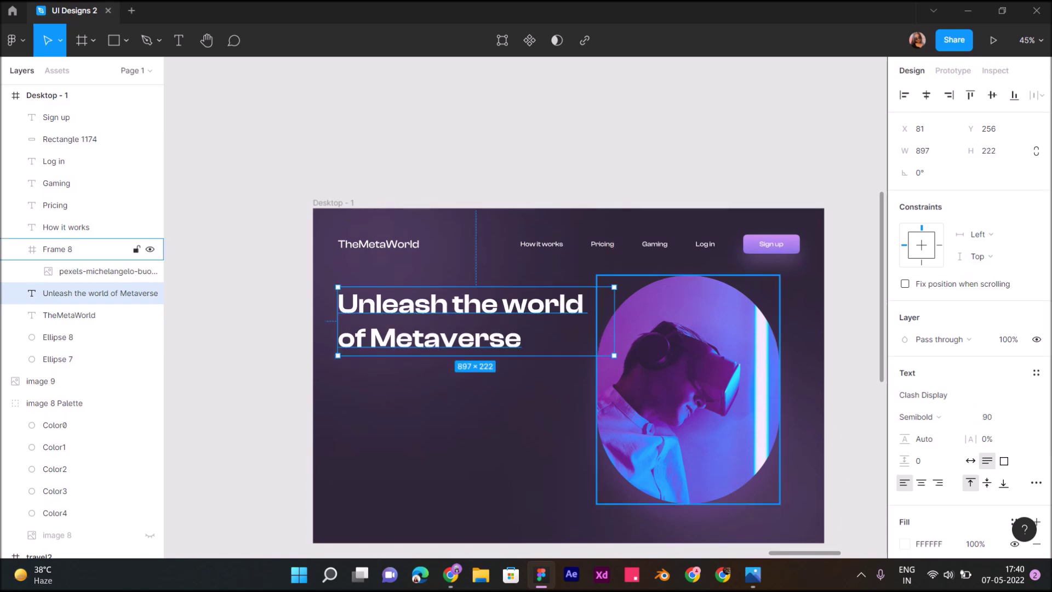
pyautogui.click(501, 372)
pyautogui.scroll(3, 501, 372)
pyautogui.scroll(3, 501, 372)
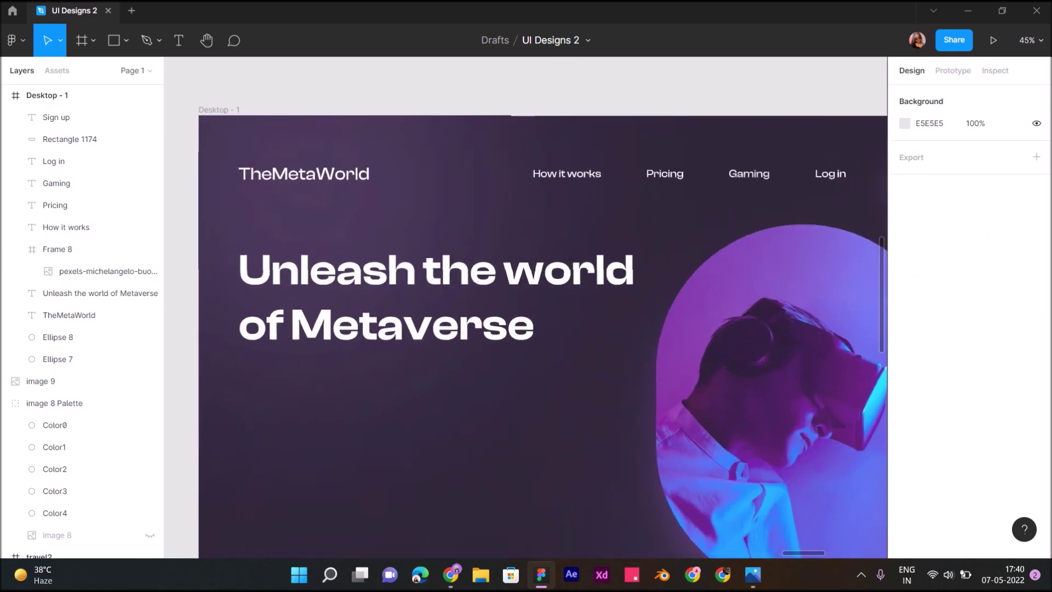
# Move the TheMetaWorld logo text to the top of the layer order
pyautogui.click(69, 315)
pyautogui.moveTo(69, 315); pyautogui.dragTo(69, 109)
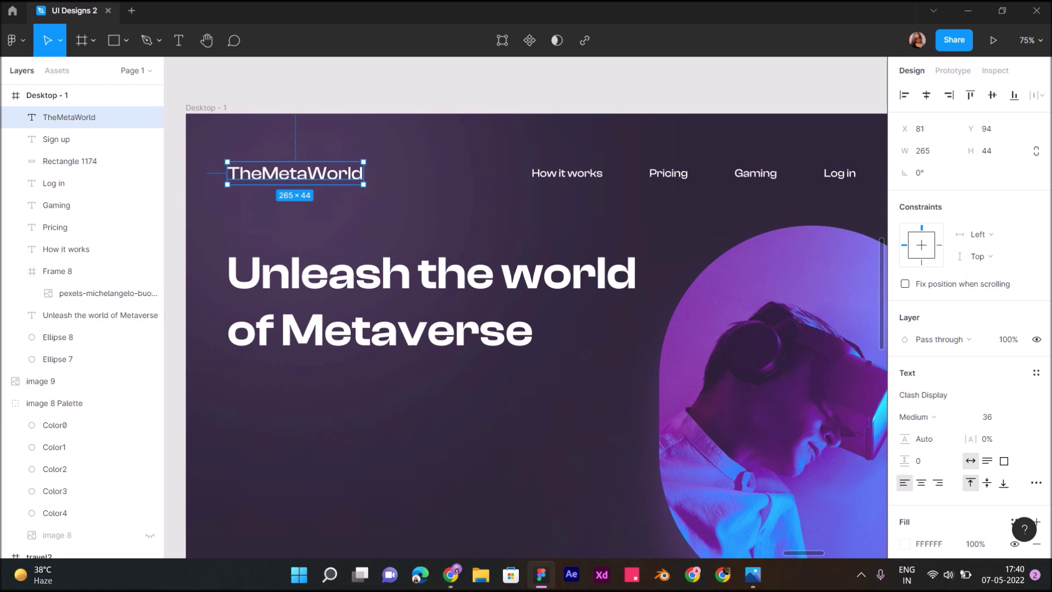
pyautogui.press('Escape')
pyautogui.scroll(2, 296, 263)
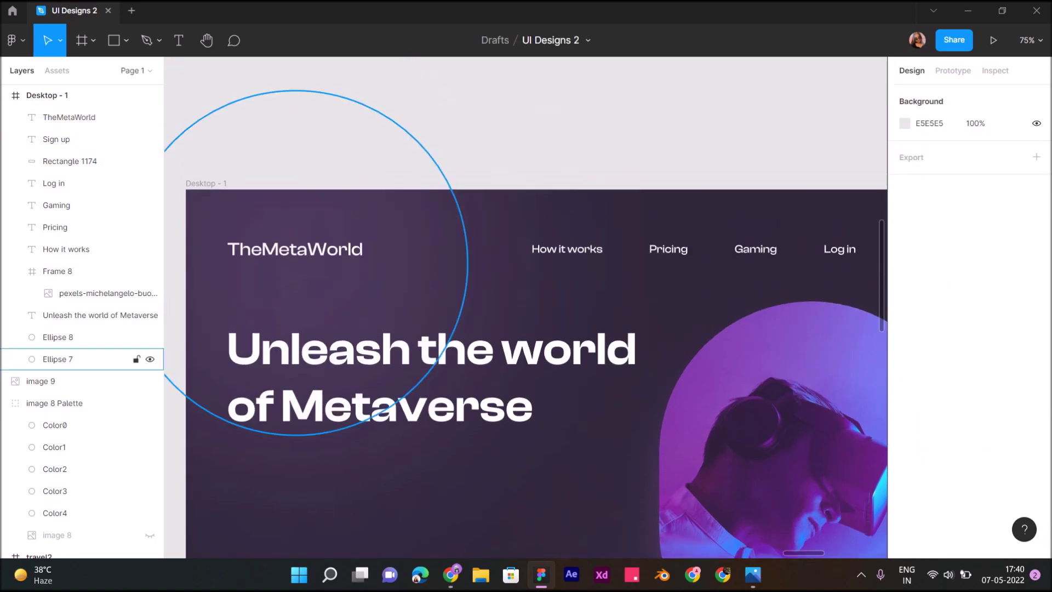
pyautogui.click(69, 117)
pyautogui.keyDown('ctrl'); pyautogui.scroll(5, 285, 262); pyautogui.keyUp('ctrl')
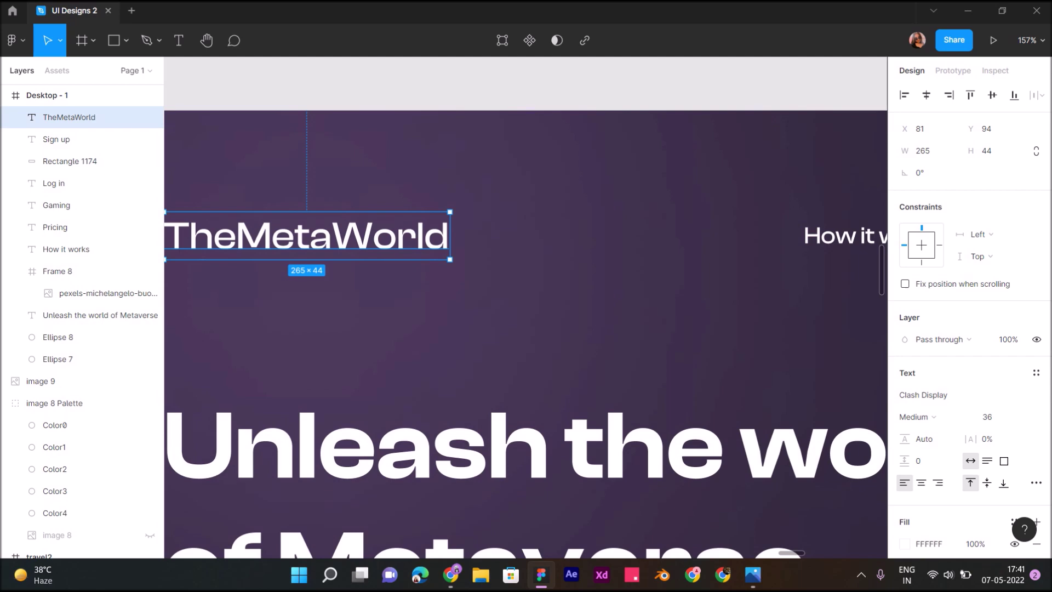
pyautogui.click(57, 359)
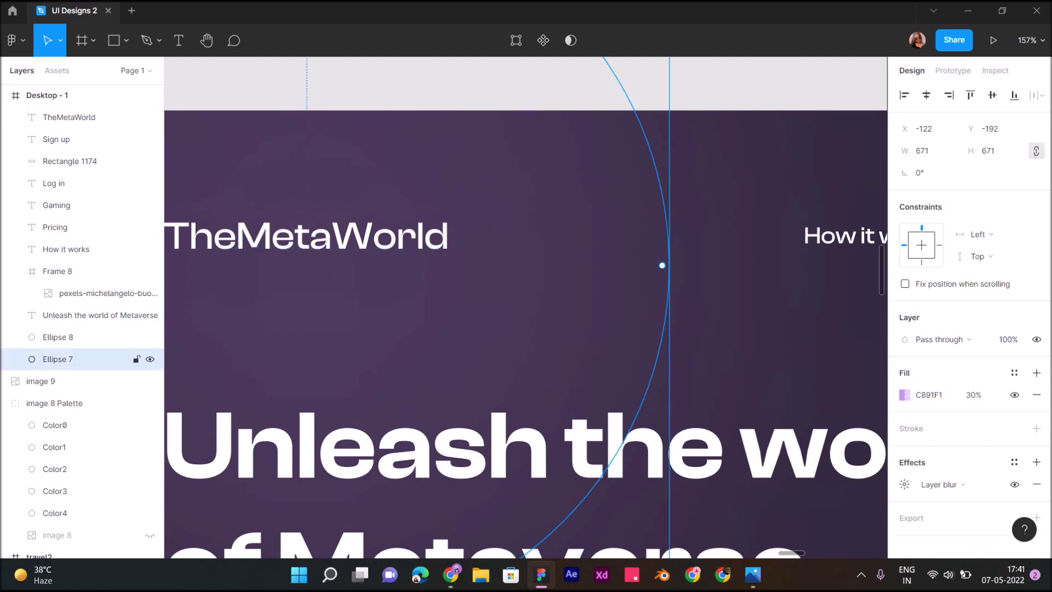
pyautogui.press('Escape')
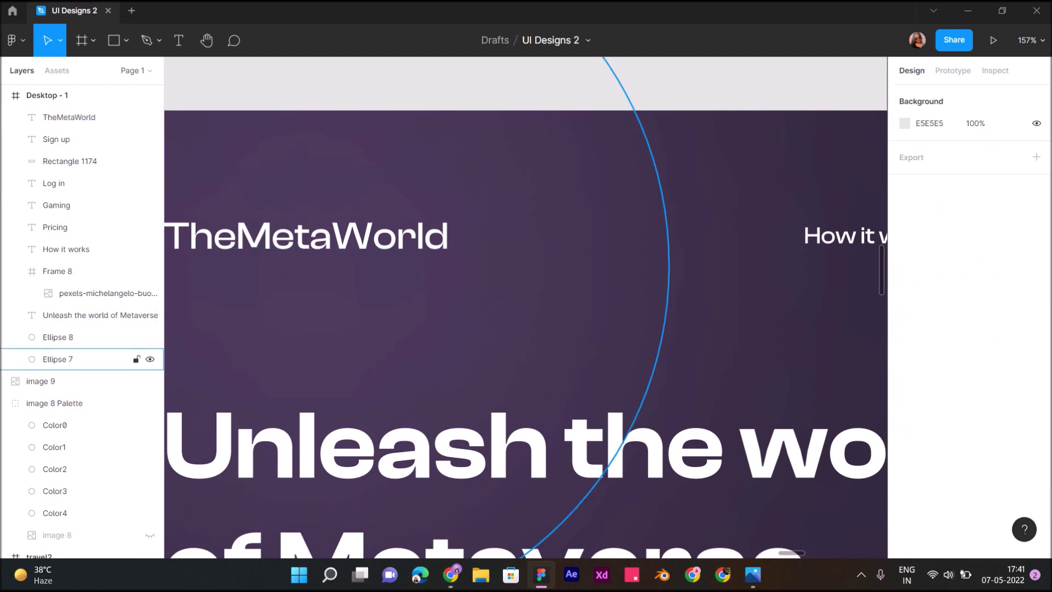
pyautogui.hotkey('shift', '1')
pyautogui.scroll(-5, 526, 329)
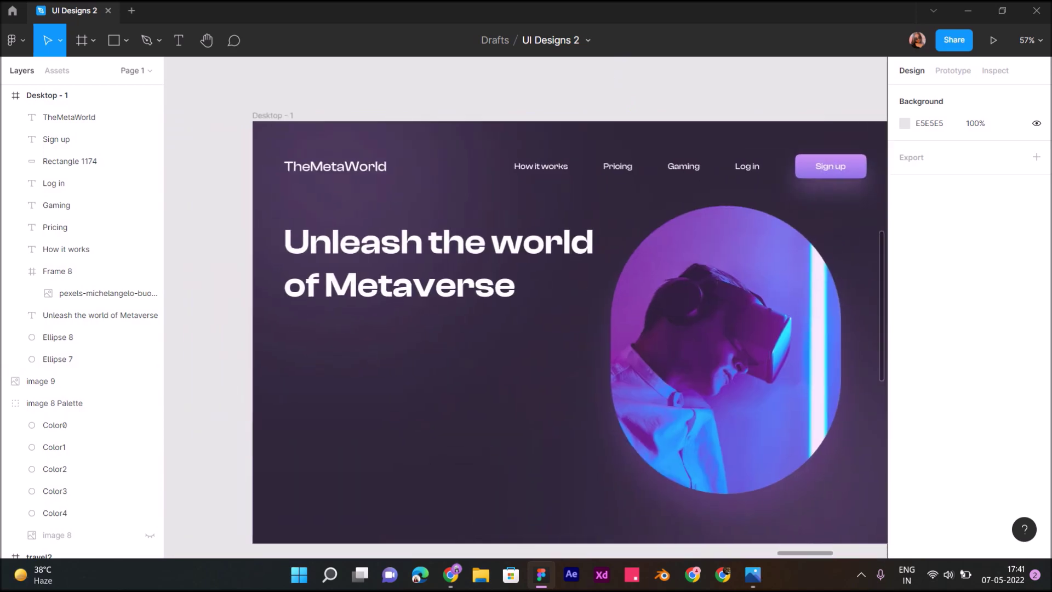
pyautogui.hscroll(-1, 570, 329)
# Lower the Frame 8 photo's drop shadow opacity to 15%
pyautogui.click(57, 271)
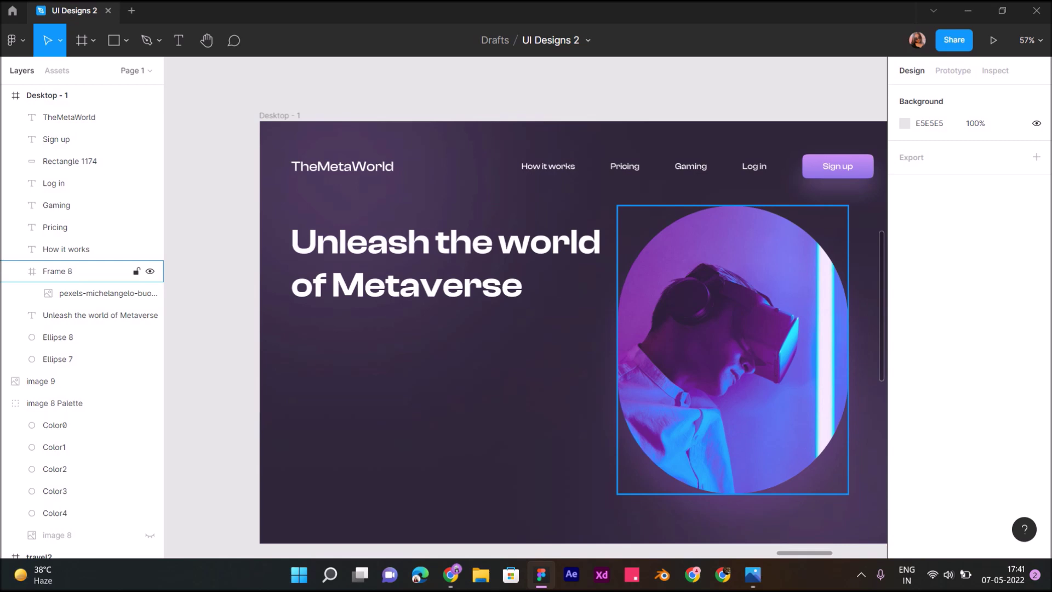
pyautogui.scroll(-3, 965, 328)
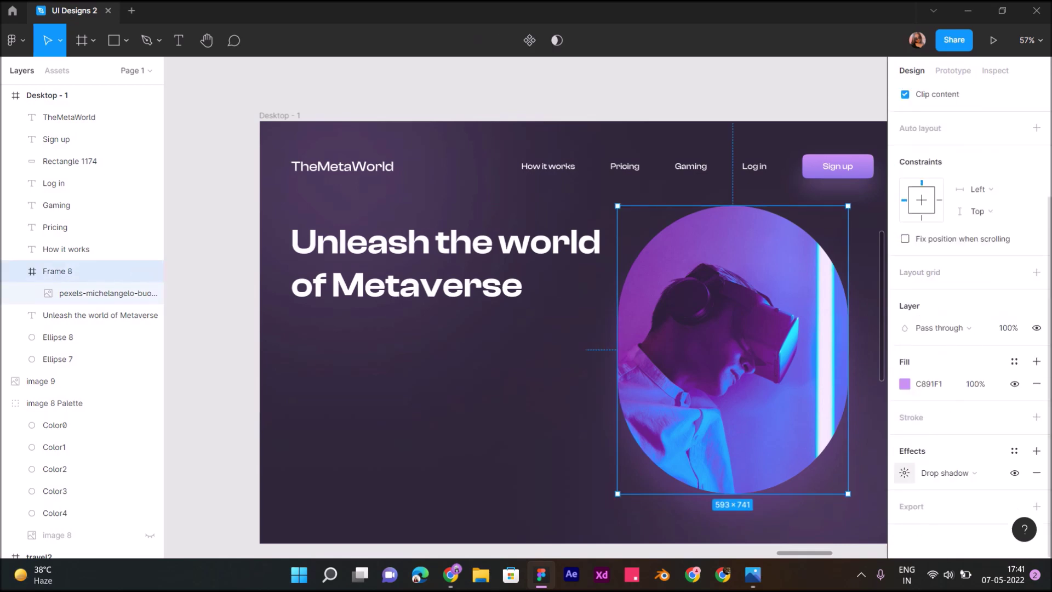
pyautogui.click(905, 473)
pyautogui.press('Tab')
pyautogui.press('Tab')
pyautogui.press('Tab')
pyautogui.write('1')
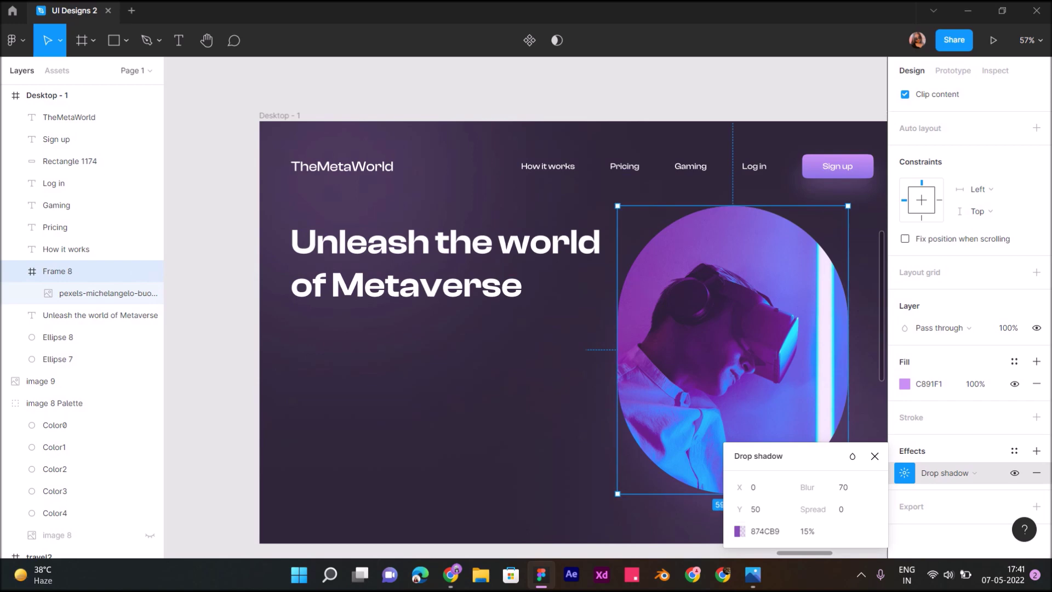
pyautogui.press('Escape')
pyautogui.scroll(-5, 871, 243)
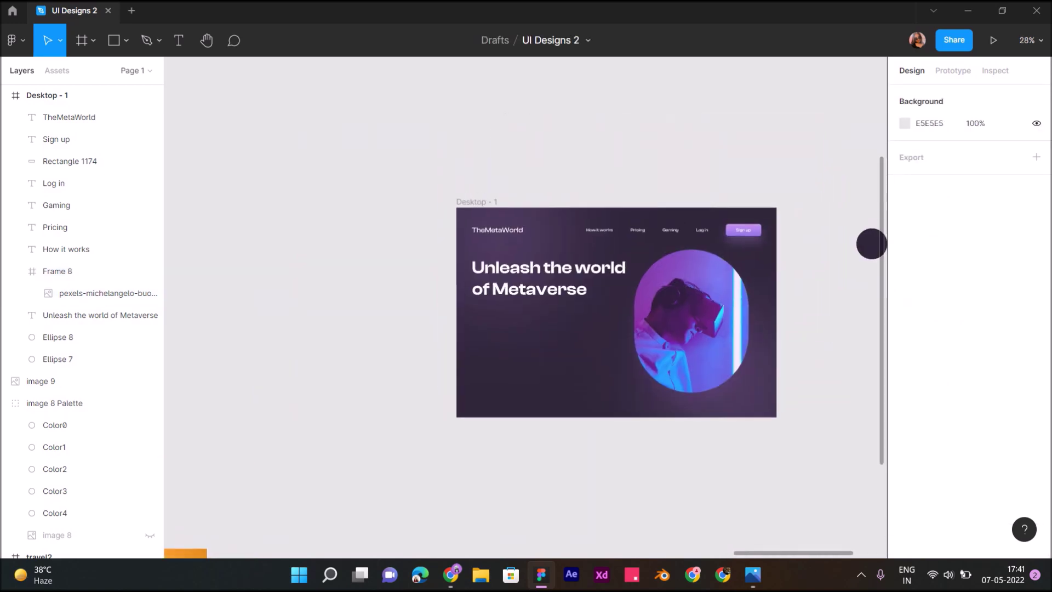
pyautogui.hotkey('shift', '1')
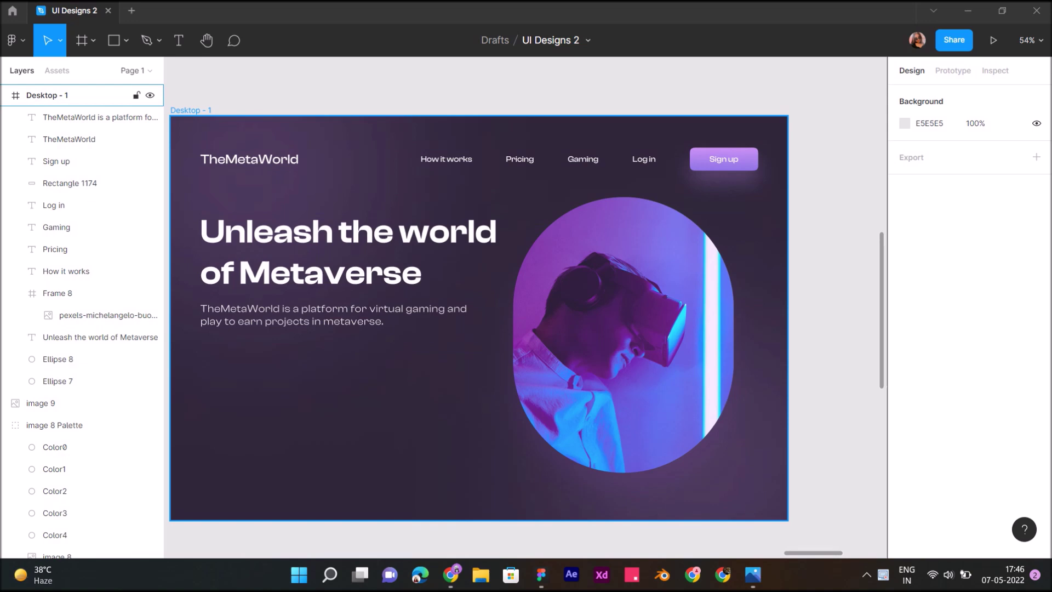
# Select the Desktop - 1 hero frame
pyautogui.click(46, 94)
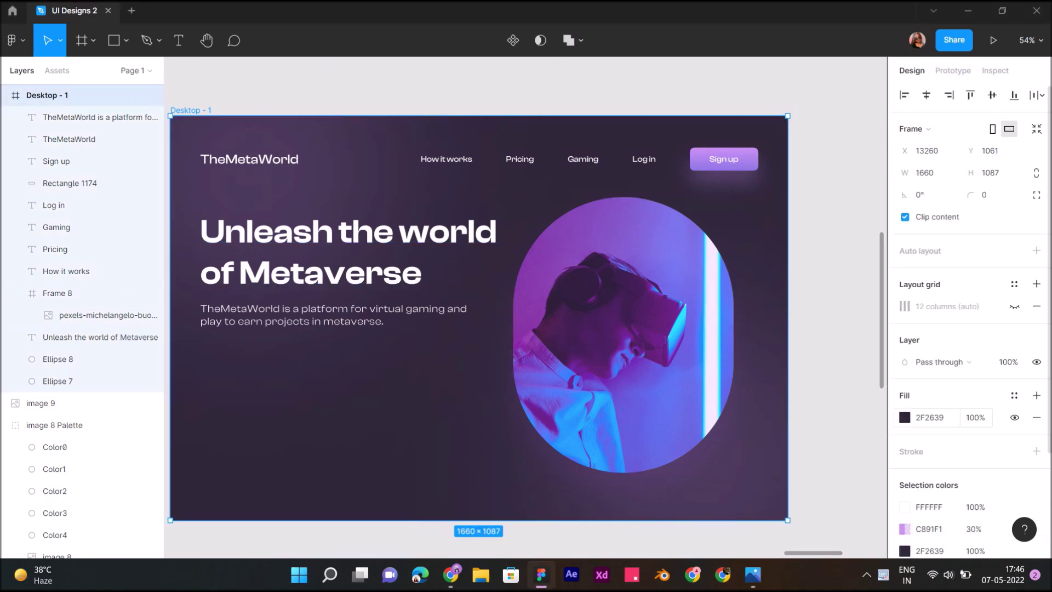
# Darken the hero frame's background fill to purple 1D1723
pyautogui.click(905, 417)
pyautogui.write('261D2F')
pyautogui.press('Return')
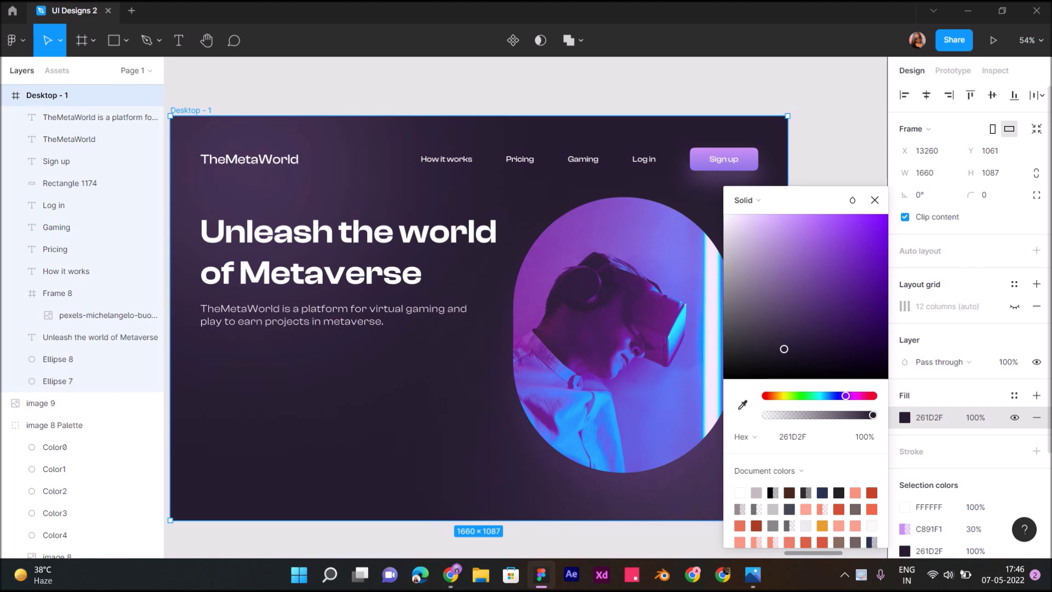
pyautogui.hotkey('ctrl', 'z')
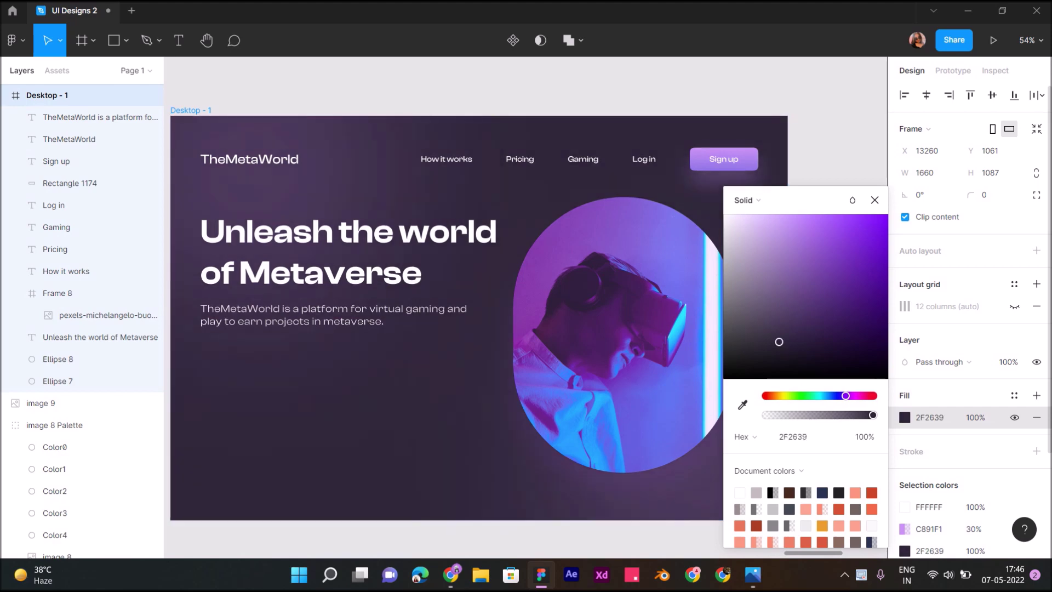
pyautogui.moveTo(779, 342); pyautogui.dragTo(780, 352)
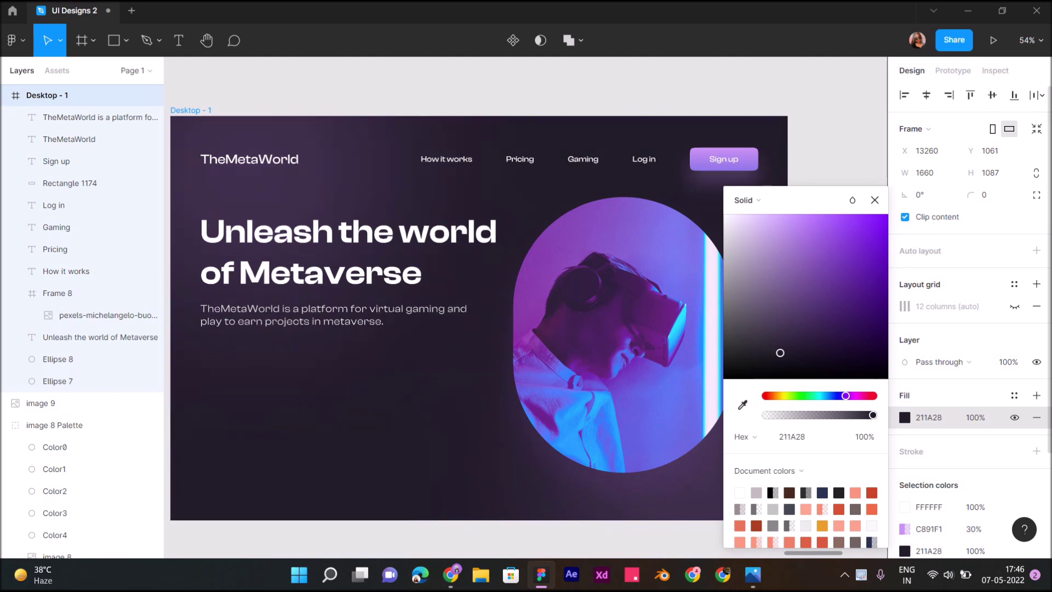
pyautogui.moveTo(780, 353); pyautogui.dragTo(781, 356)
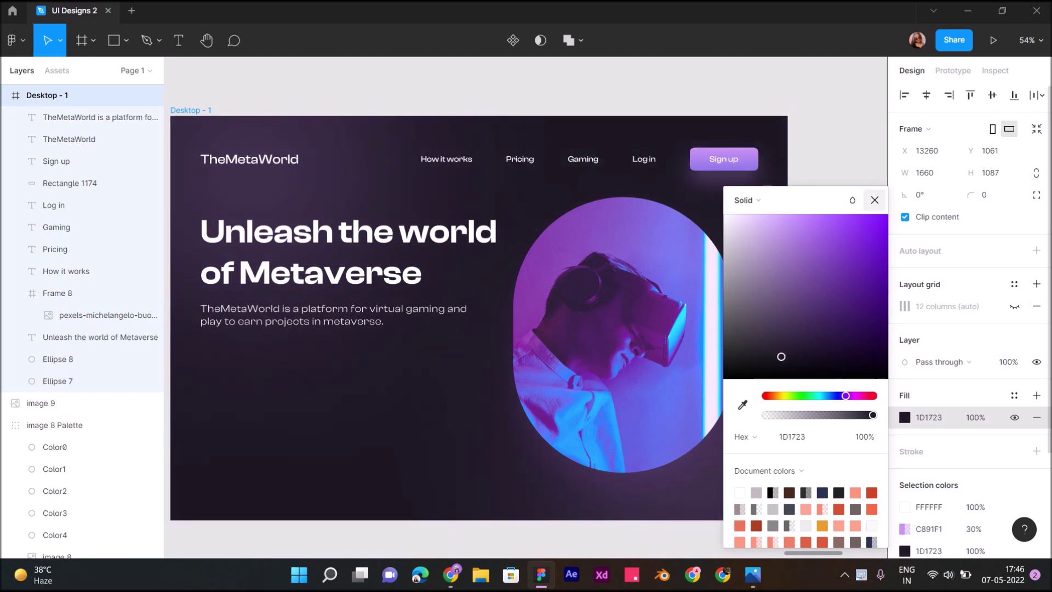
pyautogui.click(875, 200)
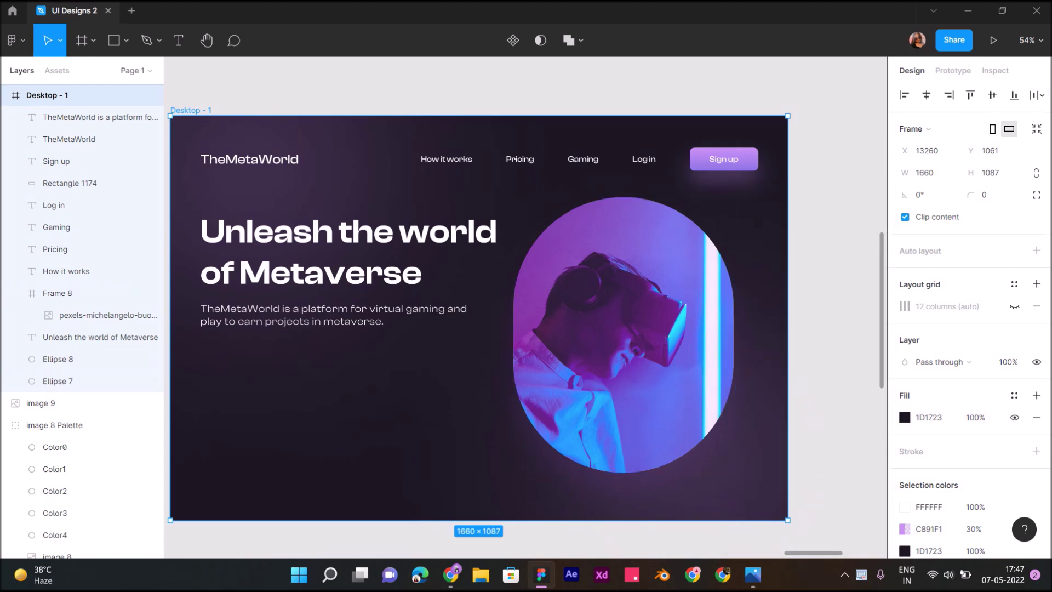
# Lower the fill opacity of the Ellipse 8 glow
pyautogui.click(58, 359)
pyautogui.click(971, 394)
pyautogui.write('1')
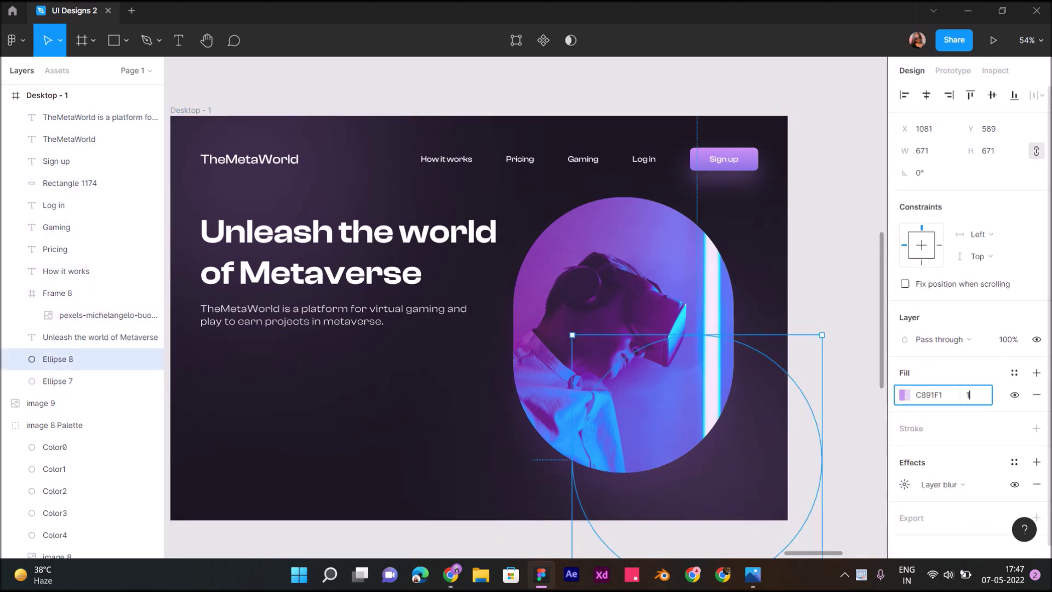
pyautogui.press('Return')
pyautogui.press('Escape')
pyautogui.hscroll(-3, 526, 307)
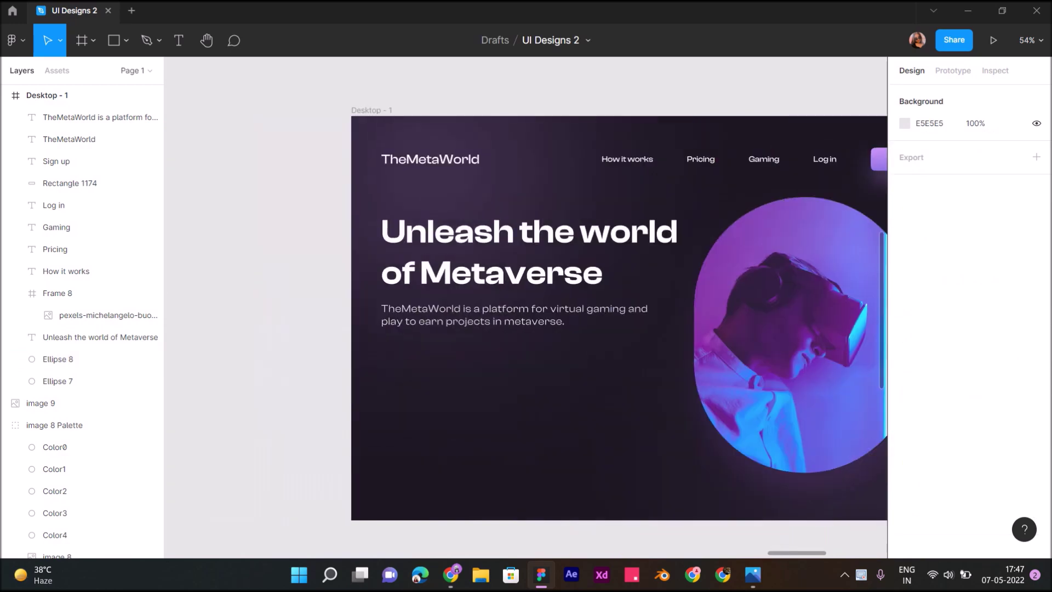
pyautogui.scroll(1, 526, 307)
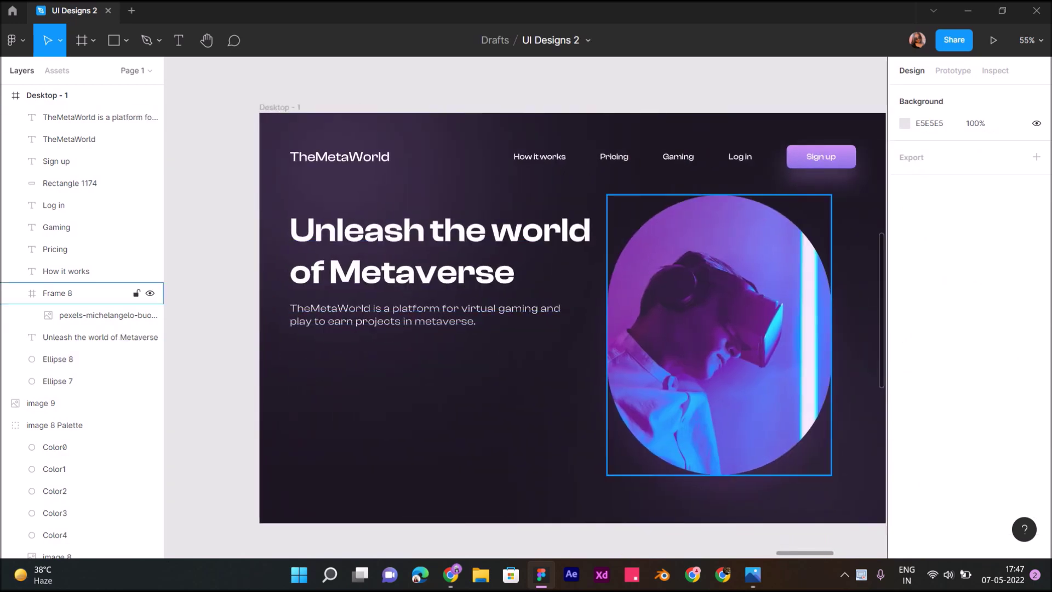
pyautogui.click(113, 40)
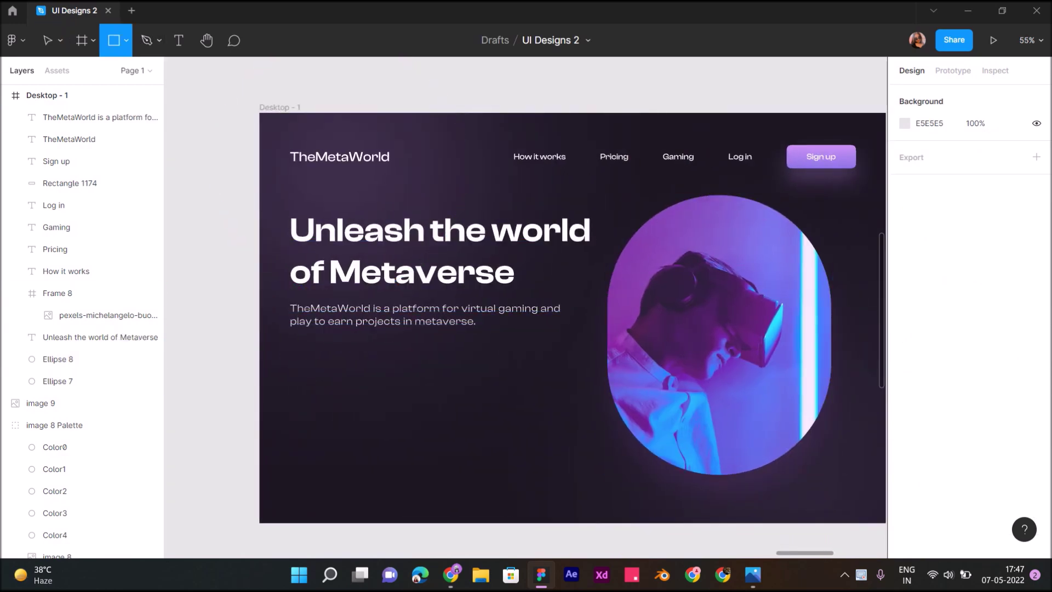
# Draw a 271×89 rectangle below the description with radius 12 and 100% corner smoothing
pyautogui.moveTo(291, 353); pyautogui.dragTo(390, 386)
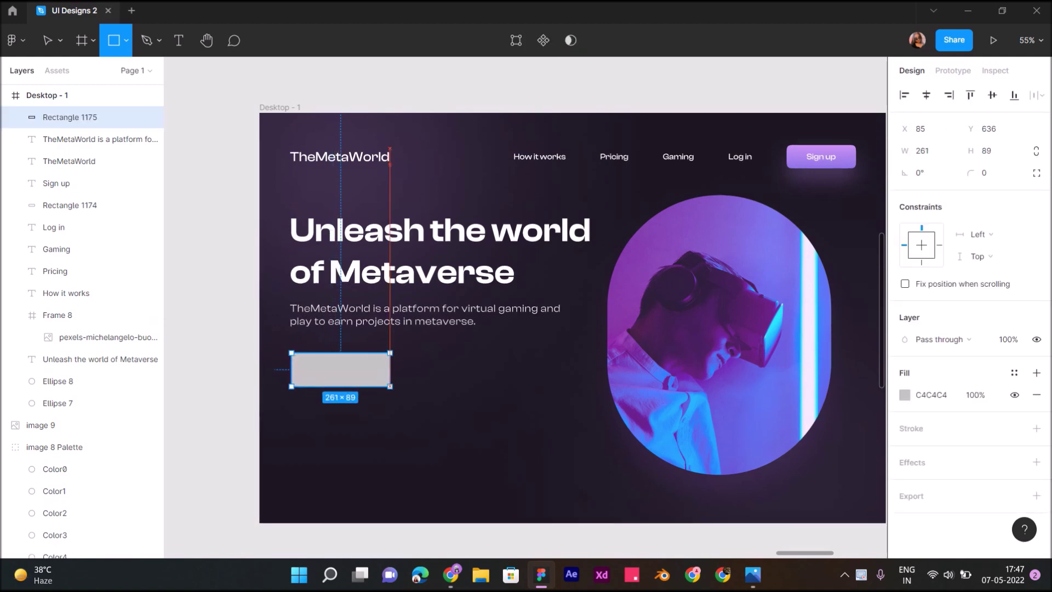
pyautogui.moveTo(390, 387); pyautogui.dragTo(394, 387)
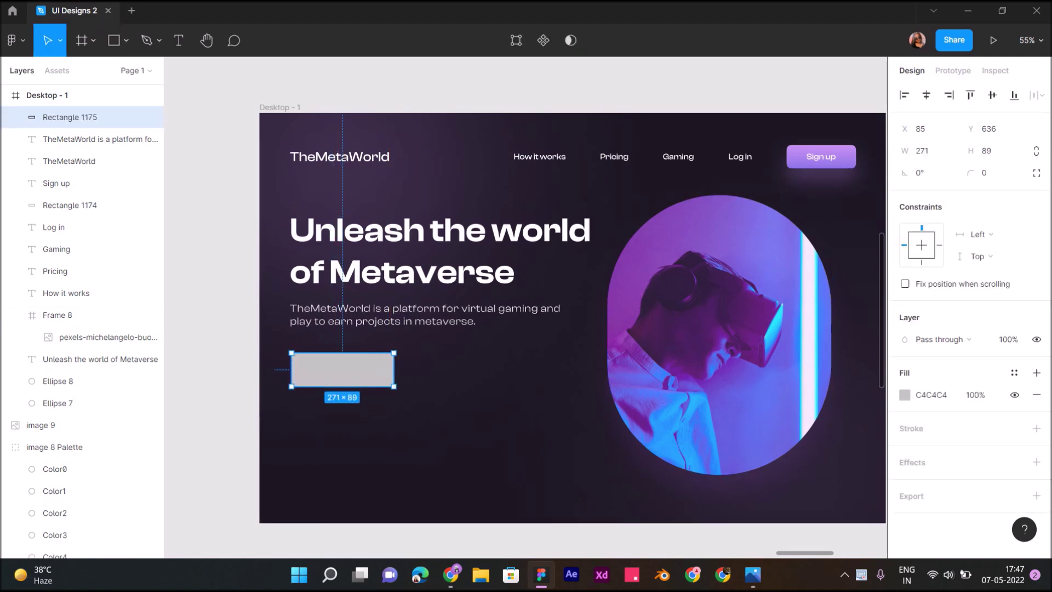
pyautogui.click(989, 173)
pyautogui.write('12')
pyautogui.press('Return')
pyautogui.click(1036, 173)
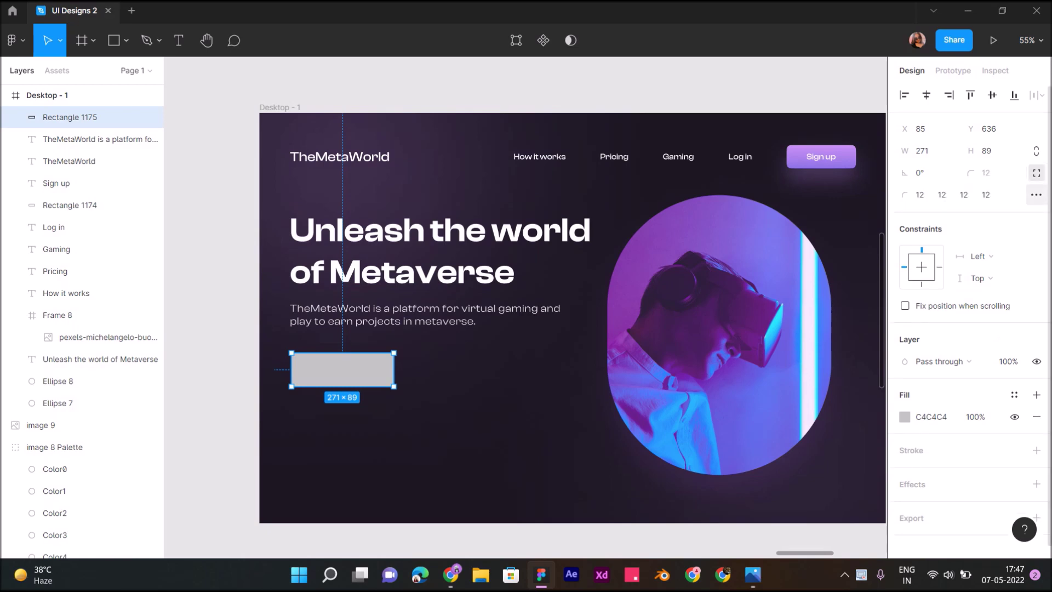
pyautogui.click(1036, 194)
pyautogui.moveTo(738, 229); pyautogui.dragTo(832, 229)
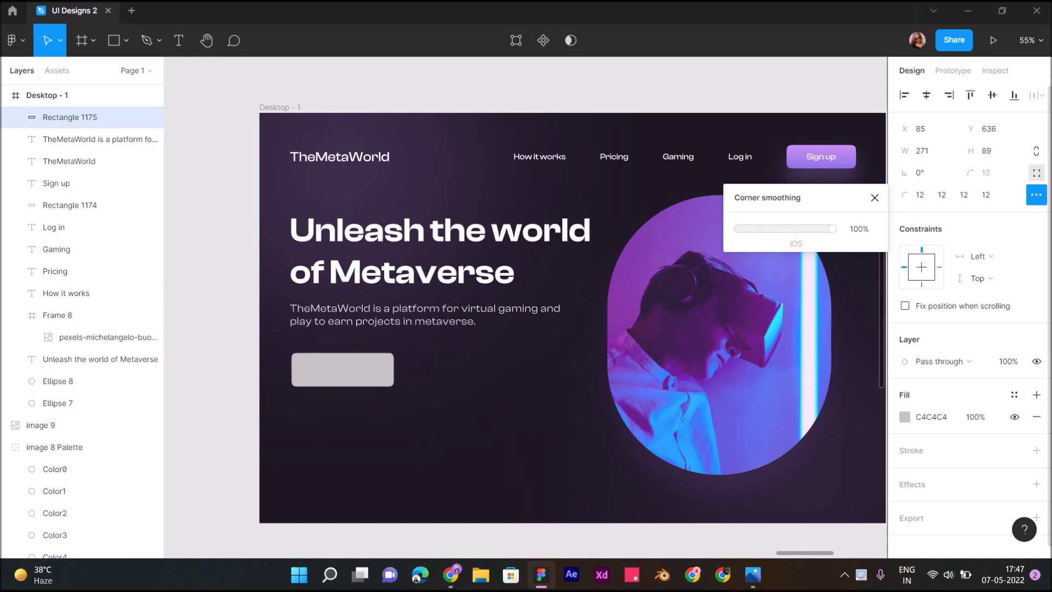
# Fill the rectangle with a linear gradient from purple to cyan 29C4FC
pyautogui.click(904, 417)
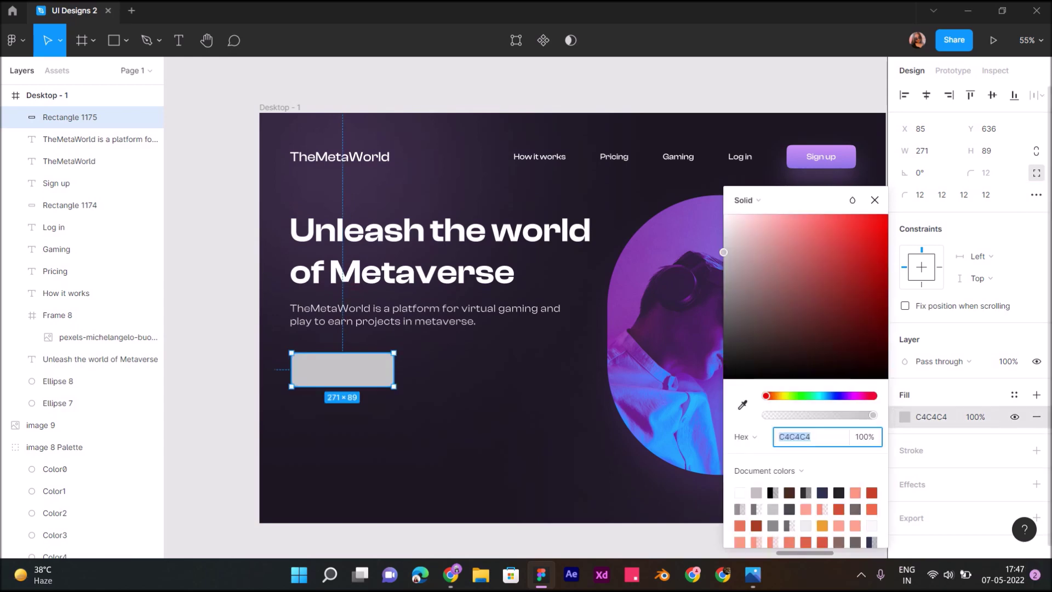
pyautogui.click(745, 200)
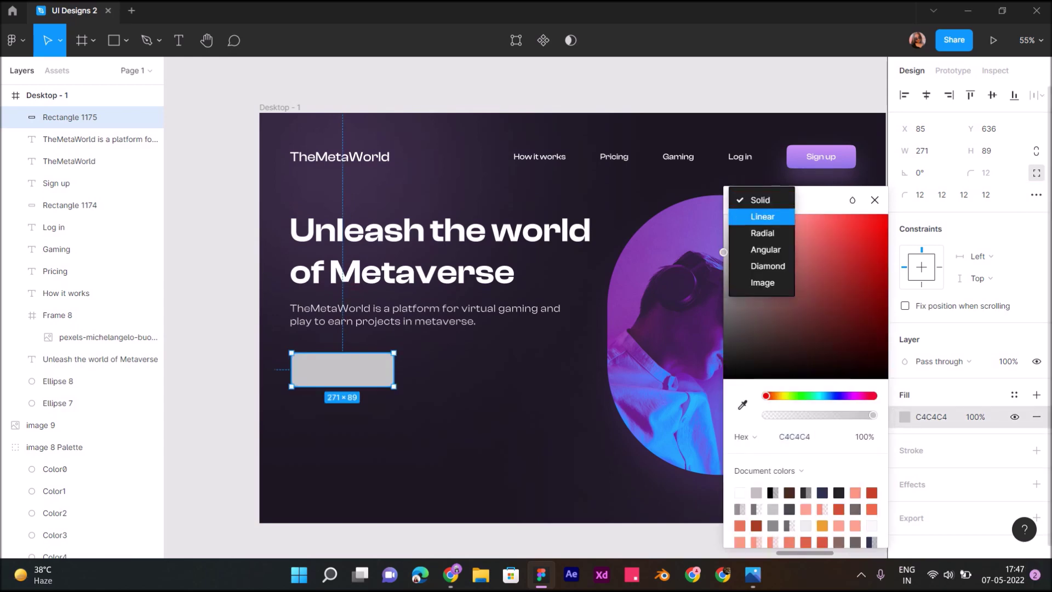
pyautogui.click(762, 216)
pyautogui.click(743, 405)
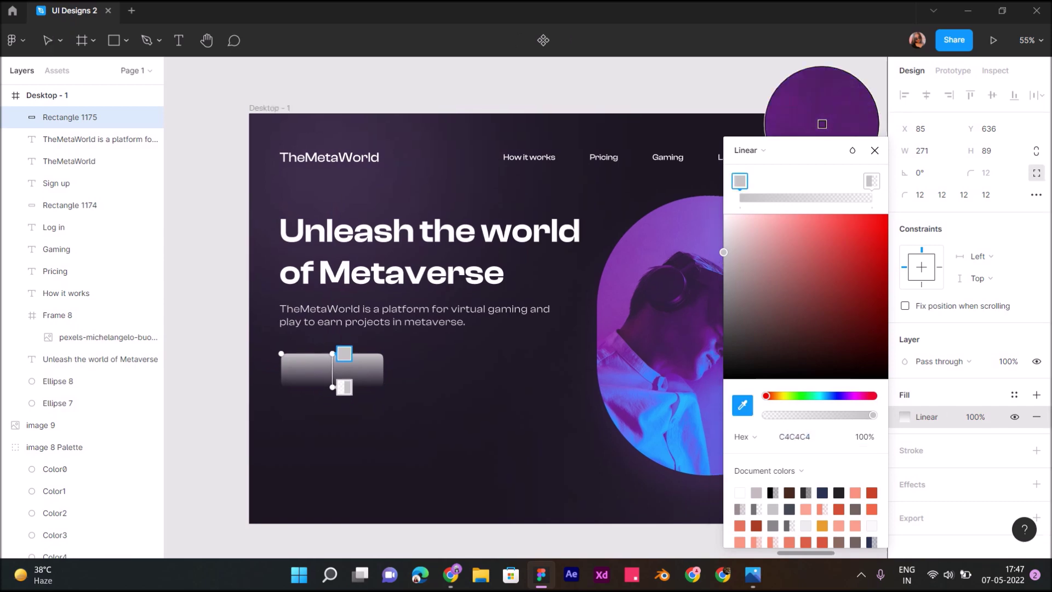
pyautogui.hscroll(3, 822, 124)
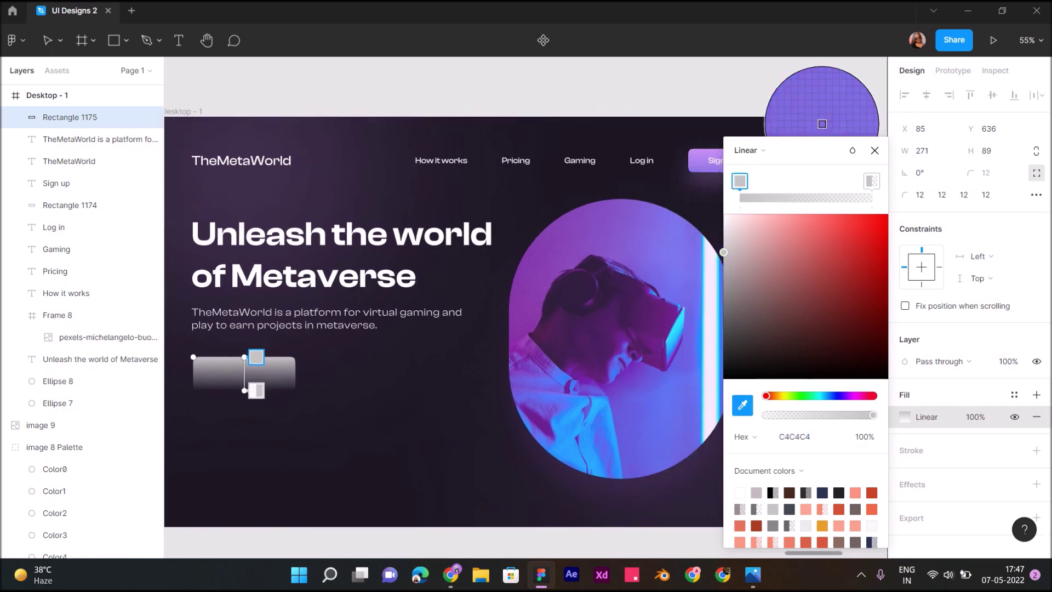
pyautogui.click(822, 124)
pyautogui.click(871, 181)
pyautogui.click(742, 405)
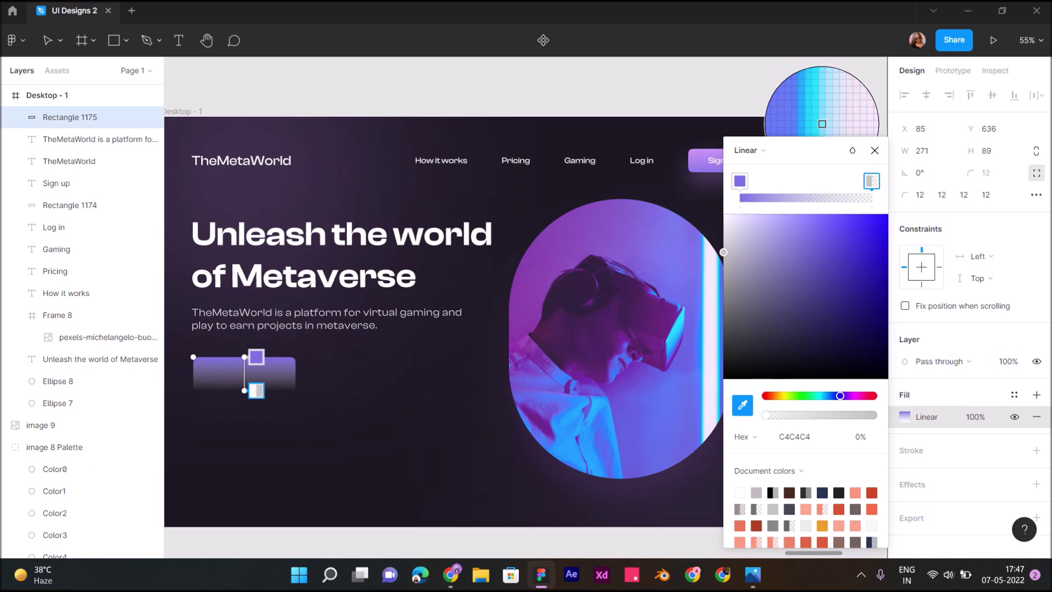
pyautogui.click(822, 124)
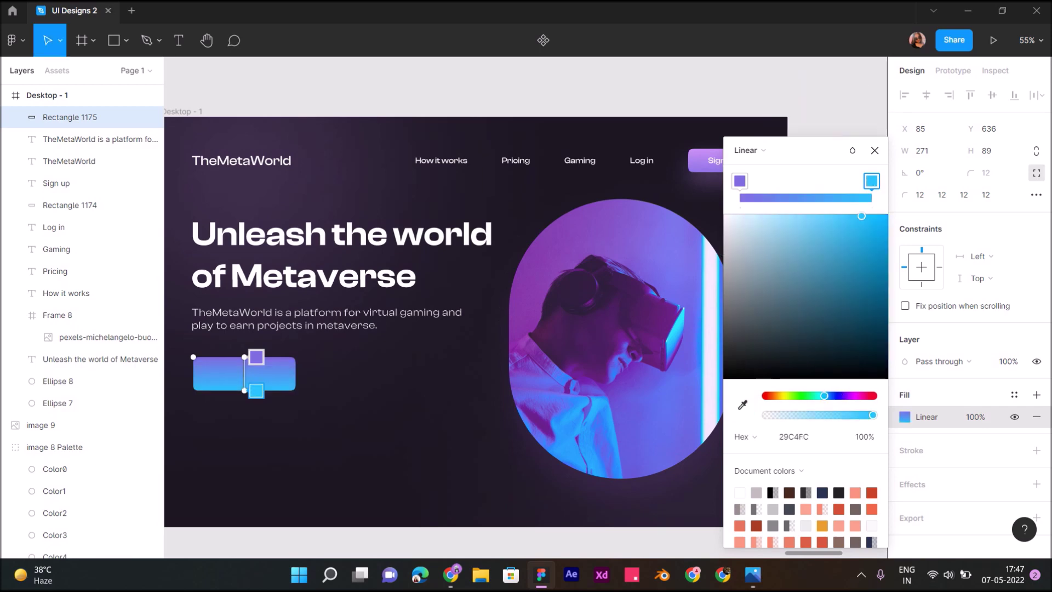
pyautogui.hscroll(-2, 472, 318)
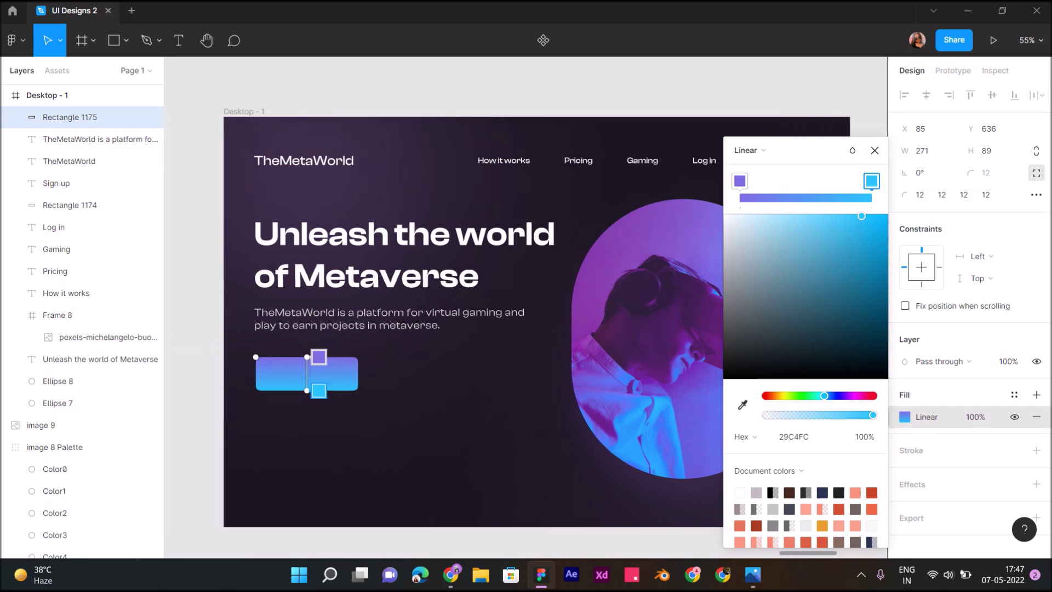
pyautogui.moveTo(307, 390)
pyautogui.mouseDown()
pyautogui.moveTo(307, 422)
pyautogui.moveTo(306, 409)
pyautogui.mouseUp()
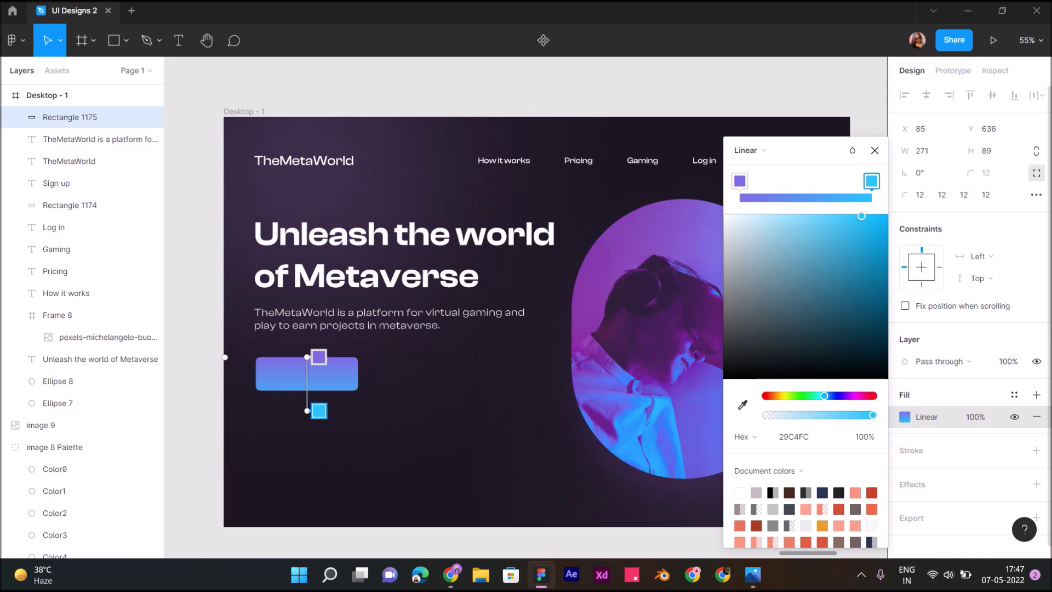
pyautogui.moveTo(970, 485)
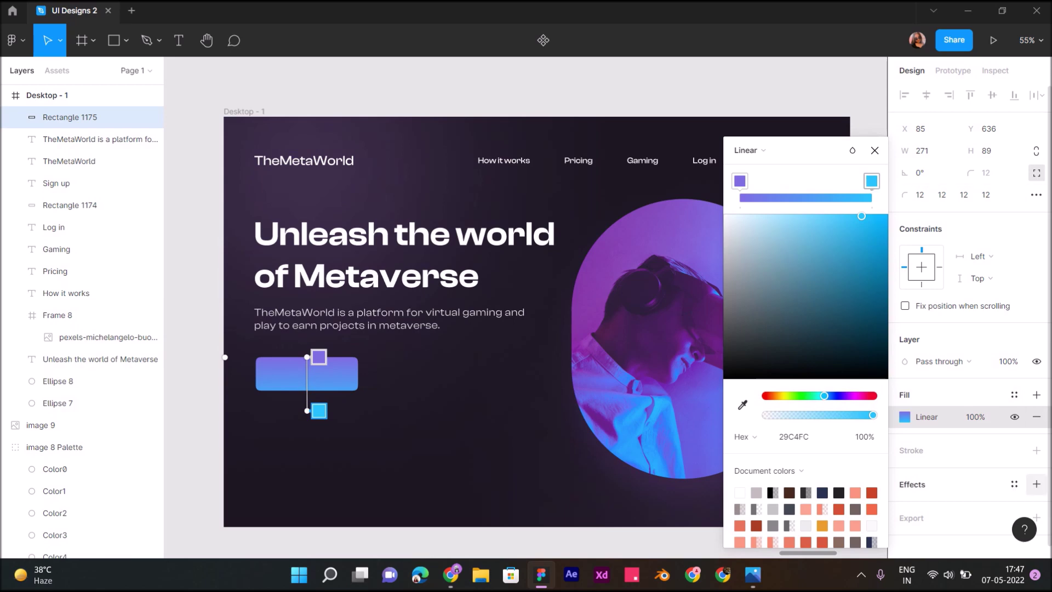
# Add a drop shadow with Y offset 40 coloured with the button's blue
pyautogui.click(1036, 484)
pyautogui.click(905, 507)
pyautogui.press('Tab')
pyautogui.write('40')
pyautogui.press('Return')
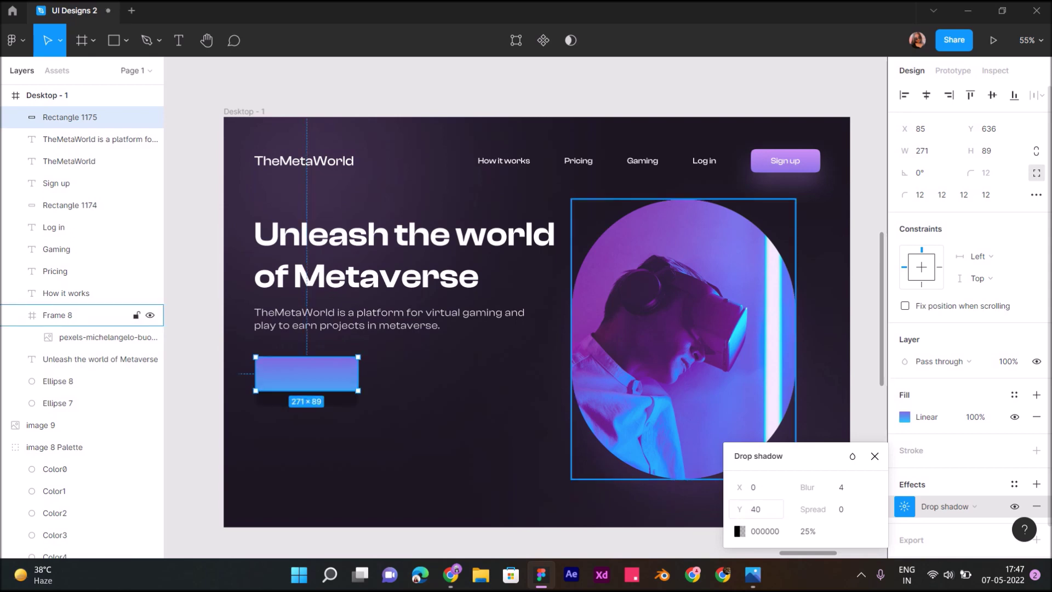
pyautogui.click(740, 531)
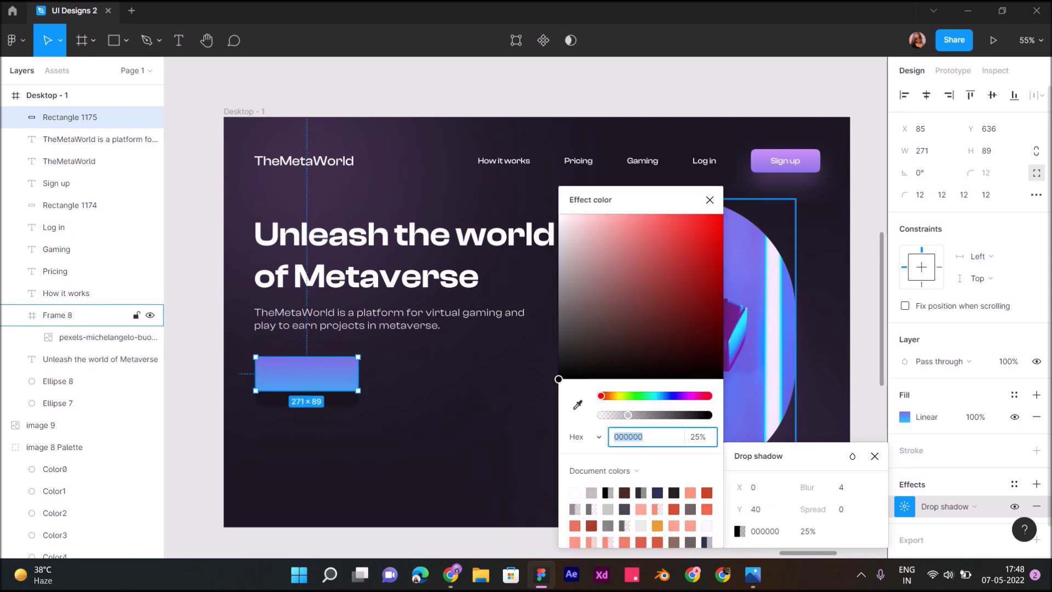
pyautogui.click(578, 405)
pyautogui.click(822, 124)
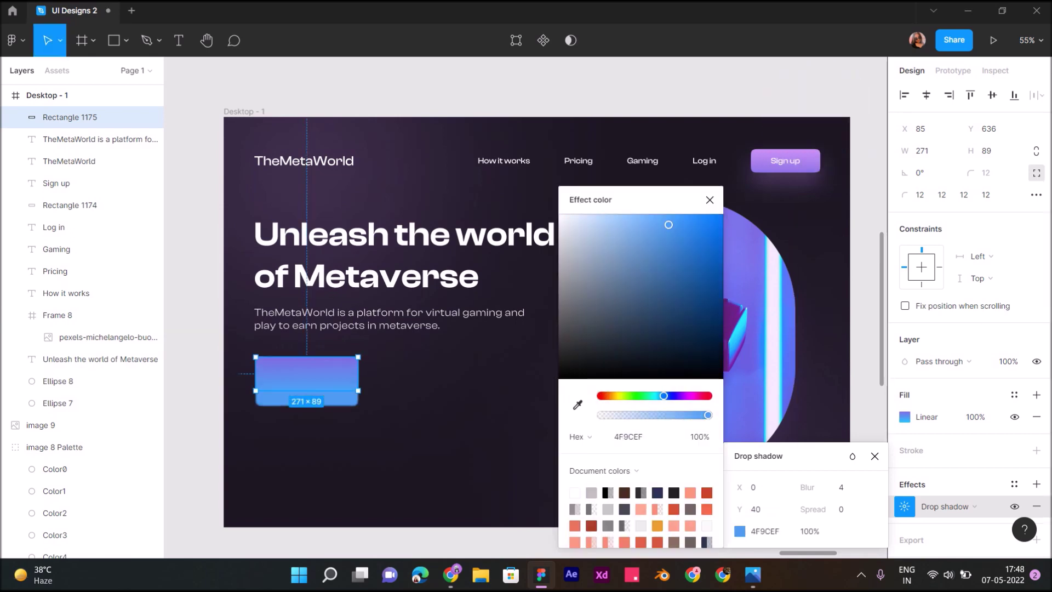
# Set the button shadow's blur to 80 and opacity to 25%
pyautogui.click(810, 531)
pyautogui.write('30')
pyautogui.press('Return')
pyautogui.press('Tab')
pyautogui.write('0')
pyautogui.press('Return')
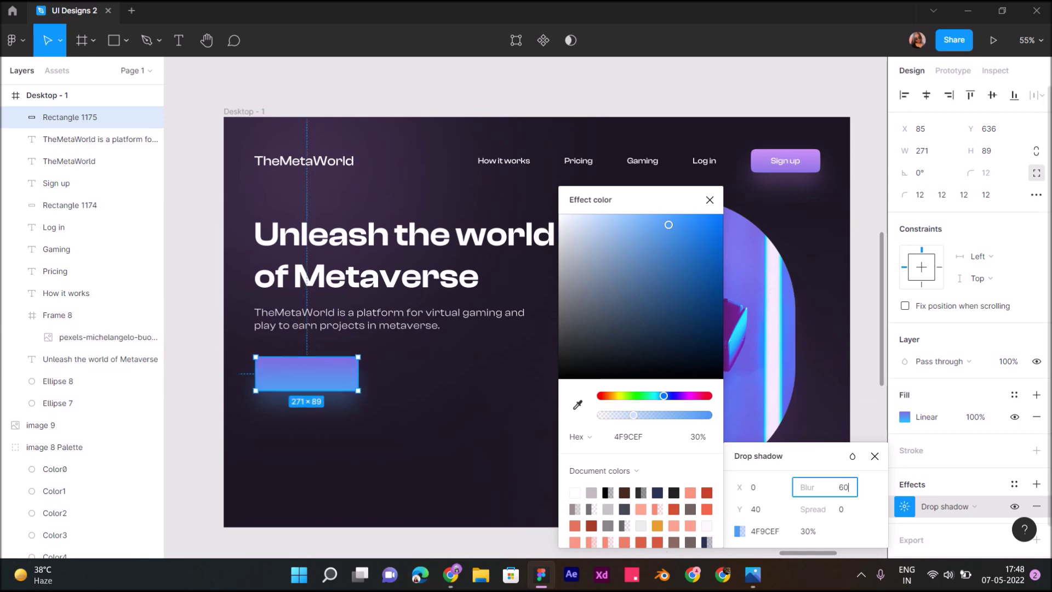
pyautogui.write('80')
pyautogui.press('Return')
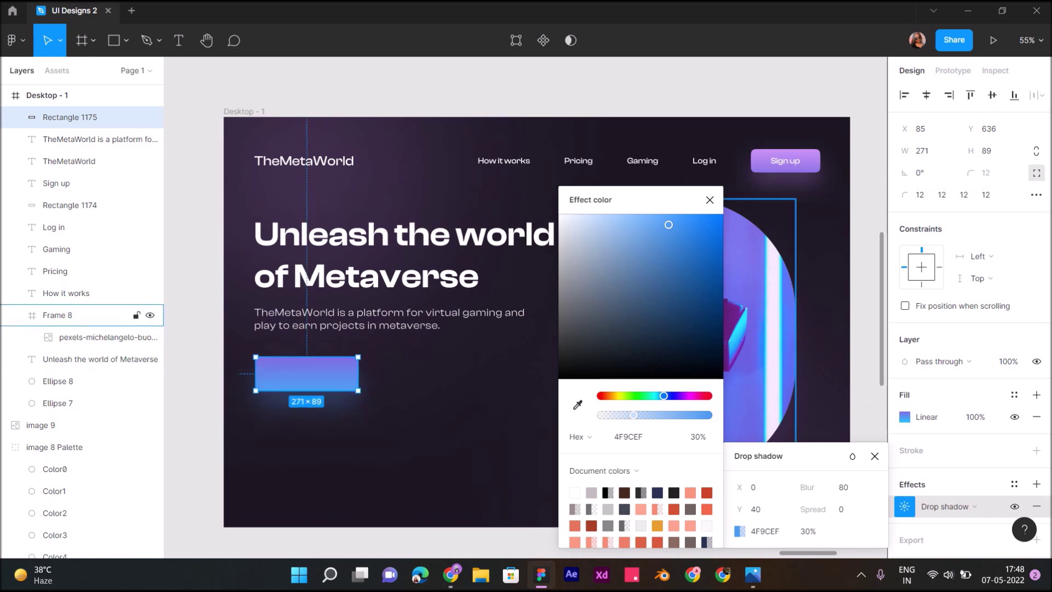
pyautogui.click(809, 531)
pyautogui.press('BackSpace')
pyautogui.press('BackSpace')
pyautogui.write('25')
pyautogui.press('Return')
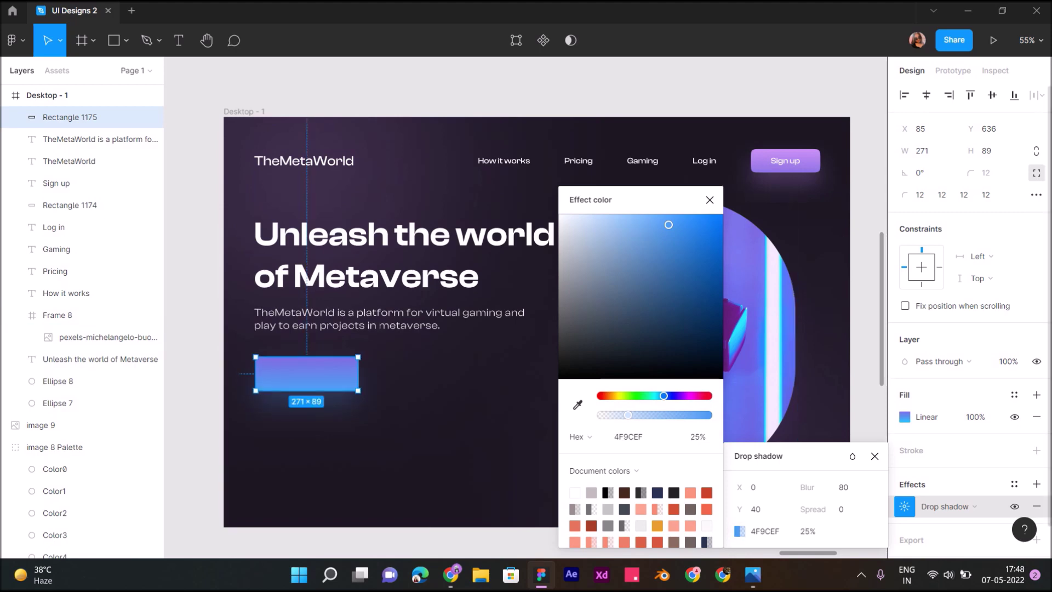
pyautogui.click(709, 199)
pyautogui.press('Escape')
pyautogui.press('Escape')
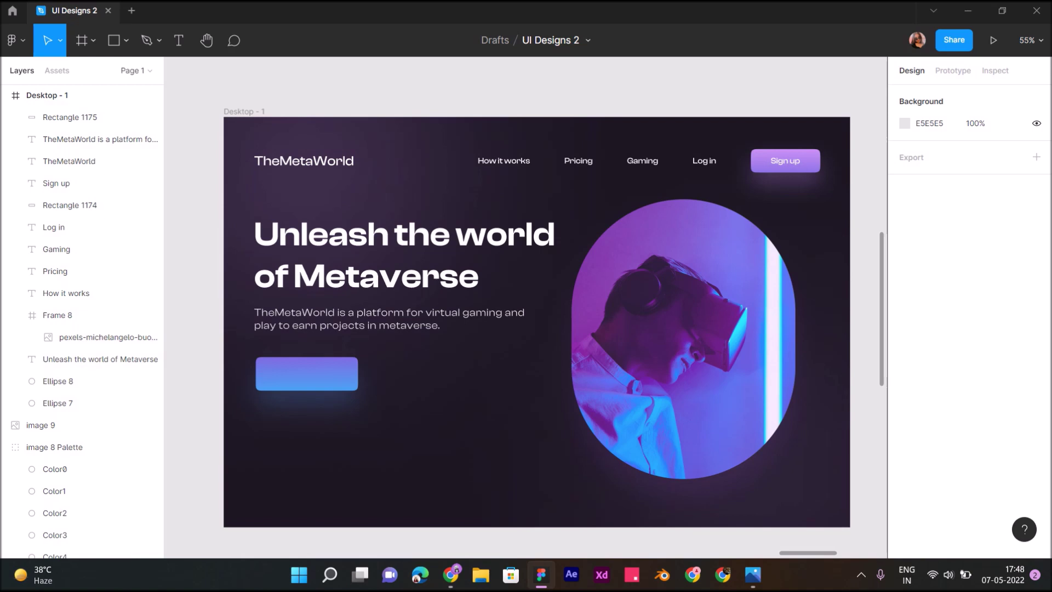
# Recolour the Ellipse 7 glow to the button blue 5992EC at 60% opacity
pyautogui.click(57, 403)
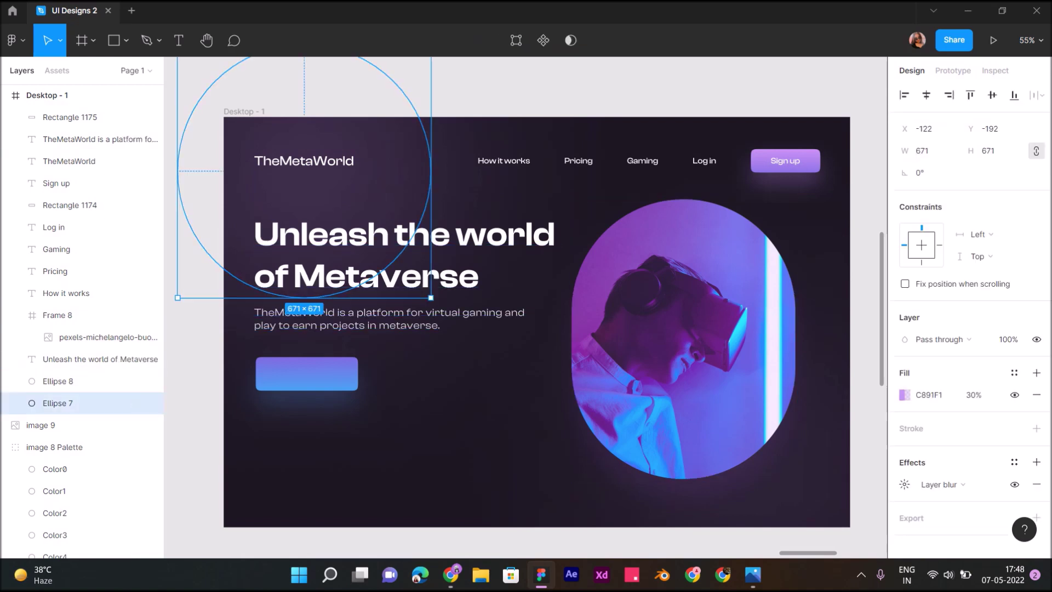
pyautogui.click(928, 394)
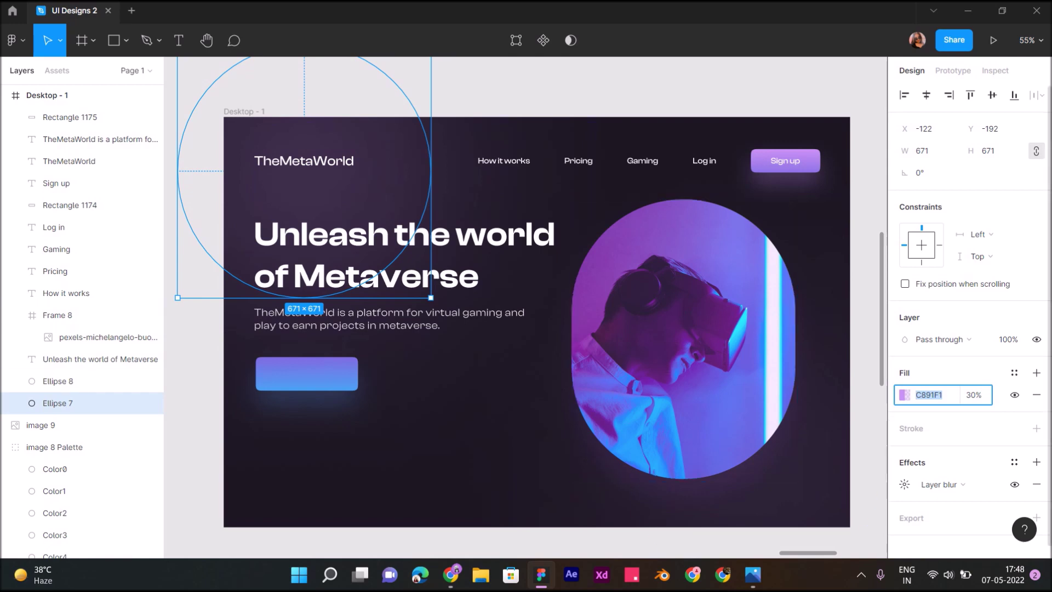
pyautogui.click(904, 394)
pyautogui.click(743, 405)
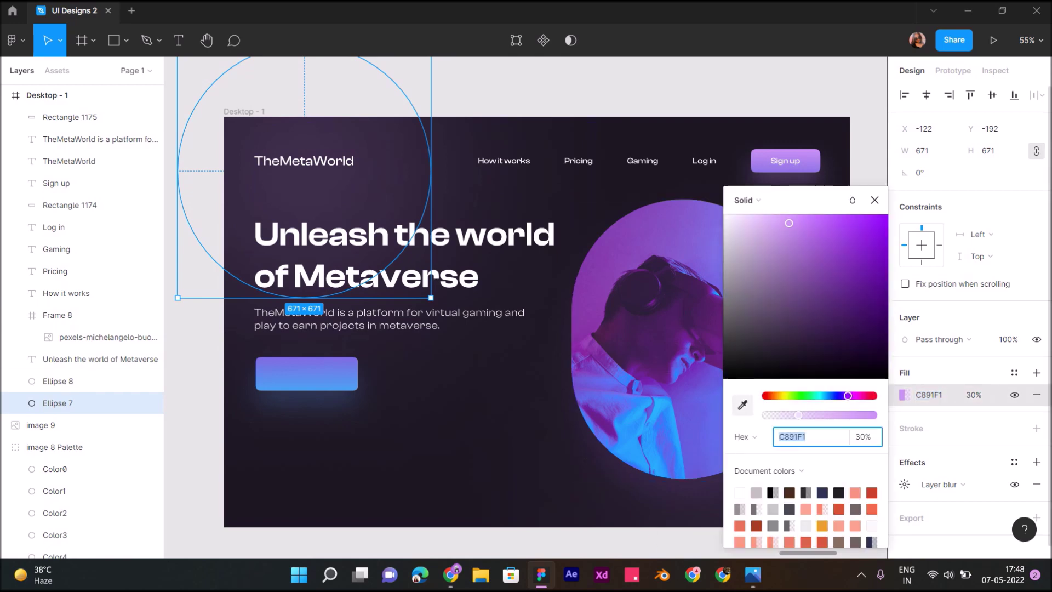
pyautogui.click(822, 124)
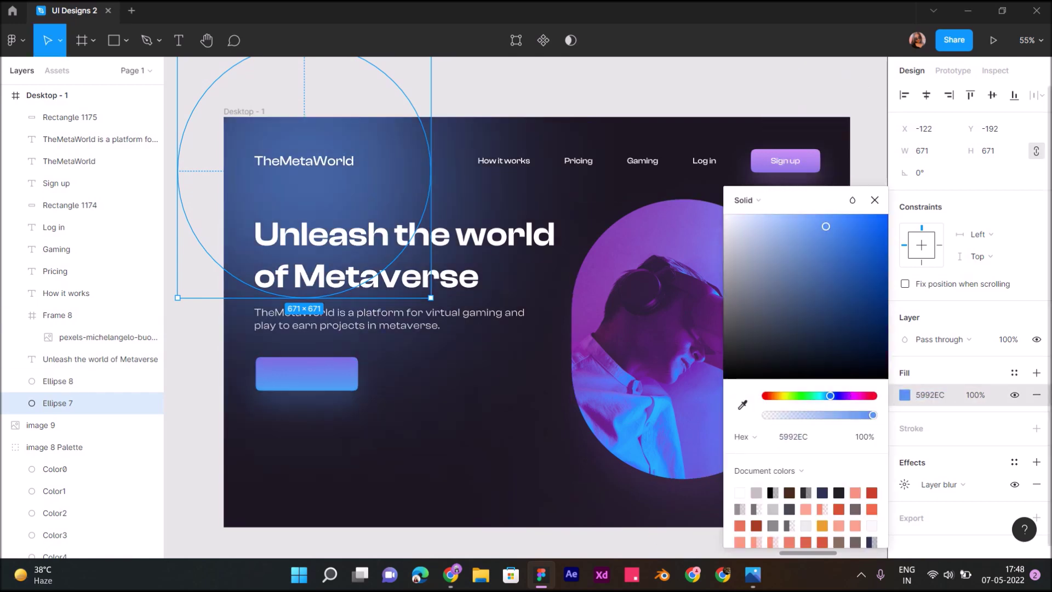
pyautogui.click(975, 395)
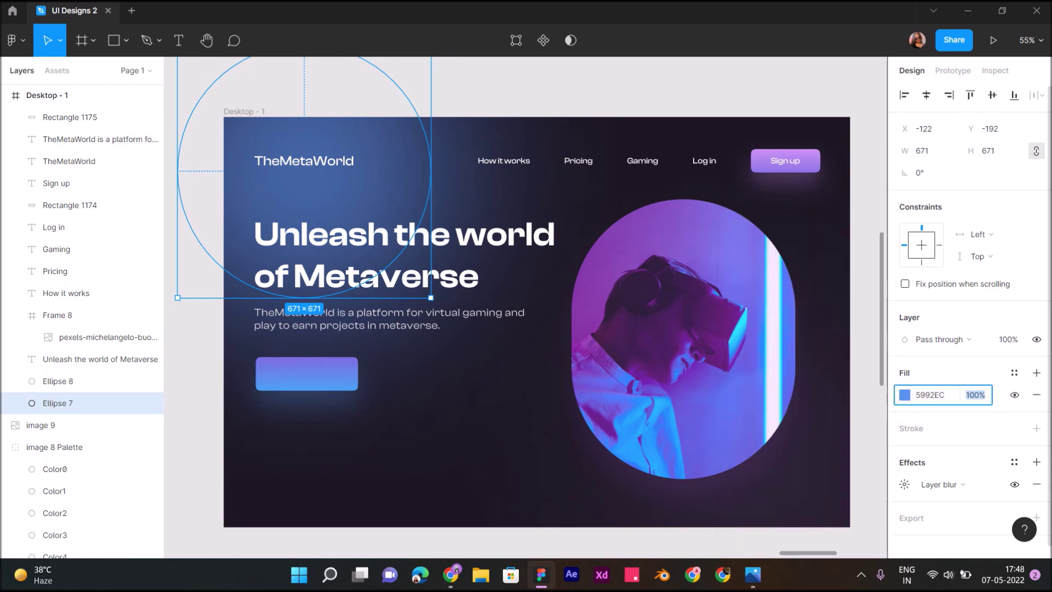
pyautogui.write('40')
pyautogui.press('Return')
pyautogui.click(974, 395)
pyautogui.write('60')
pyautogui.press('Return')
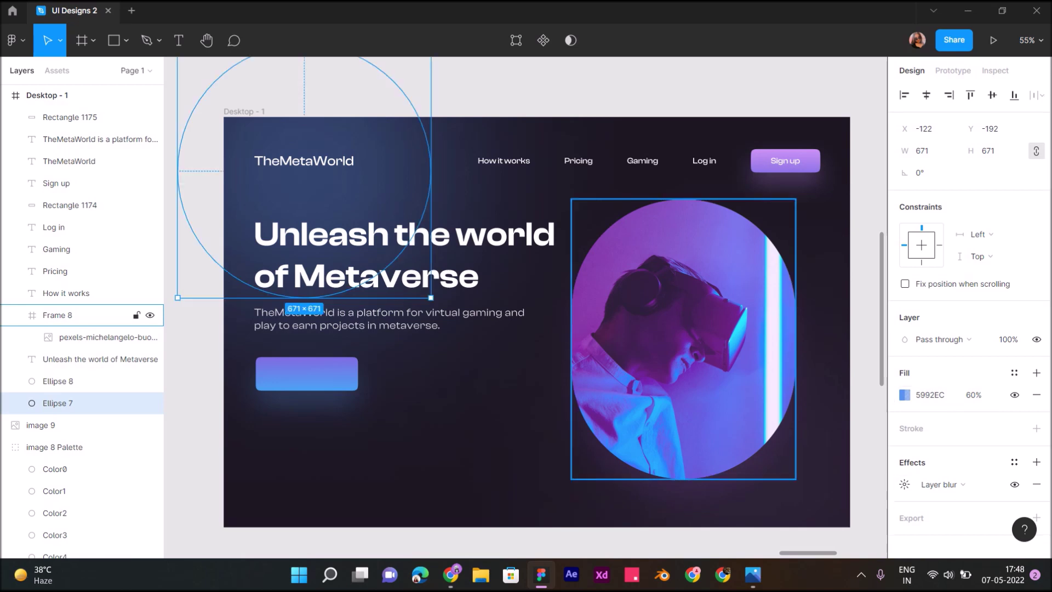
pyautogui.click(69, 205)
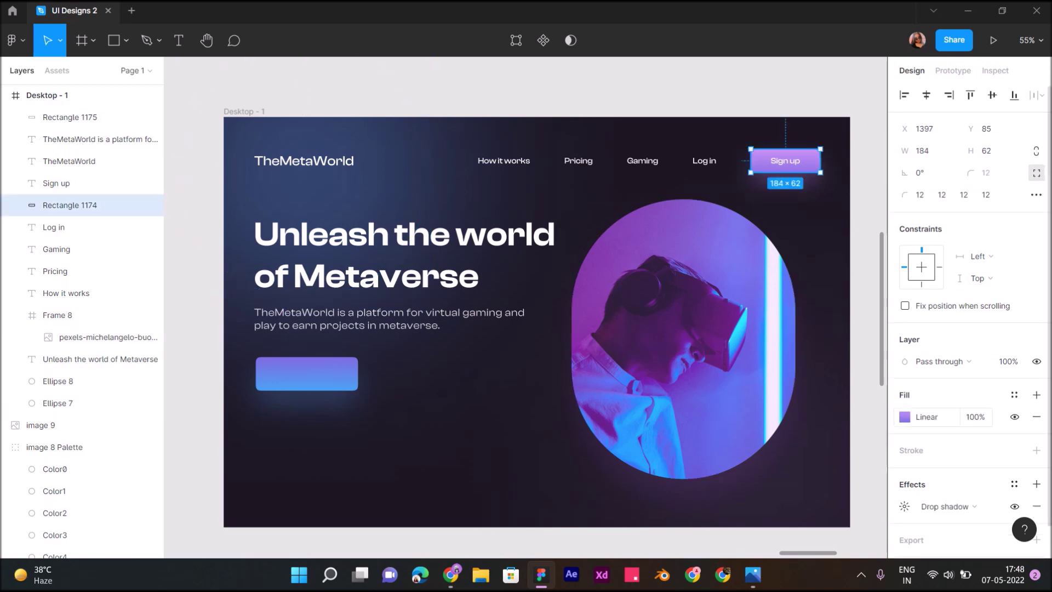
# Set the Sign up button's gradient stops to purple and blue 4AA2F1
pyautogui.click(905, 416)
pyautogui.click(743, 405)
pyautogui.click(822, 124)
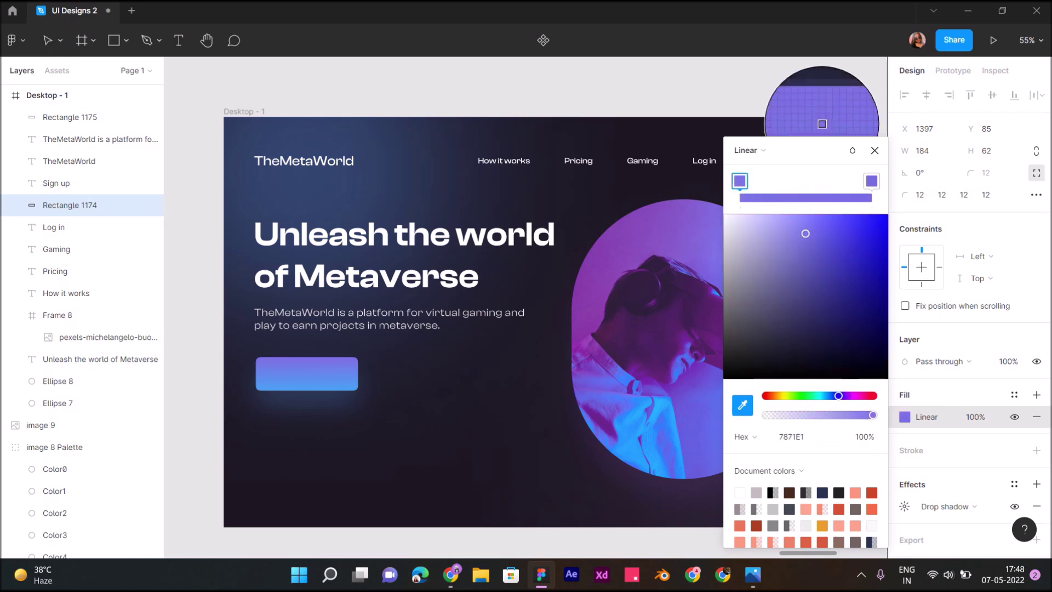
pyautogui.click(872, 180)
pyautogui.click(743, 405)
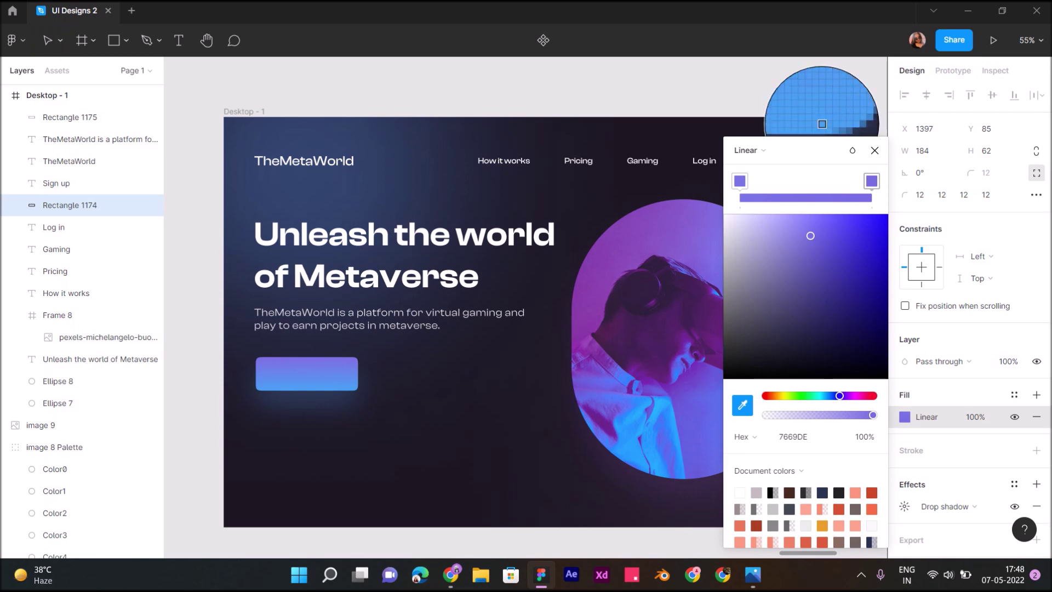
pyautogui.click(822, 124)
pyautogui.hscroll(5, 526, 290)
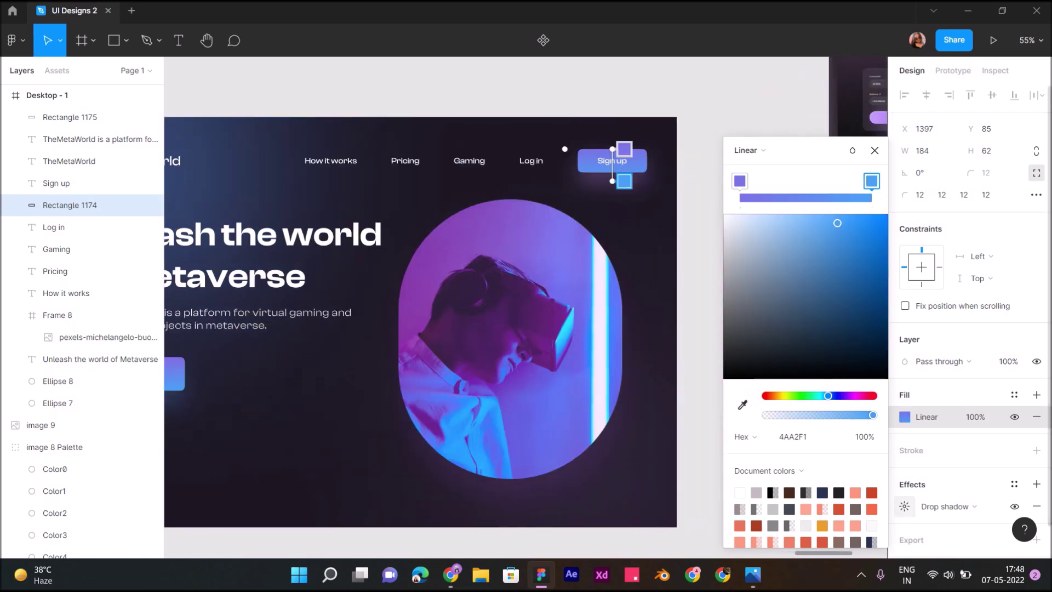
# Give the Sign up button's drop shadow blue 519AEE at 25% opacity
pyautogui.click(905, 506)
pyautogui.click(739, 531)
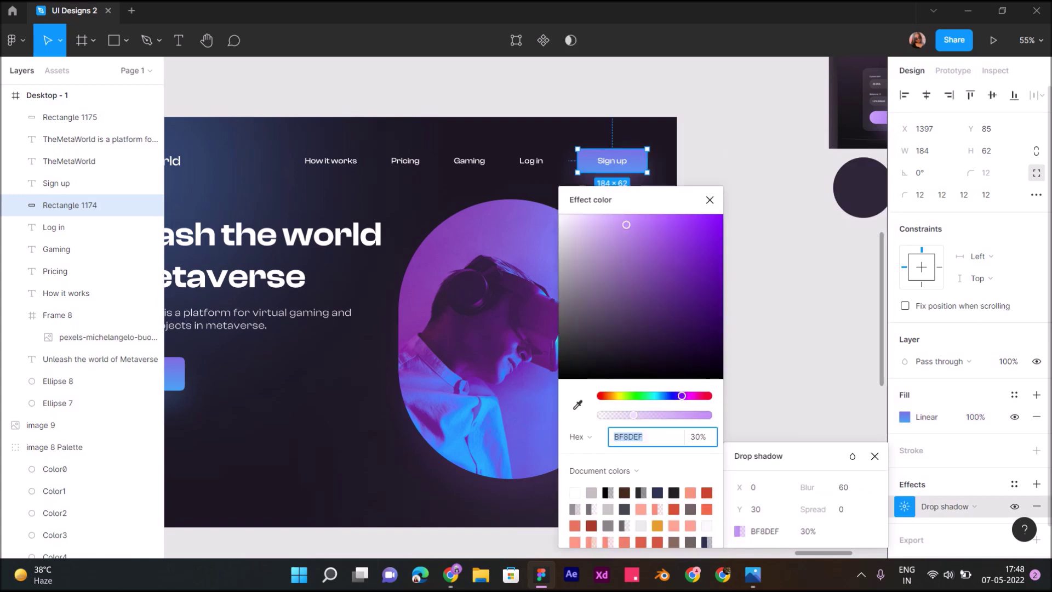
pyautogui.click(578, 405)
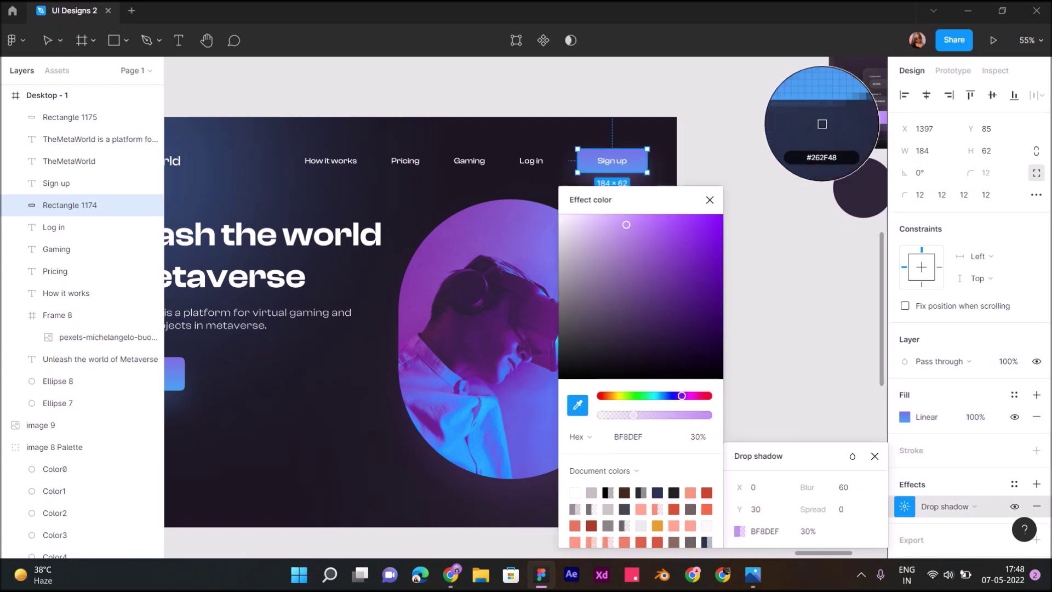
pyautogui.click(822, 123)
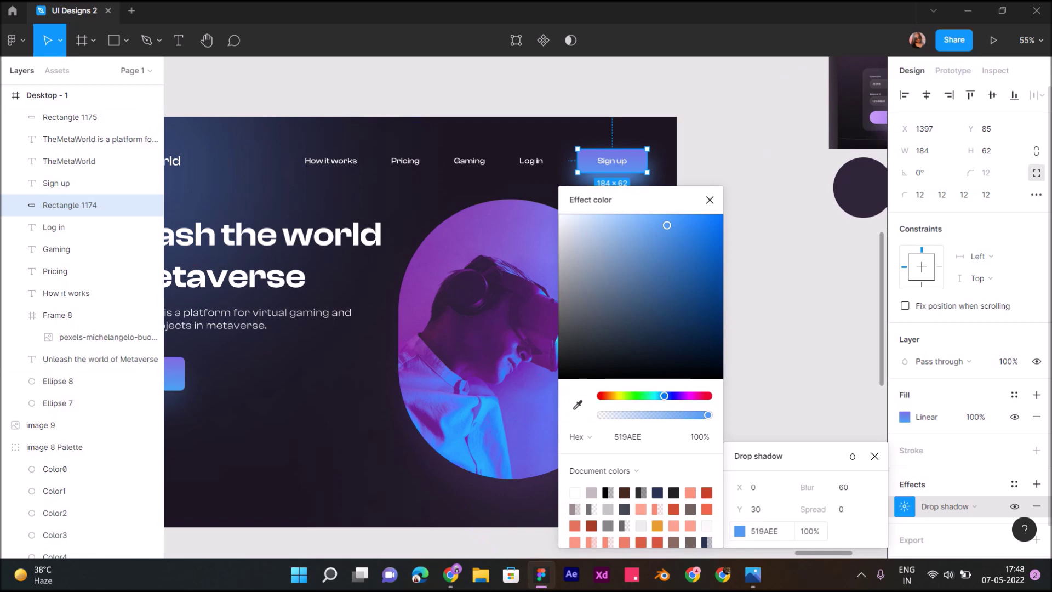
pyautogui.hotkey('ctrl', 'a')
pyautogui.write('25')
pyautogui.press('Return')
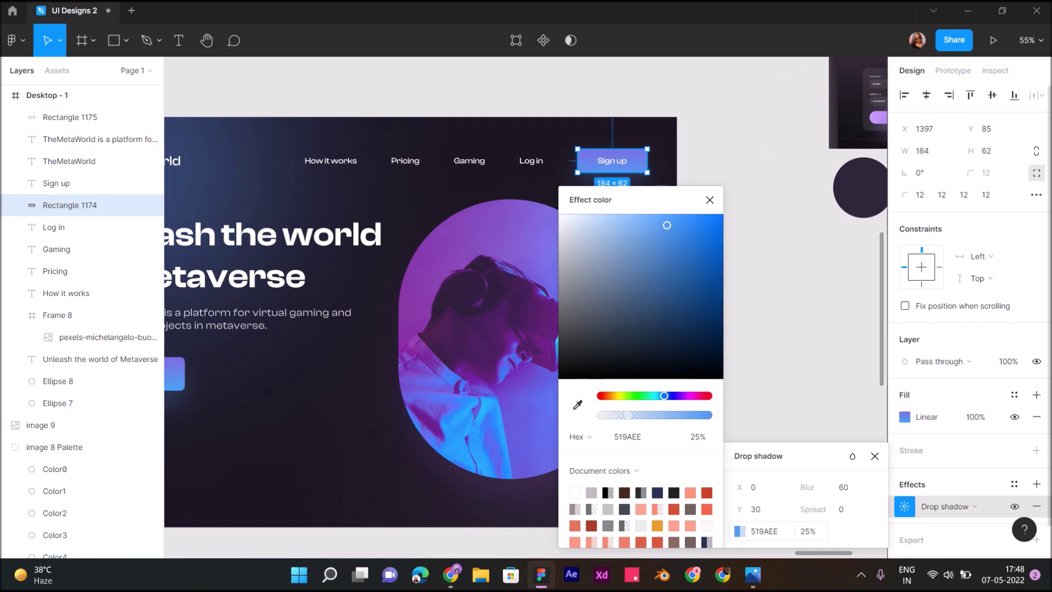
pyautogui.press('Escape')
pyautogui.hscroll(-4, 526, 318)
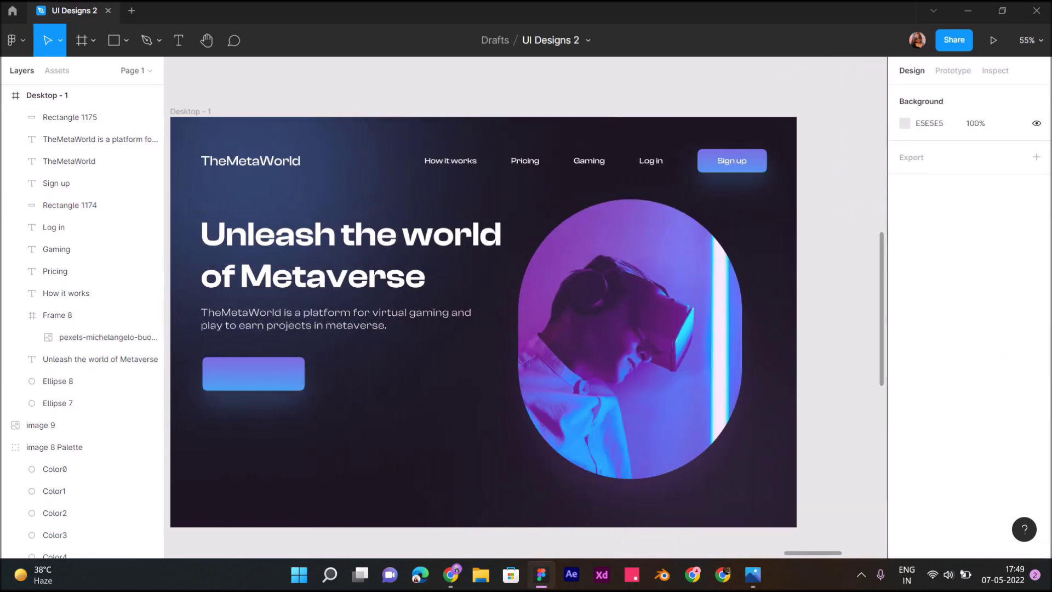
pyautogui.hscroll(-1, 527, 318)
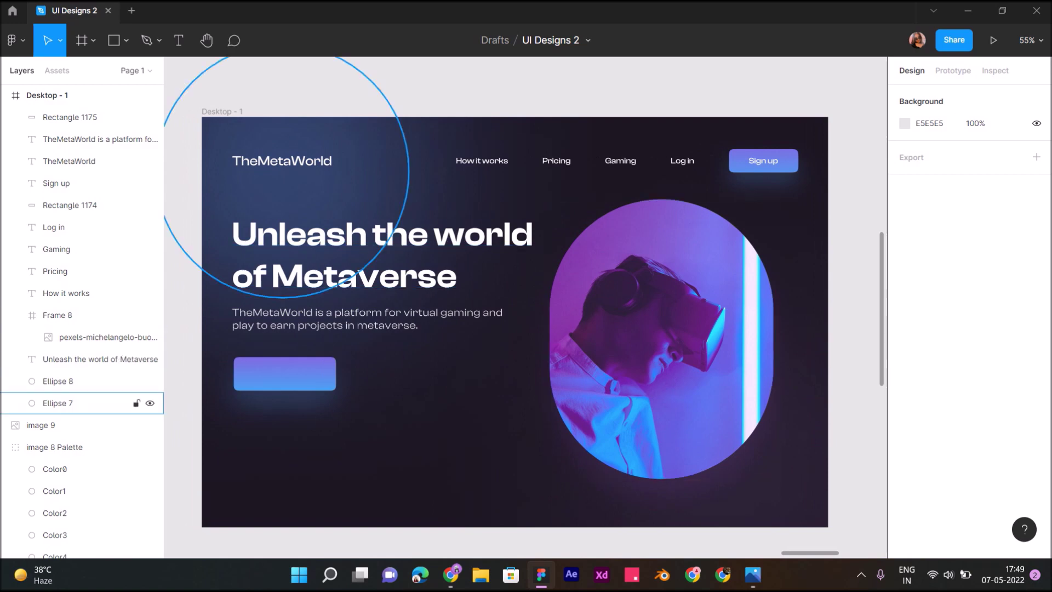
# Dim the Ellipse 7 blue glow to 35% fill opacity
pyautogui.click(61, 403)
pyautogui.click(974, 394)
pyautogui.write('50')
pyautogui.press('Return')
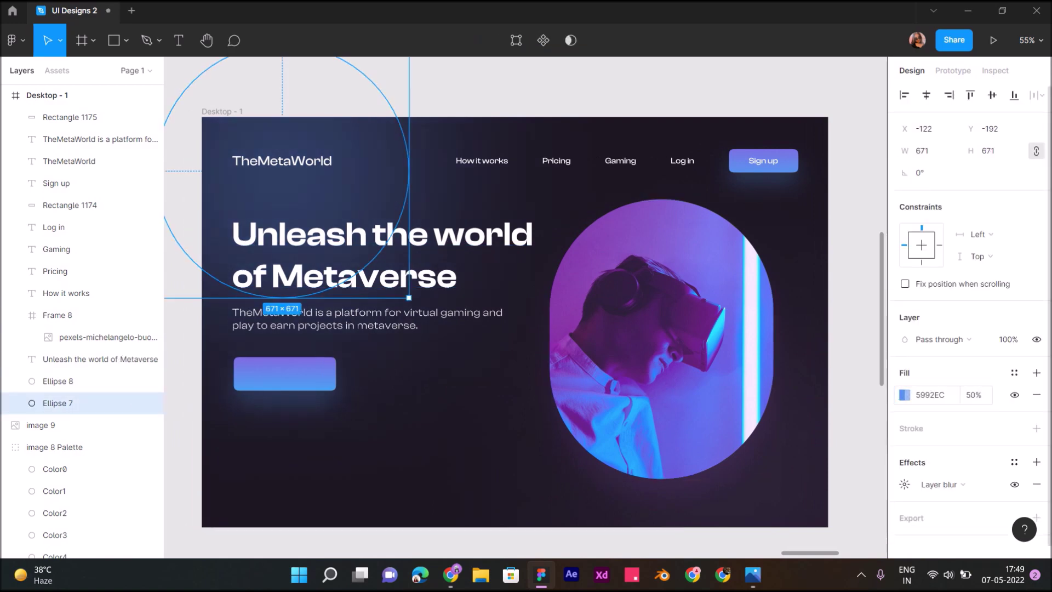
pyautogui.press('Escape')
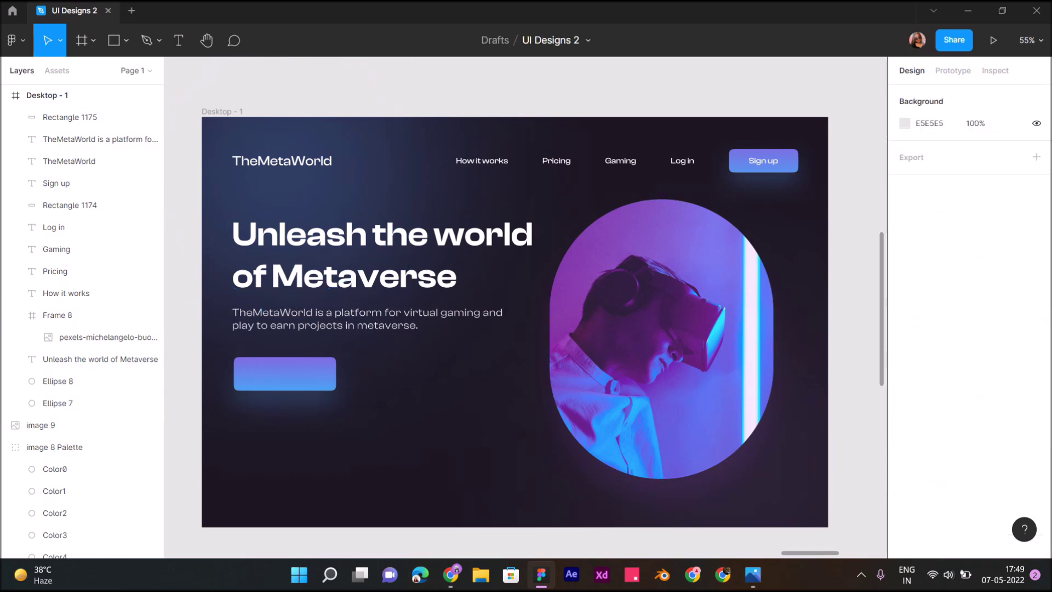
pyautogui.click(58, 403)
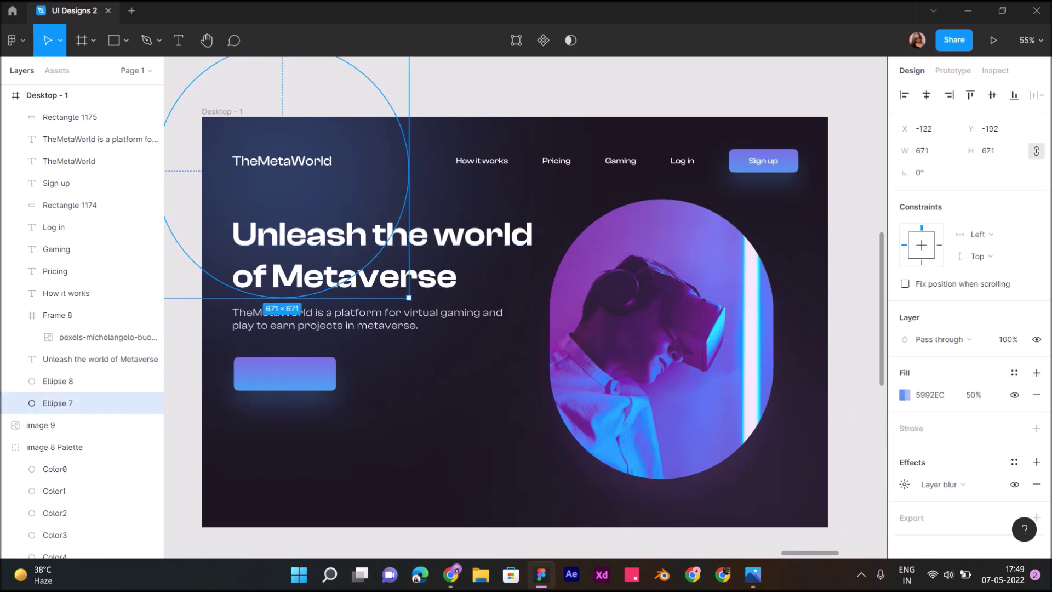
pyautogui.write('30')
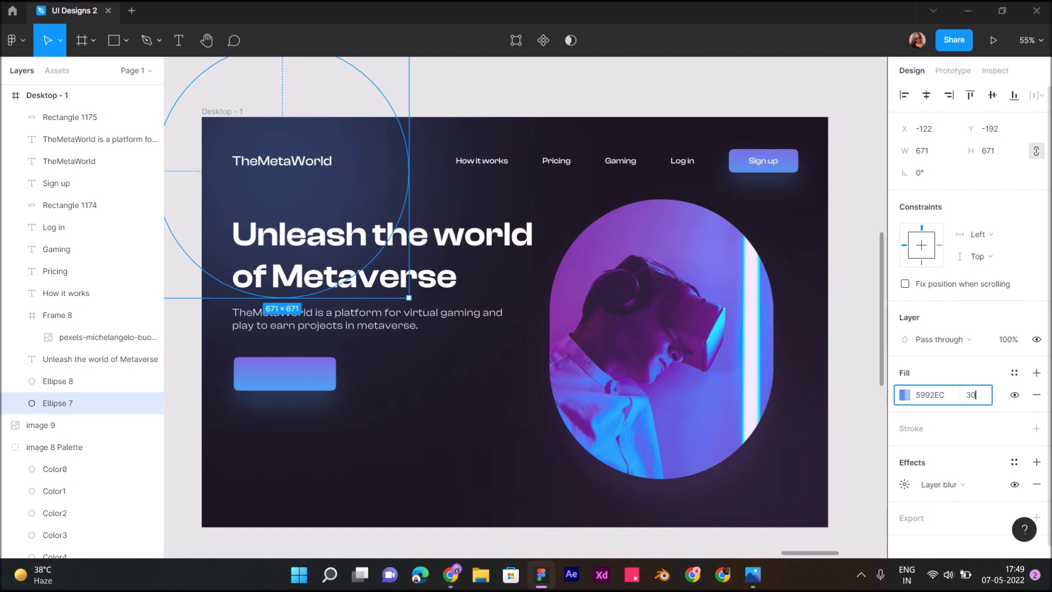
pyautogui.press('Return')
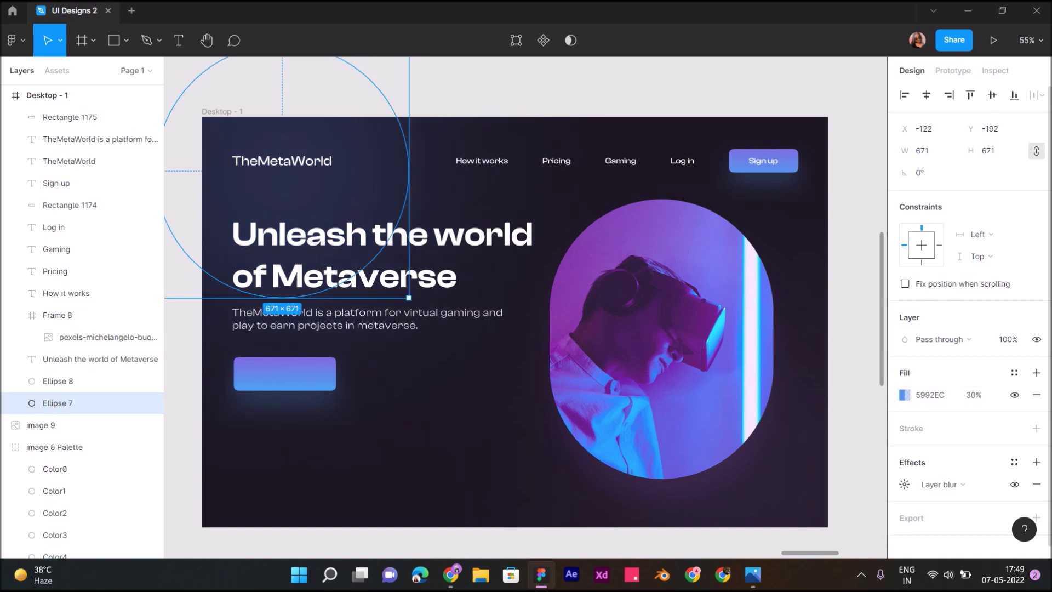
pyautogui.click(974, 394)
pyautogui.write('35')
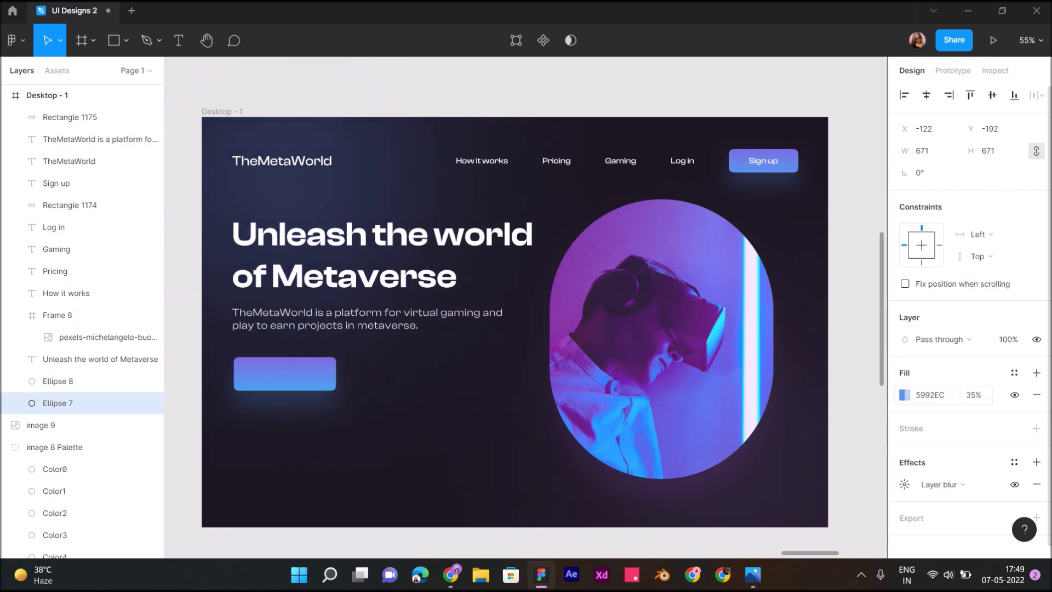
pyautogui.press('Return')
pyautogui.press('Escape')
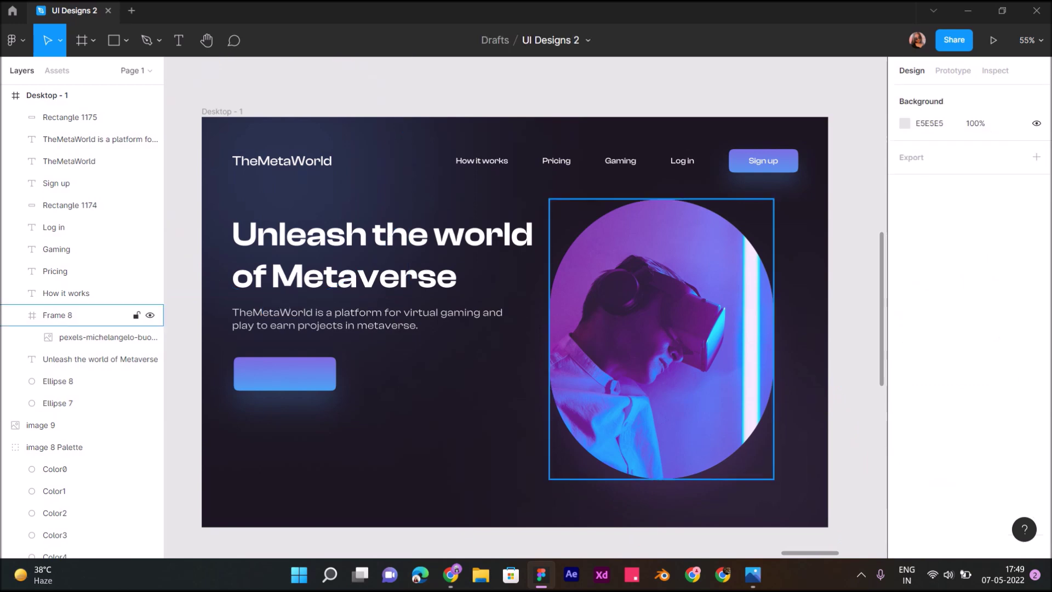
# Remove the drop shadow from the Frame 8 VR photo
pyautogui.click(58, 315)
pyautogui.scroll(-4, 1014, 438)
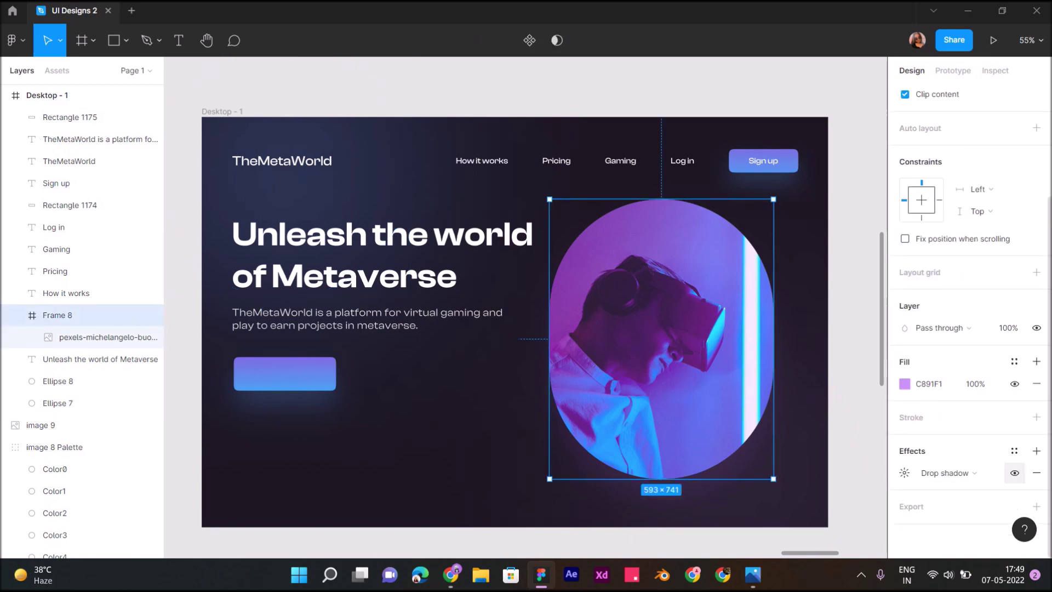
pyautogui.click(1036, 472)
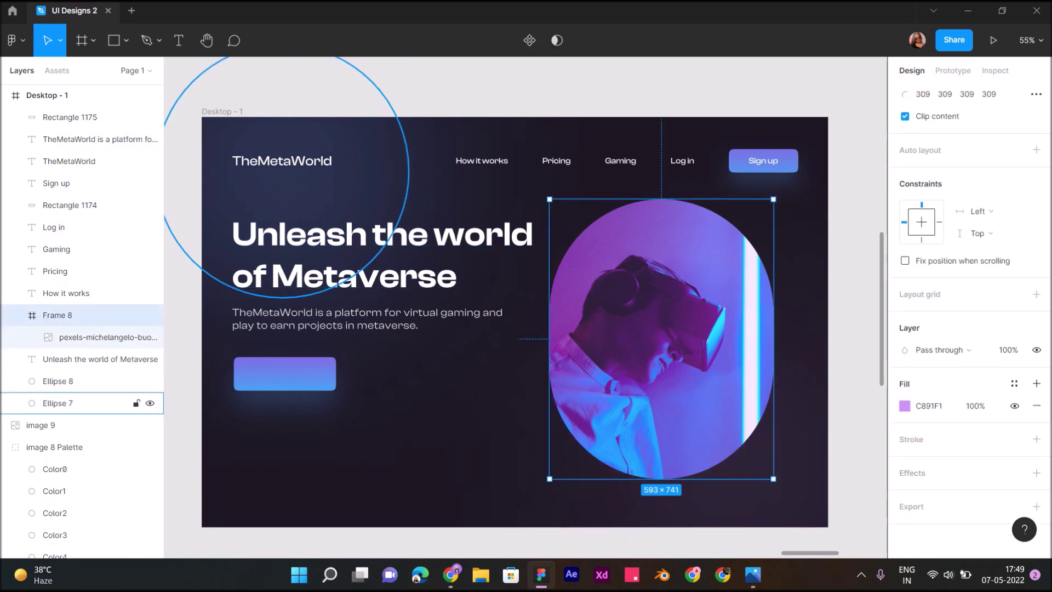
# Duplicate the Ellipse 7 glow circle to sit behind the VR photo
pyautogui.click(69, 161)
pyautogui.click(58, 403)
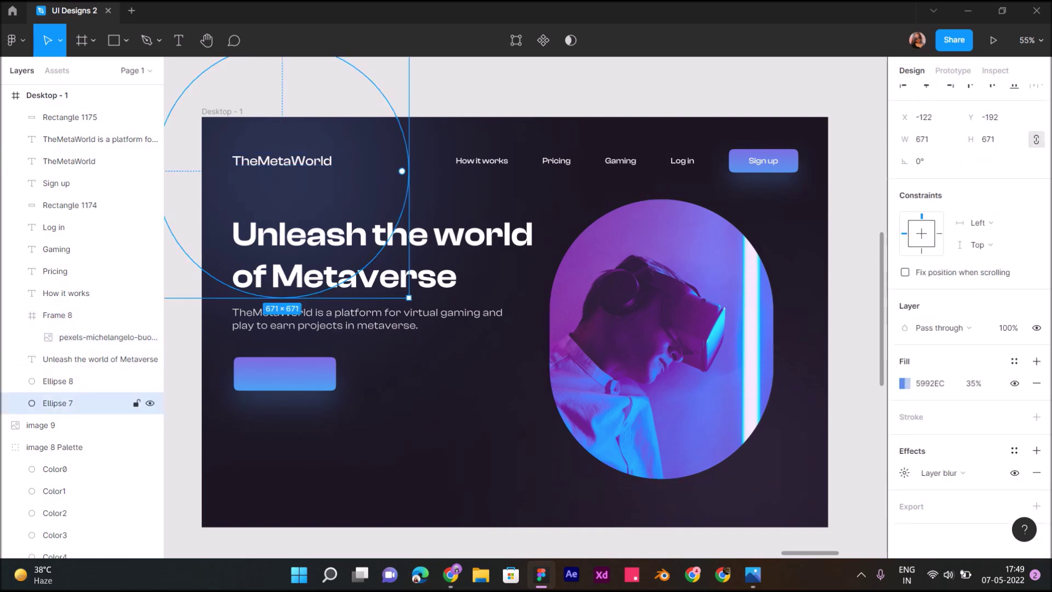
pyautogui.moveTo(306, 198); pyautogui.dragTo(757, 459)
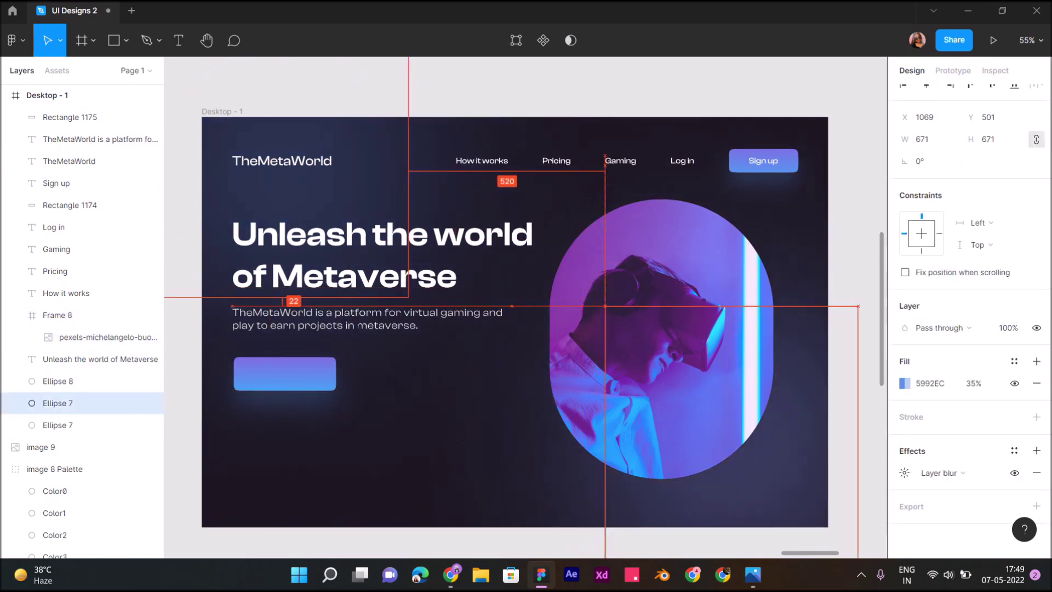
pyautogui.press('Escape')
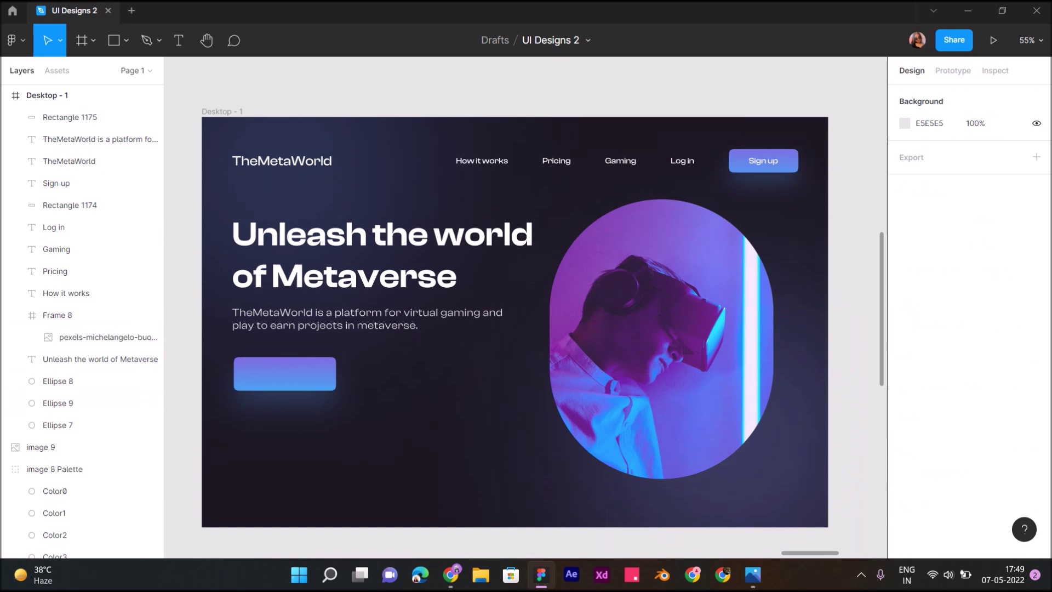
pyautogui.hscroll(-2, 544, 318)
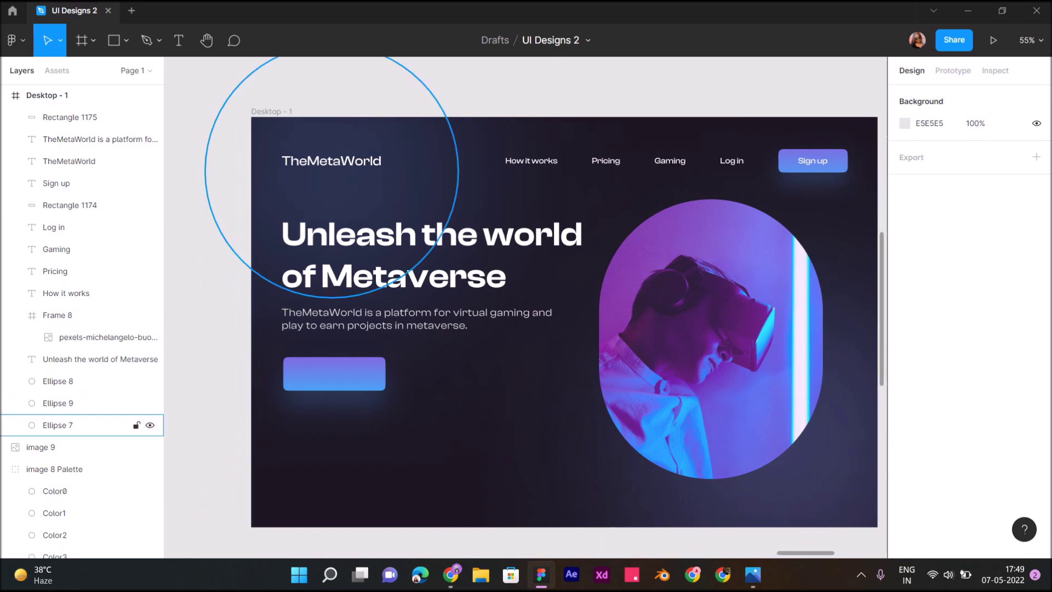
# Check the Desktop - 1 frame's dark background fill colour
pyautogui.click(55, 95)
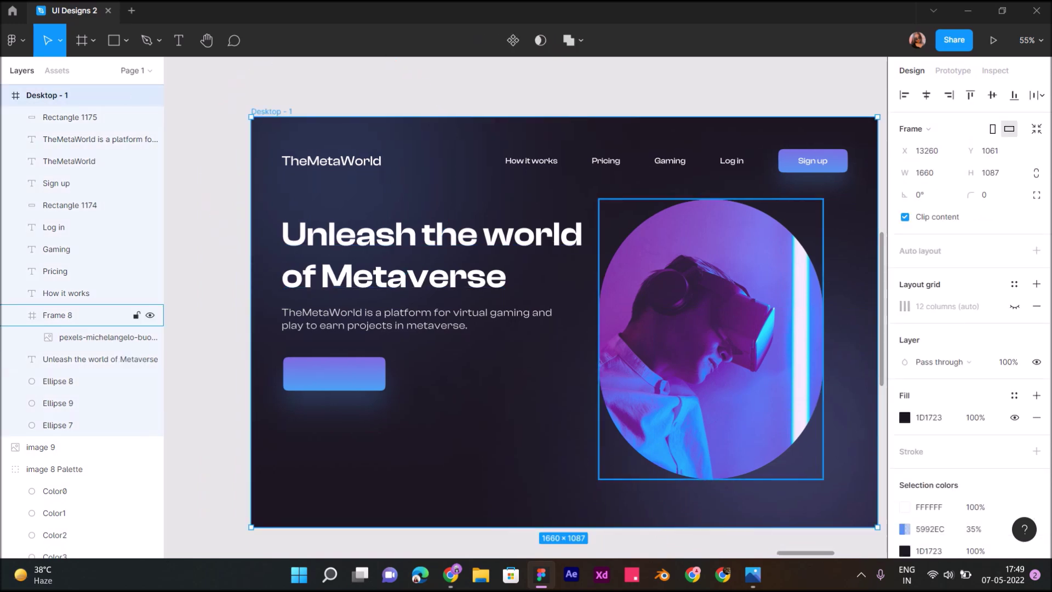
pyautogui.click(904, 417)
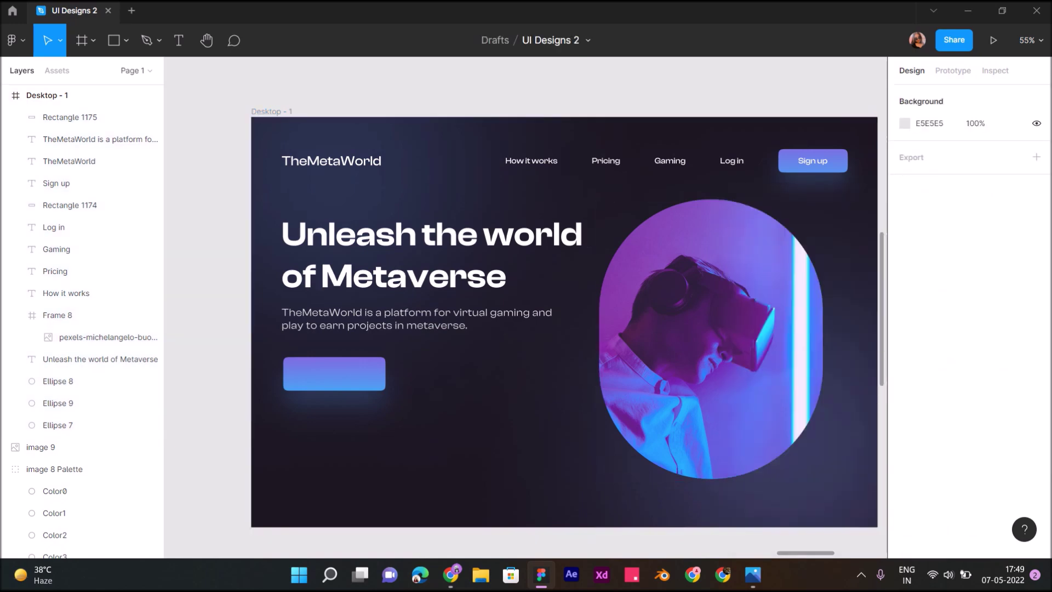
pyautogui.keyDown('ctrl'); pyautogui.scroll(5, 333, 347); pyautogui.keyUp('ctrl')
# Align the gradient button to the headline's left edge and add an 'Explore now' label on it
pyautogui.click(335, 394)
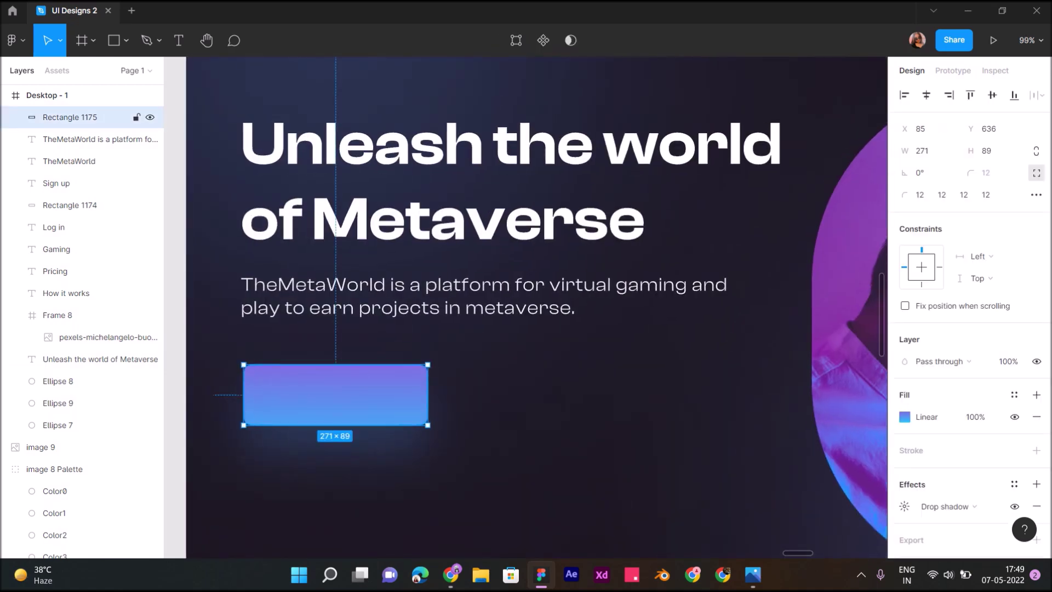
pyautogui.moveTo(335, 395); pyautogui.dragTo(333, 395)
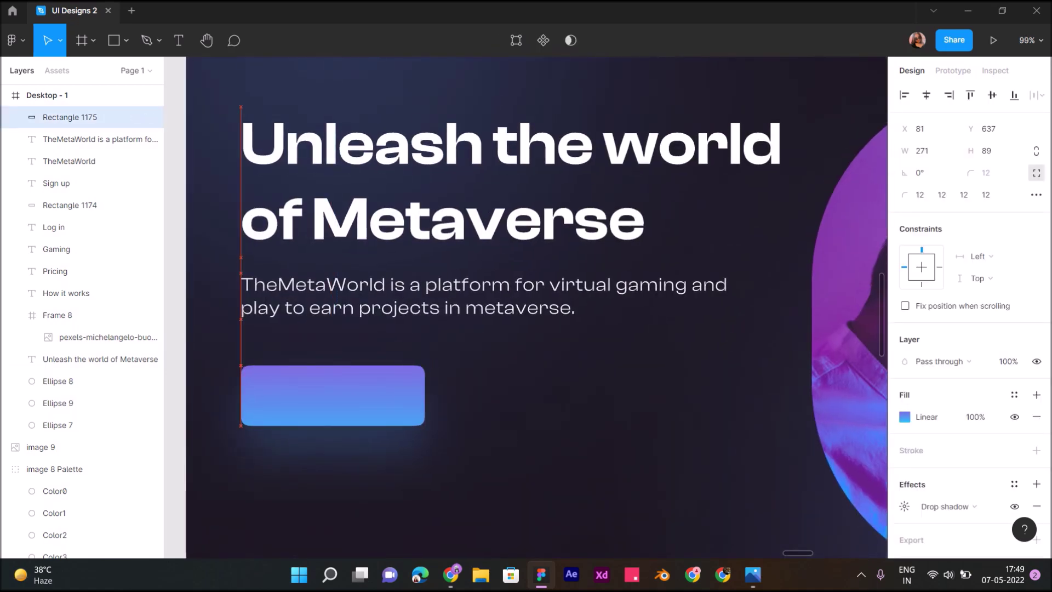
pyautogui.click(178, 40)
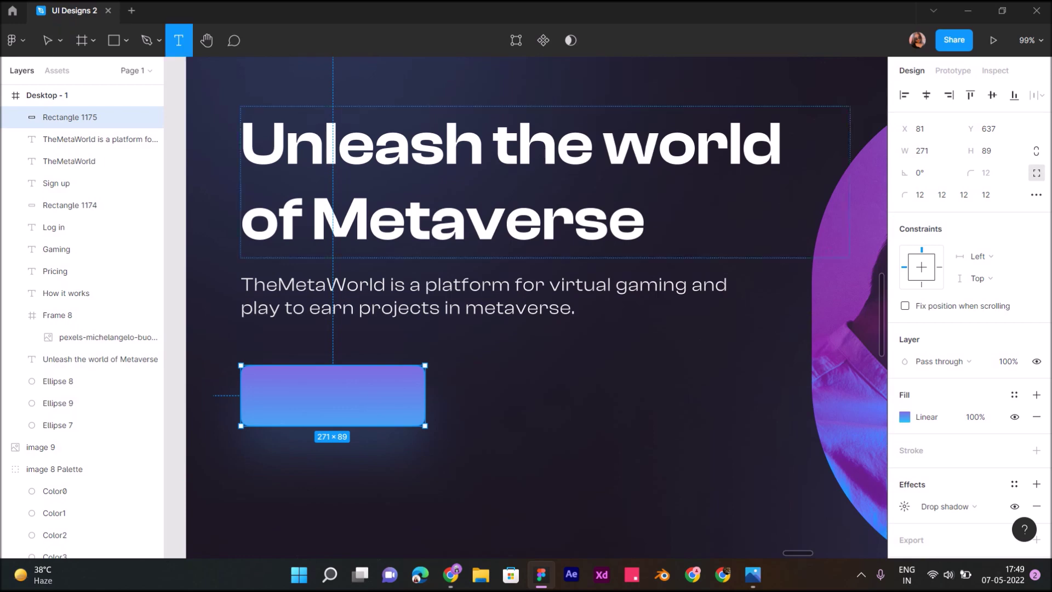
pyautogui.click(264, 378)
pyautogui.write('Explore now')
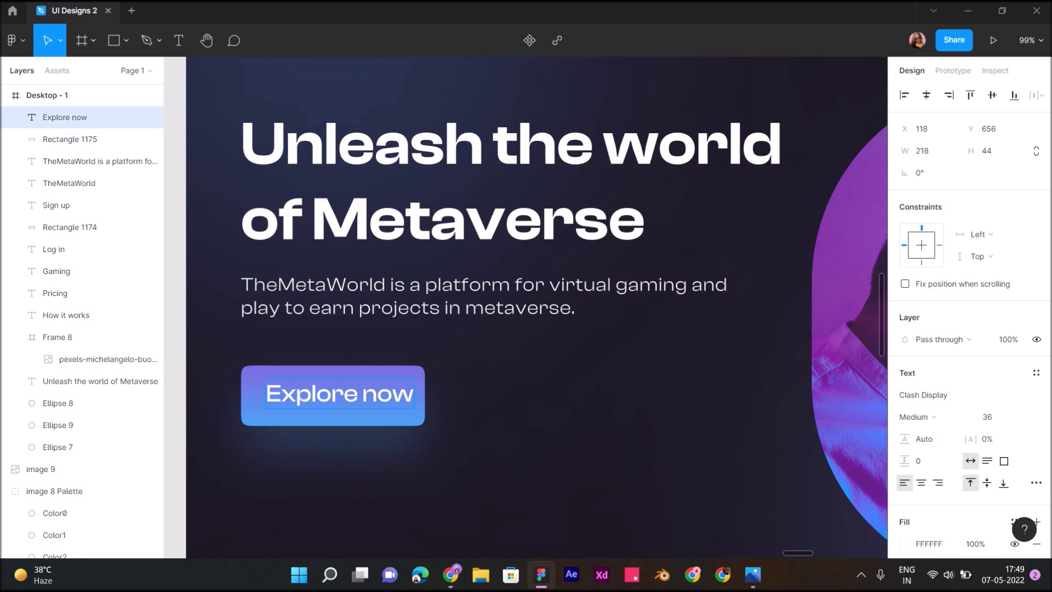
pyautogui.press('Escape')
# Set the Explore now label to font size 30 and centre it on the button
pyautogui.click(995, 417)
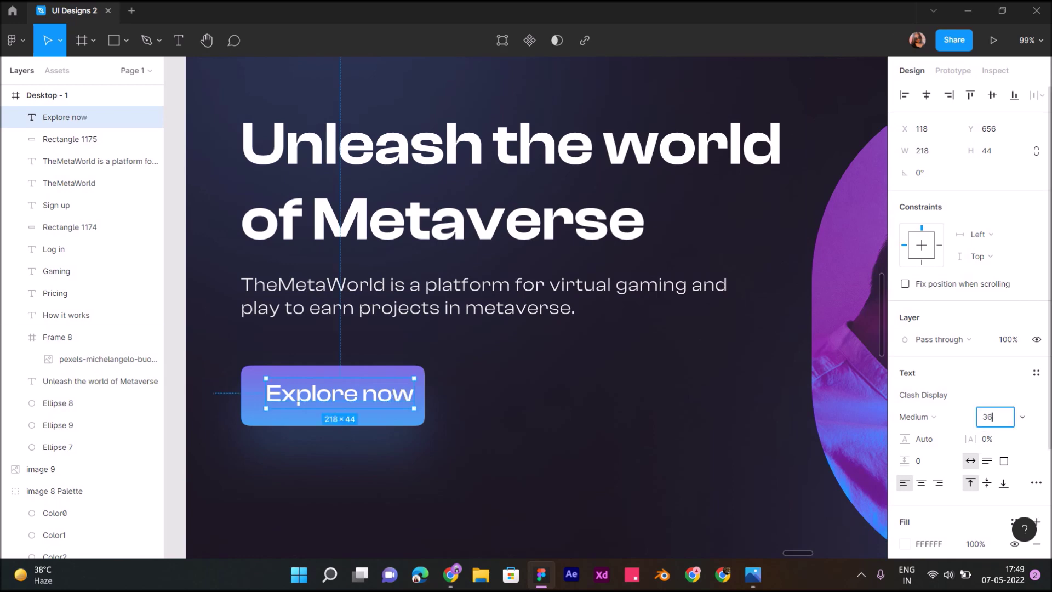
pyautogui.write('32')
pyautogui.press('Return')
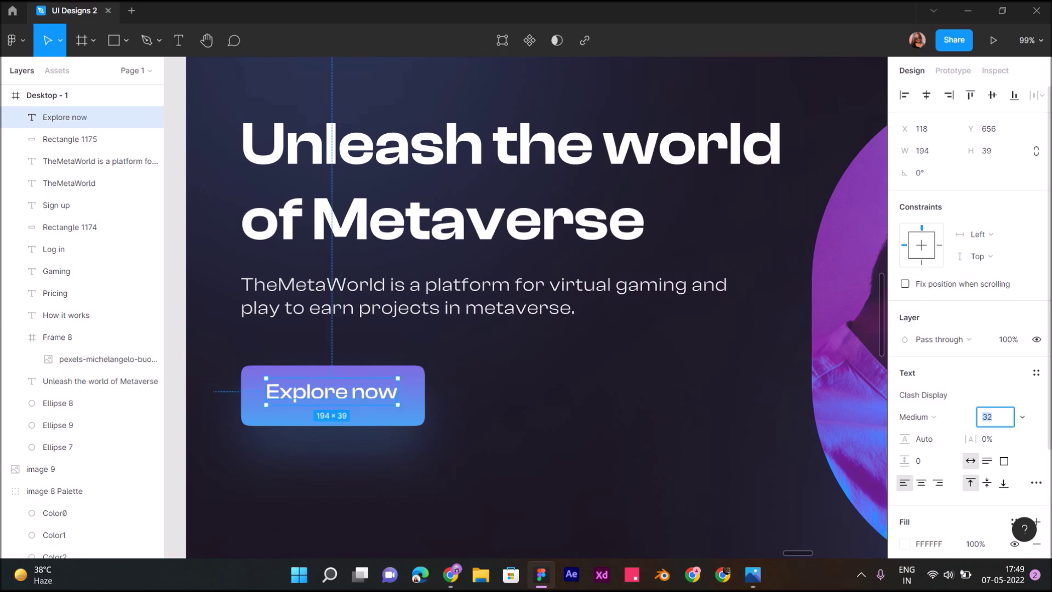
pyautogui.write('30')
pyautogui.press('Return')
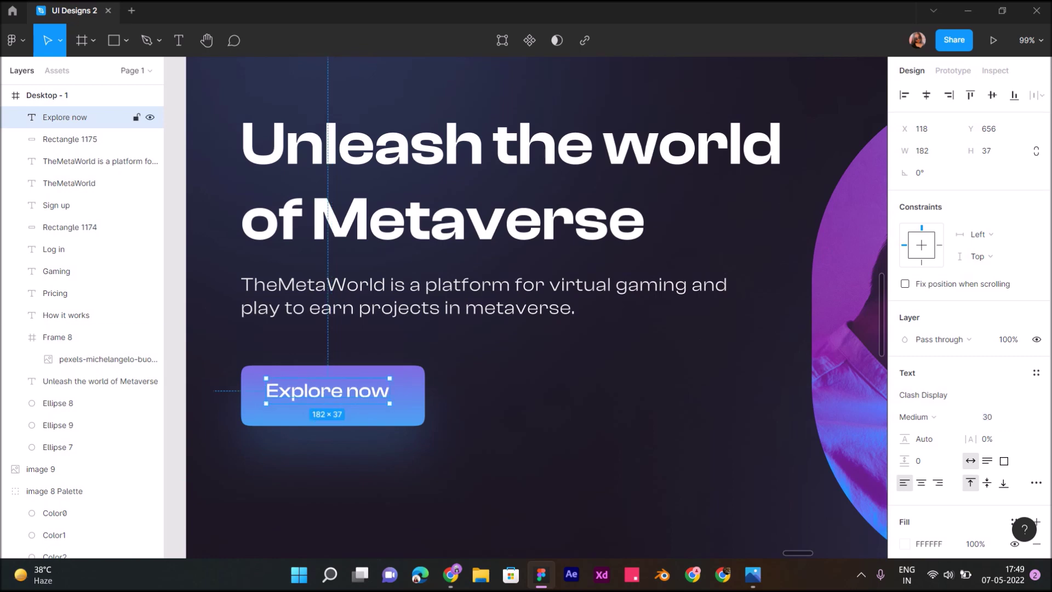
pyautogui.moveTo(328, 392); pyautogui.dragTo(331, 396)
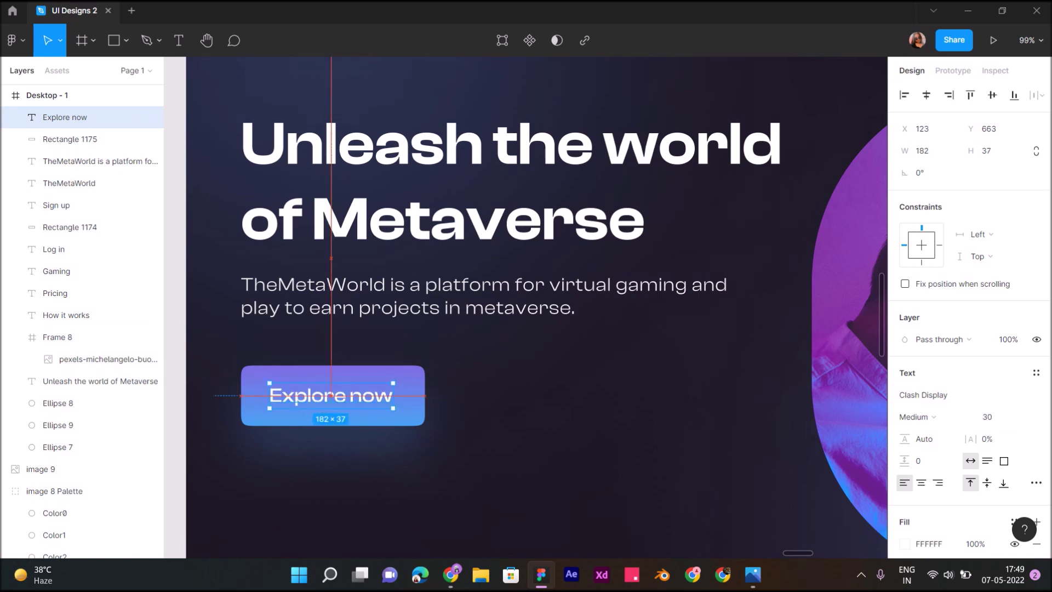
pyautogui.press('Escape')
pyautogui.hotkey('shift', '1')
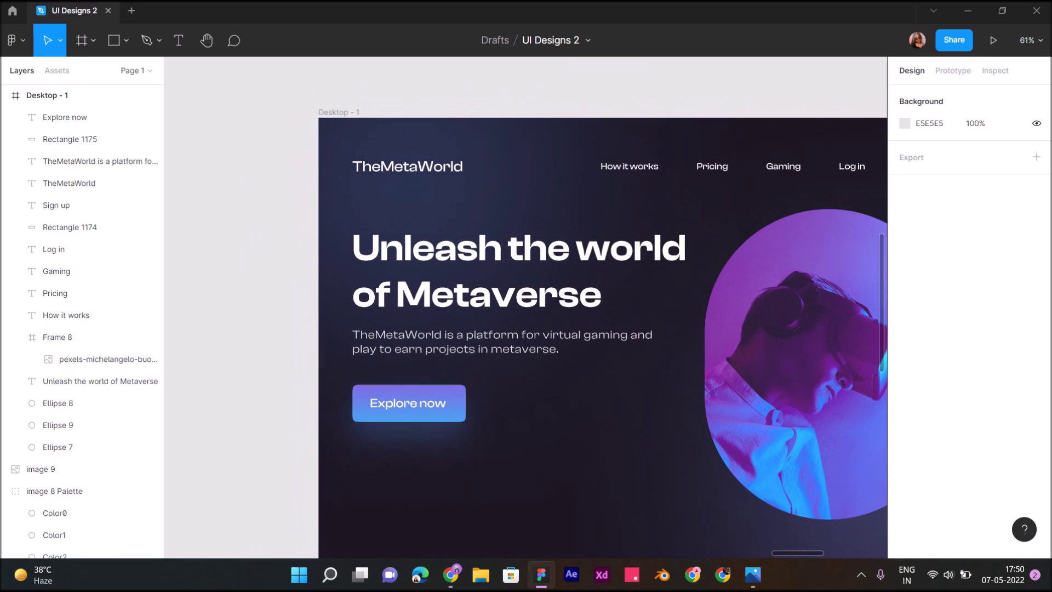
# Round all corners of the Explore now button rectangle to radius 18
pyautogui.click(65, 117)
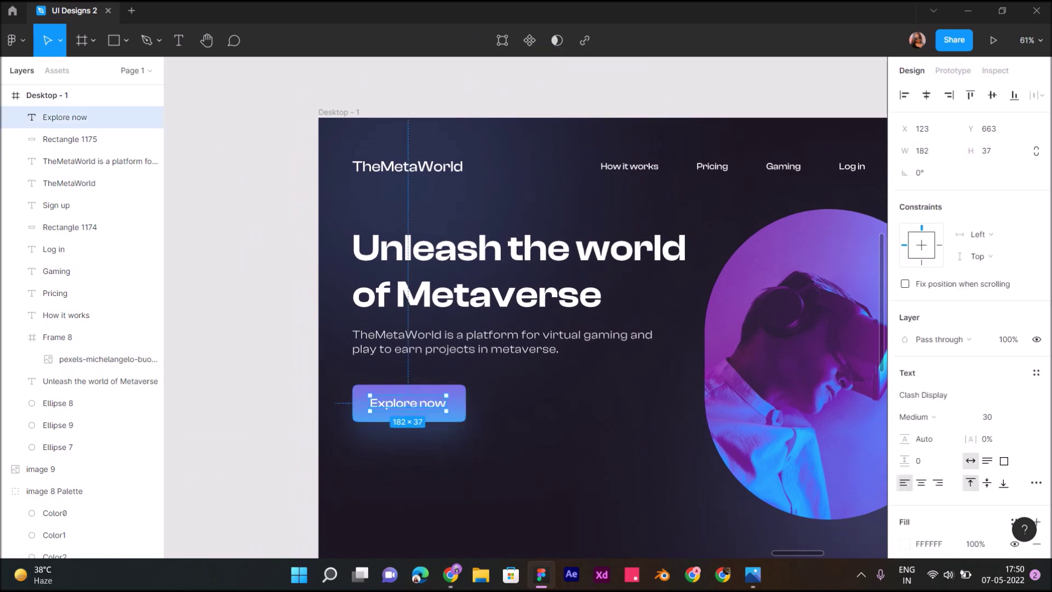
pyautogui.click(70, 139)
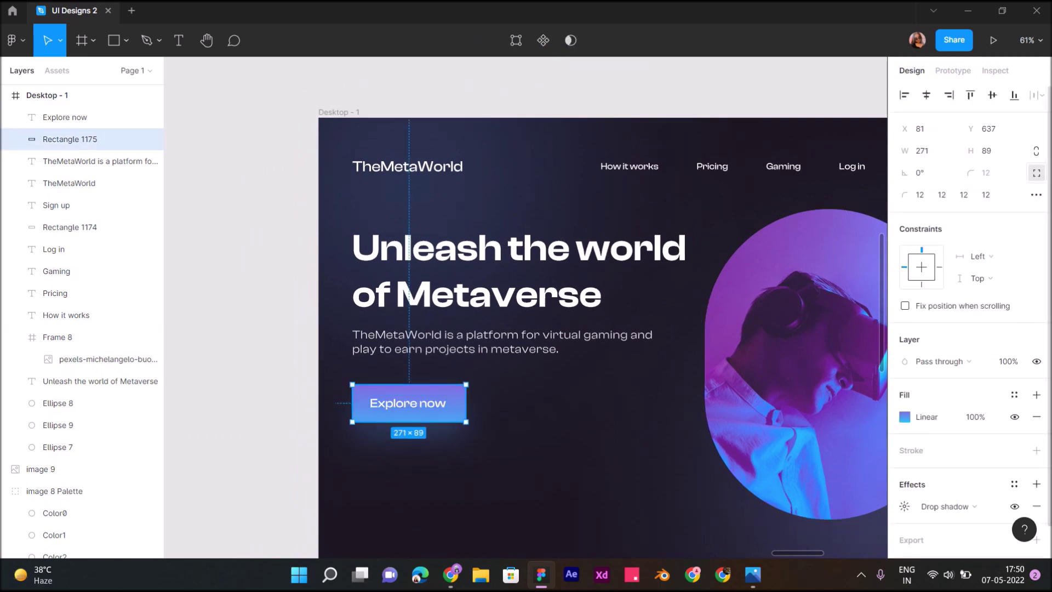
pyautogui.click(1036, 172)
pyautogui.click(989, 173)
pyautogui.write('1')
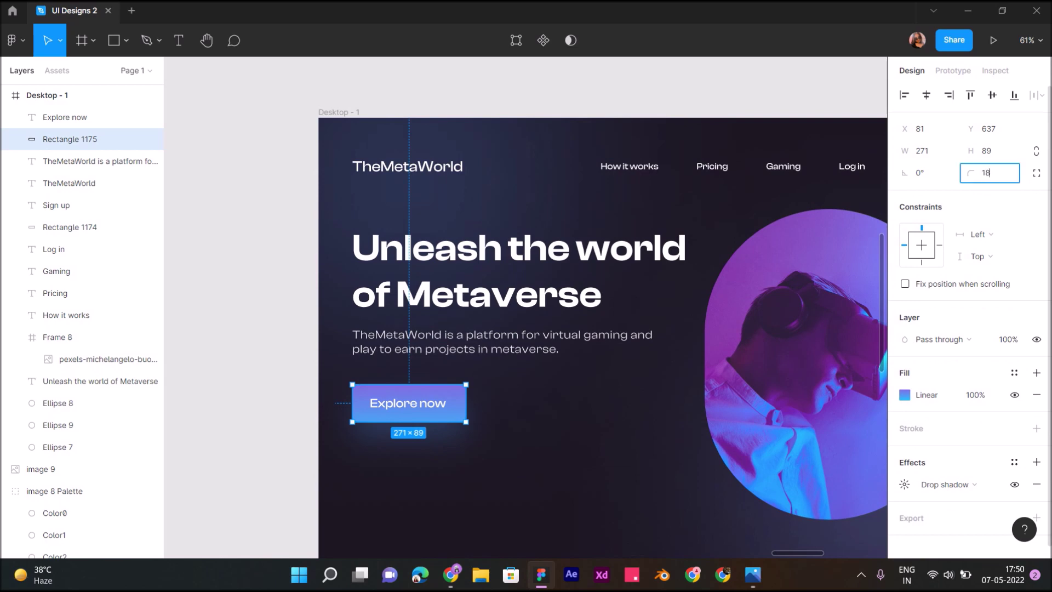
pyautogui.press('Return')
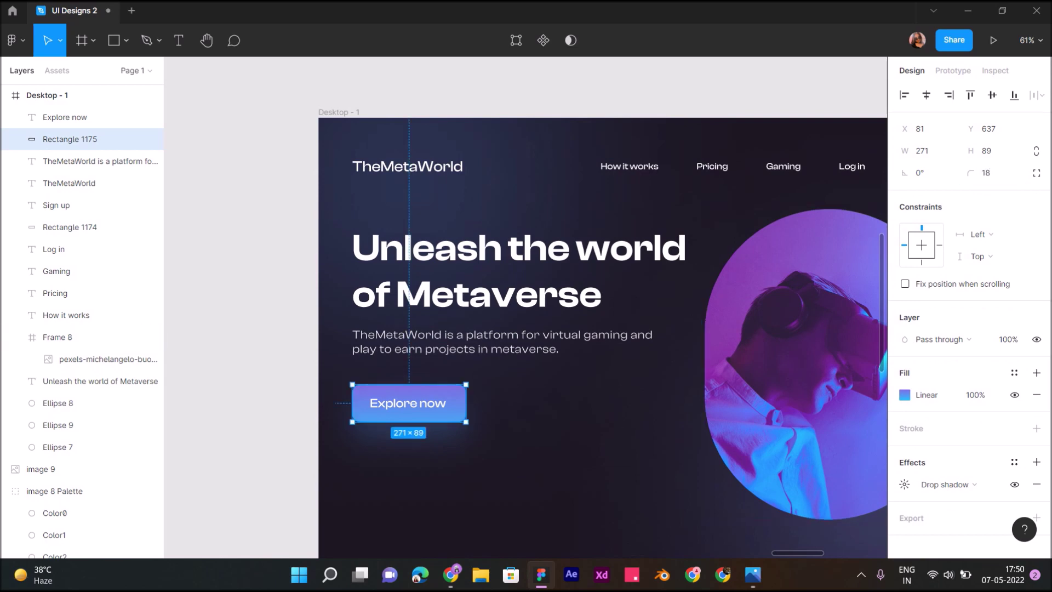
pyautogui.press('Escape')
pyautogui.press('Escape')
# Resize the Explore now label to 28 and re-centre it on the button
pyautogui.hscroll(-3, 526, 307)
pyautogui.scroll(3, 640, 553)
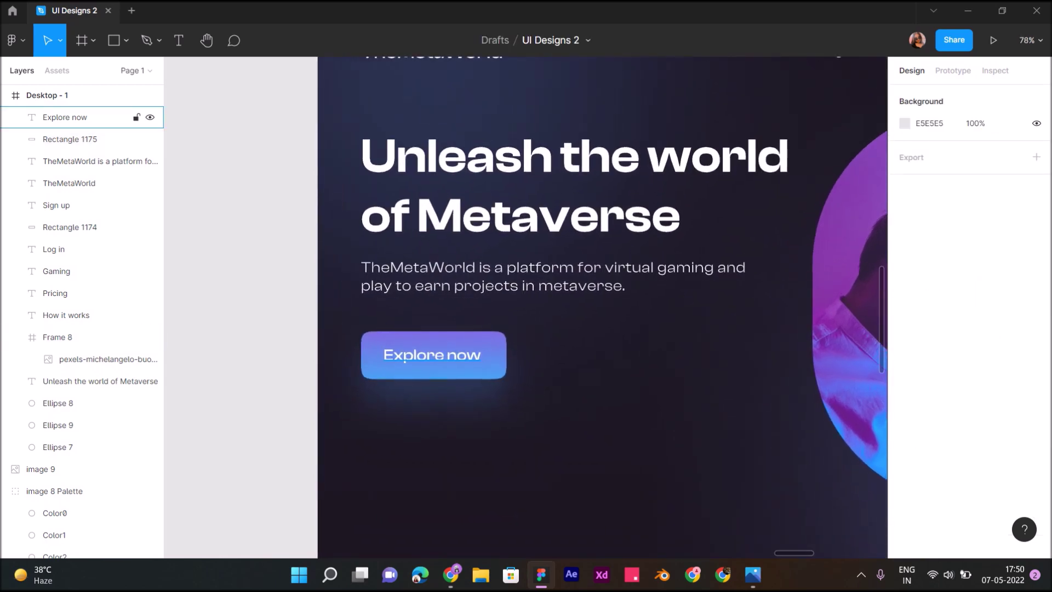
pyautogui.click(65, 117)
pyautogui.write('38')
pyautogui.press('Return')
pyautogui.click(994, 417)
pyautogui.write('28')
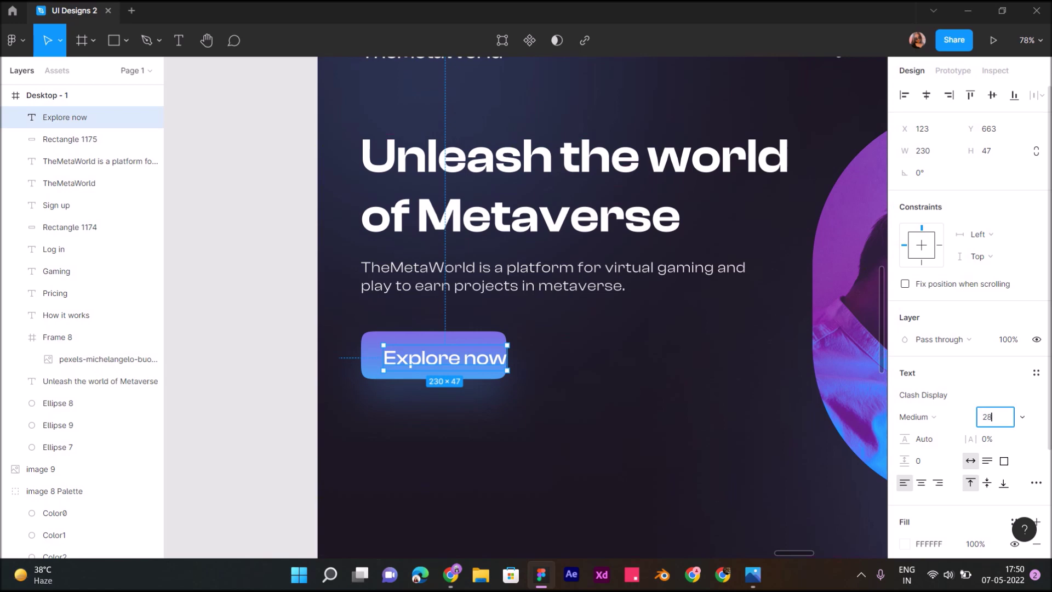
pyautogui.press('Return')
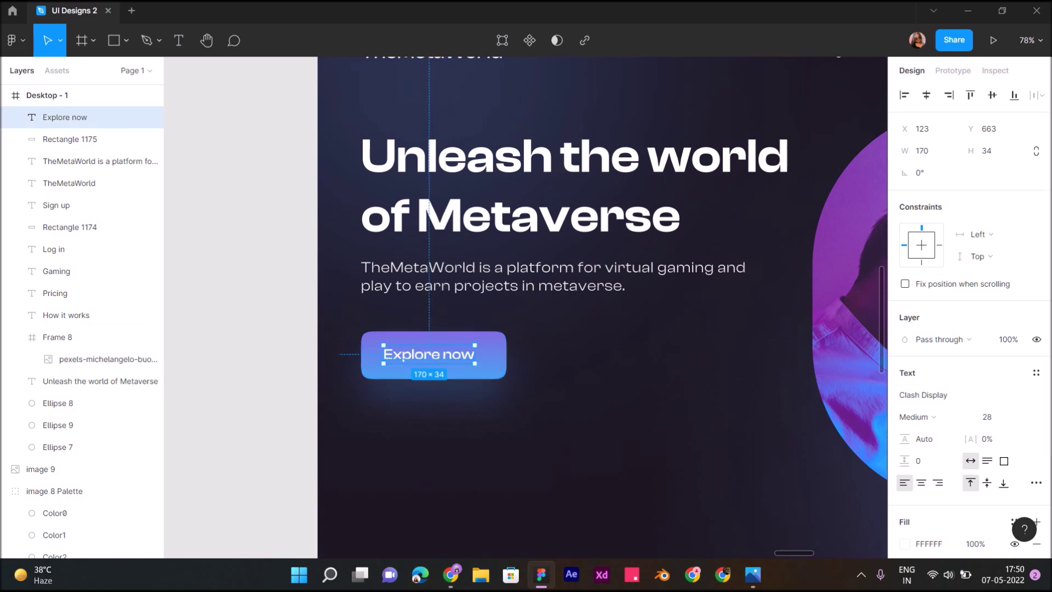
pyautogui.moveTo(429, 354); pyautogui.dragTo(433, 355)
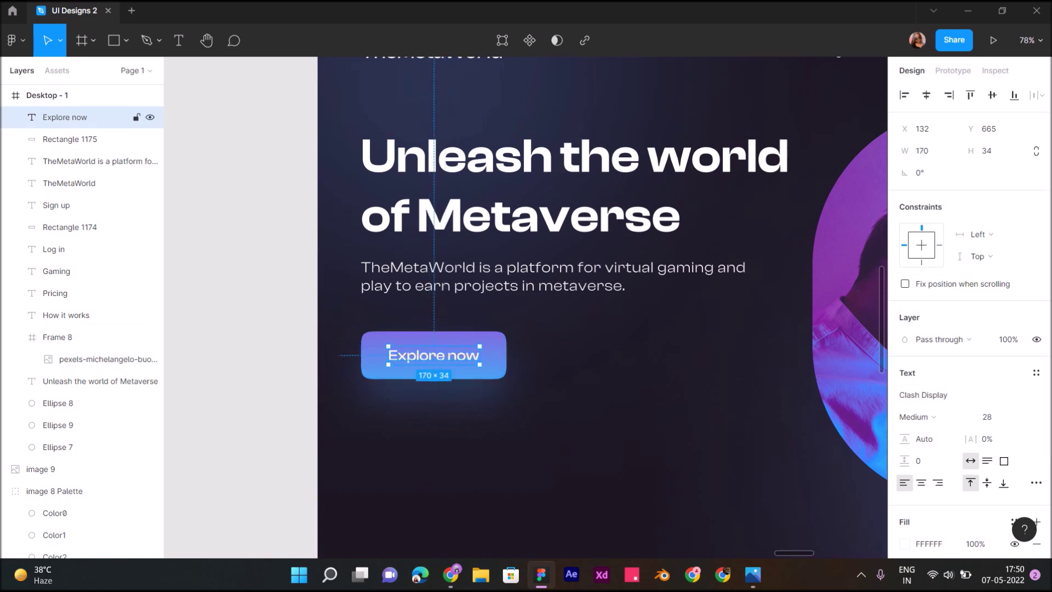
pyautogui.press('Escape')
# Zoom out and scroll around to review the whole hero frame
pyautogui.hotkey('shift', '1')
pyautogui.scroll(-2, 370, 250)
pyautogui.scroll(-2, 370, 251)
pyautogui.scroll(-1, 370, 251)
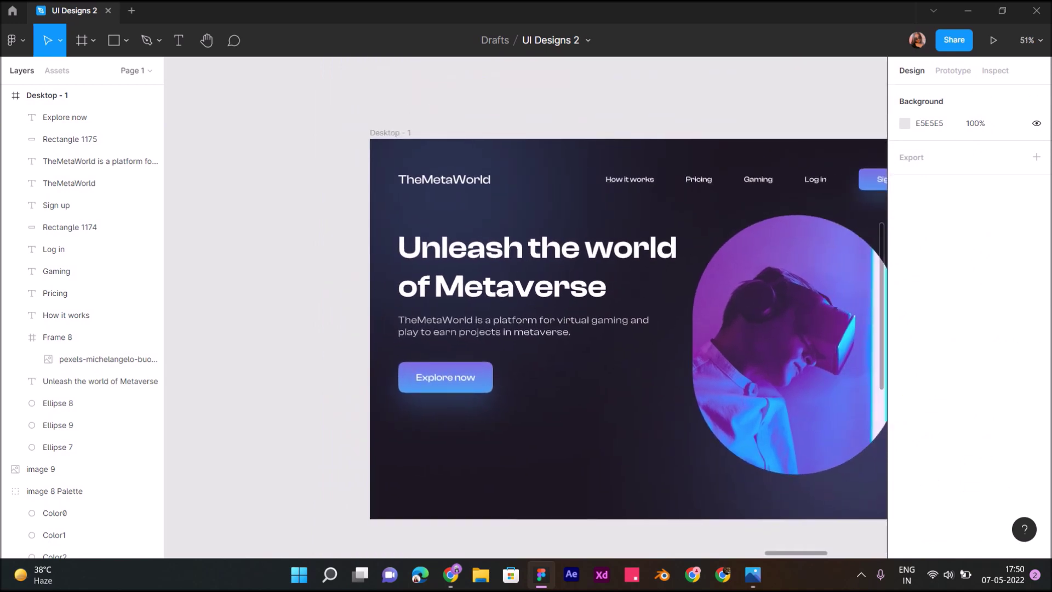
pyautogui.scroll(2, 570, 430)
pyautogui.scroll(1, 570, 430)
pyautogui.hscroll(1, 570, 431)
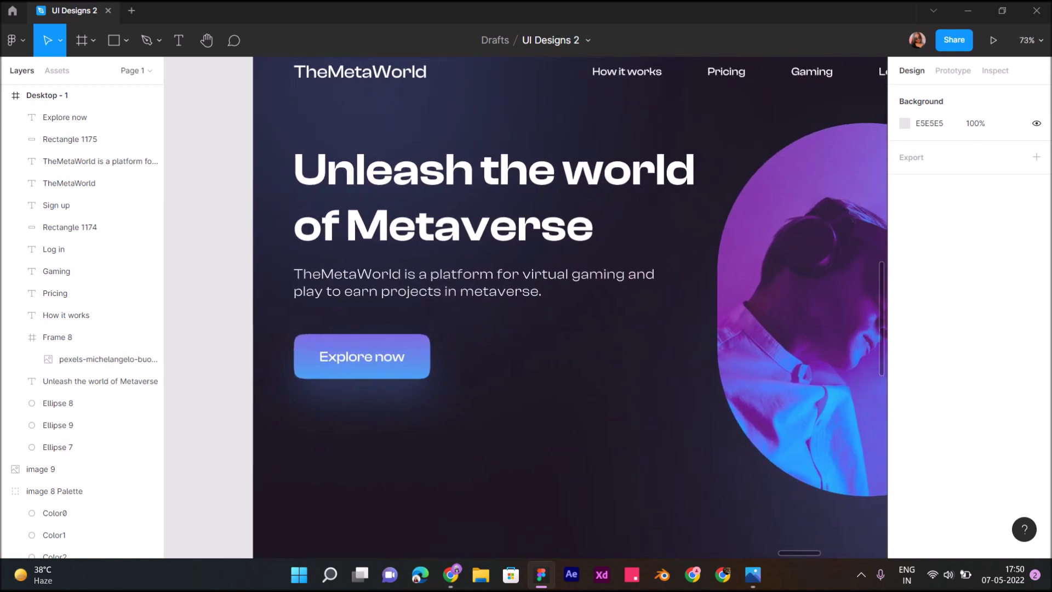
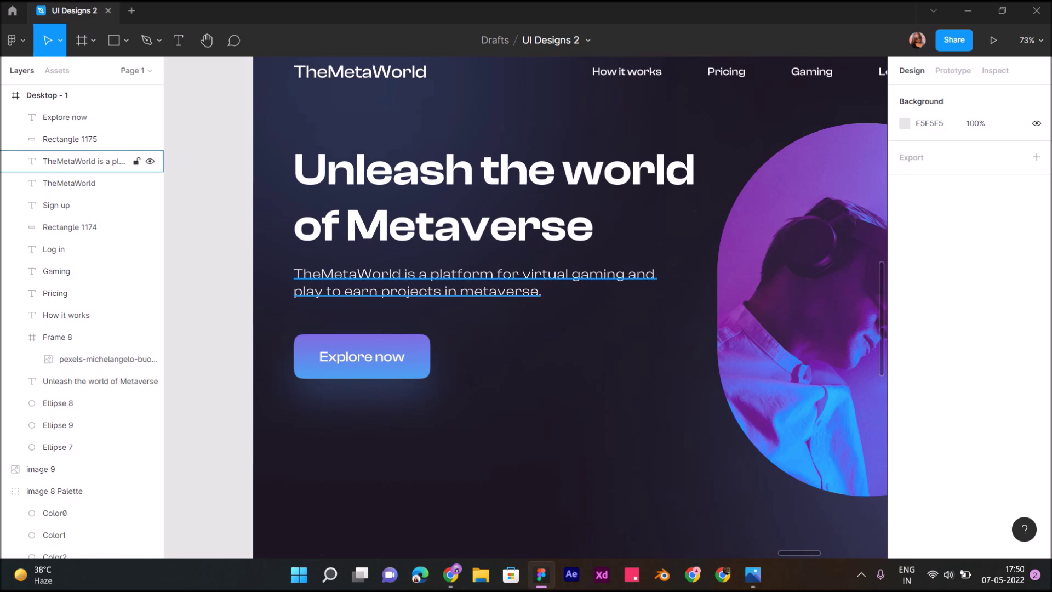
# Switch the camera icon's fill from Solid to a Linear gradient
pyautogui.scroll(-3, 551, 326)
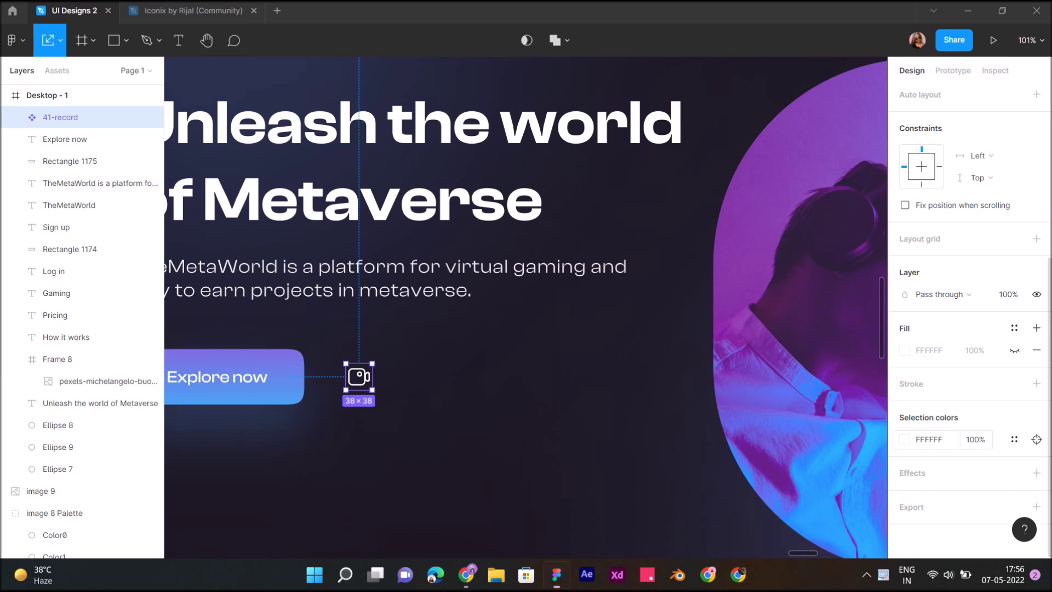
pyautogui.click(905, 440)
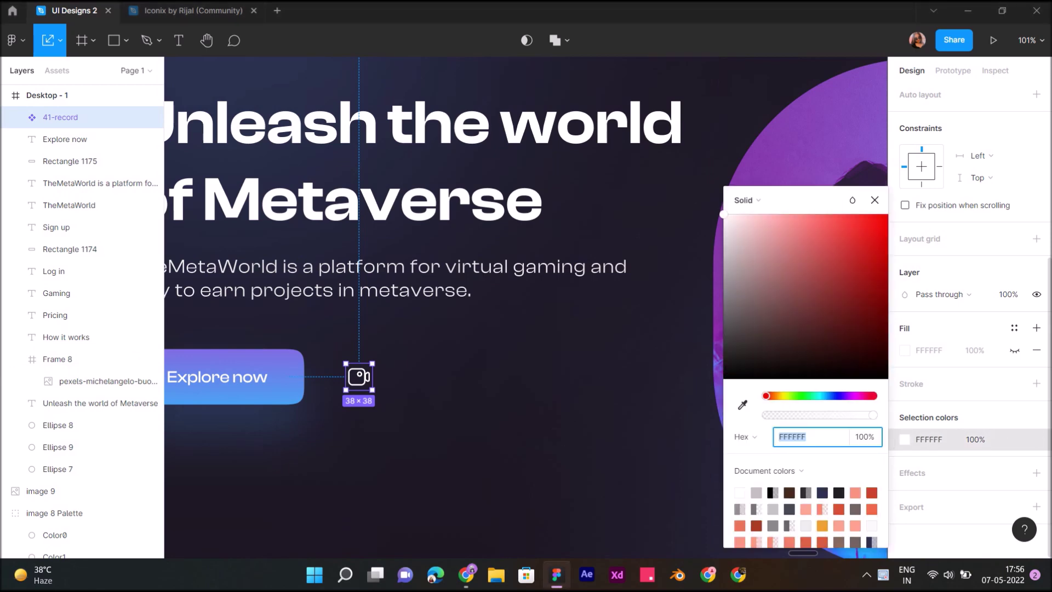
pyautogui.click(760, 200)
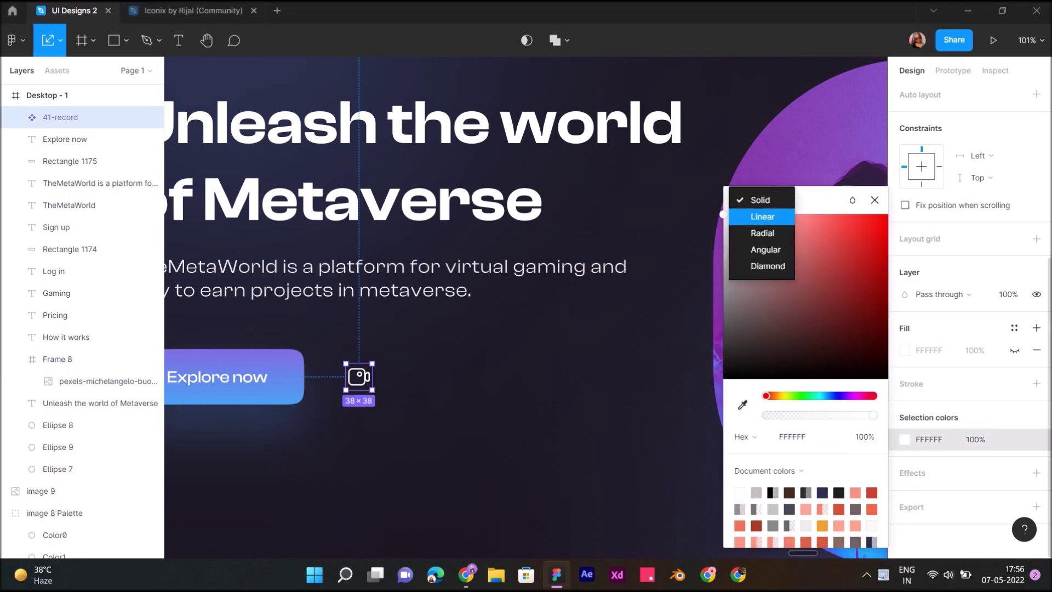
pyautogui.click(762, 216)
# Eyedrop purple into the icon's first gradient stop and blue into the second
pyautogui.click(742, 405)
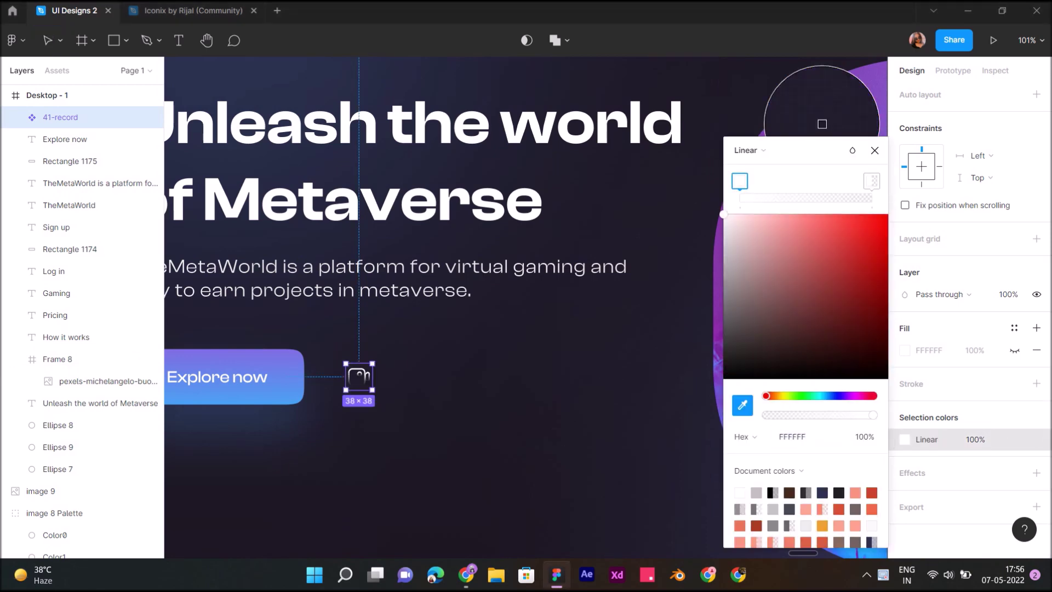
pyautogui.click(822, 124)
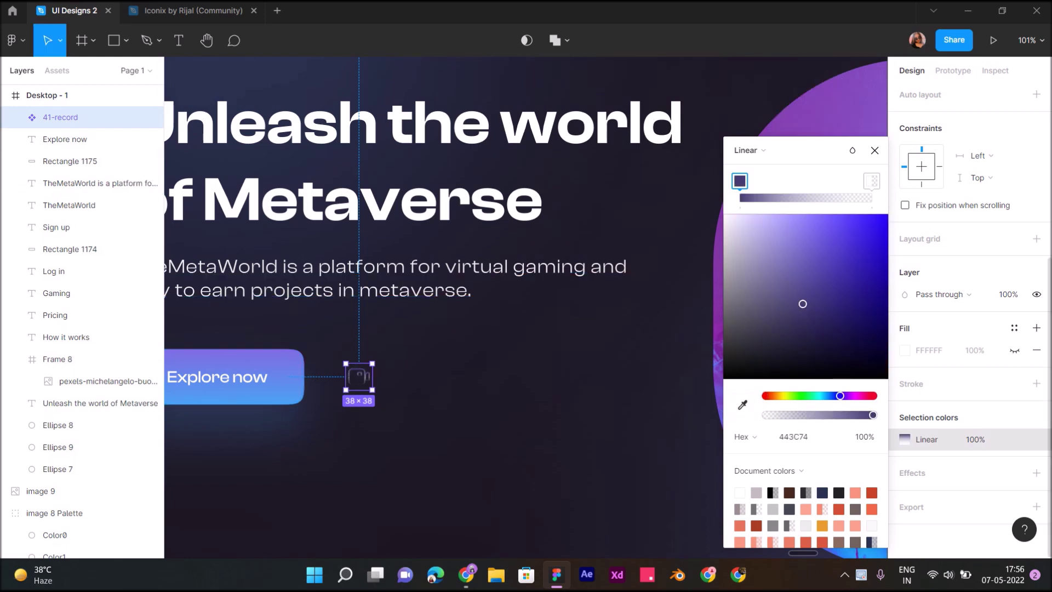
pyautogui.click(743, 405)
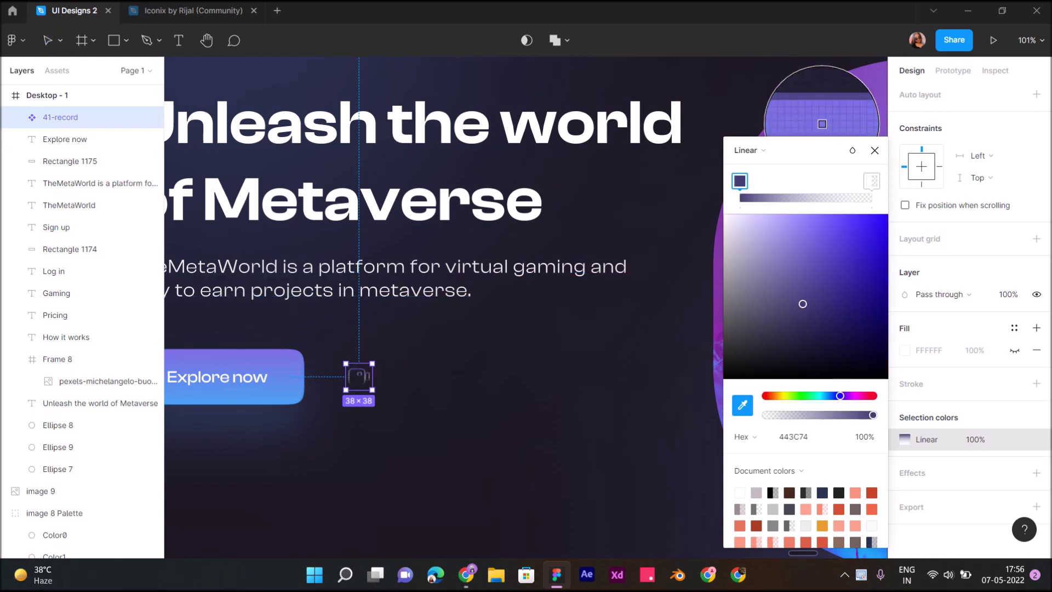
pyautogui.click(822, 124)
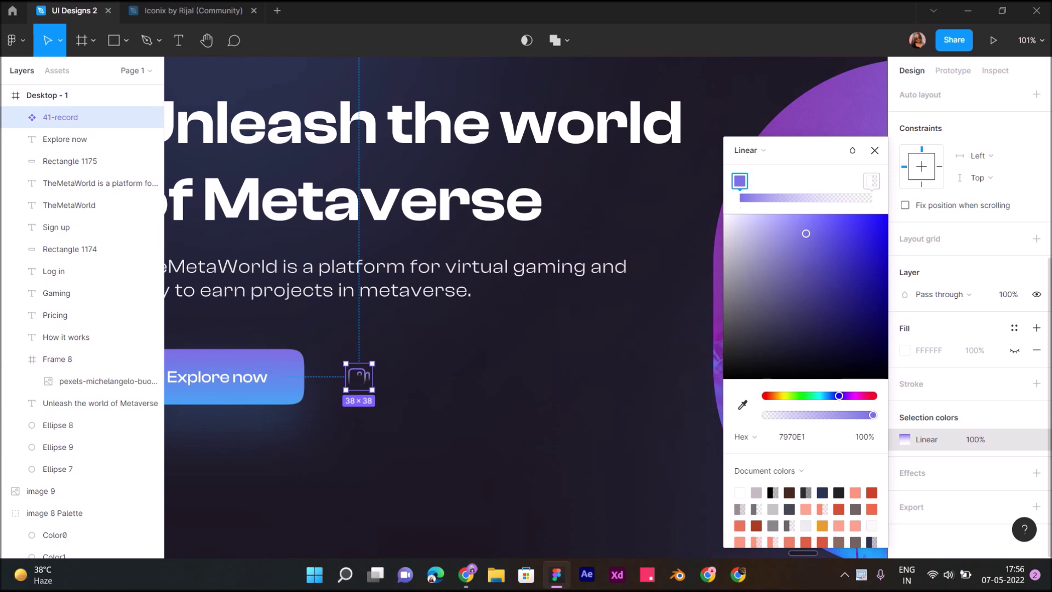
pyautogui.click(872, 181)
pyautogui.click(743, 405)
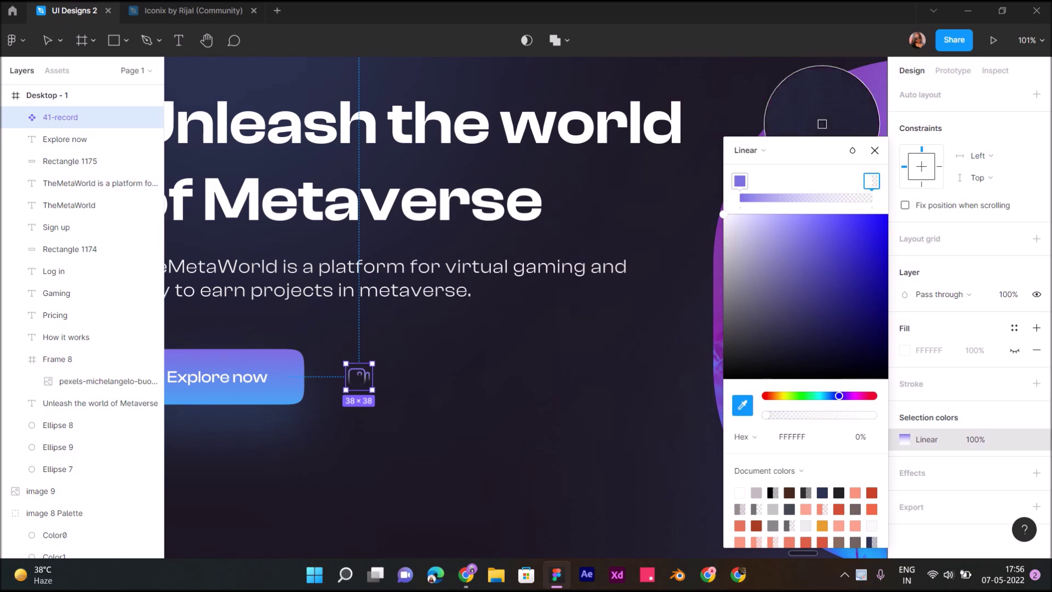
pyautogui.click(822, 124)
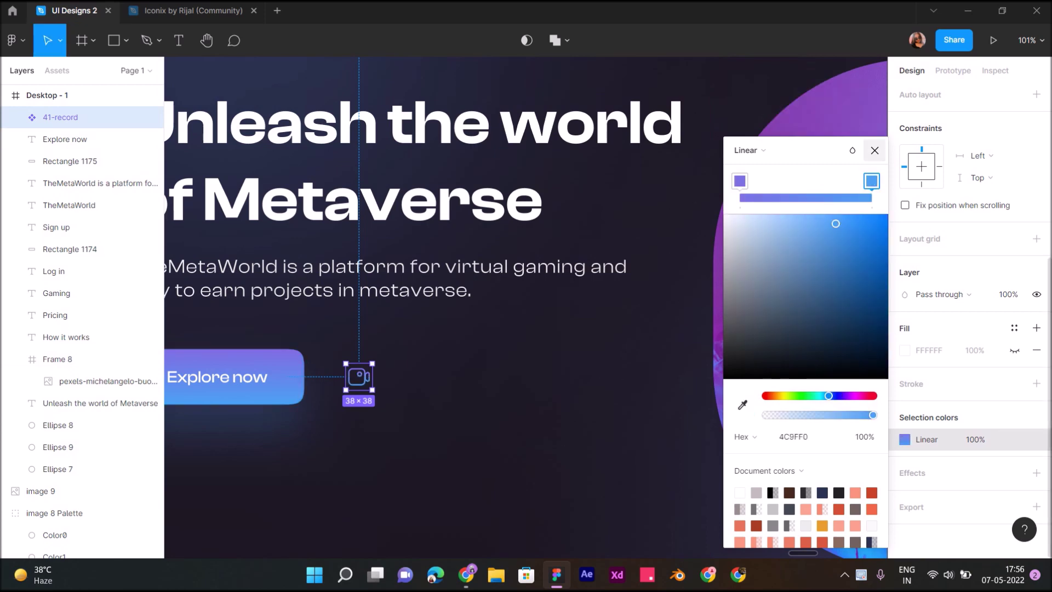
pyautogui.press('Escape')
pyautogui.scroll(5, 377, 405)
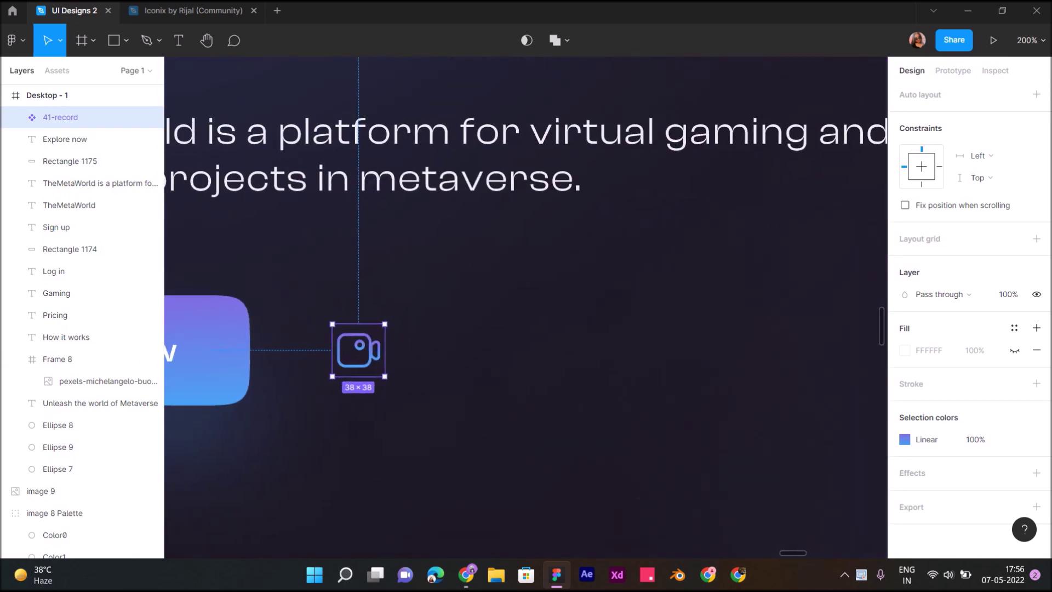
pyautogui.press('Escape')
pyautogui.click(126, 40)
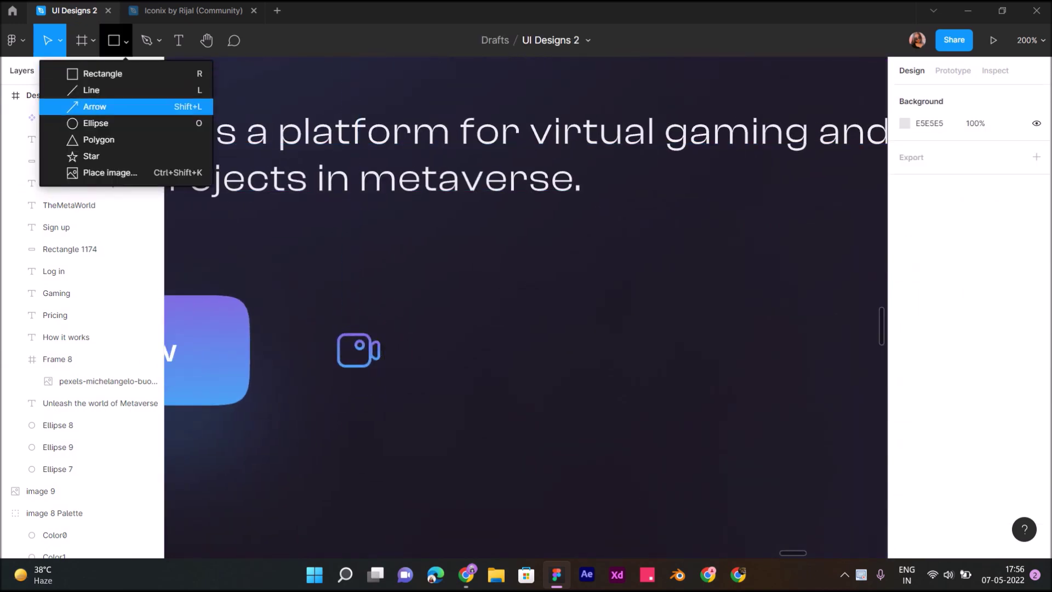
# Draw a 68×68 circle centred on the camera icon, with no fill and a stroke
pyautogui.click(96, 122)
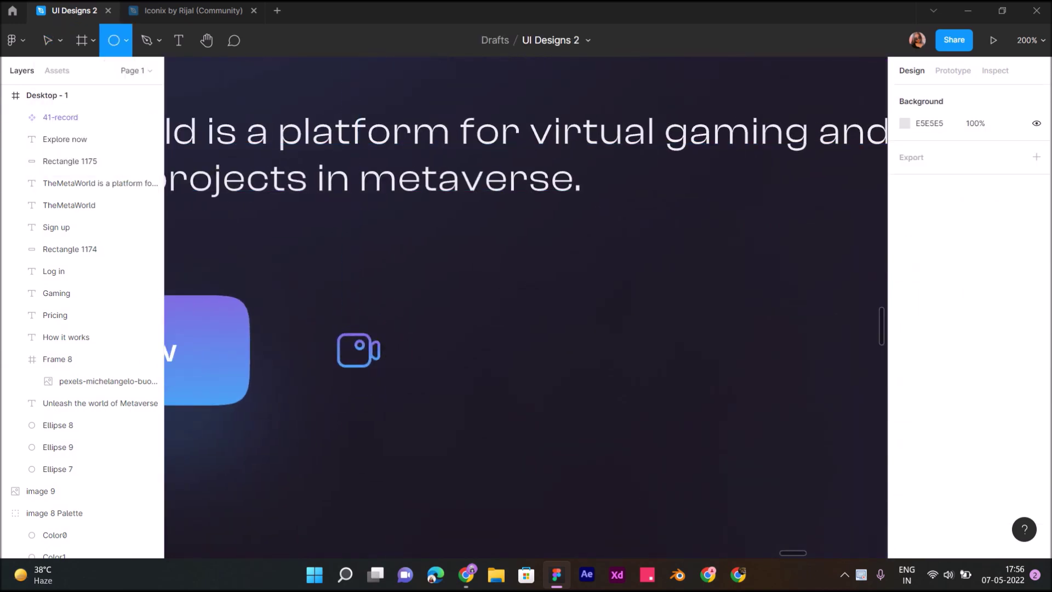
pyautogui.moveTo(320, 312); pyautogui.dragTo(414, 406)
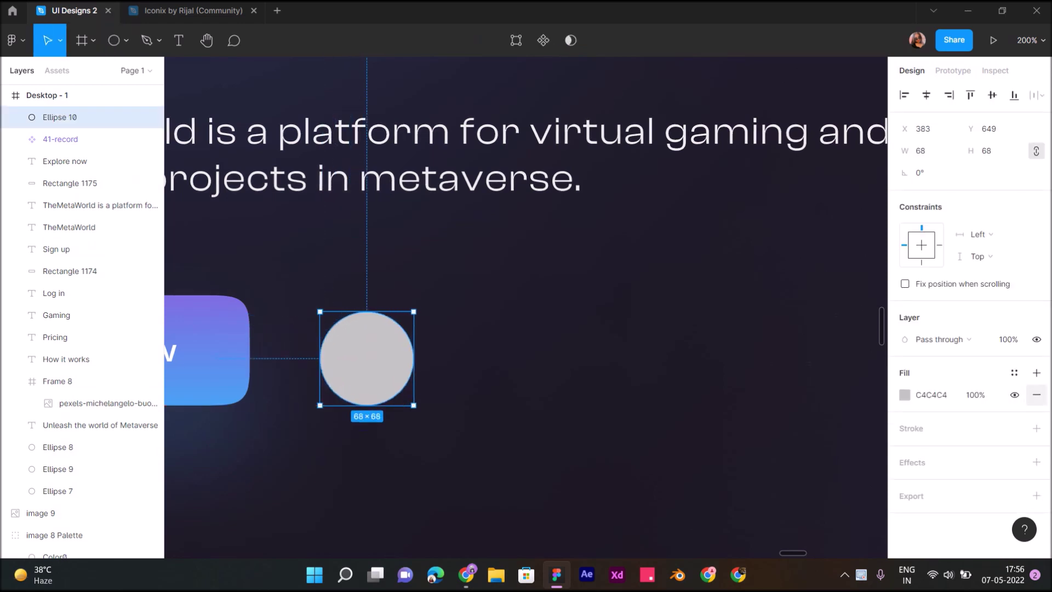
pyautogui.click(1036, 395)
pyautogui.click(1037, 406)
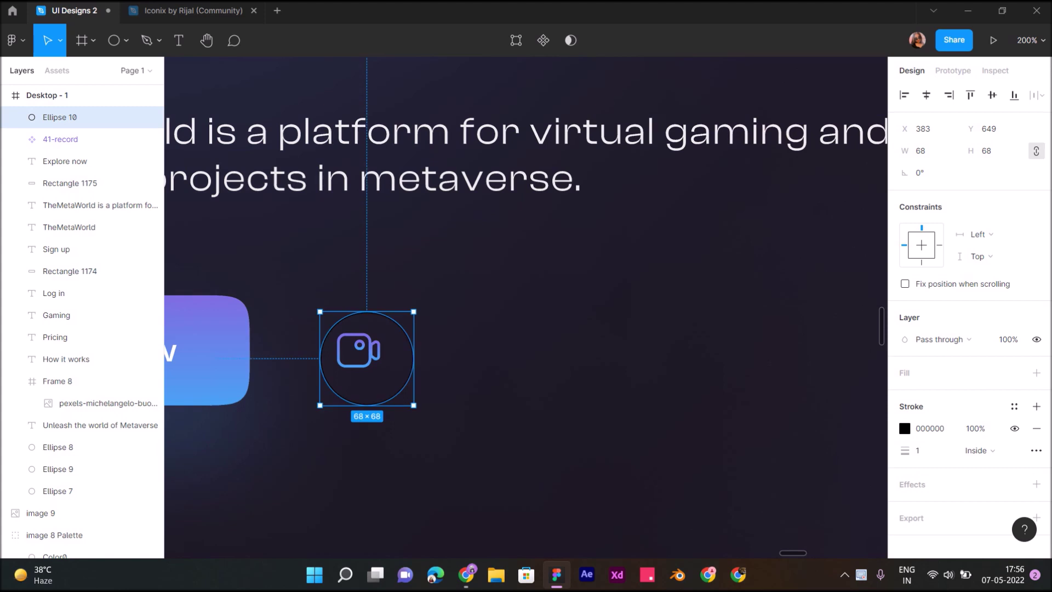
pyautogui.moveTo(367, 358); pyautogui.dragTo(357, 350)
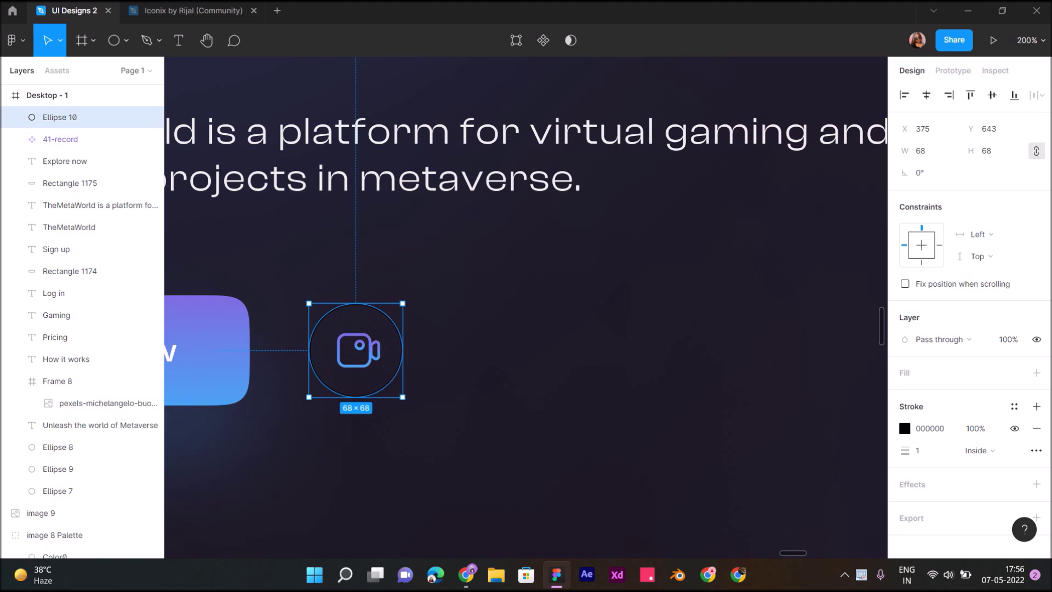
pyautogui.click(904, 428)
# Give the ring a 0.5 Linear gradient stroke from purple 7673E2 to blue 5398EE
pyautogui.click(745, 200)
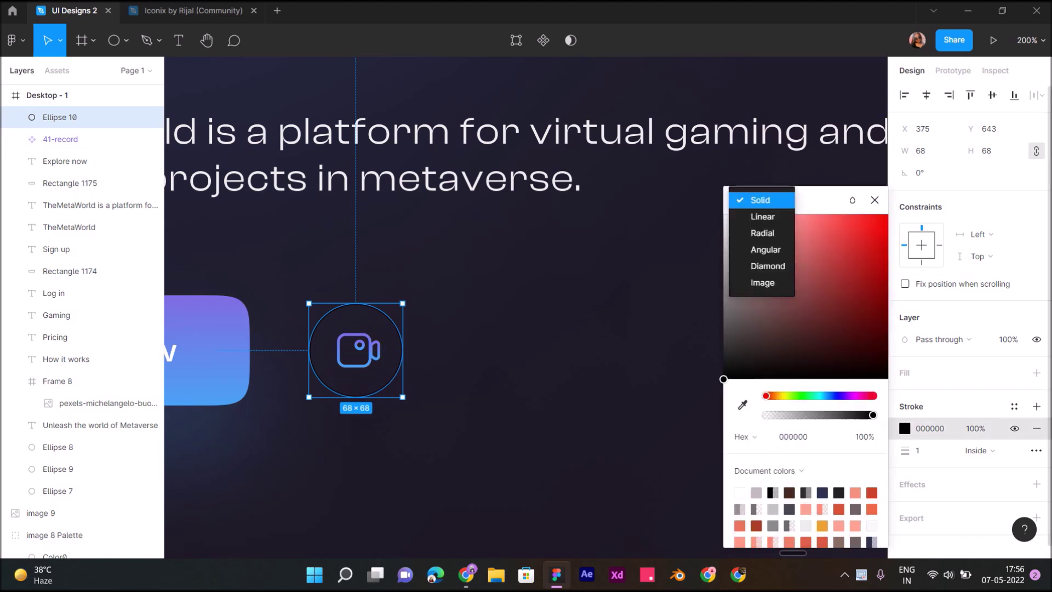
pyautogui.click(762, 217)
pyautogui.click(743, 405)
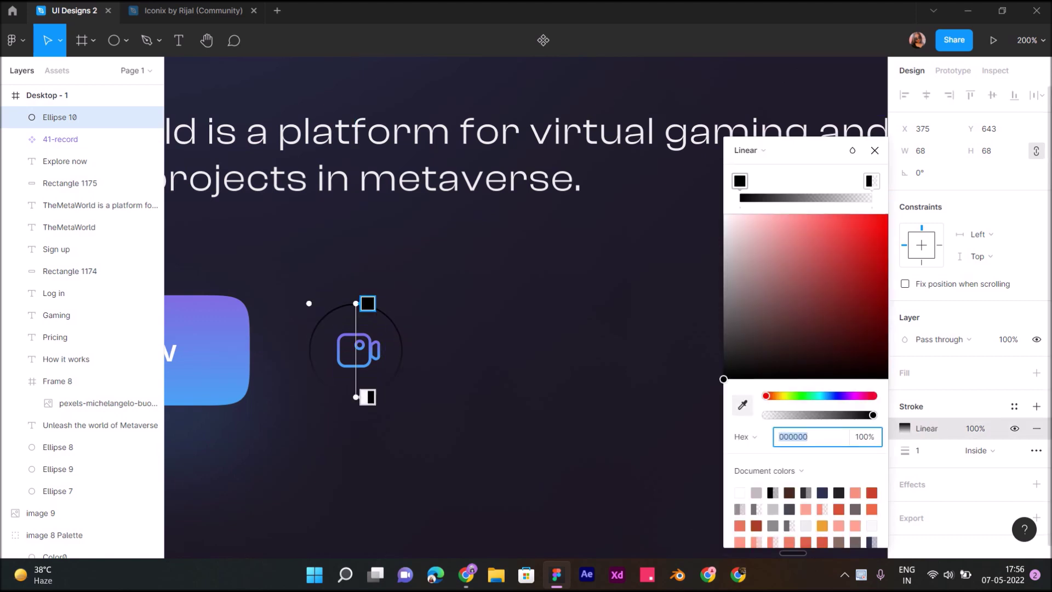
pyautogui.click(822, 124)
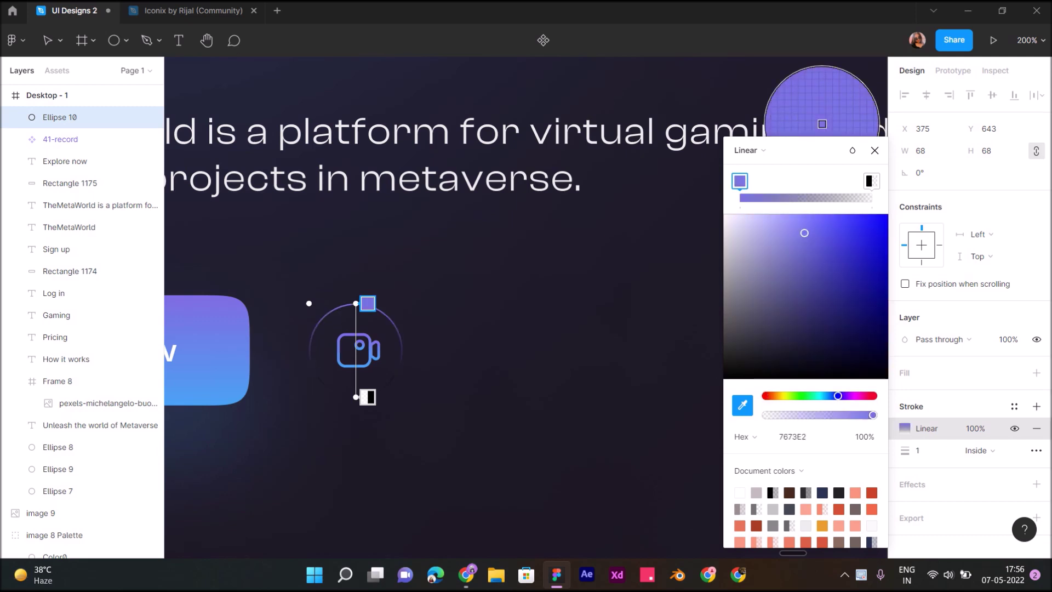
pyautogui.click(871, 181)
pyautogui.click(742, 405)
pyautogui.click(822, 124)
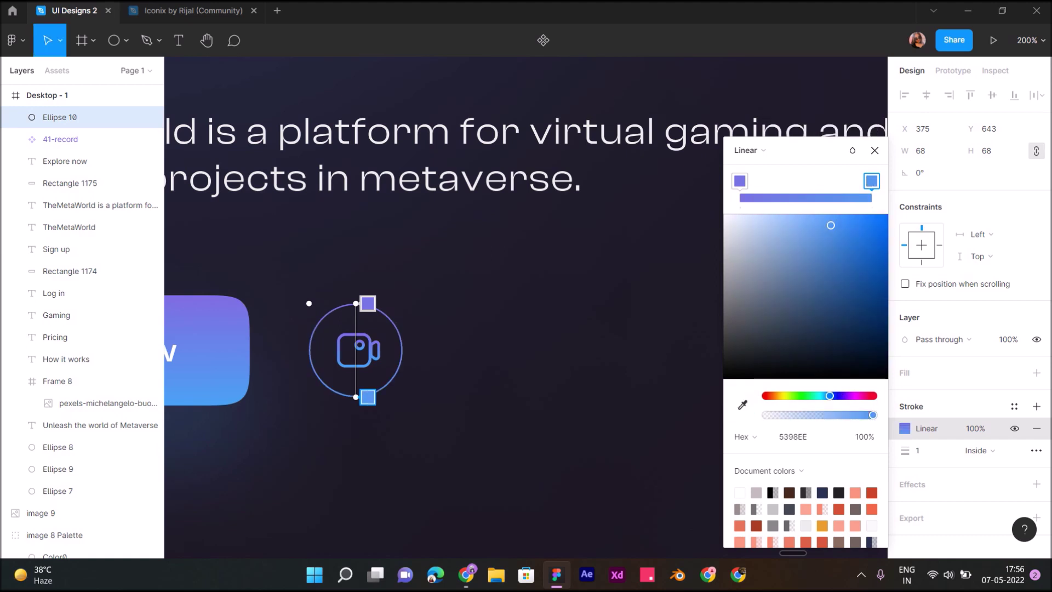
pyautogui.click(927, 450)
pyautogui.write('0.5')
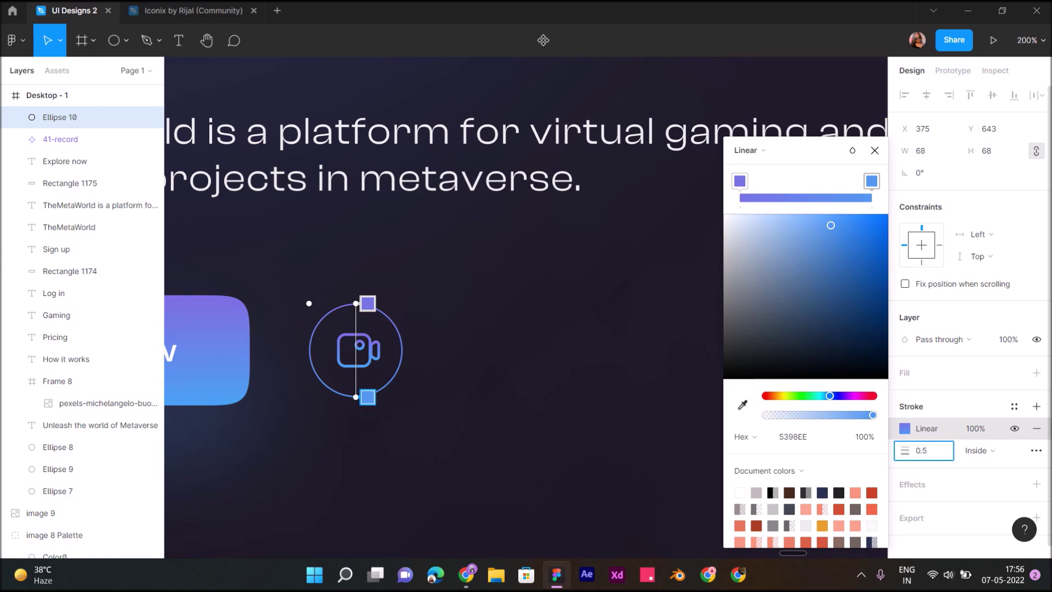
pyautogui.press('Return')
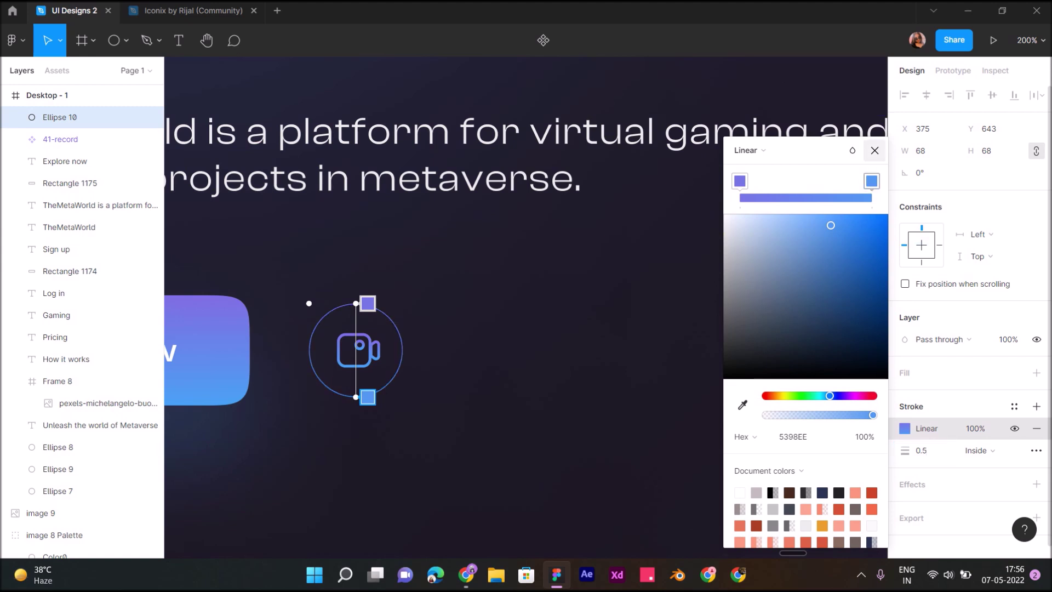
pyautogui.click(874, 150)
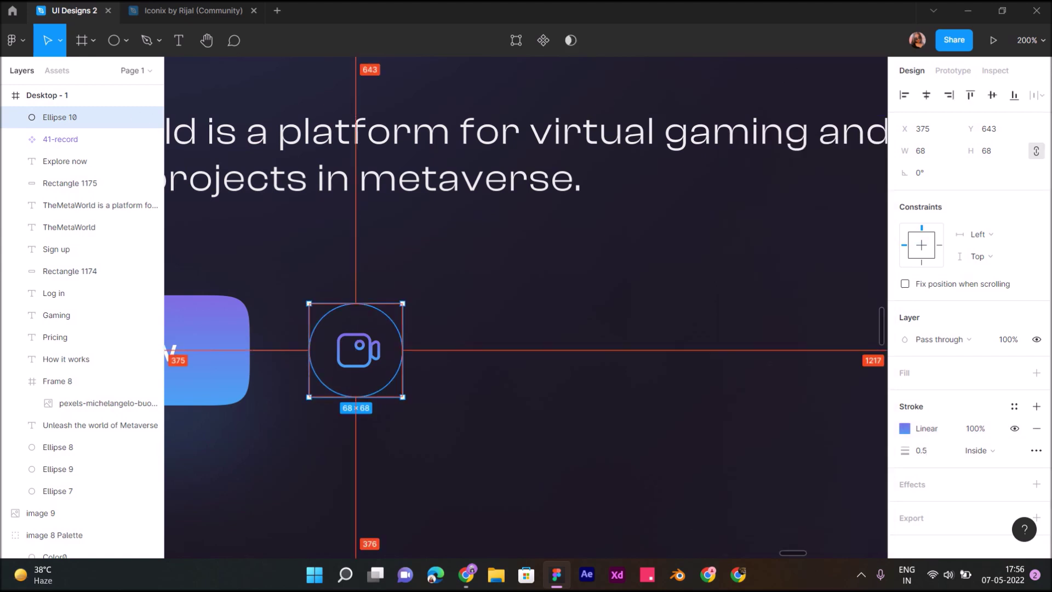
# Duplicate the ring and shrink the copy into an inner ring
pyautogui.keyDown('alt'); pyautogui.moveTo(356, 353); pyautogui.dragTo(356, 349); pyautogui.keyUp('alt')
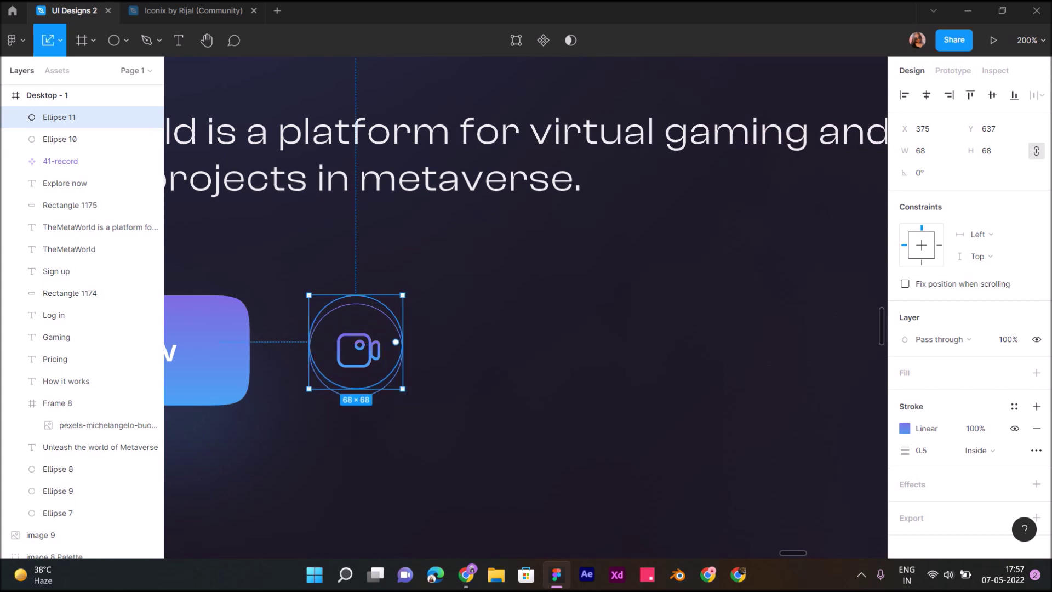
pyautogui.moveTo(309, 294); pyautogui.dragTo(319, 310)
pyautogui.press('Left')
pyautogui.press('Left')
pyautogui.press('Escape')
pyautogui.keyDown('ctrl'); pyautogui.scroll(-5, 441, 420); pyautogui.keyUp('ctrl')
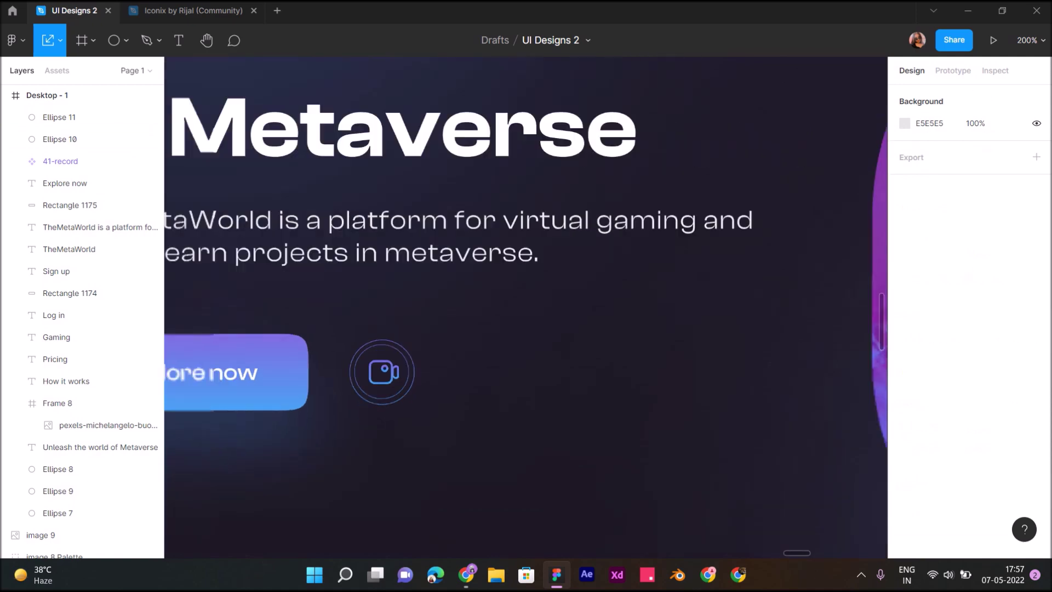
pyautogui.keyDown('ctrl'); pyautogui.scroll(2, 400, 421); pyautogui.keyUp('ctrl')
pyautogui.keyDown('ctrl'); pyautogui.scroll(1, 401, 421); pyautogui.keyUp('ctrl')
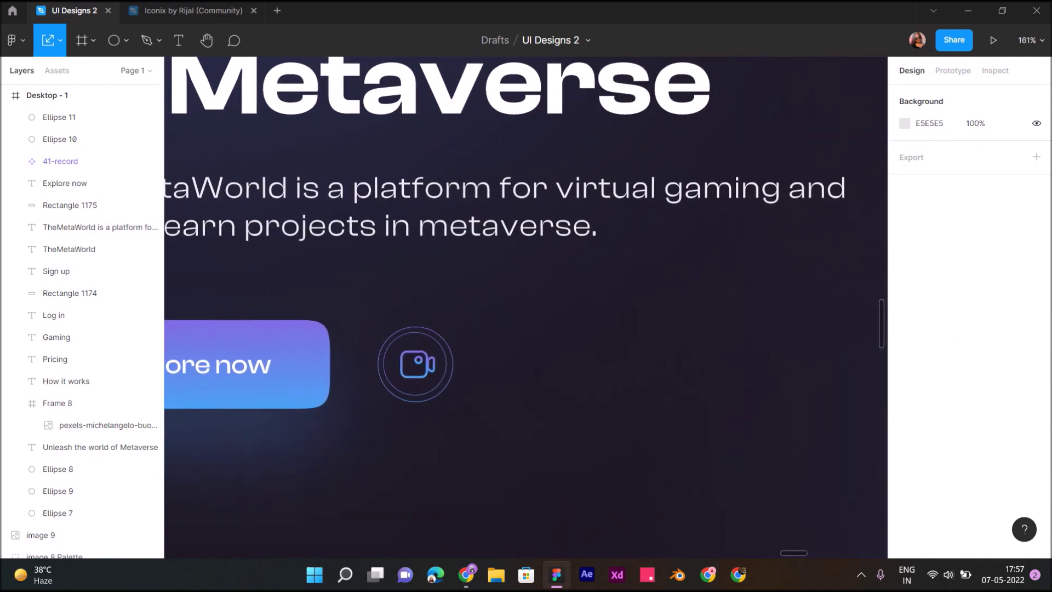
pyautogui.keyDown('ctrl'); pyautogui.scroll(2, 400, 421); pyautogui.keyUp('ctrl')
pyautogui.keyDown('ctrl'); pyautogui.scroll(2, 400, 421); pyautogui.keyUp('ctrl')
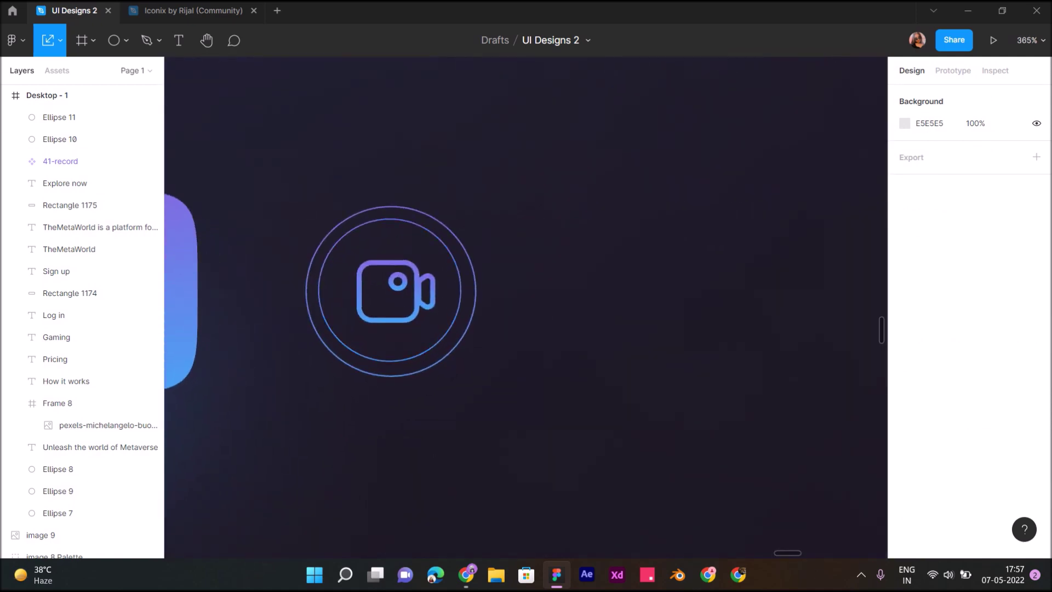
# Resize the inner ring to 53×53 and centre it on the camera icon
pyautogui.click(59, 116)
pyautogui.moveTo(390, 290); pyautogui.dragTo(390, 291)
pyautogui.press('Down')
pyautogui.press('Right')
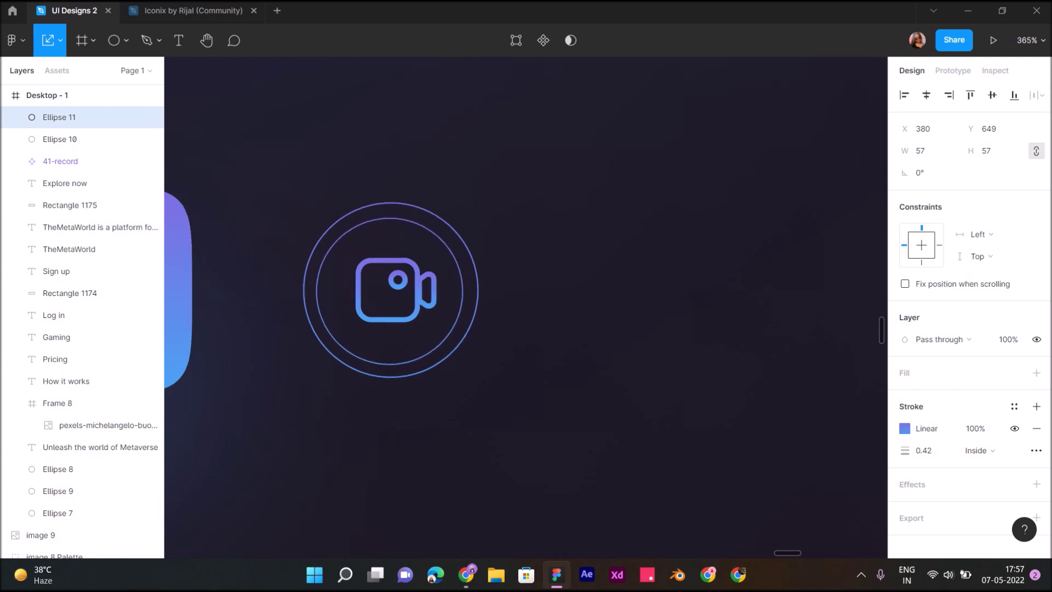
pyautogui.keyDown('ctrl'); pyautogui.scroll(2, 384, 342); pyautogui.keyUp('ctrl')
pyautogui.press('Left')
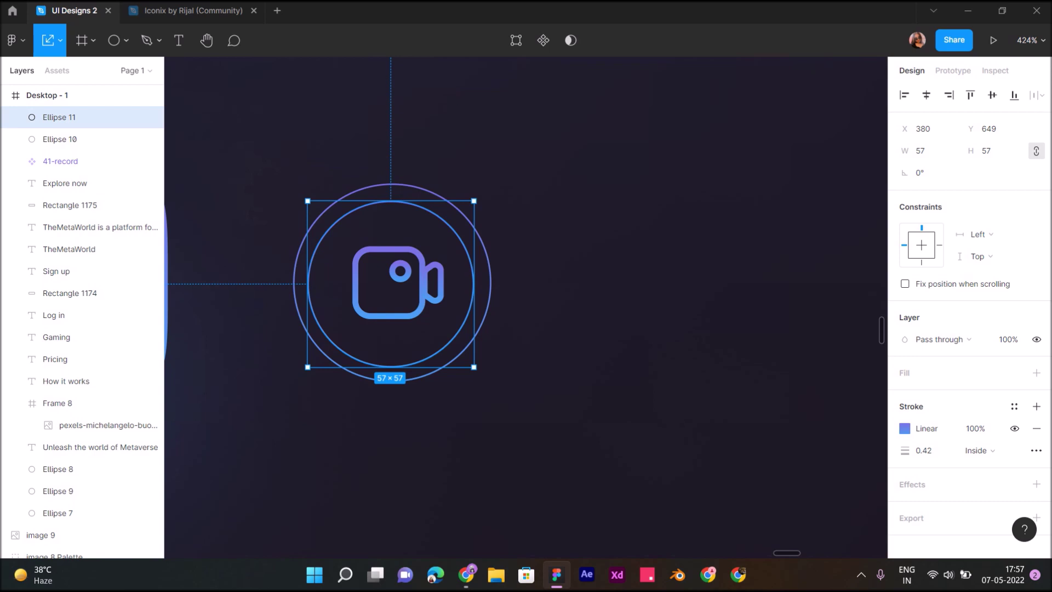
pyautogui.moveTo(391, 367); pyautogui.dragTo(390, 355)
pyautogui.moveTo(391, 278); pyautogui.dragTo(390, 281)
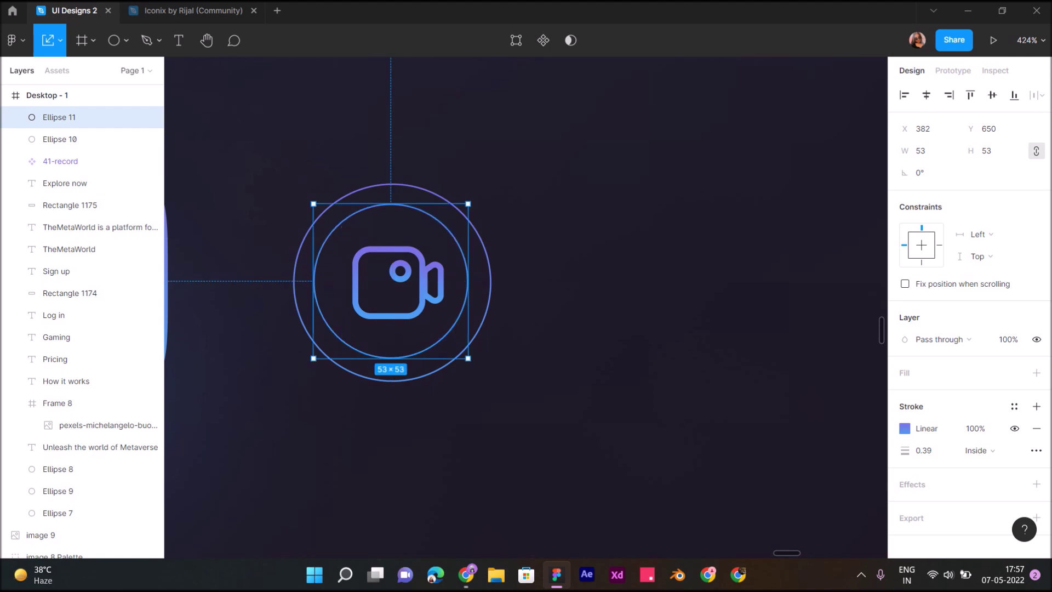
# Enlarge the outer ring to 69×69
pyautogui.click(490, 290)
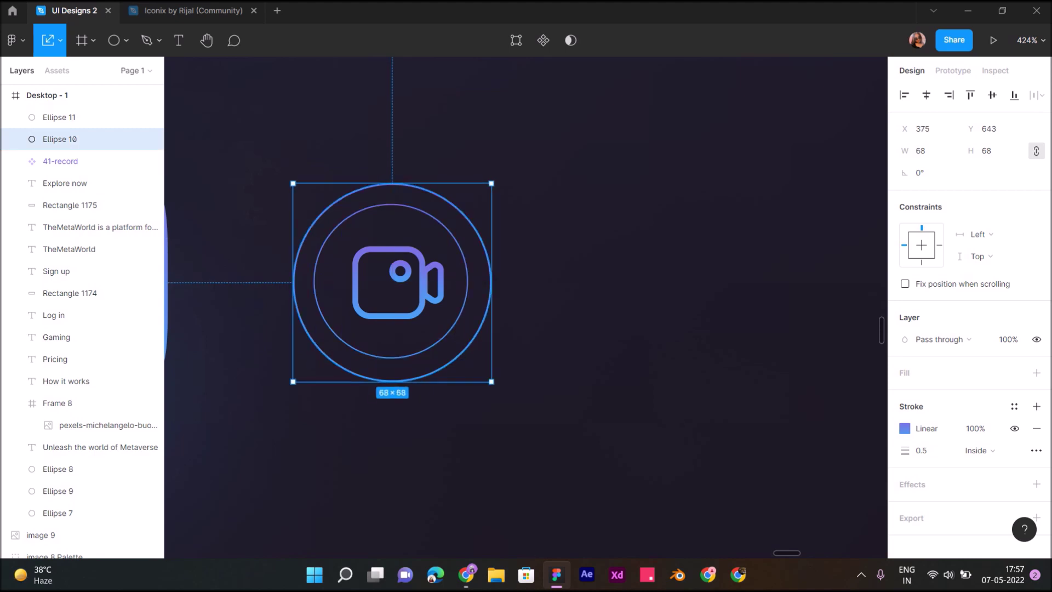
pyautogui.moveTo(288, 387); pyautogui.dragTo(289, 387)
pyautogui.moveTo(293, 184); pyautogui.dragTo(290, 180)
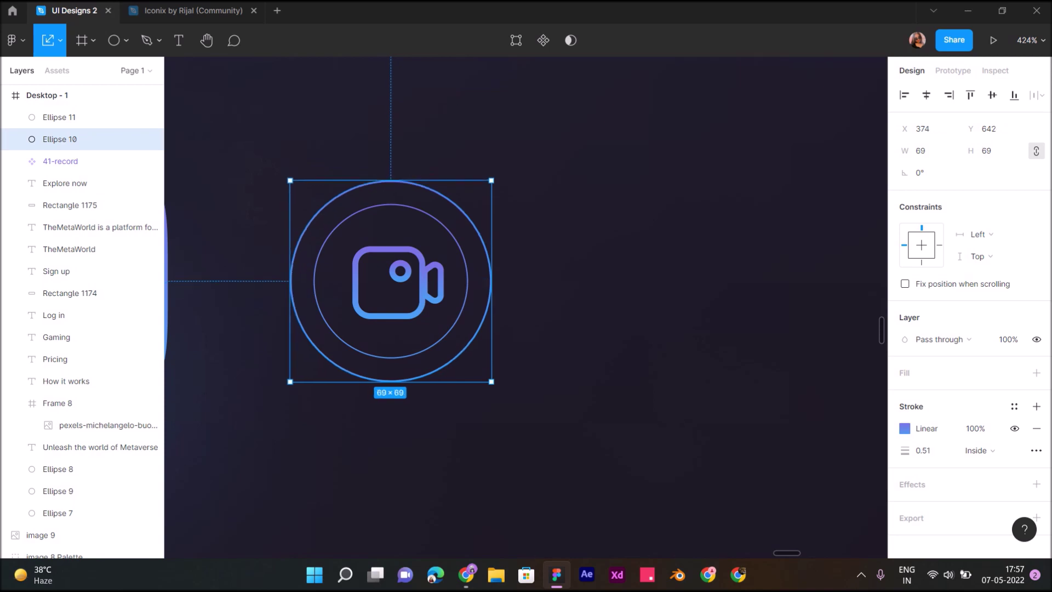
pyautogui.click(457, 447)
pyautogui.scroll(-10, 458, 448)
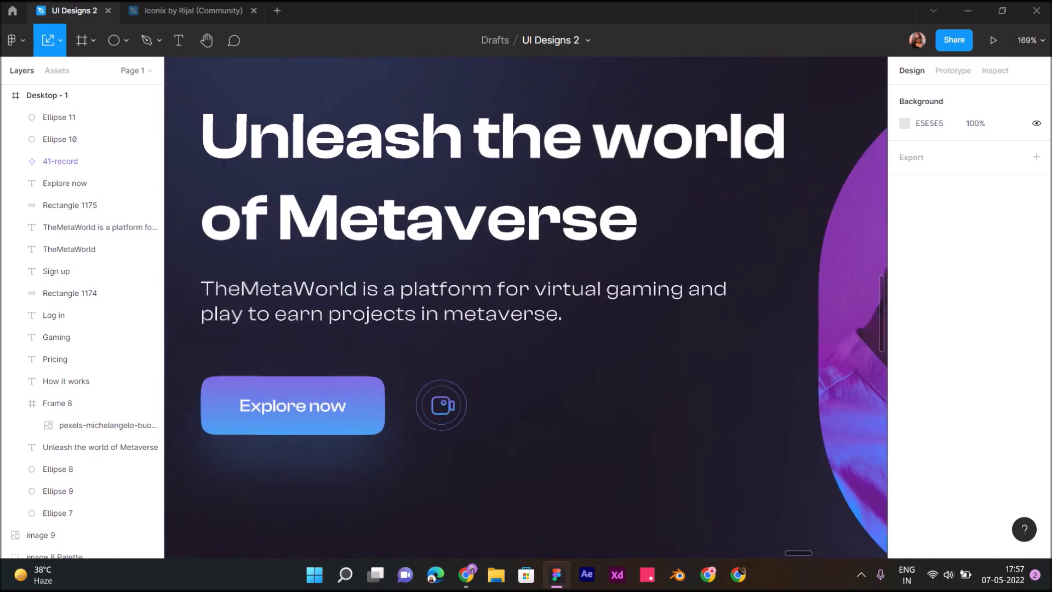
# Add a drop shadow to both rings with a Y offset of 10
pyautogui.scroll(3, 502, 473)
pyautogui.scroll(3, 502, 473)
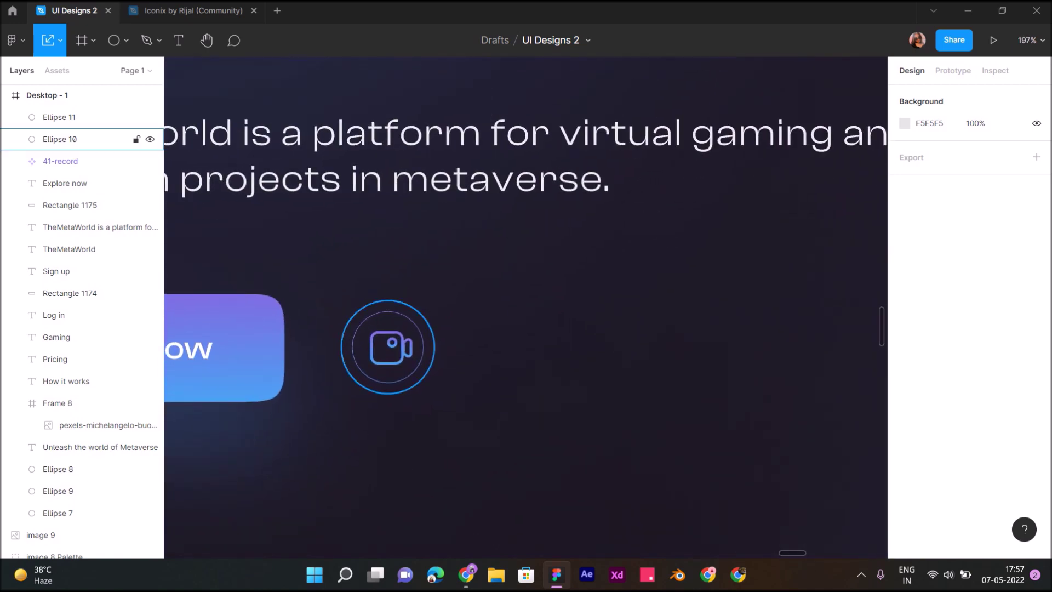
pyautogui.click(417, 347)
pyautogui.keyDown('shift'); pyautogui.click(431, 347); pyautogui.keyUp('shift')
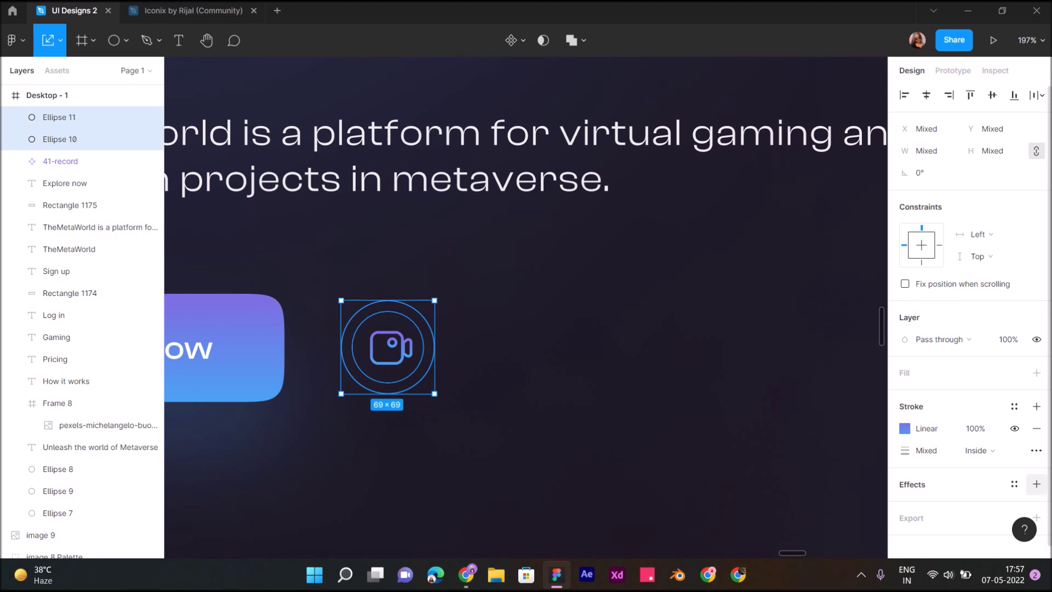
pyautogui.click(1036, 483)
pyautogui.click(905, 507)
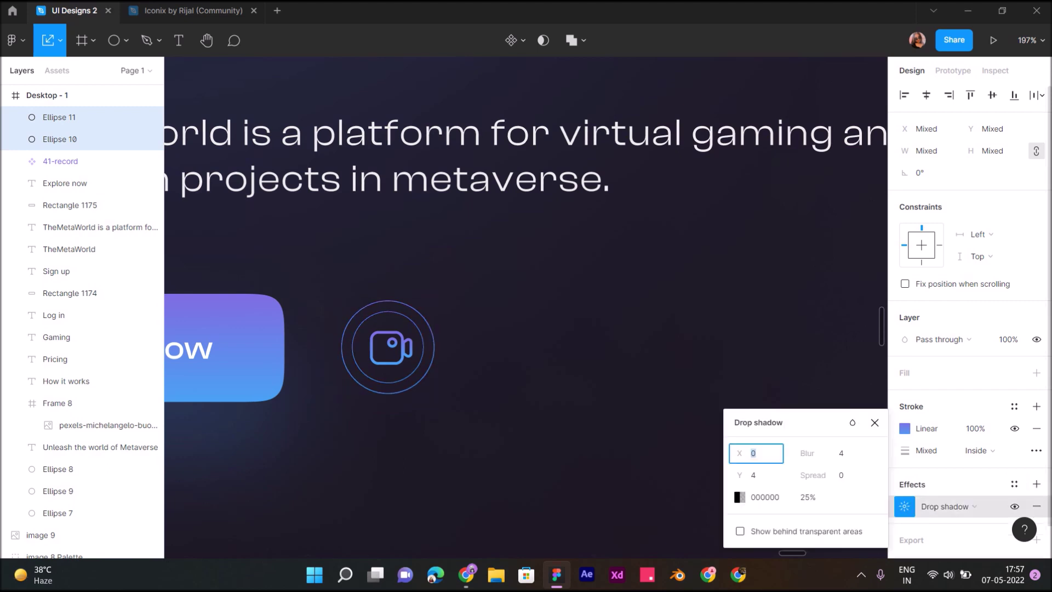
pyautogui.press('Tab')
pyautogui.write('10')
pyautogui.press('Return')
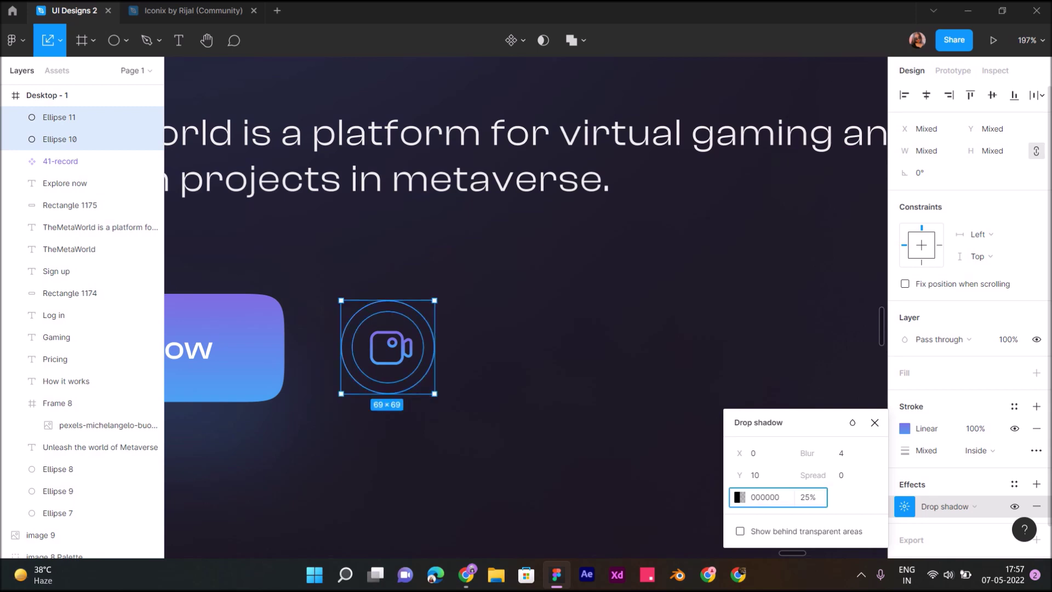
# Set the shadow colour to 519AEE at 100% opacity with blur 22
pyautogui.click(739, 497)
pyautogui.click(577, 404)
pyautogui.click(824, 107)
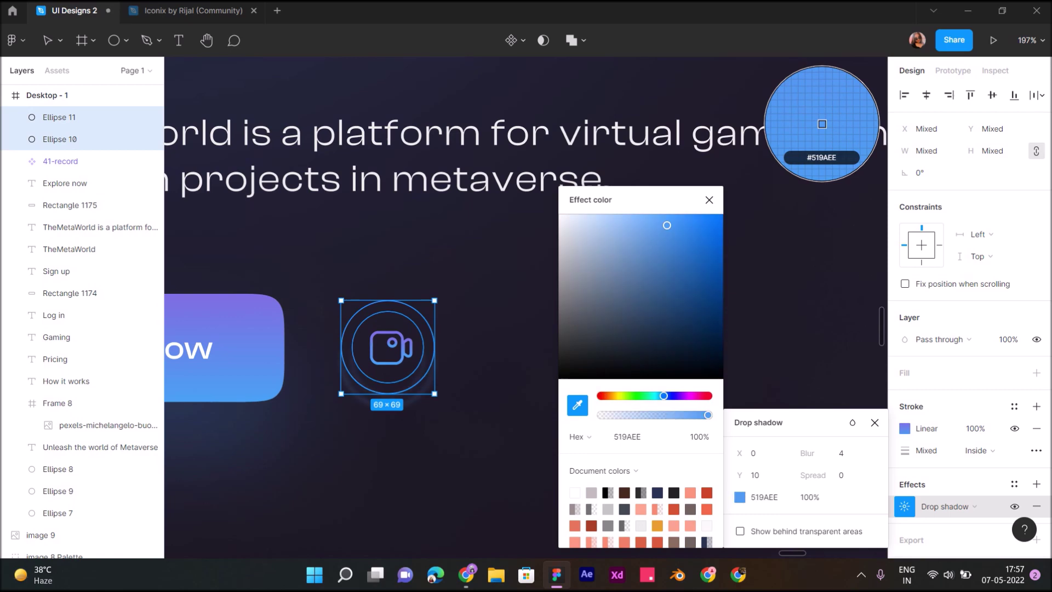
pyautogui.click(808, 497)
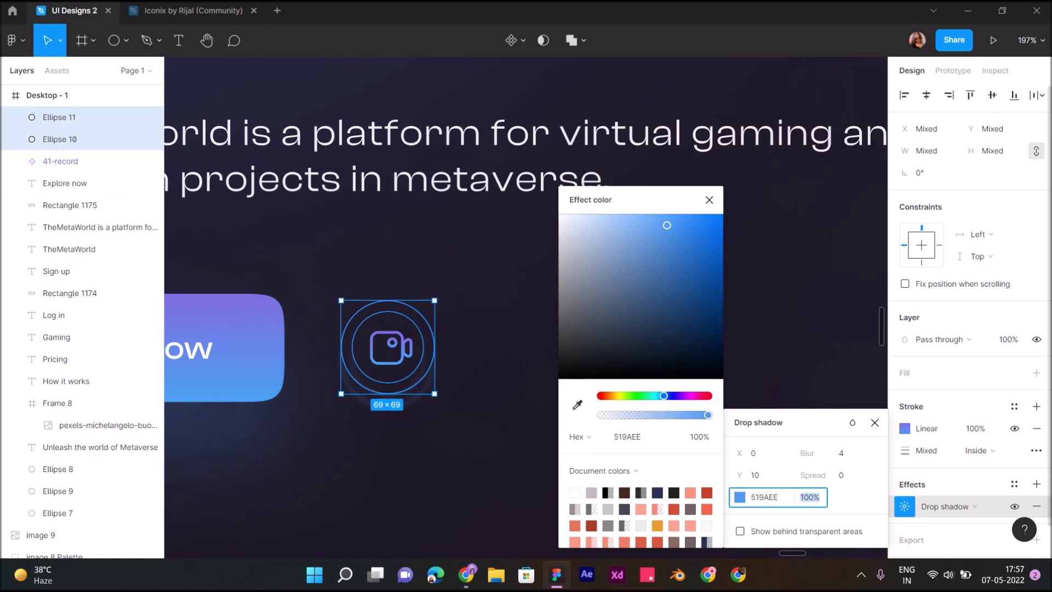
pyautogui.write('50')
pyautogui.press('Return')
pyautogui.click(842, 453)
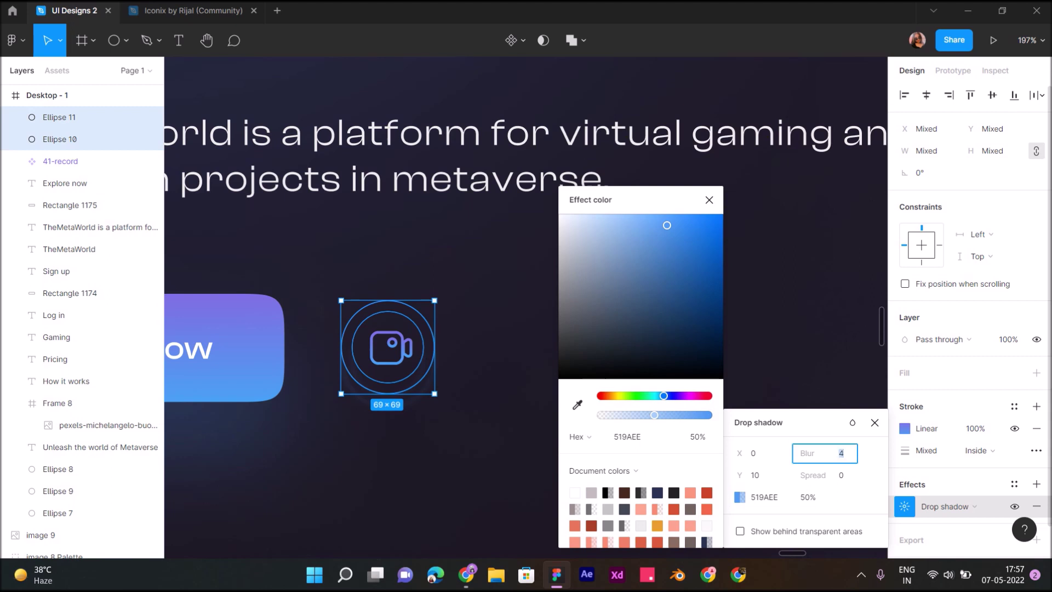
pyautogui.write('50')
pyautogui.press('Return')
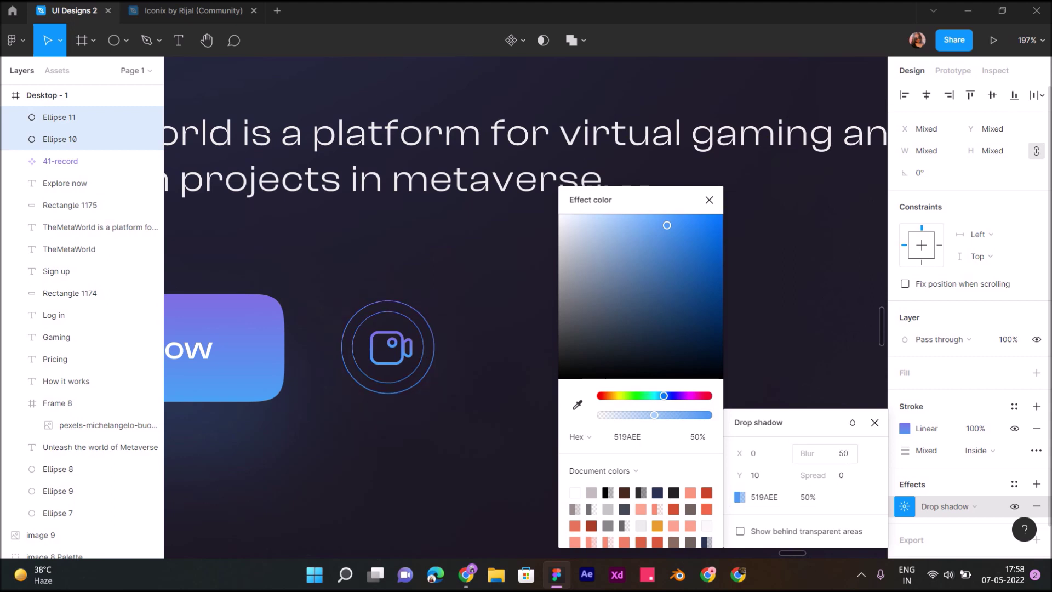
pyautogui.click(843, 453)
pyautogui.press('Tab')
pyautogui.press('Tab')
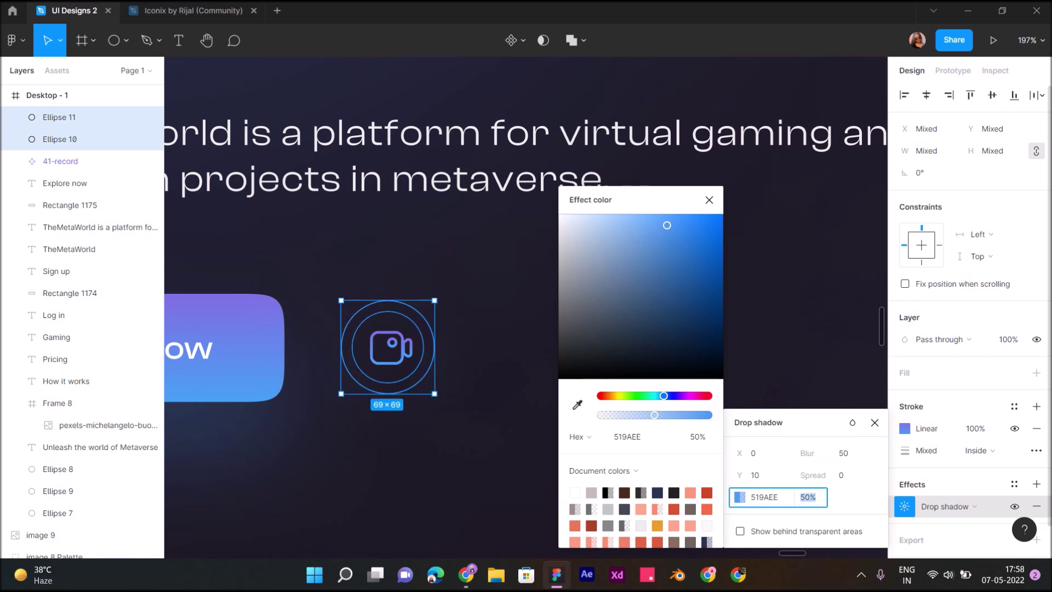
pyautogui.write('100')
pyautogui.press('Return')
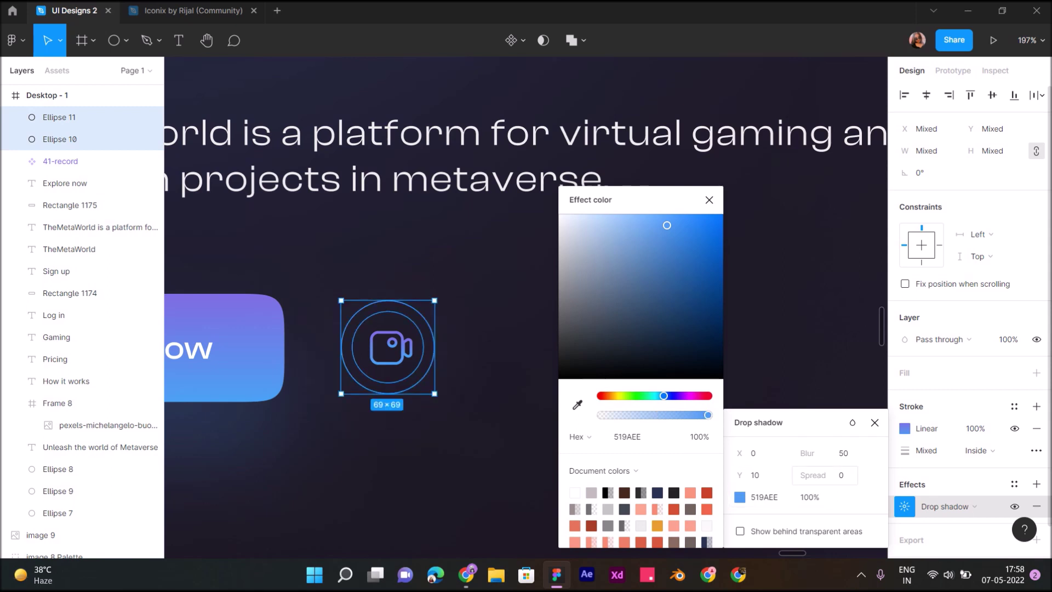
pyautogui.moveTo(807, 453); pyautogui.dragTo(584, 476)
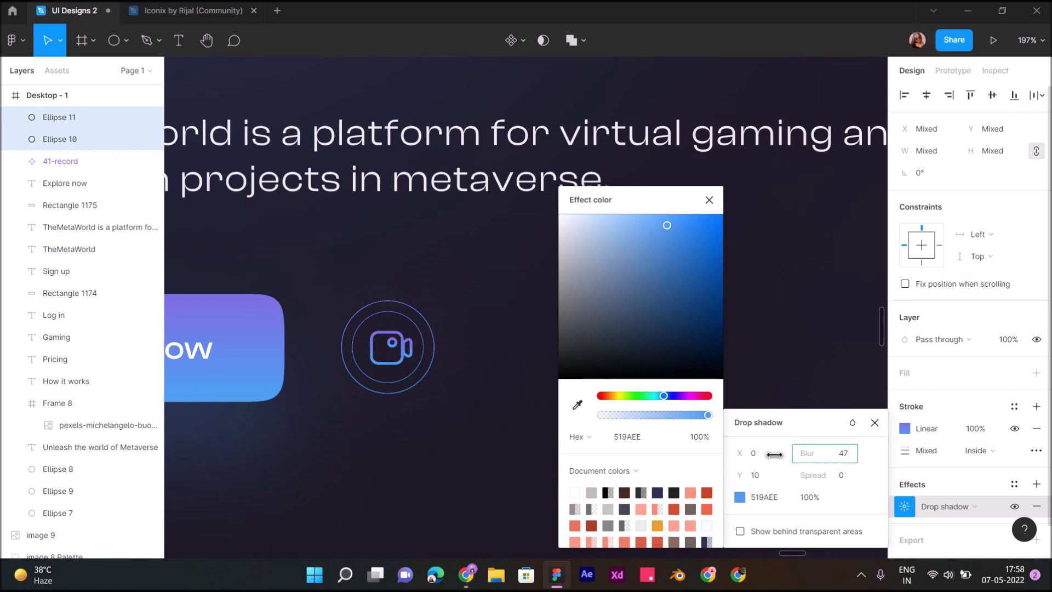
pyautogui.moveTo(430, 462); pyautogui.dragTo(430, 462)
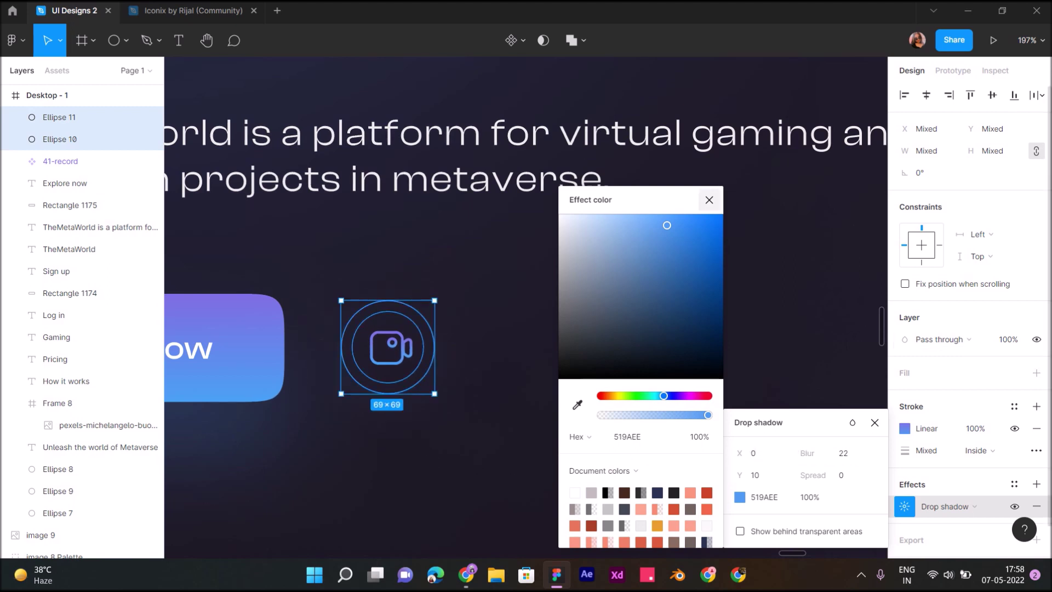
pyautogui.press('Escape')
pyautogui.press('Escape')
# Set the stroke weight of both rings to 1
pyautogui.keyDown('ctrl'); pyautogui.scroll(-5, 586, 327); pyautogui.keyUp('ctrl')
pyautogui.scroll(1, 586, 326)
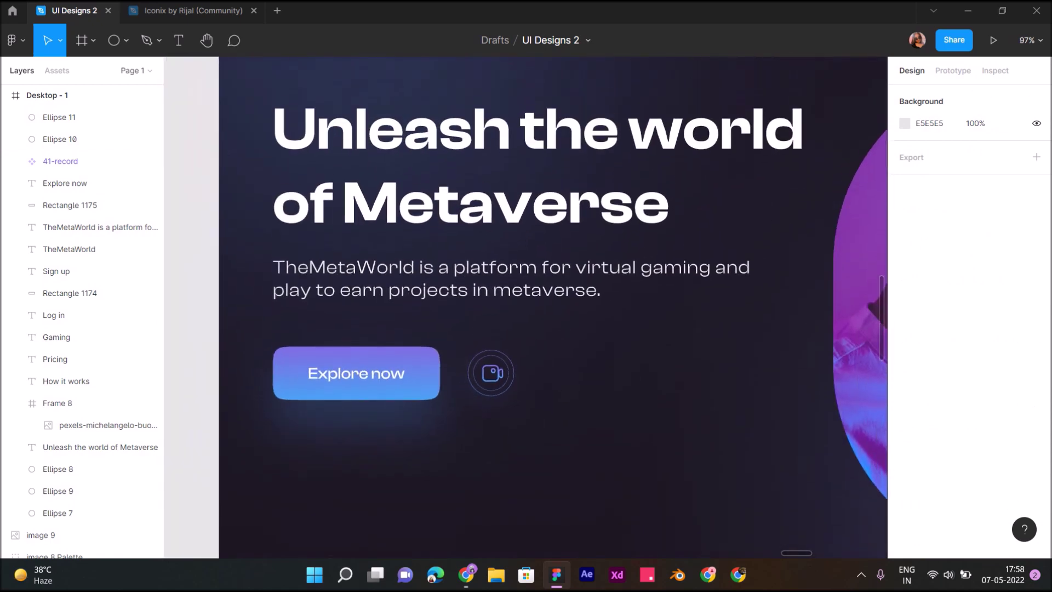
pyautogui.keyDown('ctrl'); pyautogui.scroll(5, 508, 384); pyautogui.keyUp('ctrl')
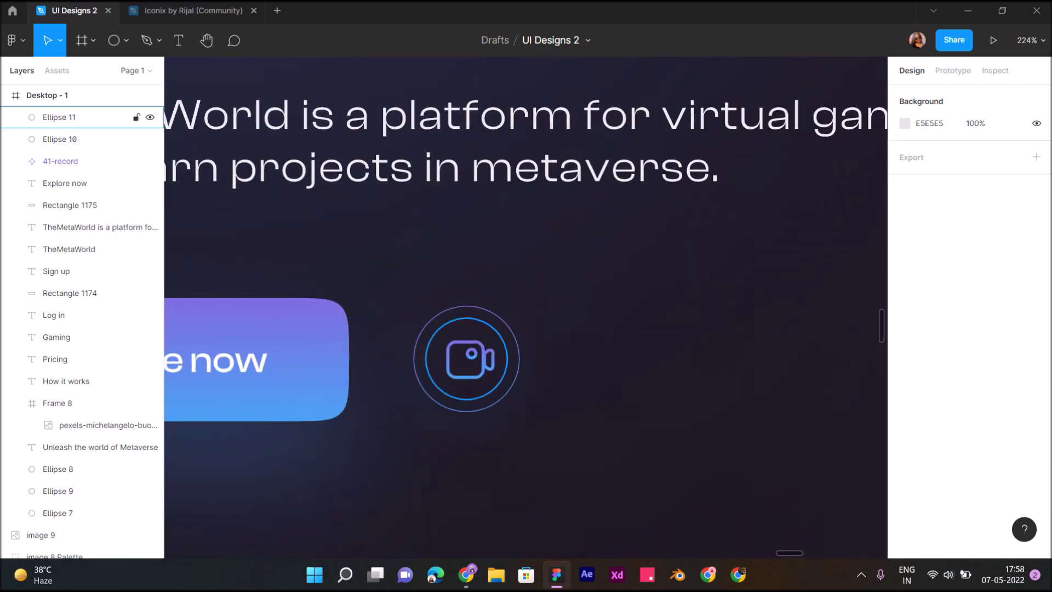
pyautogui.click(500, 359)
pyautogui.keyDown('shift'); pyautogui.click(83, 139); pyautogui.keyUp('shift')
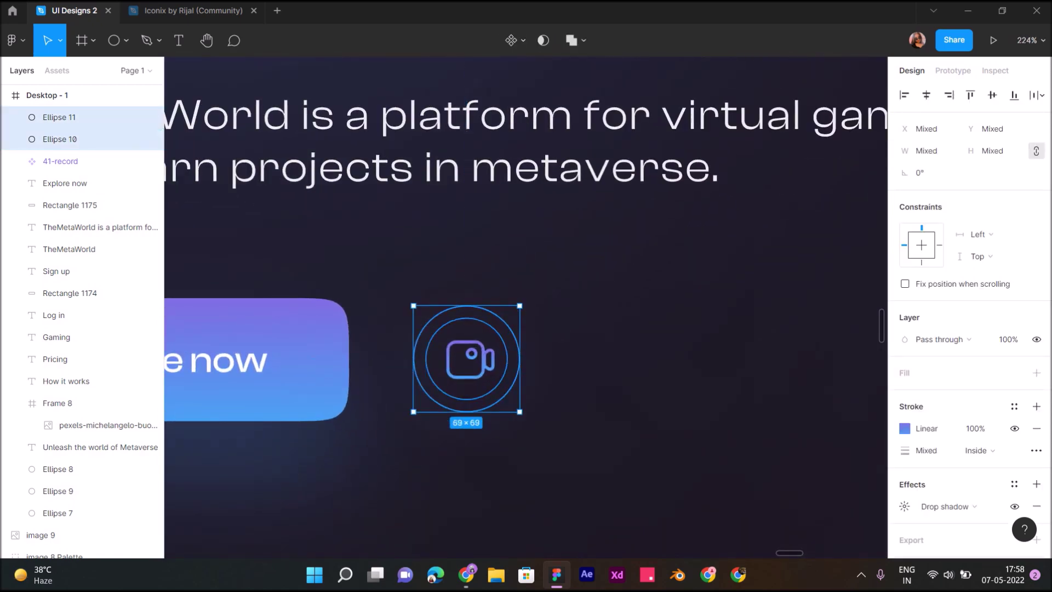
pyautogui.write('1')
pyautogui.press('Return')
pyautogui.press('Escape')
# Hide the inner ring, Ellipse 11, from the Layers panel
pyautogui.keyDown('ctrl'); pyautogui.scroll(-3, 557, 439); pyautogui.keyUp('ctrl')
pyautogui.keyDown('ctrl'); pyautogui.scroll(-2, 557, 439); pyautogui.keyUp('ctrl')
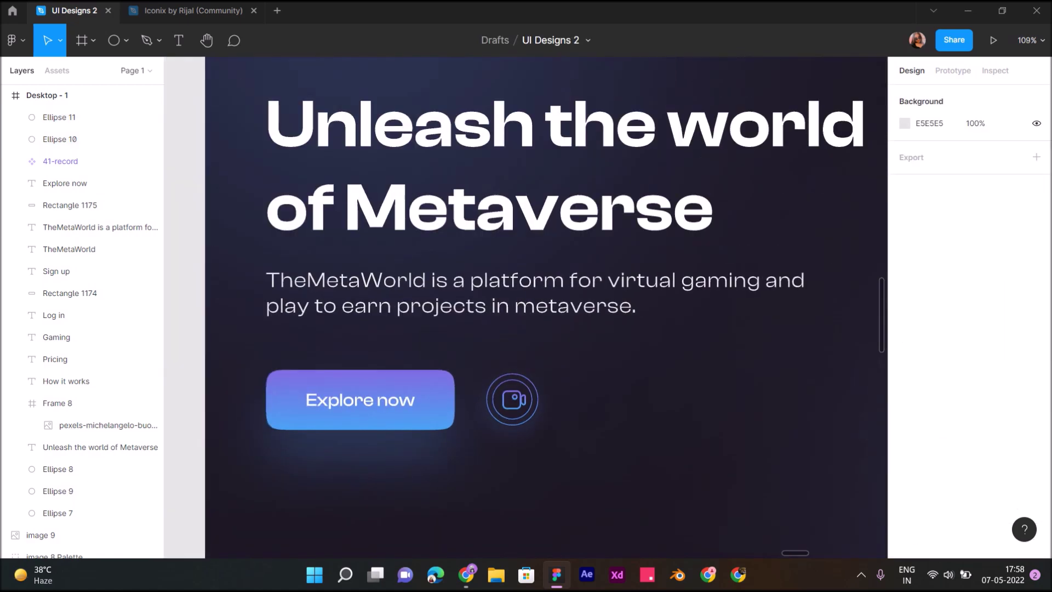
pyautogui.keyDown('ctrl'); pyautogui.scroll(4, 612, 455); pyautogui.keyUp('ctrl')
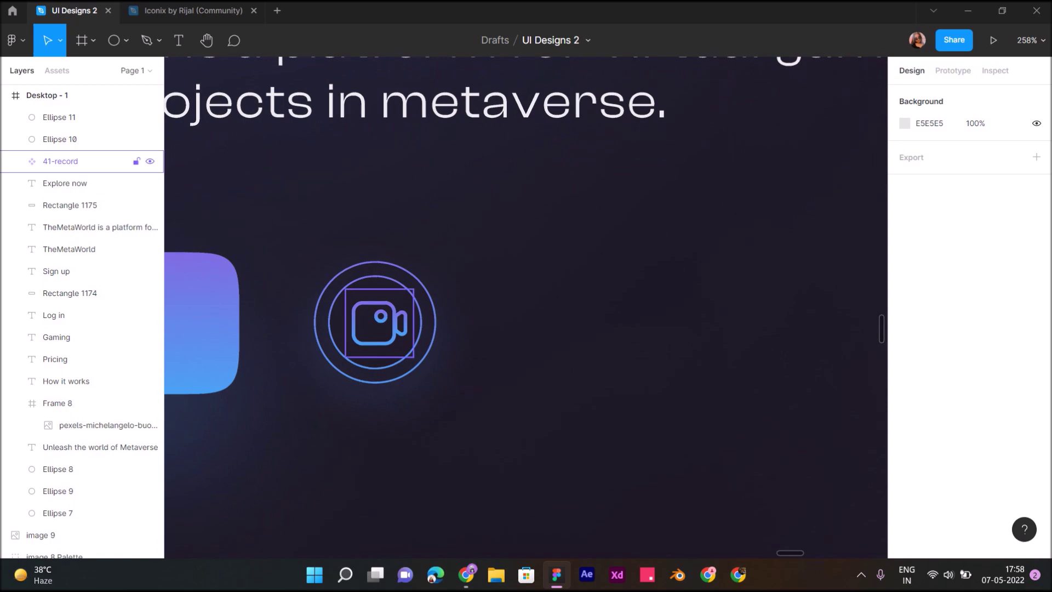
pyautogui.click(415, 322)
pyautogui.click(150, 117)
pyautogui.click(150, 117)
pyautogui.keyDown('ctrl'); pyautogui.scroll(-5, 570, 551); pyautogui.keyUp('ctrl')
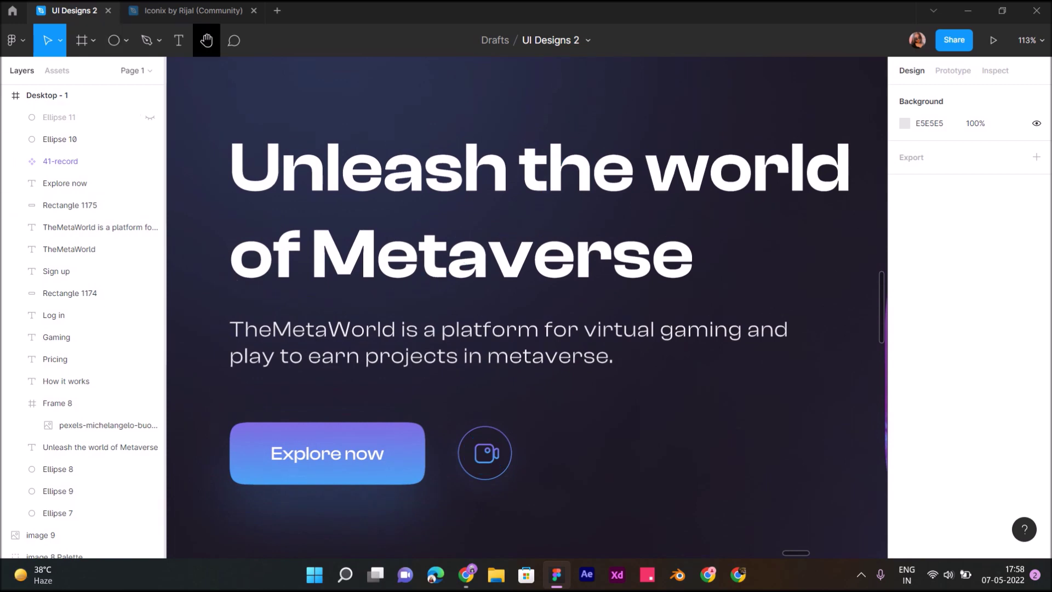
pyautogui.click(178, 40)
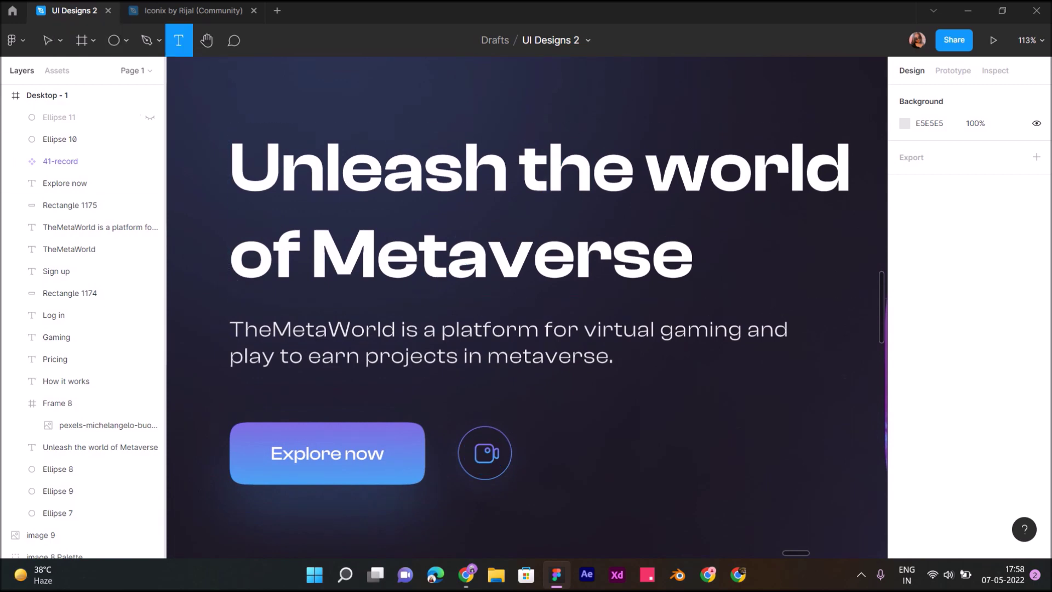
# Add a 'Watch Demo' text label and position it beside the camera ring
pyautogui.click(536, 460)
pyautogui.write('Watch d')
pyautogui.press('BackSpace')
pyautogui.press('BackSpace')
pyautogui.write('Demo')
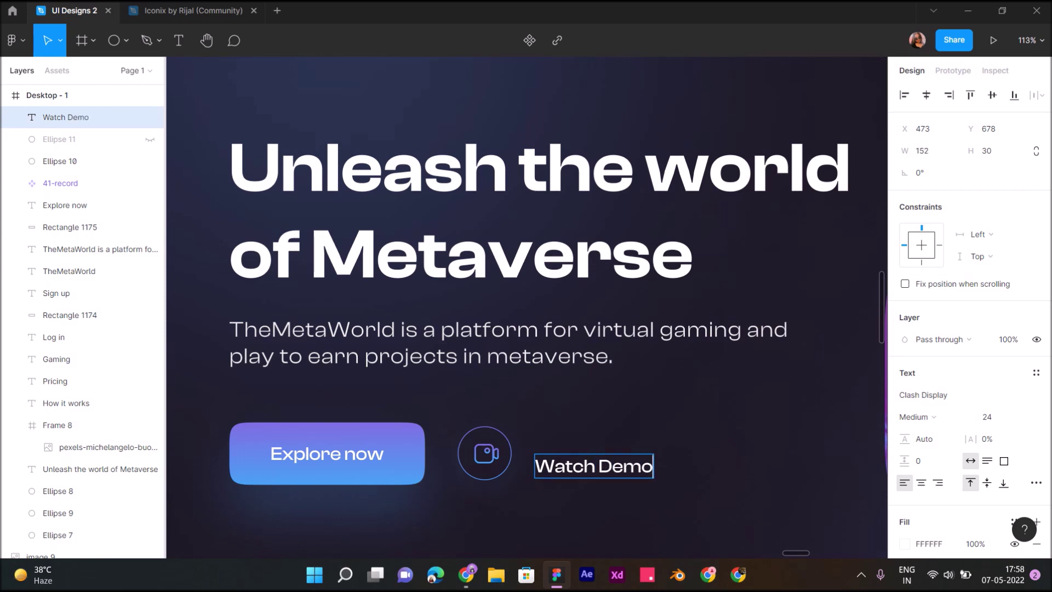
pyautogui.press('Escape')
pyautogui.moveTo(594, 466); pyautogui.dragTo(594, 451)
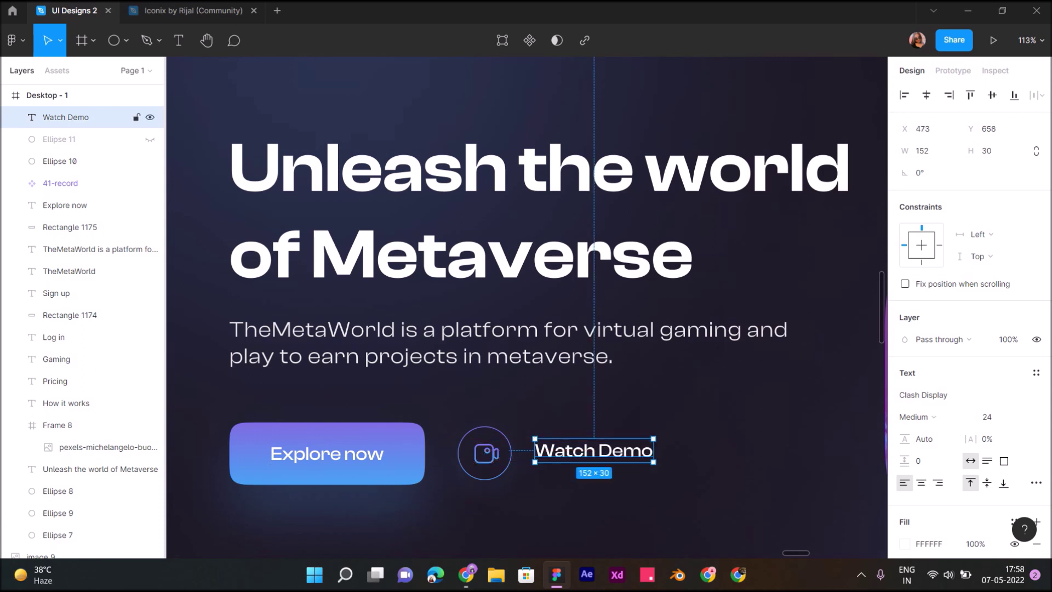
pyautogui.moveTo(594, 451); pyautogui.dragTo(594, 454)
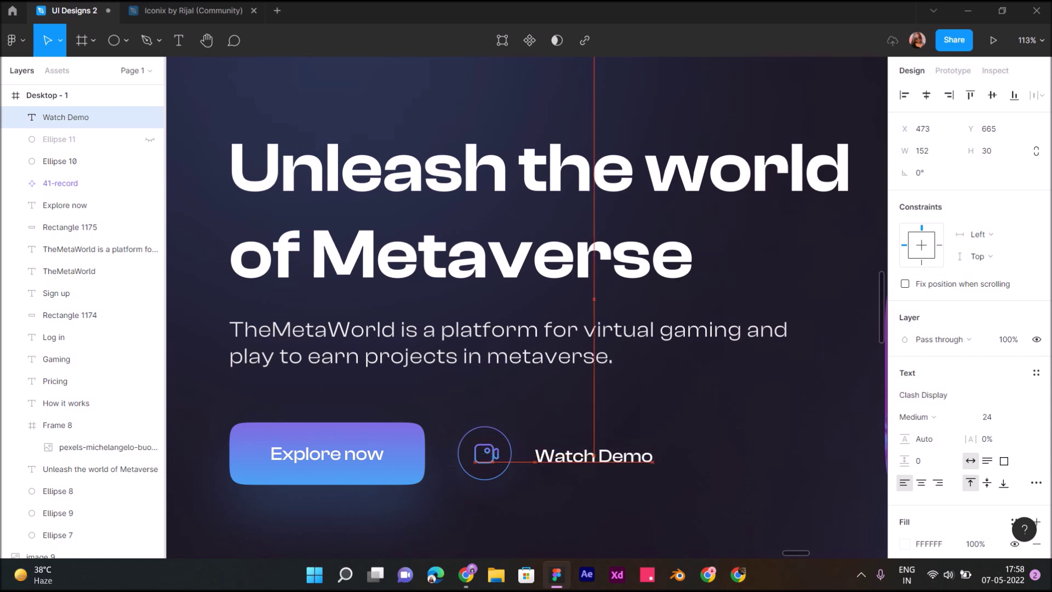
pyautogui.moveTo(594, 453); pyautogui.dragTo(594, 454)
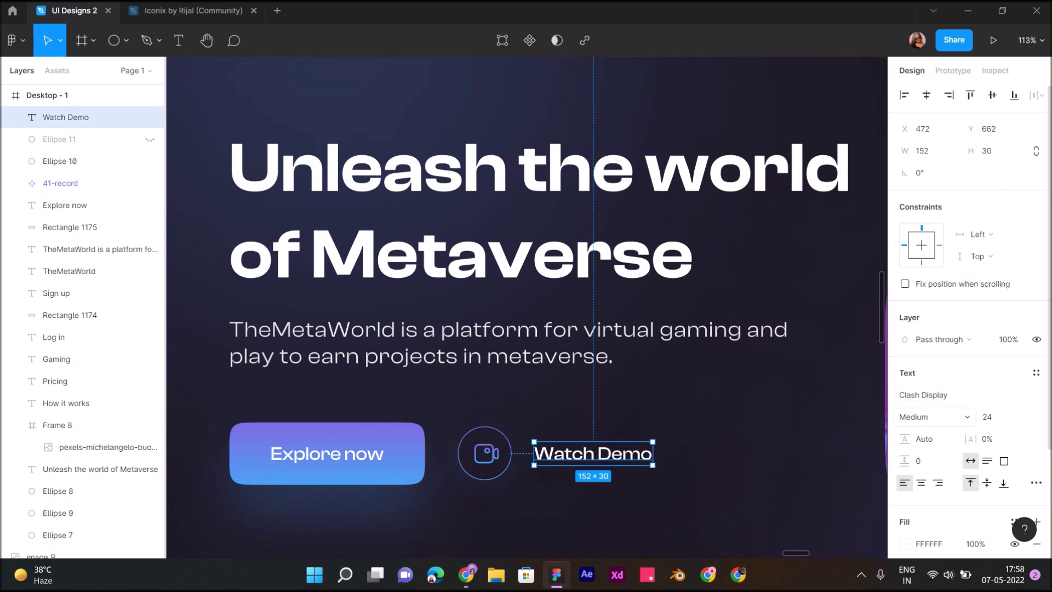
# Set the Watch Demo label's font weight to Regular
pyautogui.click(934, 416)
pyautogui.click(927, 400)
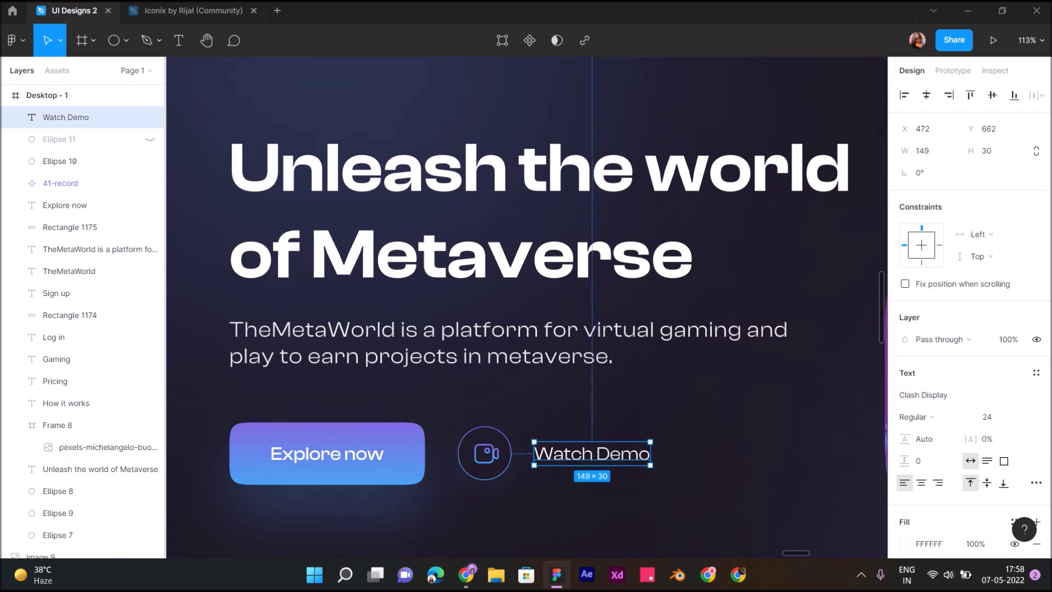
pyautogui.press('Escape')
pyautogui.hotkey('shift', '1')
pyautogui.scroll(5, 713, 329)
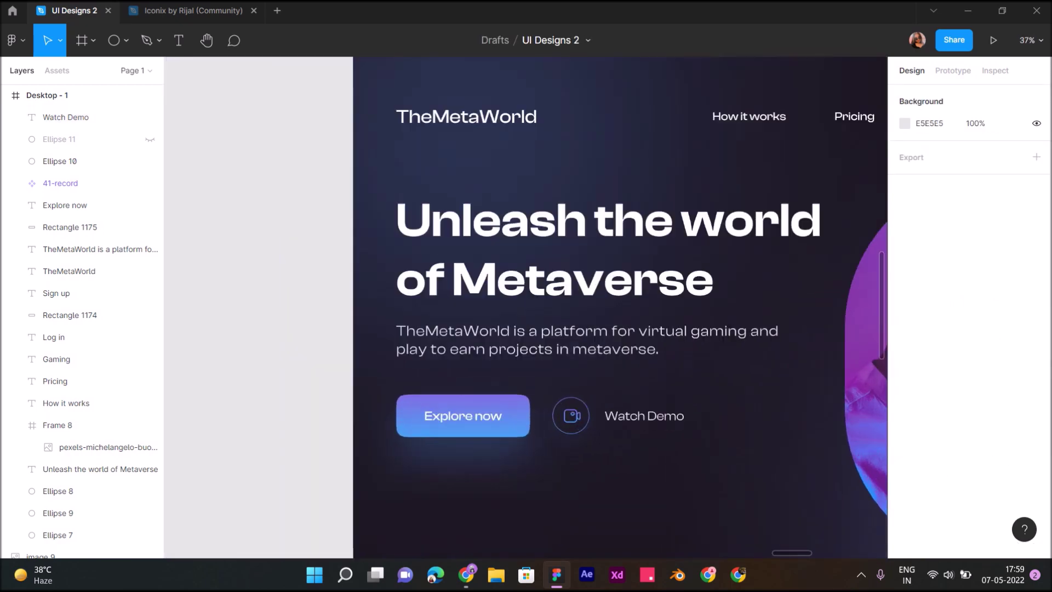
# Nudge the Watch Demo label left from X 472 to 466, toward the camera ring
pyautogui.scroll(2, 656, 443)
pyautogui.scroll(2, 656, 442)
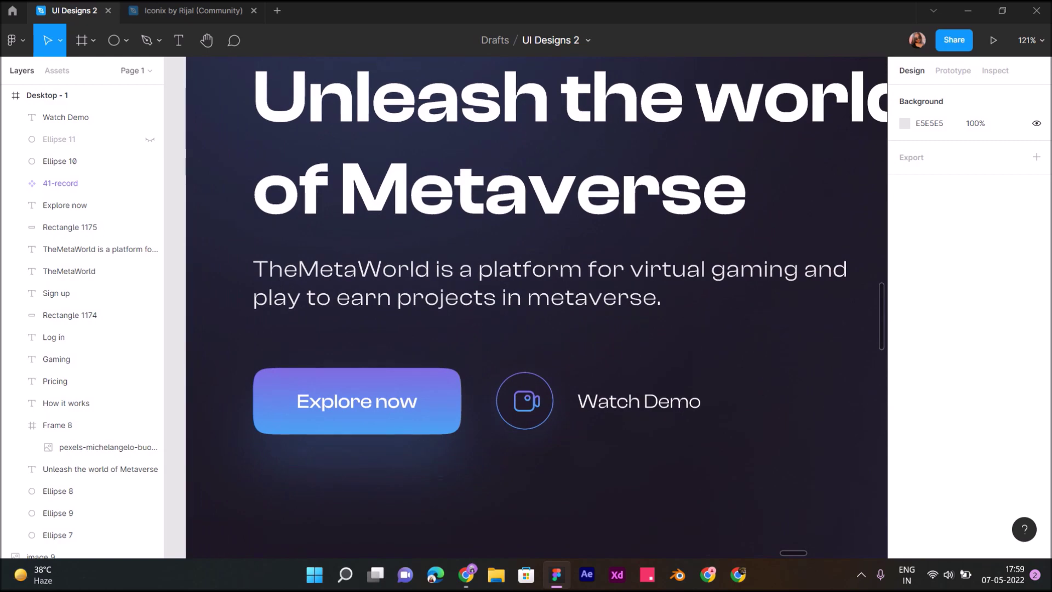
pyautogui.click(639, 401)
pyautogui.moveTo(639, 401); pyautogui.dragTo(635, 401)
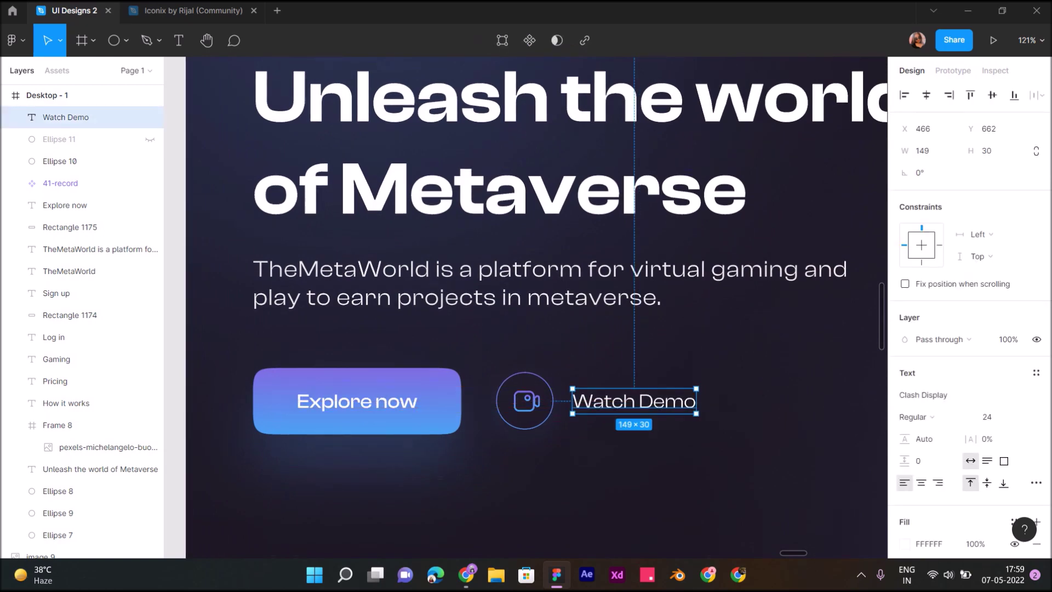
pyautogui.click(619, 452)
# Reselect the Watch Demo label to confirm its 149×30 size and placement
pyautogui.scroll(-4, 619, 452)
pyautogui.scroll(-2, 595, 318)
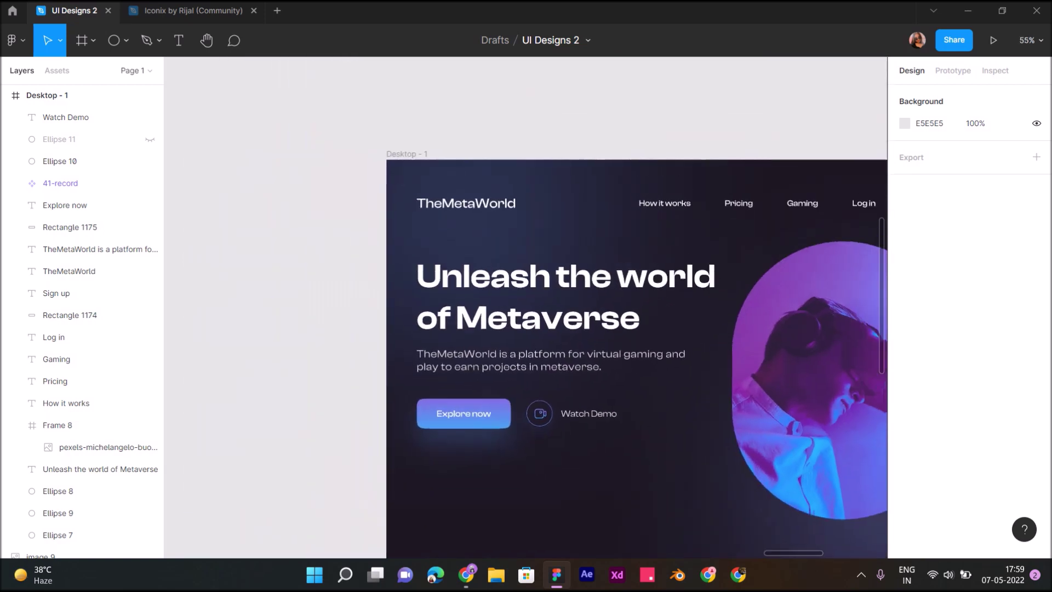
pyautogui.scroll(-3, 595, 318)
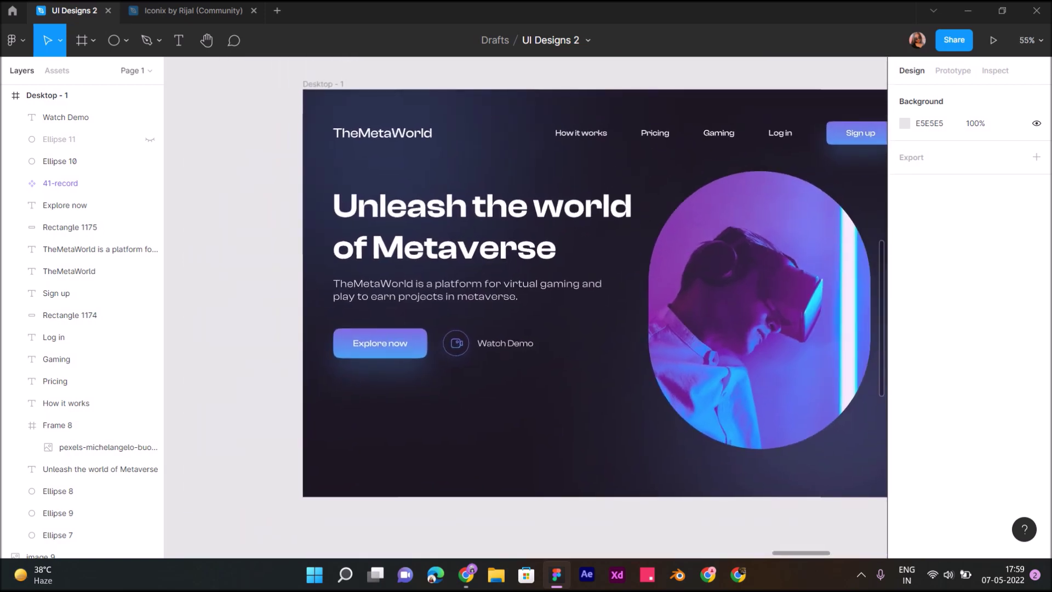
pyautogui.scroll(2, 526, 307)
pyautogui.hscroll(3, 526, 307)
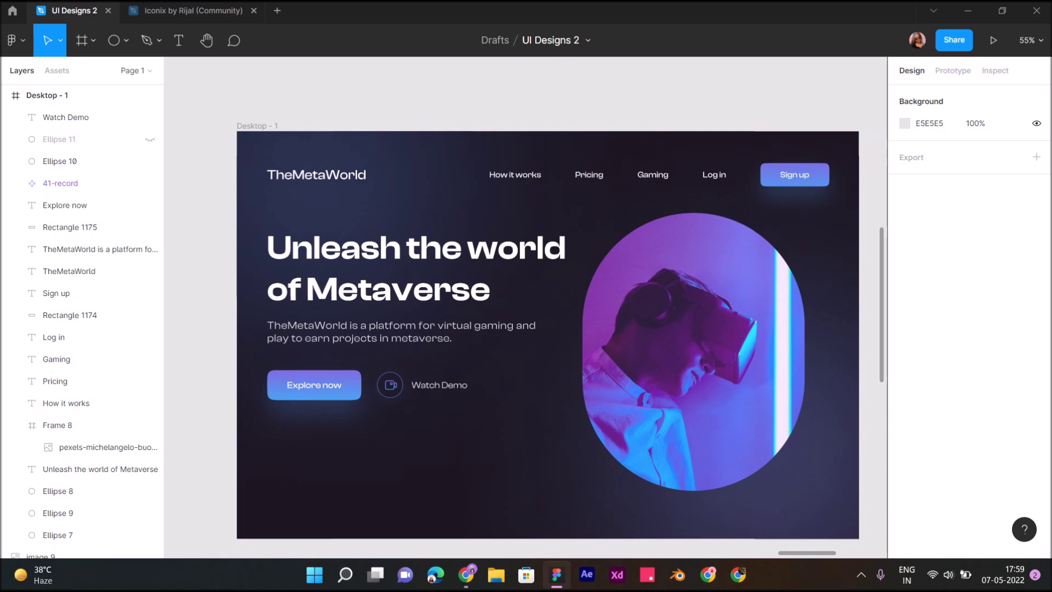
pyautogui.scroll(2, 387, 383)
pyautogui.scroll(2, 387, 383)
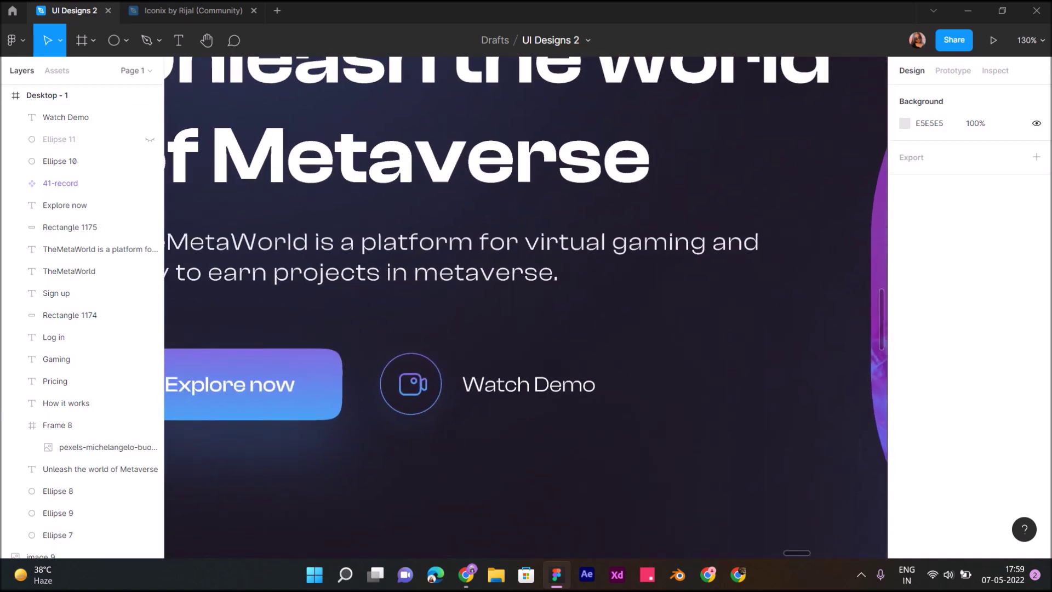
pyautogui.scroll(2, 387, 383)
pyautogui.scroll(2, 388, 383)
pyautogui.scroll(3, 399, 391)
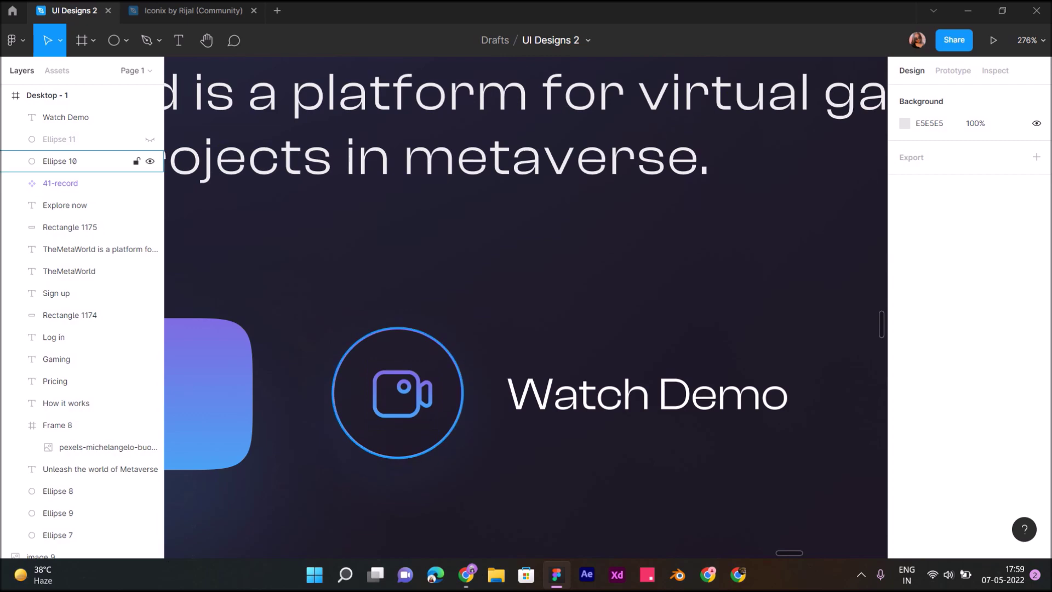
pyautogui.click(83, 116)
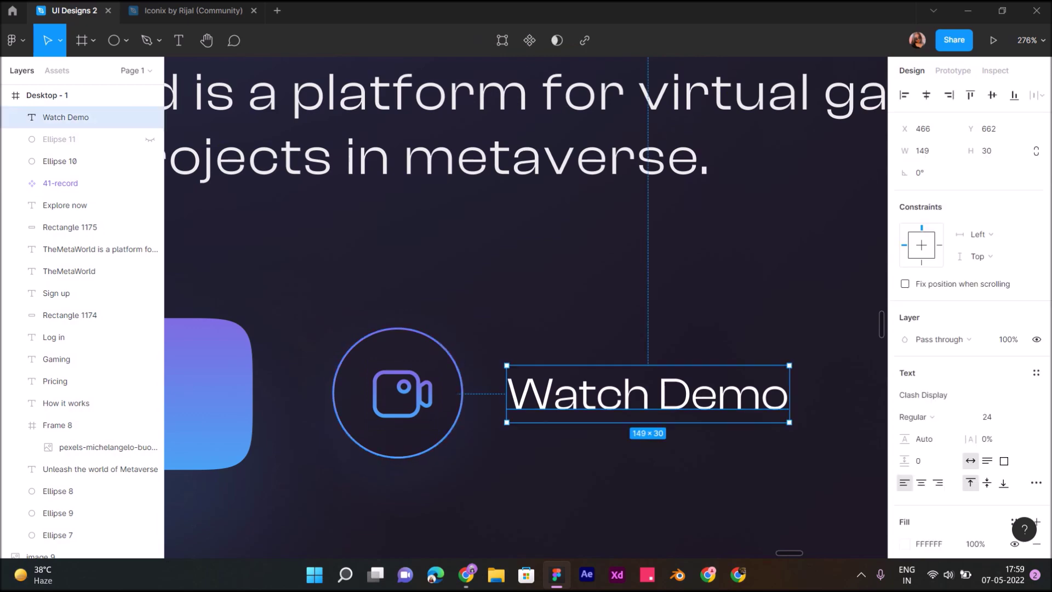
pyautogui.press('Escape')
pyautogui.scroll(-5, 734, 499)
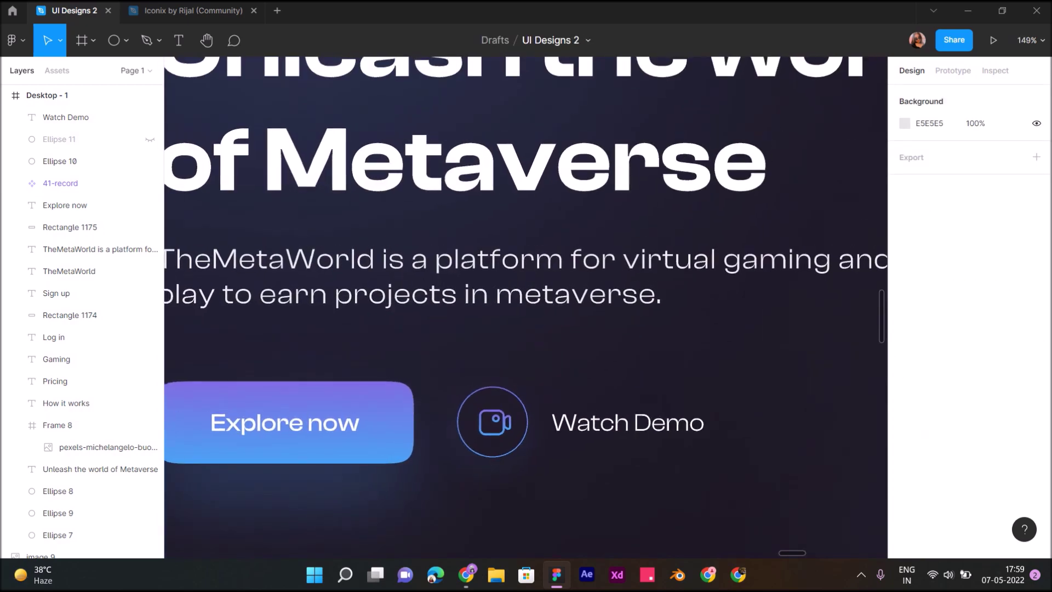
pyautogui.scroll(-3, 581, 340)
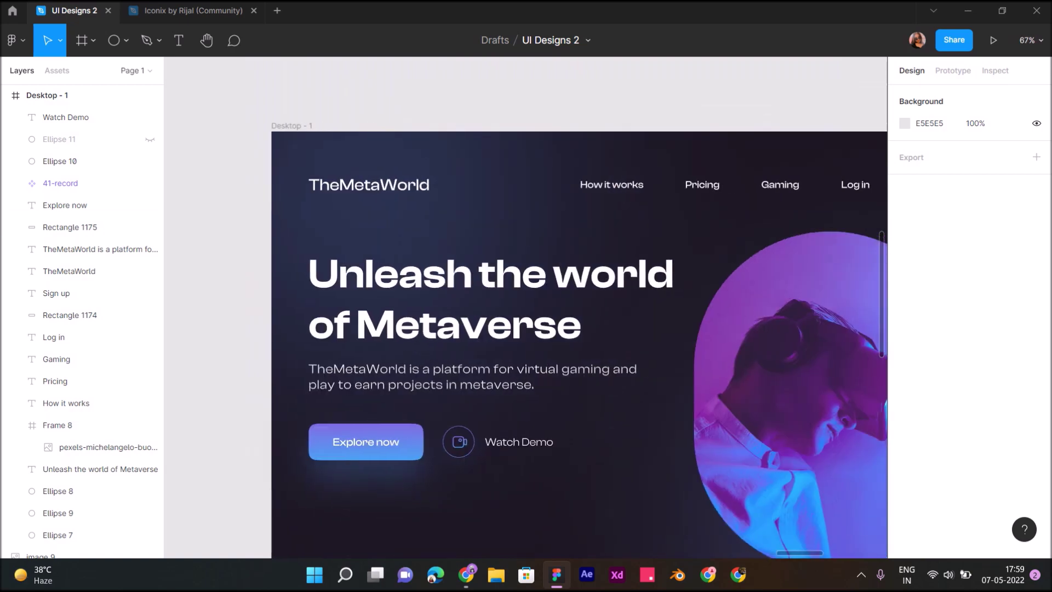
pyautogui.scroll(4, 302, 463)
# Set Explore now to size 26, centred in its button and level with Watch Demo
pyautogui.click(64, 205)
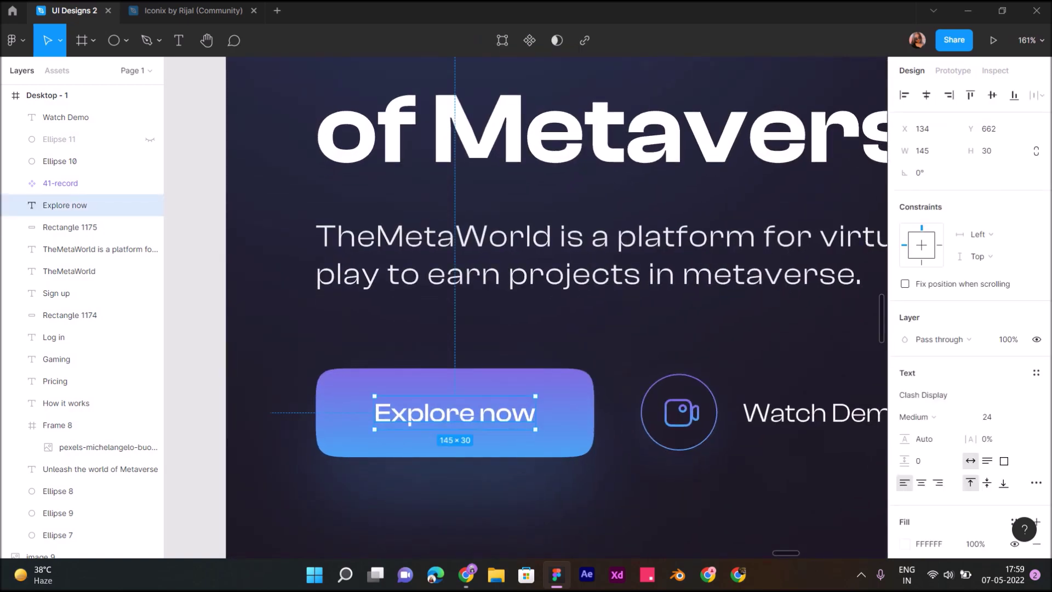
pyautogui.click(987, 417)
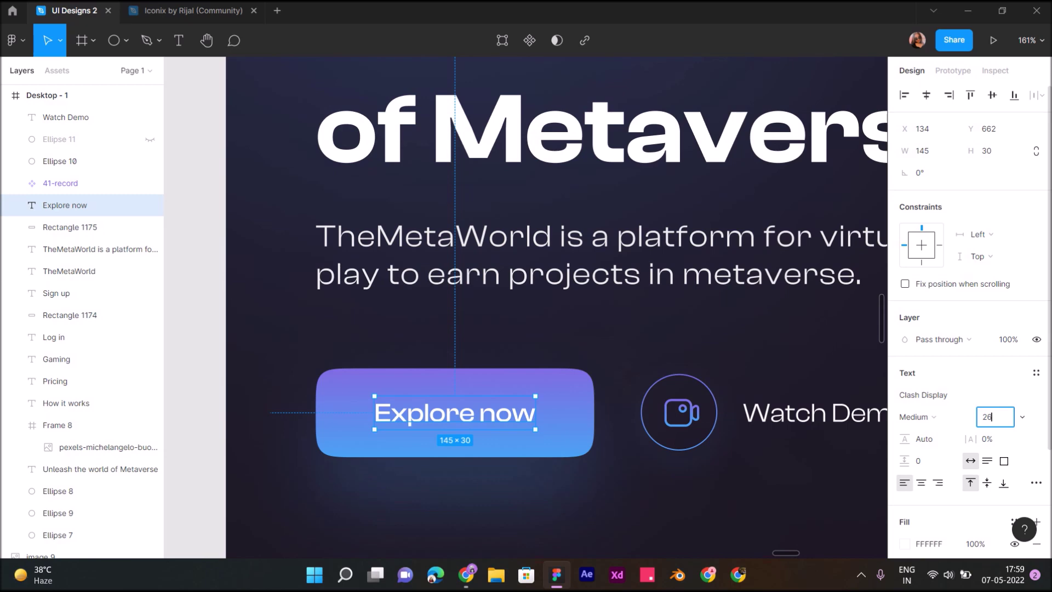
pyautogui.press('Return')
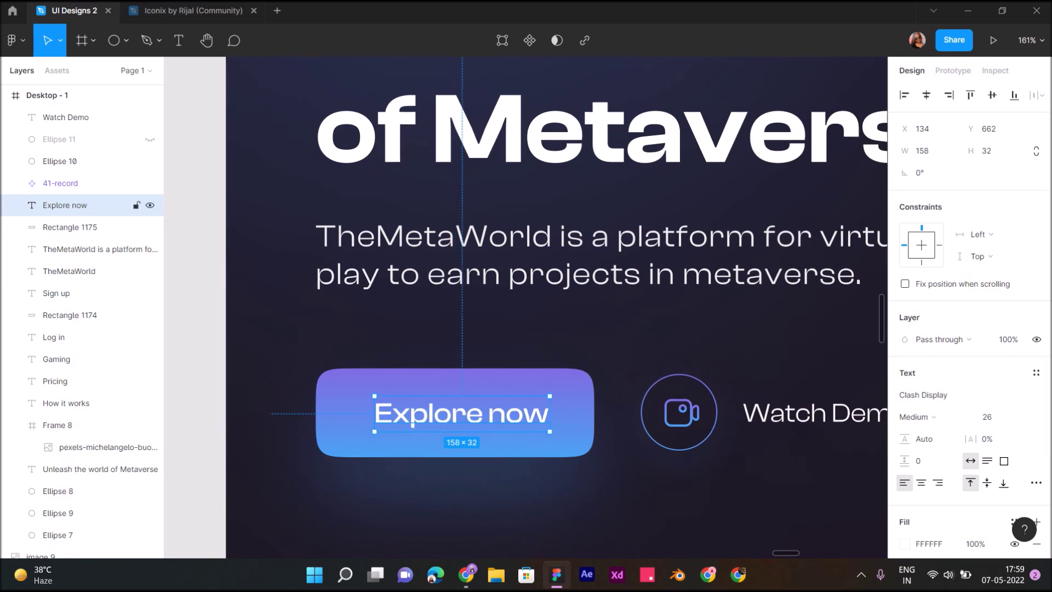
pyautogui.moveTo(461, 414); pyautogui.dragTo(454, 413)
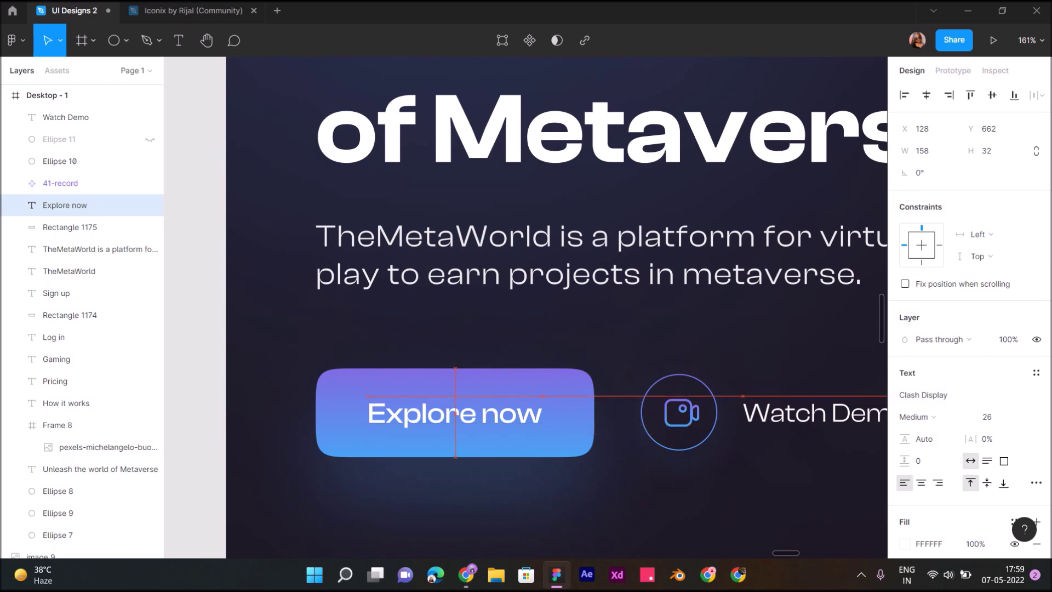
pyautogui.press('Up')
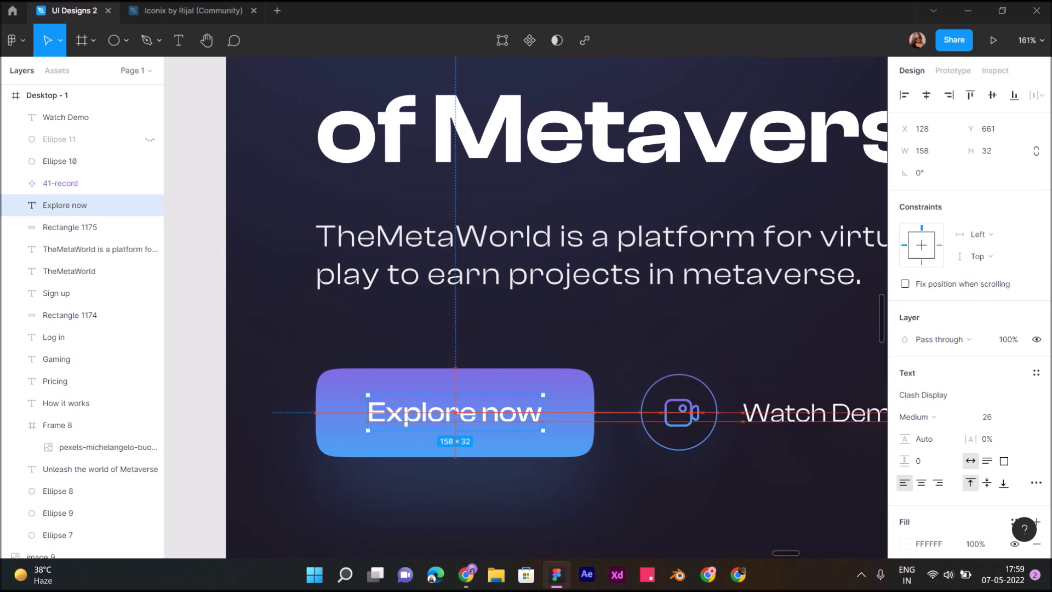
pyautogui.press('Escape')
pyautogui.hscroll(-5, 556, 307)
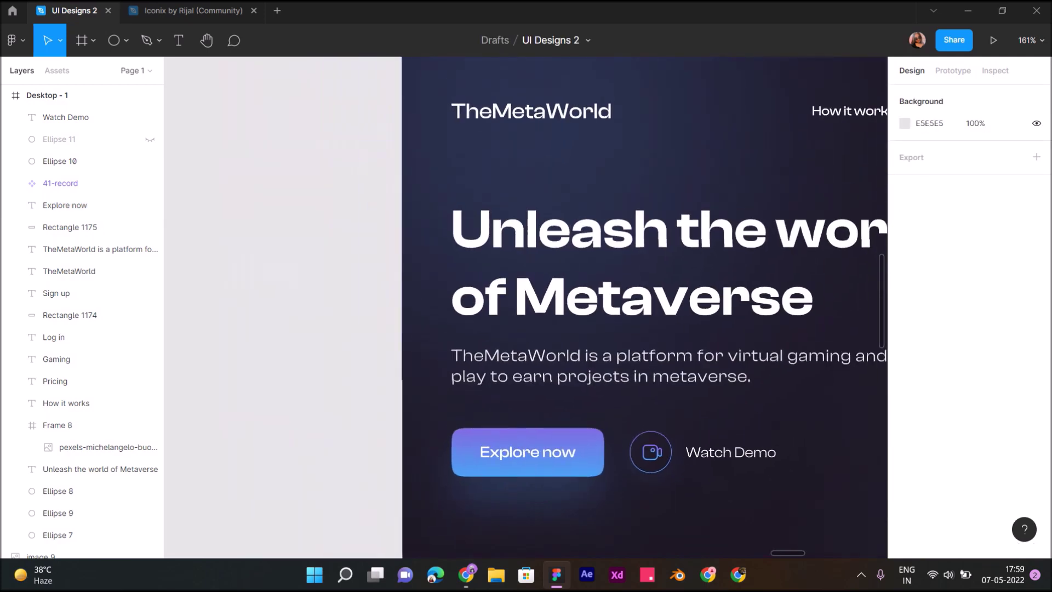
# Scroll the canvas to check the avatar row showing '240,500+ Online Players'
pyautogui.keyDown('ctrl'); pyautogui.scroll(-5, 526, 307); pyautogui.keyUp('ctrl')
pyautogui.keyDown('ctrl'); pyautogui.scroll(-2, 526, 307); pyautogui.keyUp('ctrl')
pyautogui.keyDown('ctrl'); pyautogui.scroll(-2, 526, 306); pyautogui.keyUp('ctrl')
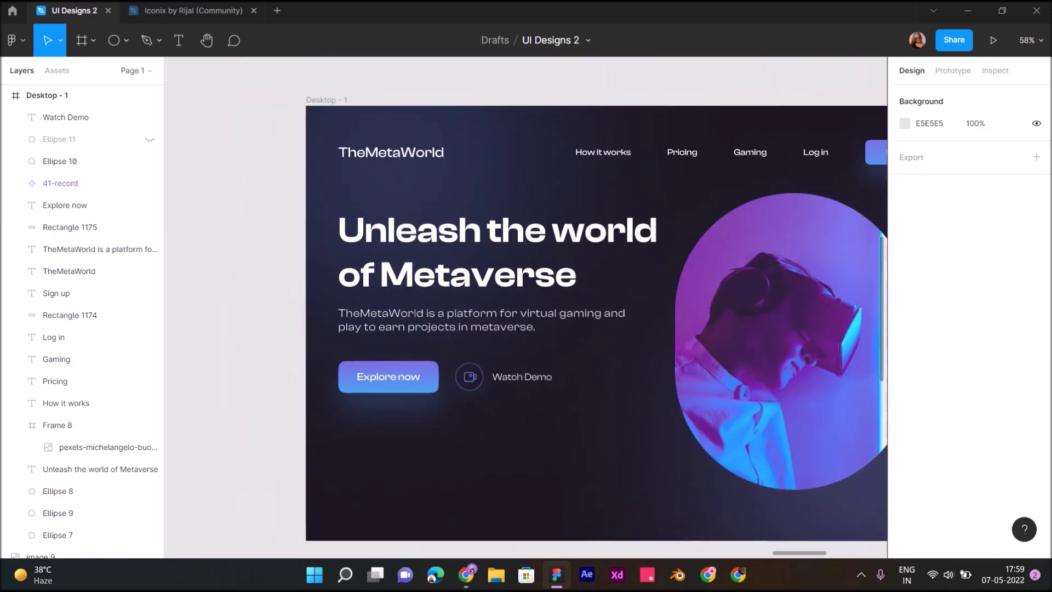
pyautogui.scroll(1, 596, 328)
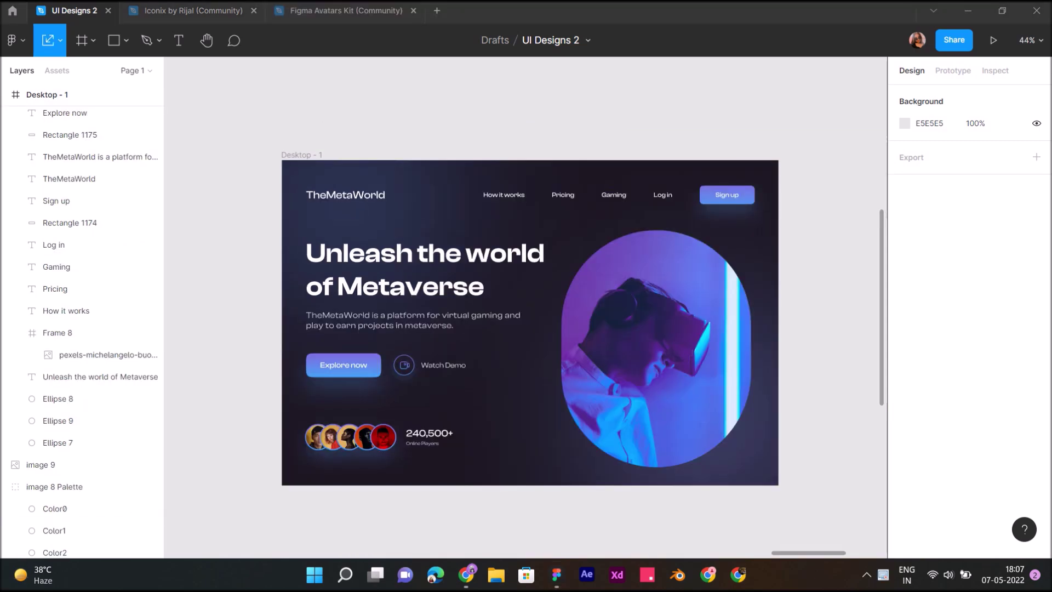
# Set the Watch Demo text back to Medium font weight
pyautogui.click(444, 365)
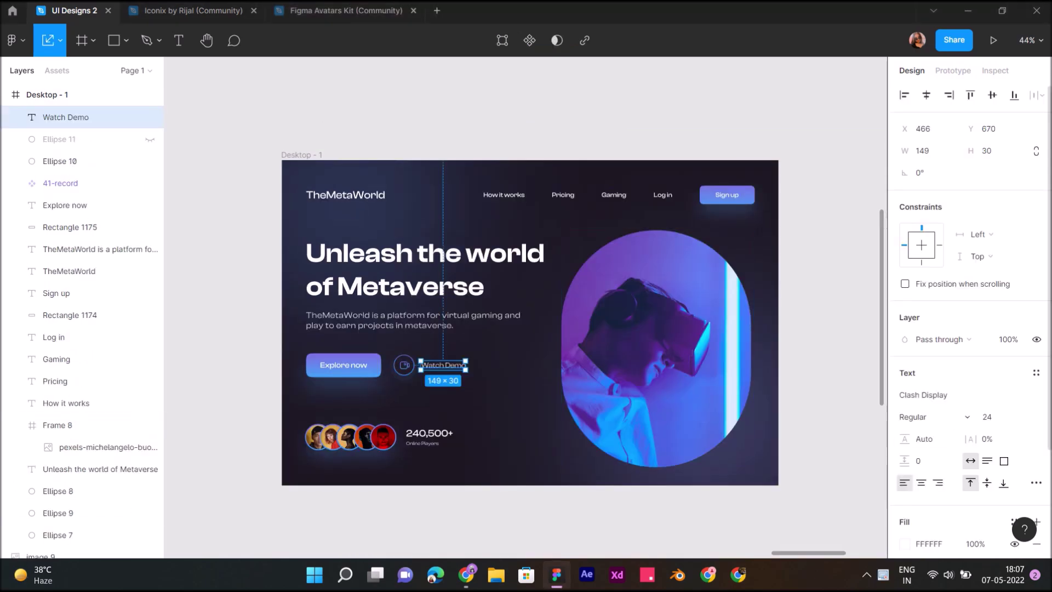
pyautogui.click(914, 417)
pyautogui.click(932, 433)
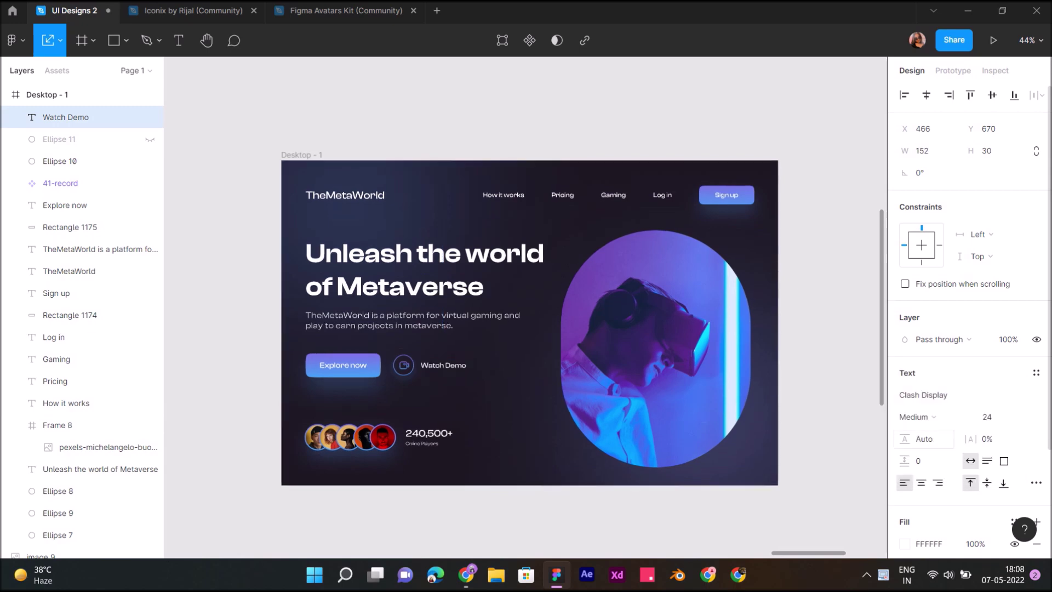
pyautogui.press('Escape')
pyautogui.keyDown('ctrl'); pyautogui.scroll(3, 529, 438); pyautogui.keyUp('ctrl')
pyautogui.keyDown('ctrl'); pyautogui.scroll(2, 526, 282); pyautogui.keyUp('ctrl')
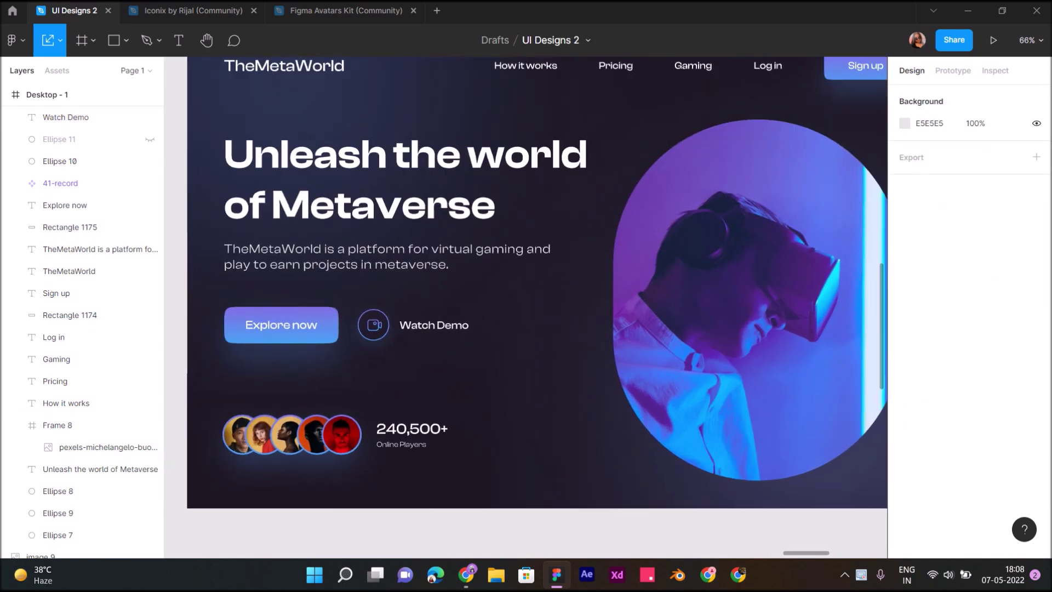
pyautogui.keyDown('ctrl'); pyautogui.scroll(-2, 527, 283); pyautogui.keyUp('ctrl')
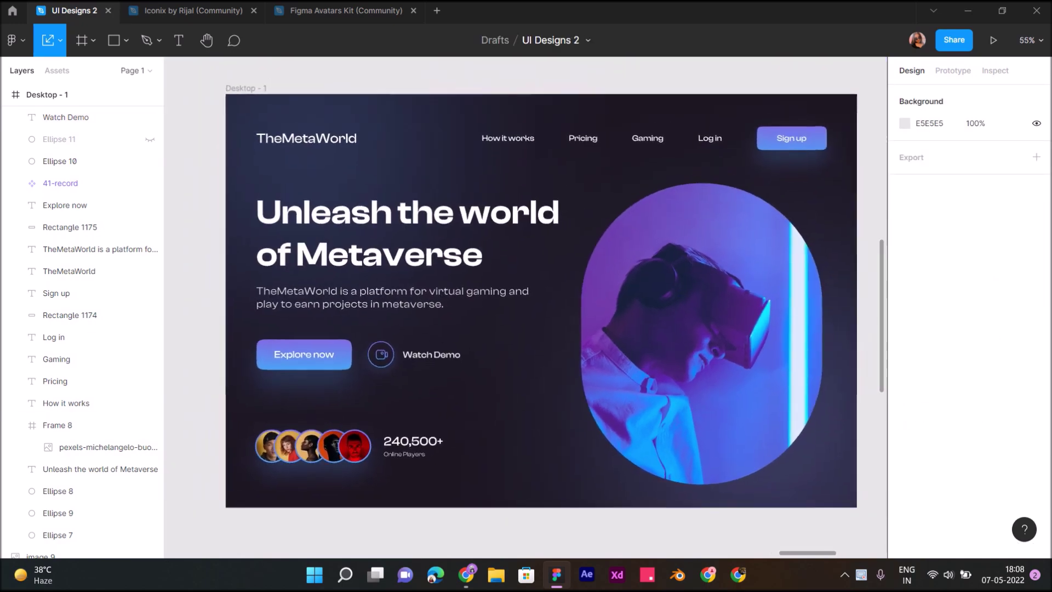